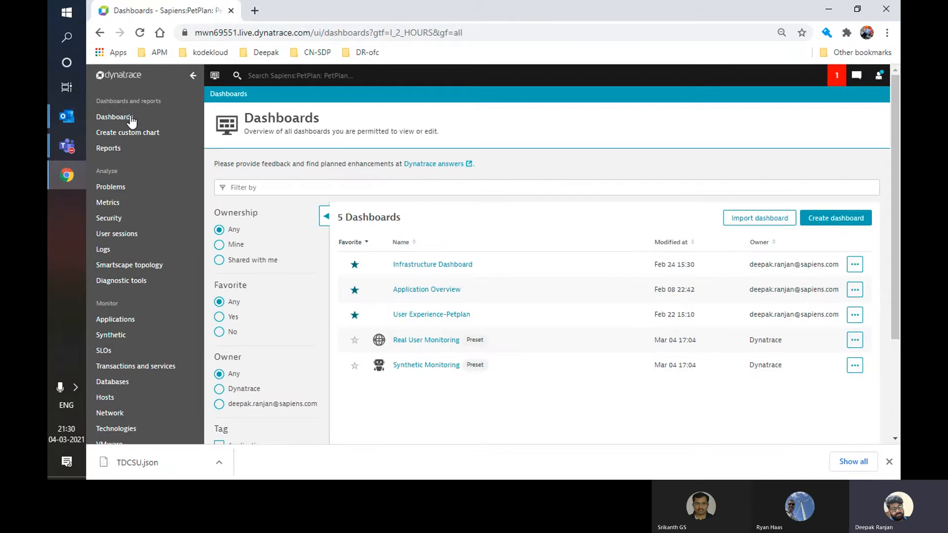
Step: Open the Infrastructure Dashboard and go to its advanced sharing settings for managing access
click(128, 119)
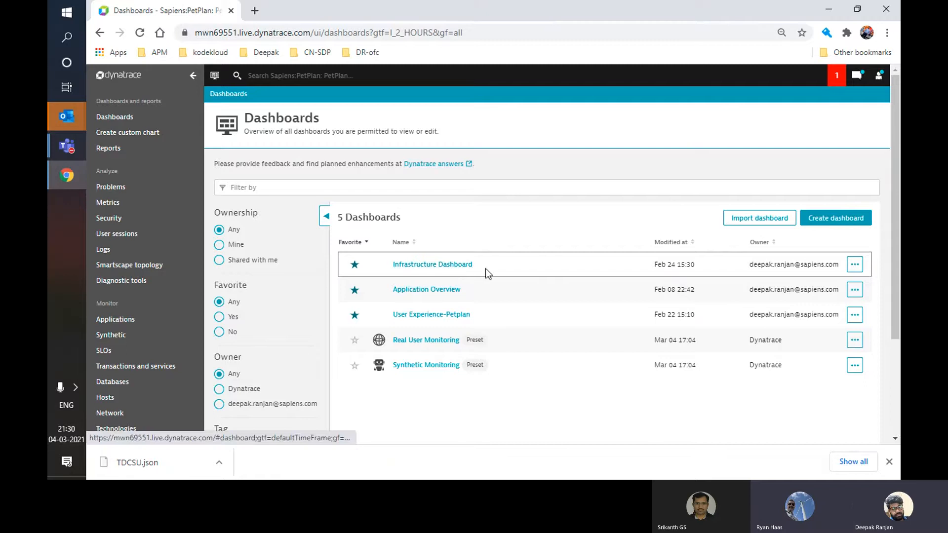
click(452, 267)
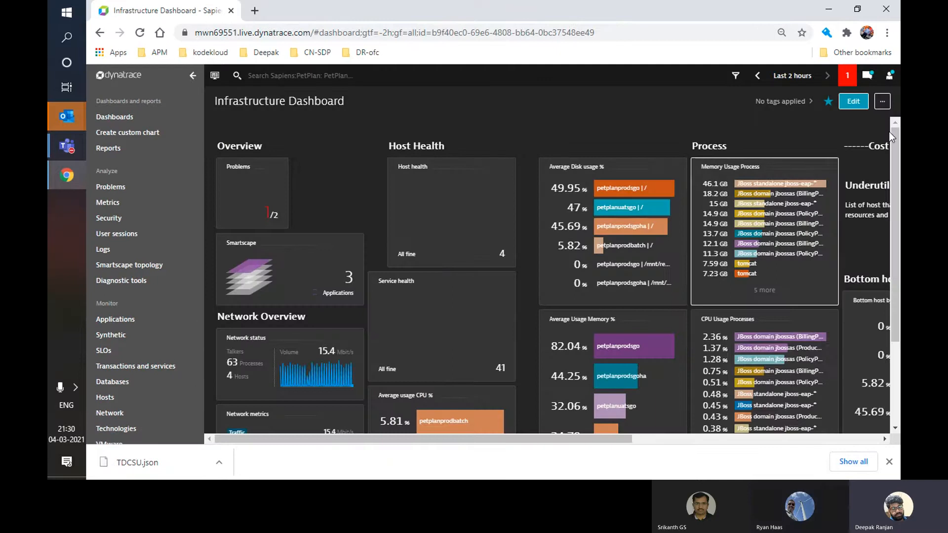
click(881, 102)
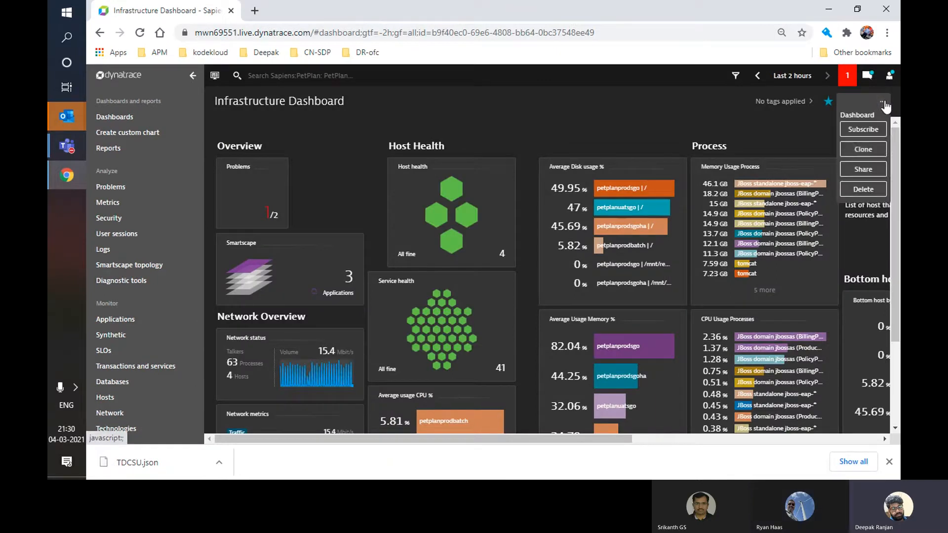
click(866, 173)
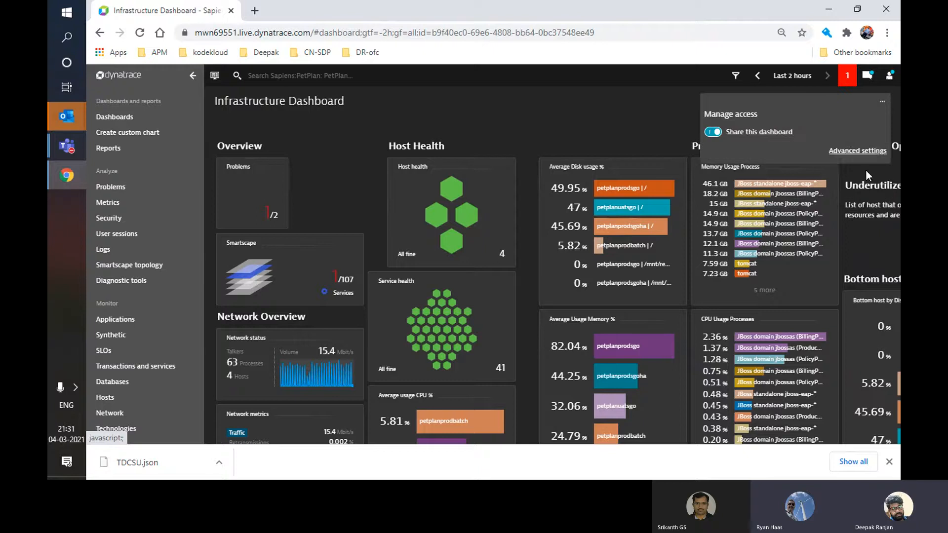
click(846, 153)
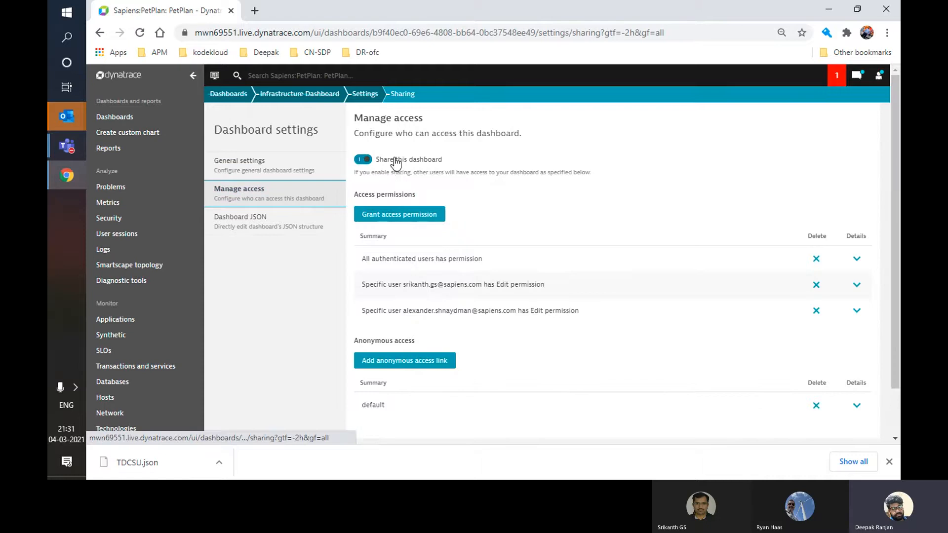
click(363, 160)
click(363, 159)
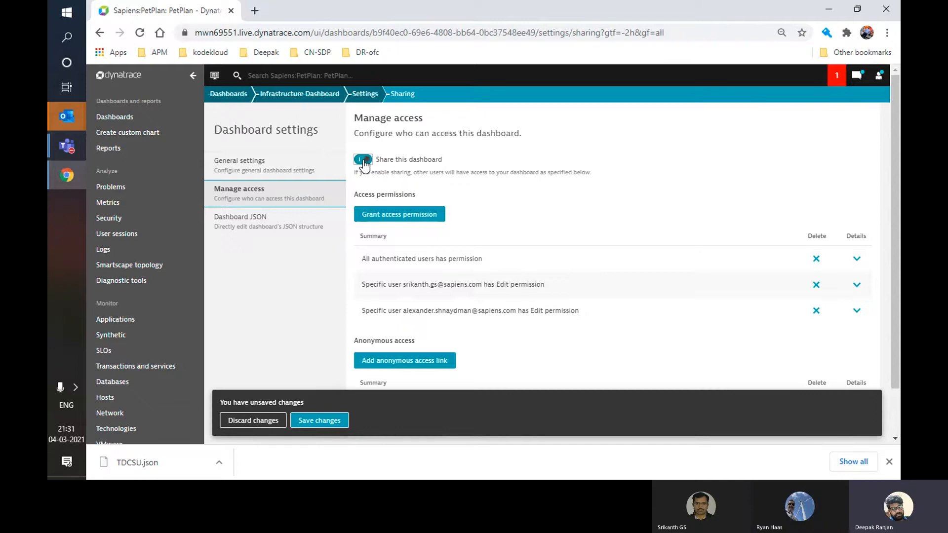
click(253, 420)
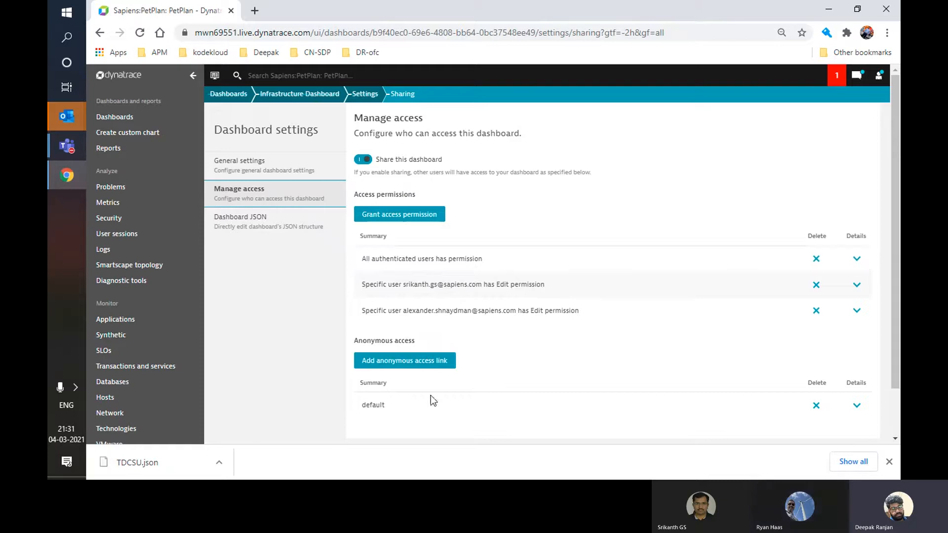
Step: Add and save an anonymous access link for the Petplan-Prod management zone, and copy its link
click(423, 366)
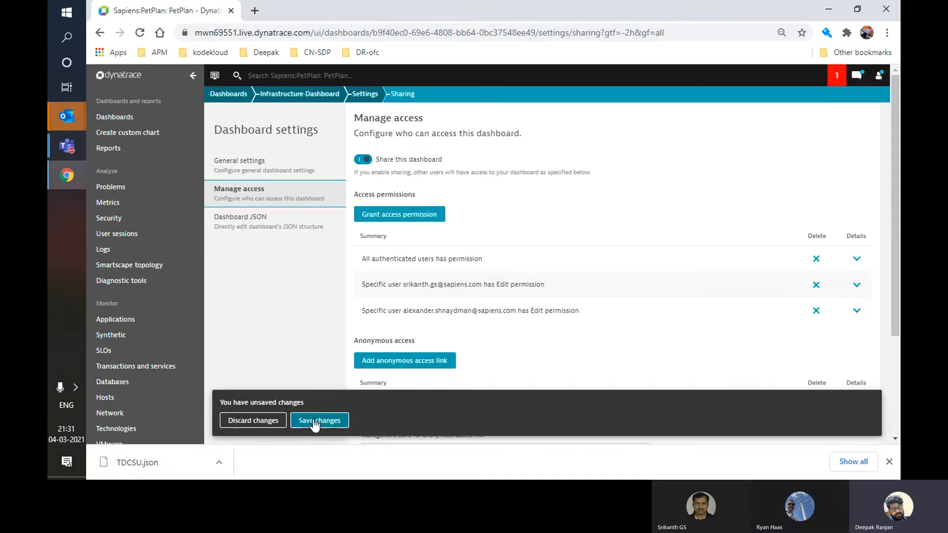
click(315, 421)
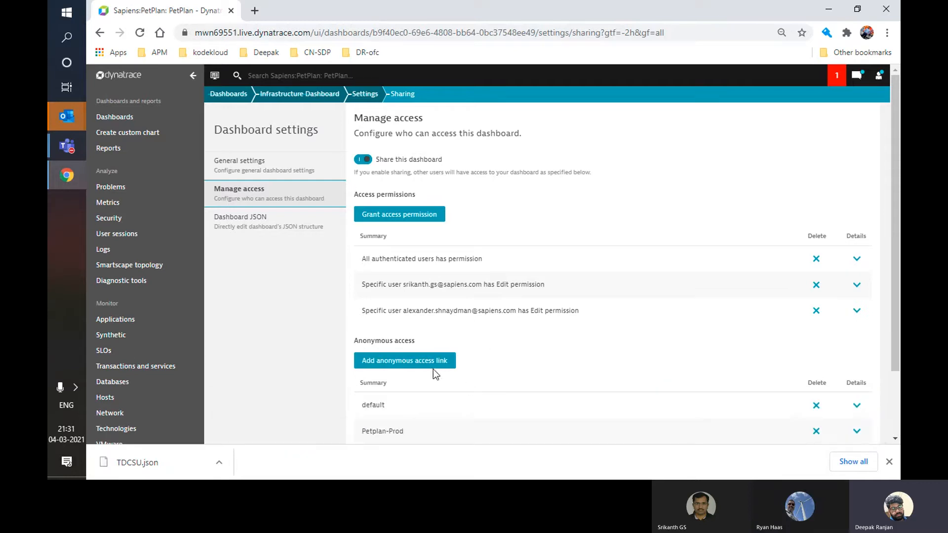
drag(896, 233, 896, 337)
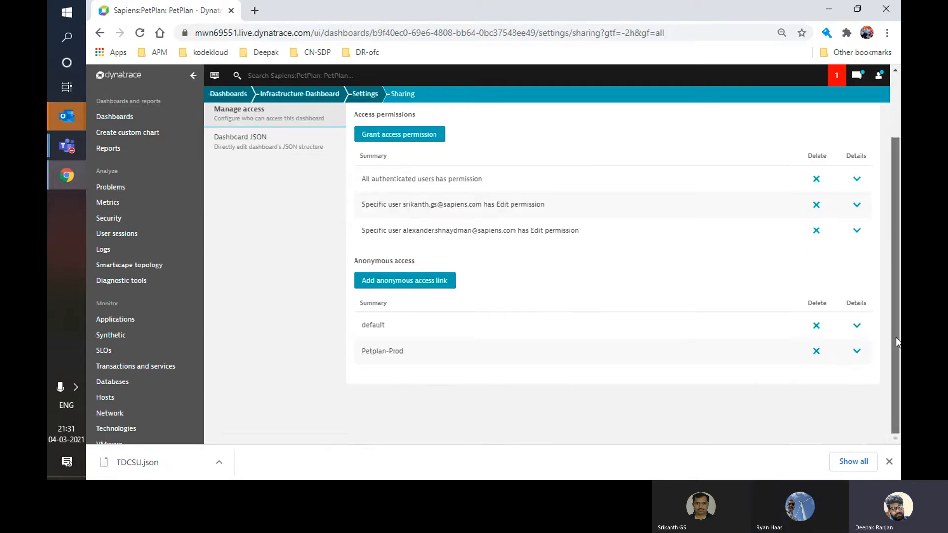
click(850, 355)
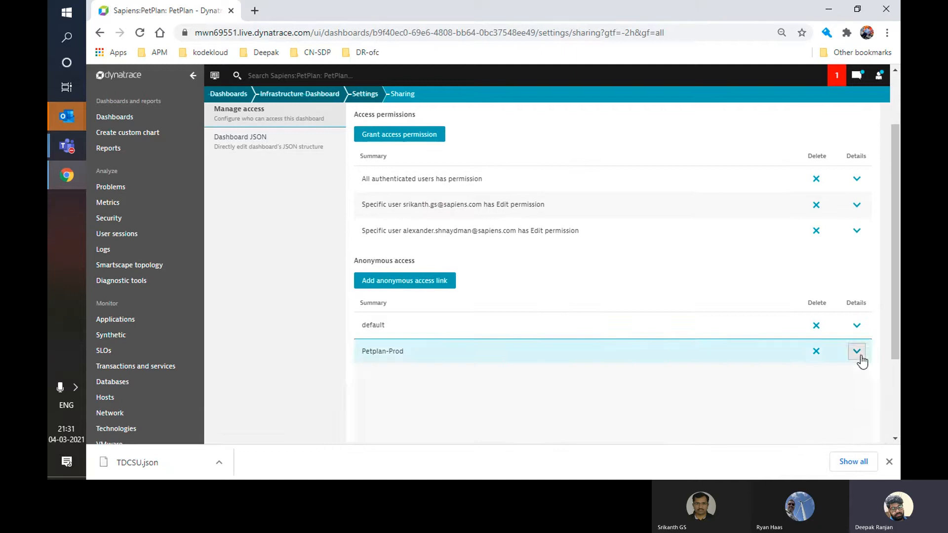
scroll(897, 286, down, 3)
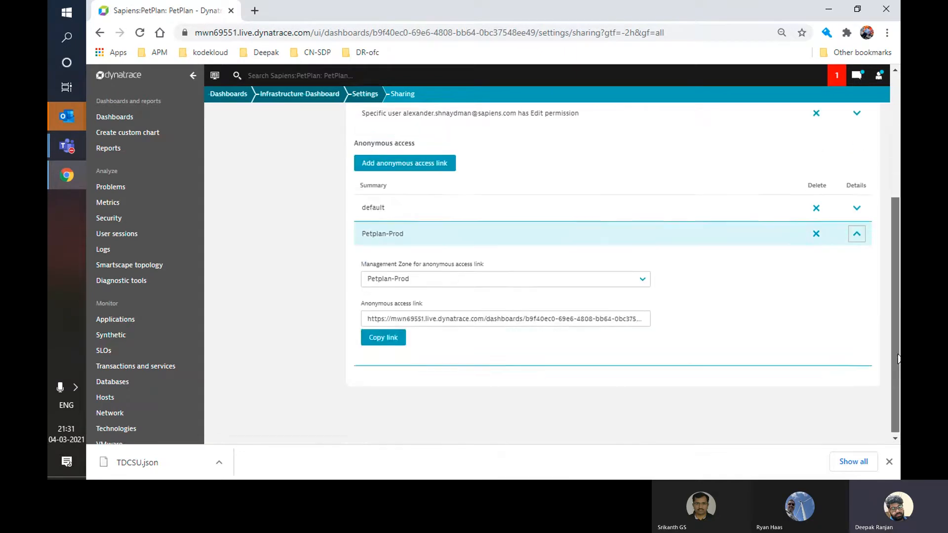
click(378, 336)
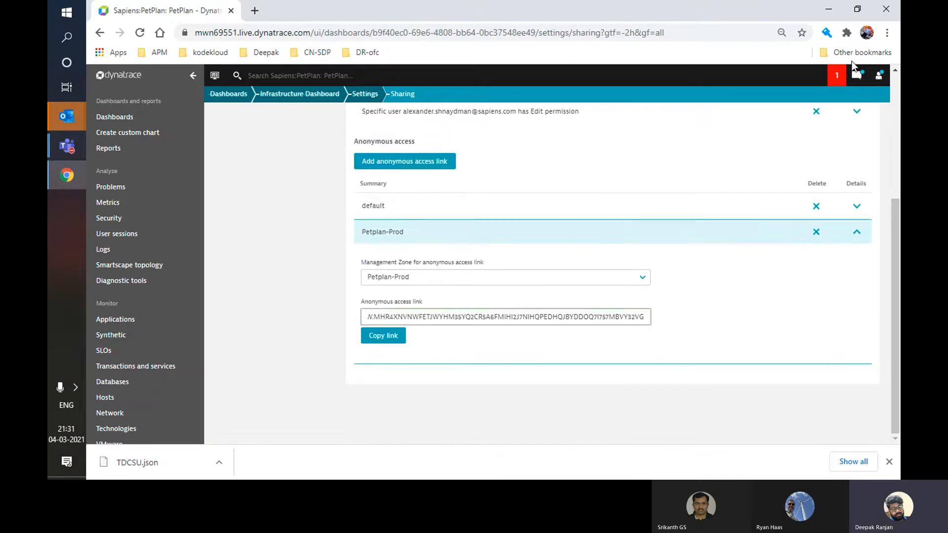
Step: Check the dashboard through the copied anonymous access link in a new incognito window, and close that window
click(887, 32)
click(832, 79)
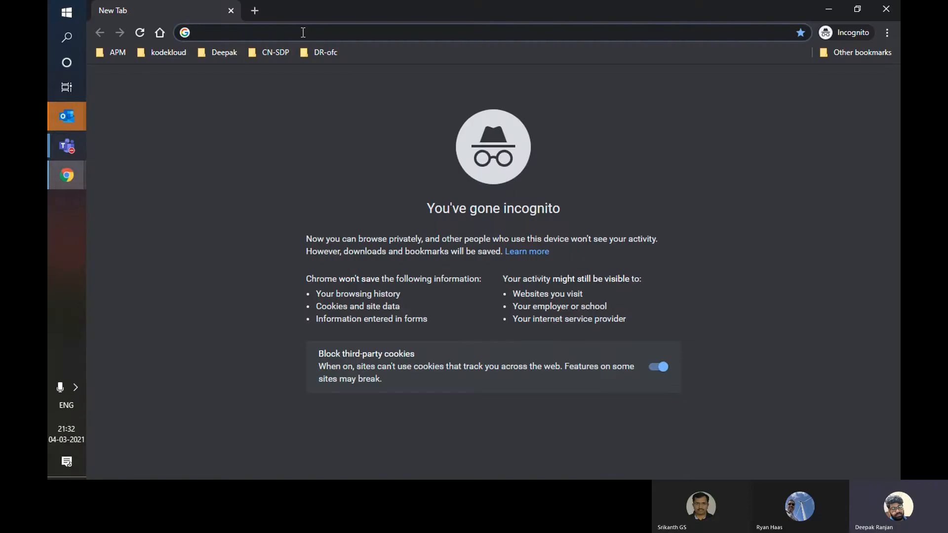
key(ctrl+v)
key(Return)
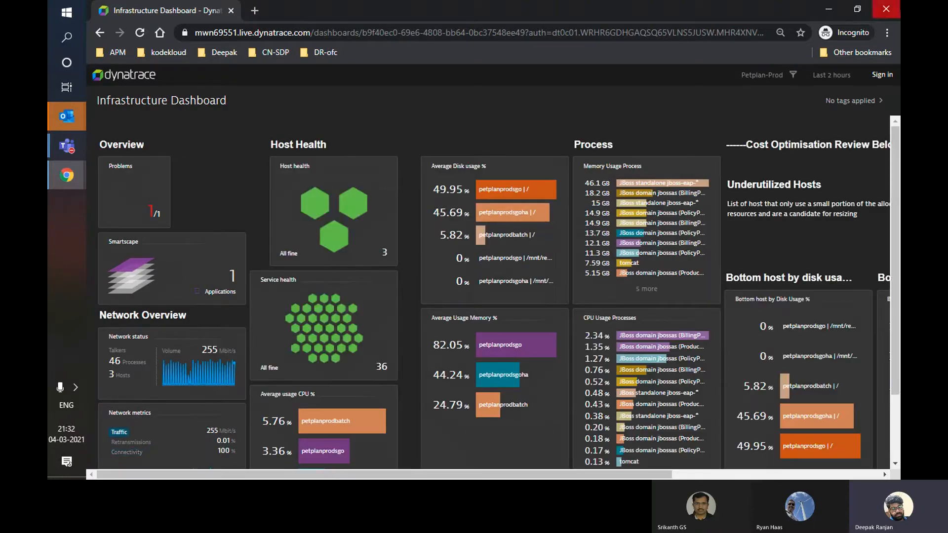
click(883, 9)
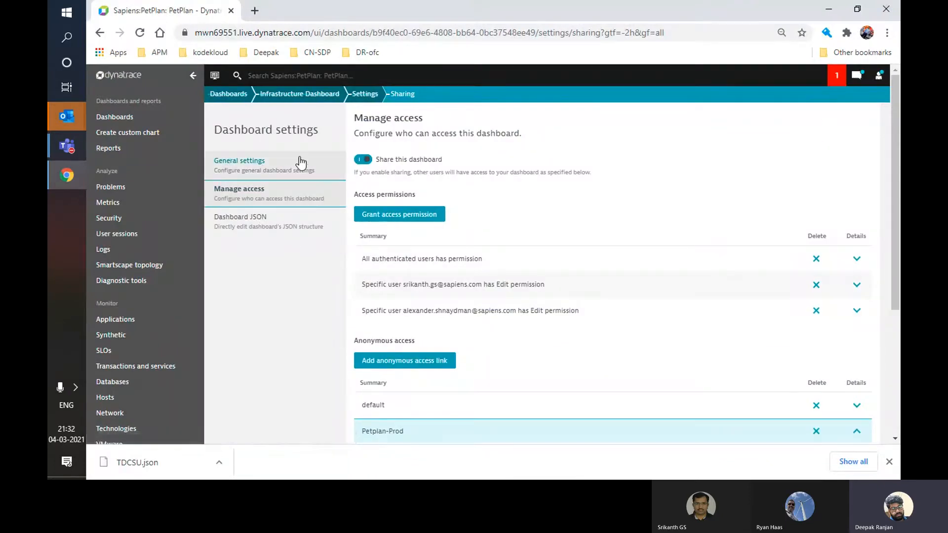
Step: Return to the Infrastructure Dashboard and turn off its monthly report subscription
click(306, 93)
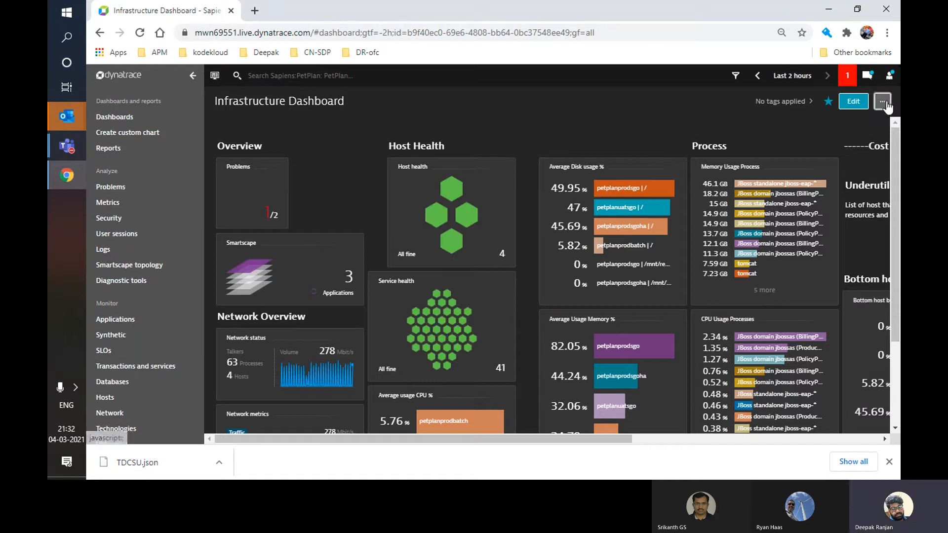
click(882, 101)
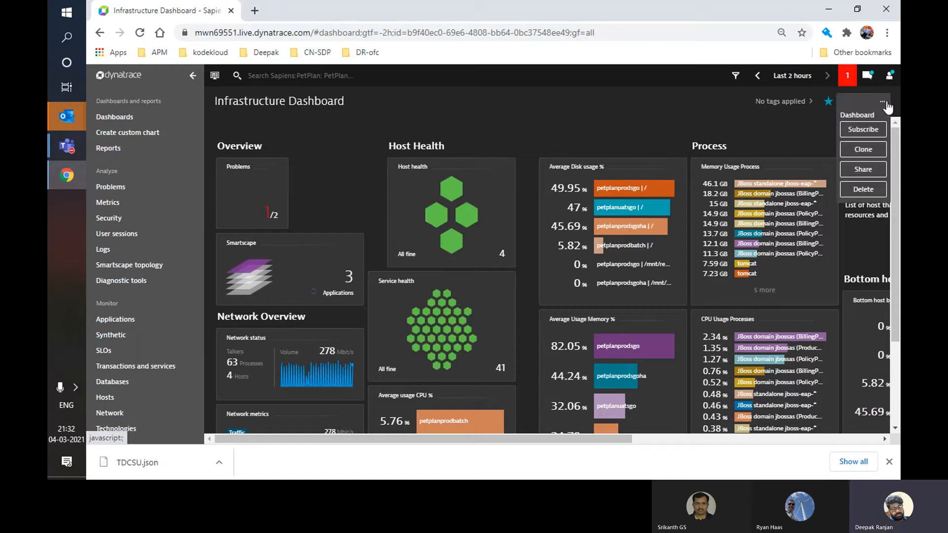
click(867, 128)
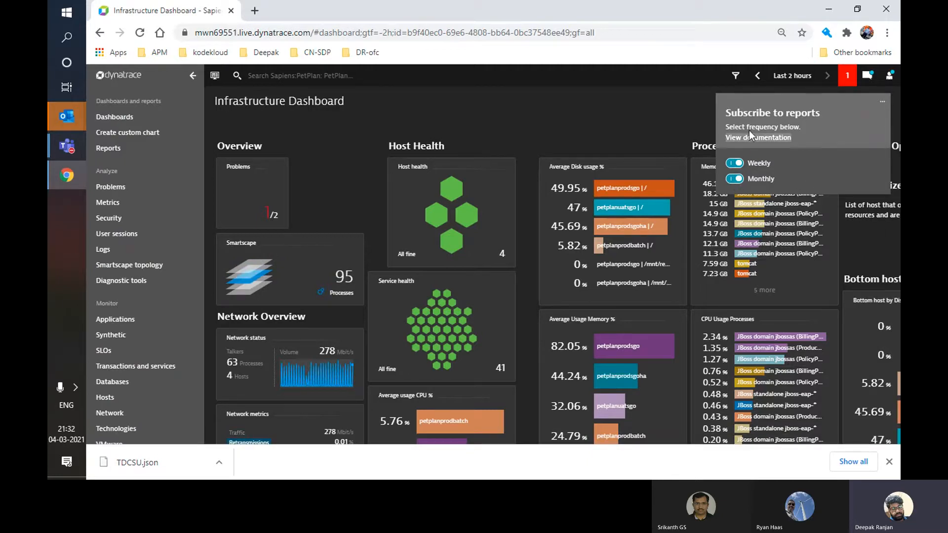
click(737, 182)
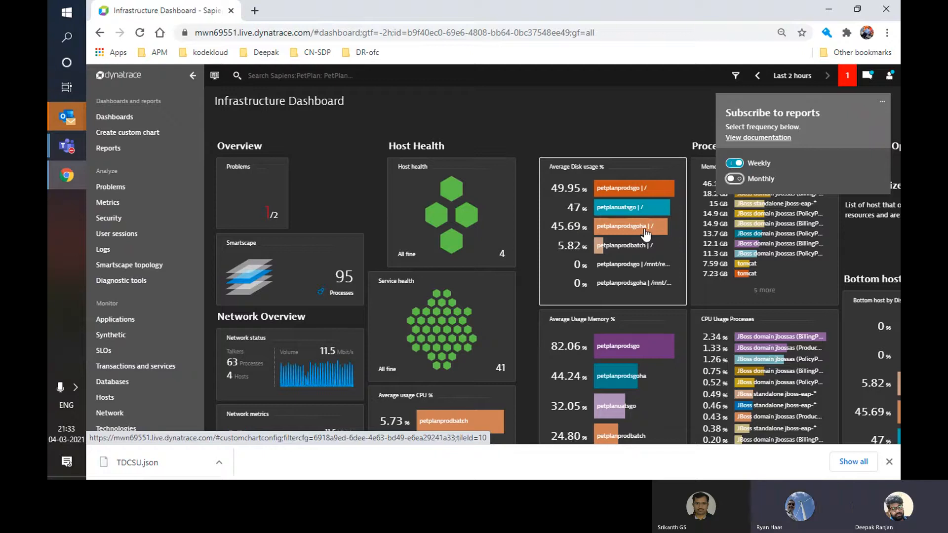
click(677, 127)
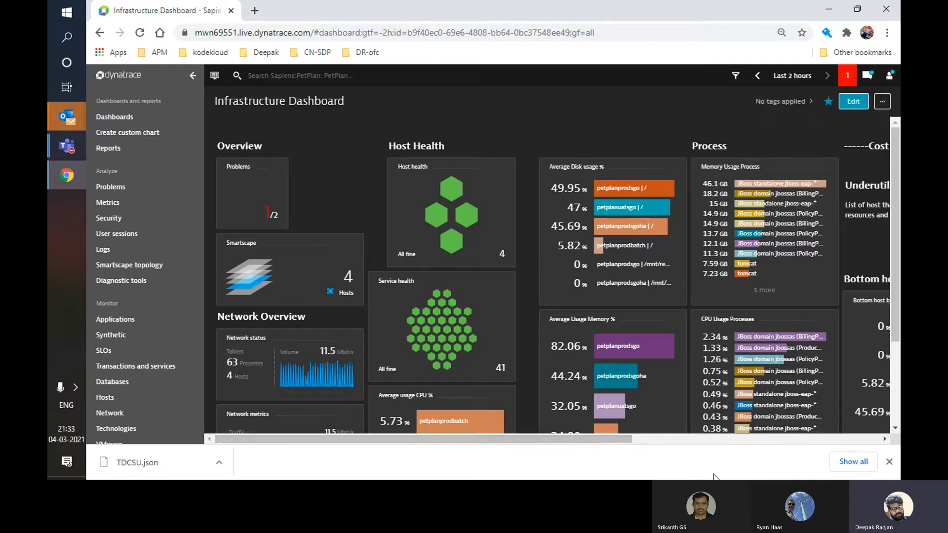
Step: Examine the cost optimisation section of the dashboard with the bottom hosts by disk and CPU usage
drag(569, 443, 760, 437)
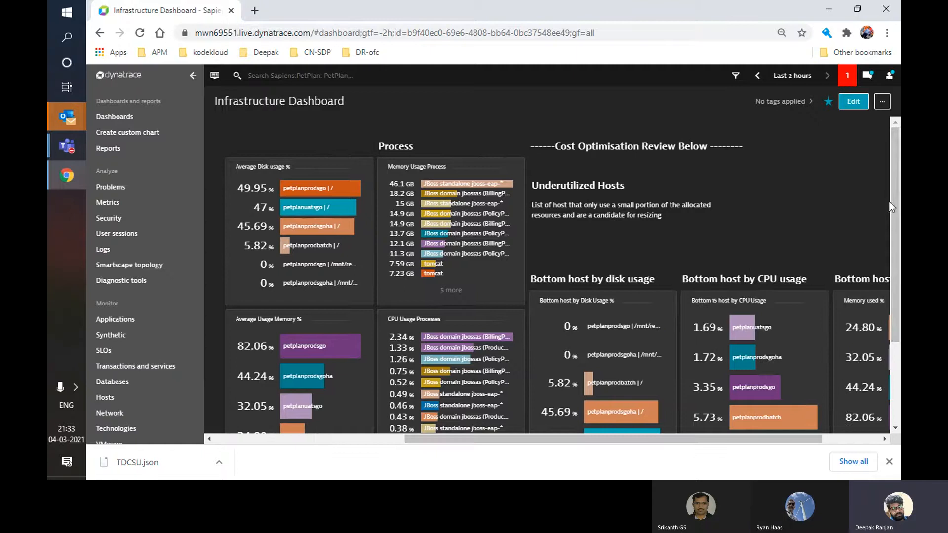
drag(894, 203, 895, 244)
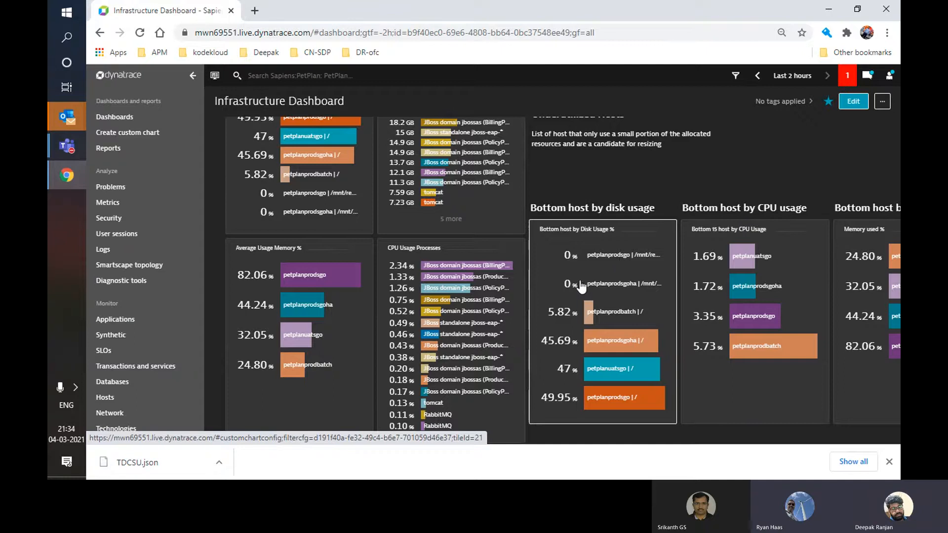
drag(517, 440, 338, 447)
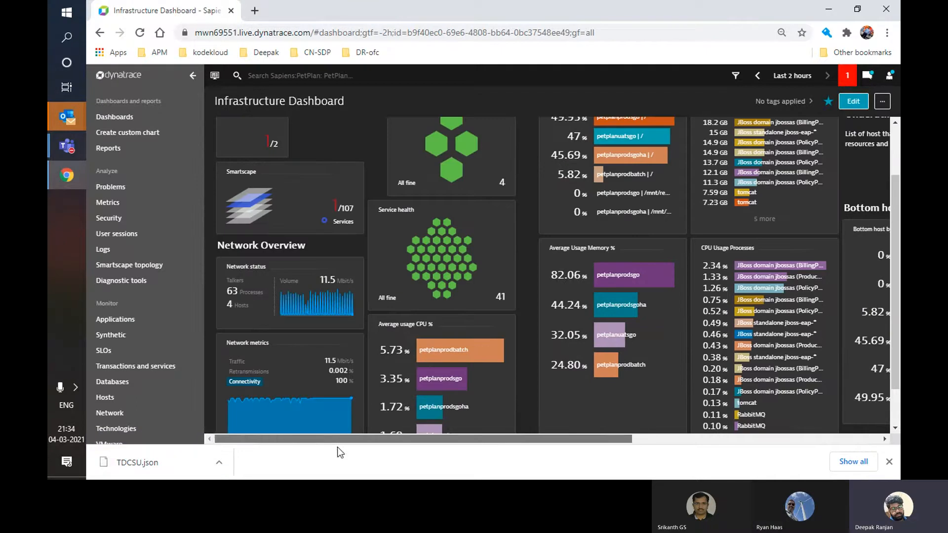
Step: Create a new dashboard named Test from the overview of all dashboards
click(151, 122)
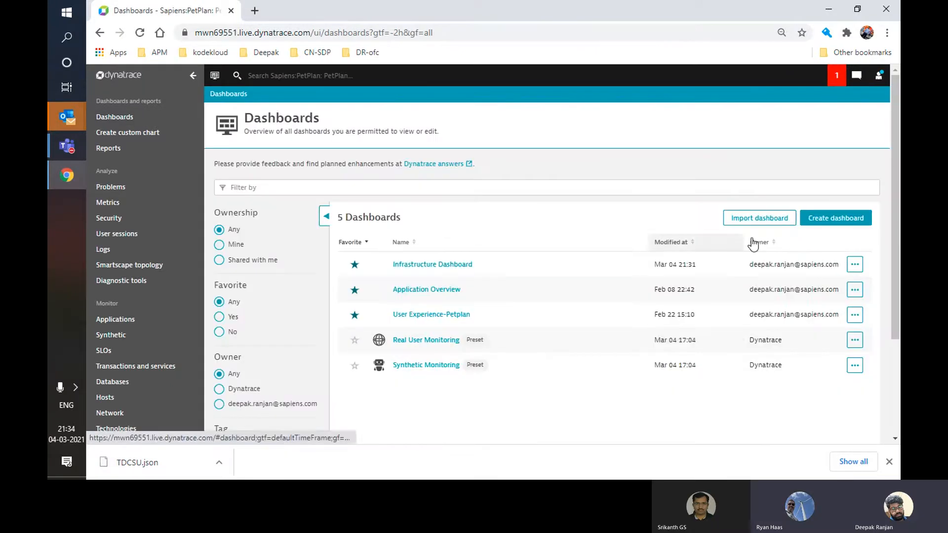
click(824, 222)
click(774, 250)
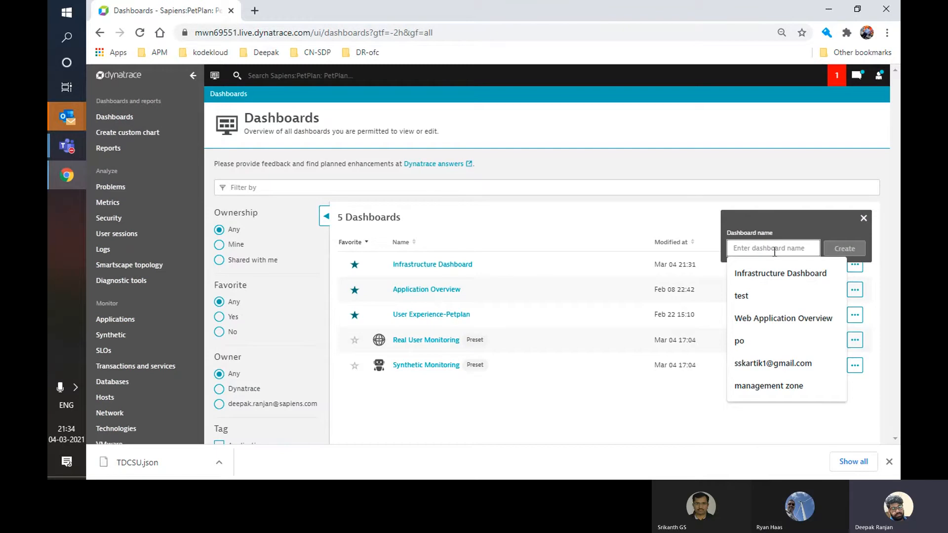
text(Test)
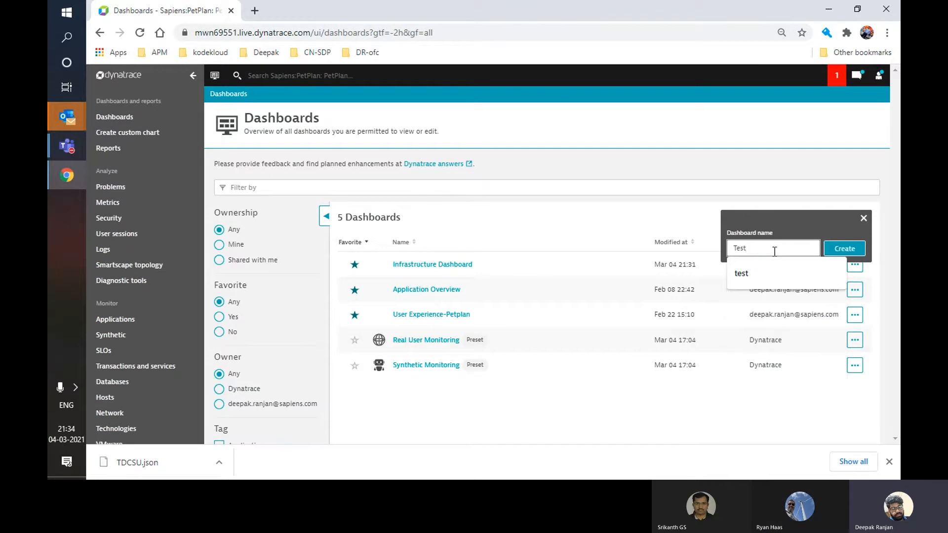
click(851, 250)
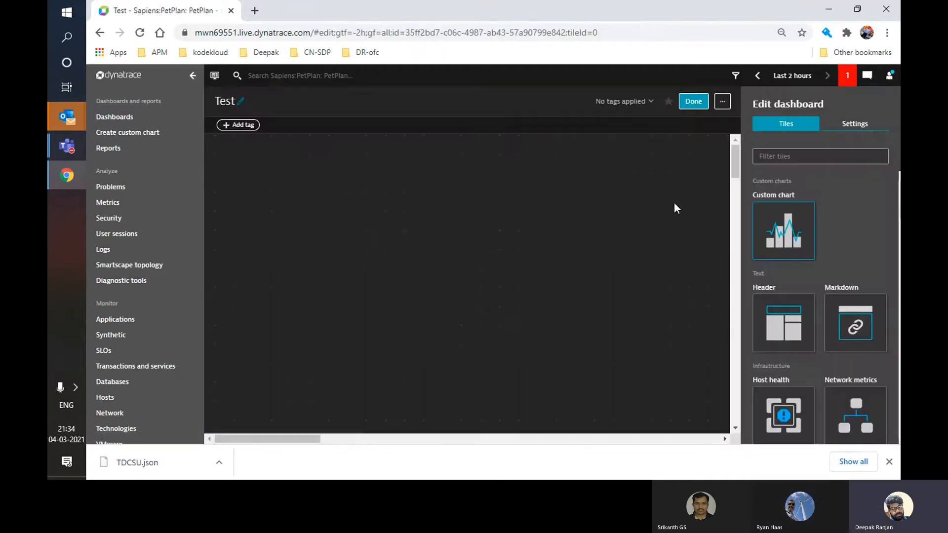
Step: Add a Host health tile in the upper-left corner of the Test dashboard
mouse_move(892, 207)
mouse_down()
mouse_move(893, 242)
mouse_move(892, 229)
mouse_up()
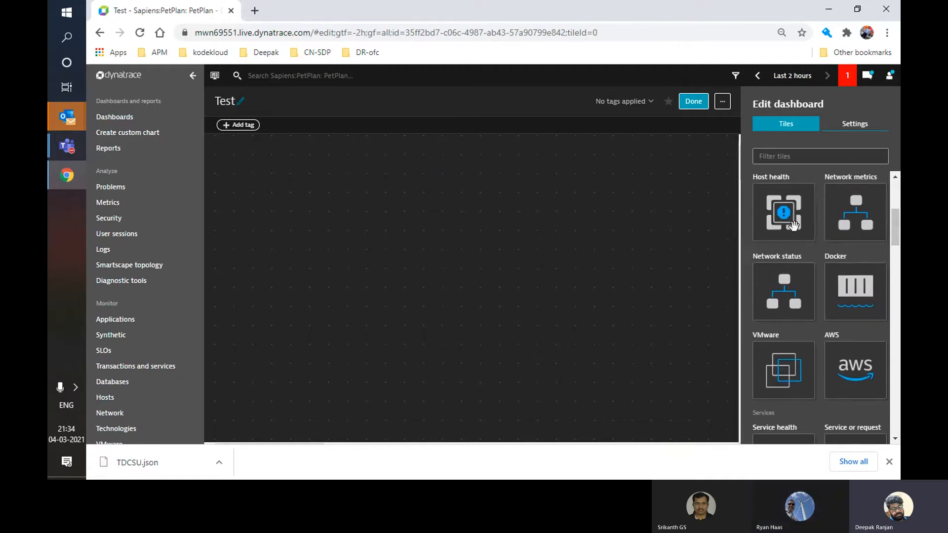
mouse_move(783, 212)
mouse_down()
mouse_move(277, 231)
mouse_move(288, 222)
mouse_up()
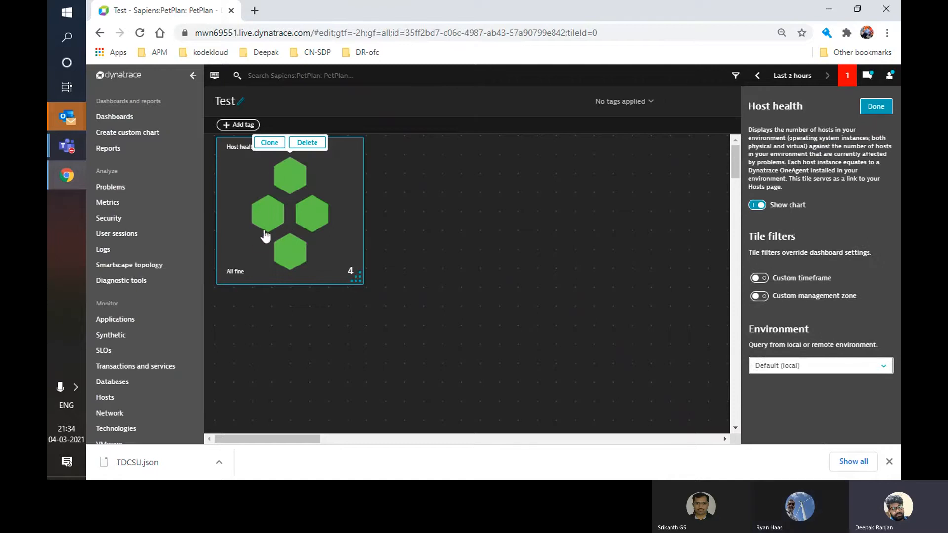
click(874, 107)
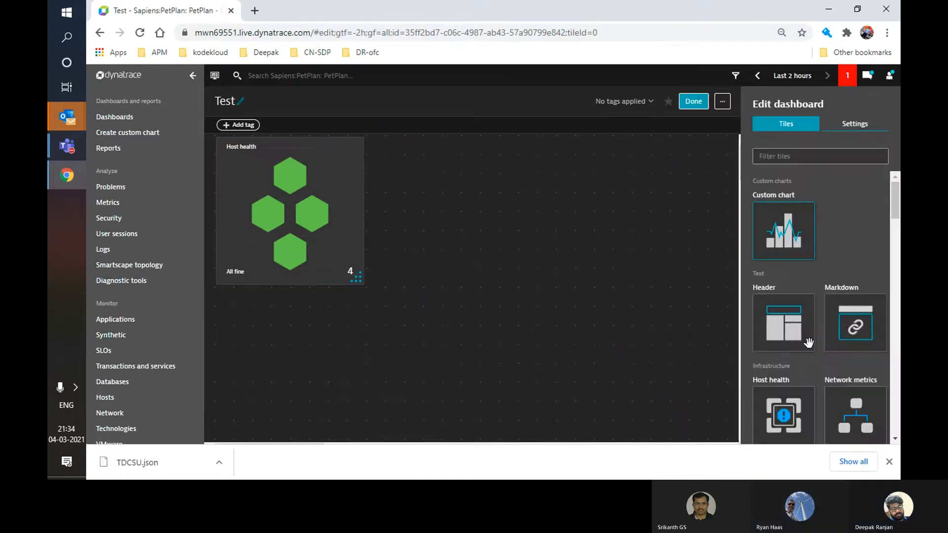
Step: Add a Service health tile directly to the right of the Host health tile
drag(895, 206, 891, 247)
mouse_move(783, 346)
mouse_down()
mouse_move(541, 236)
mouse_move(444, 225)
mouse_up()
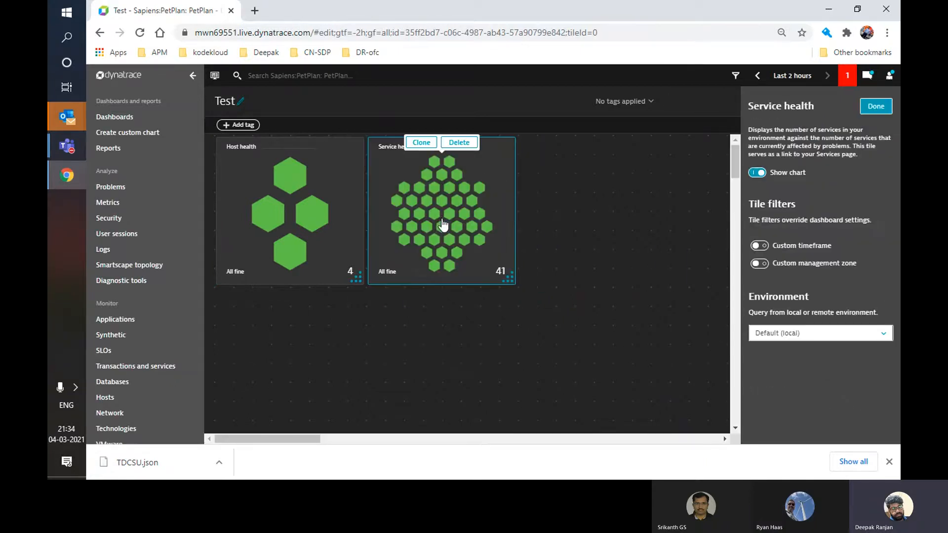
click(876, 107)
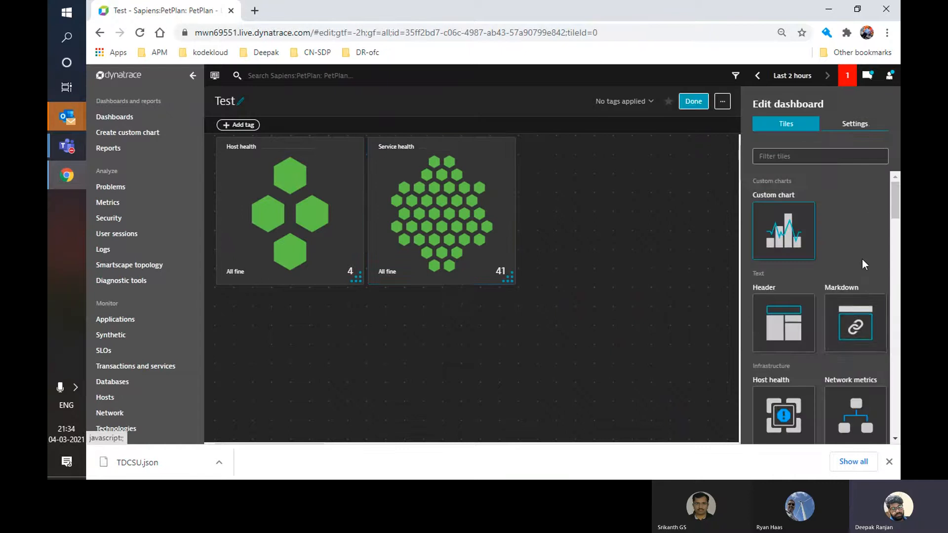
Step: Add a Network metrics tile directly to the right of the Service health tile
drag(895, 211, 893, 231)
drag(867, 276, 597, 203)
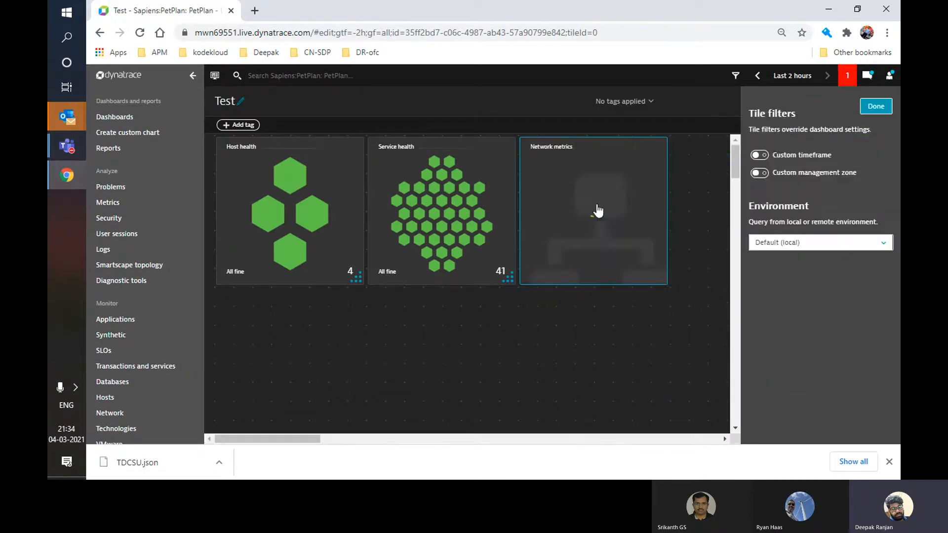
click(876, 109)
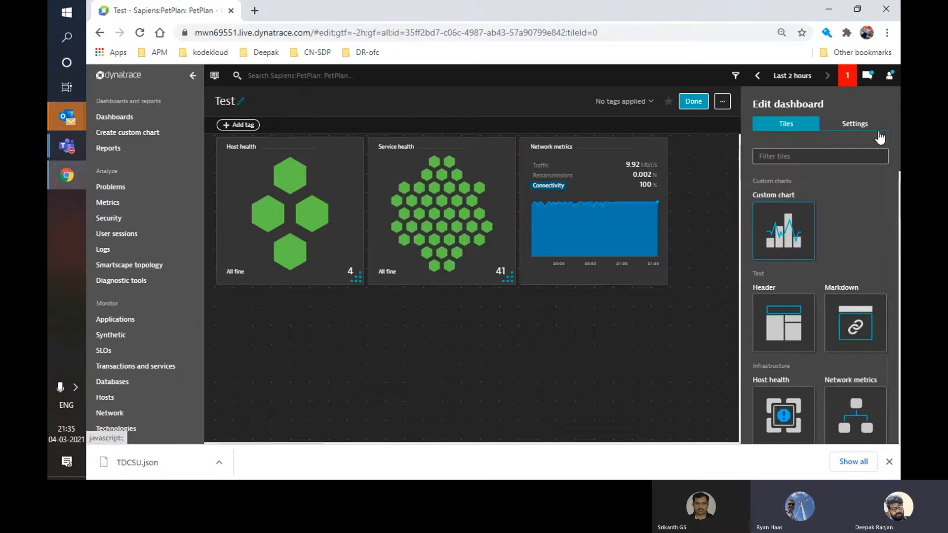
Step: Add an Application health tile directly below the Host health tile and finish editing the Test dashboard
mouse_move(890, 210)
mouse_down()
mouse_move(882, 273)
mouse_move(299, 340)
mouse_move(290, 359)
mouse_up()
scroll(292, 360, down, 2)
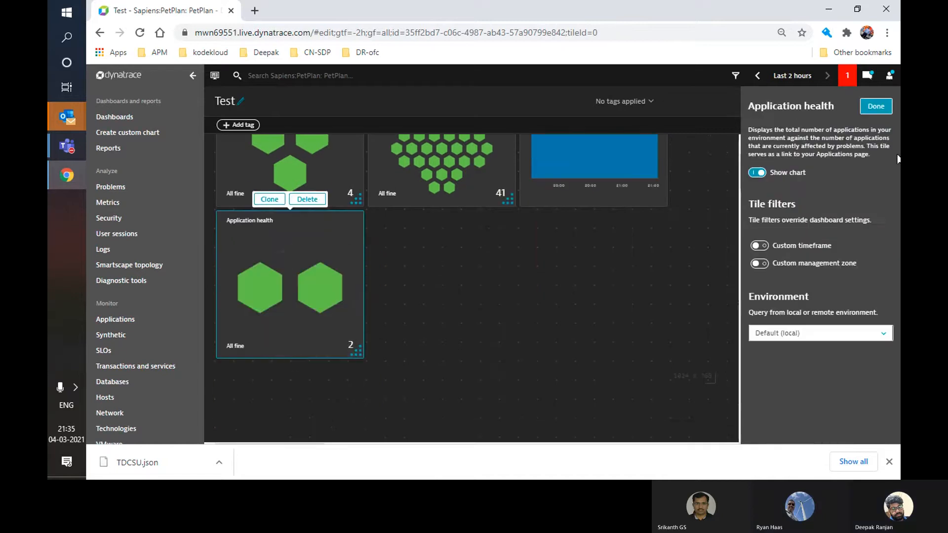
click(876, 106)
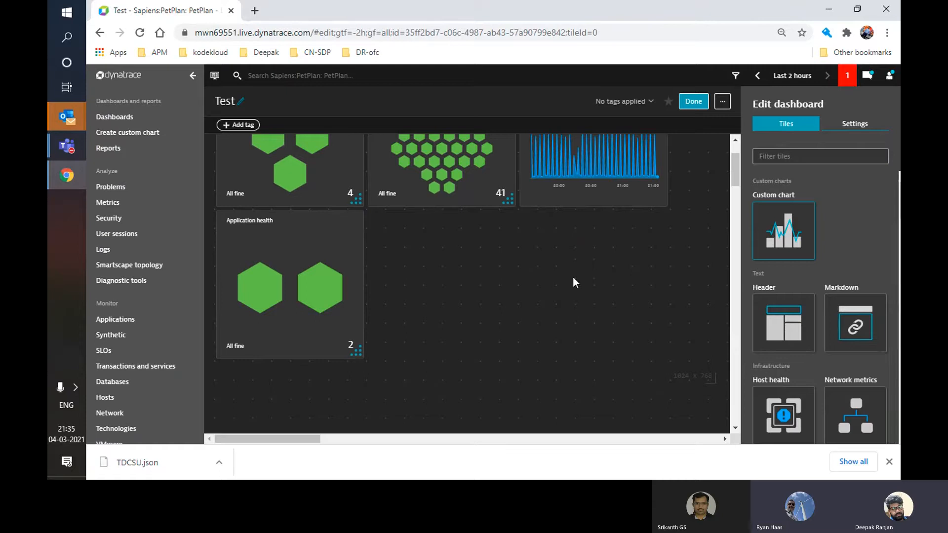
scroll(528, 281, up, 2)
click(693, 101)
Step: Open the Petplan application from the applications overview and inspect the URL in its tags and detection rules
click(145, 321)
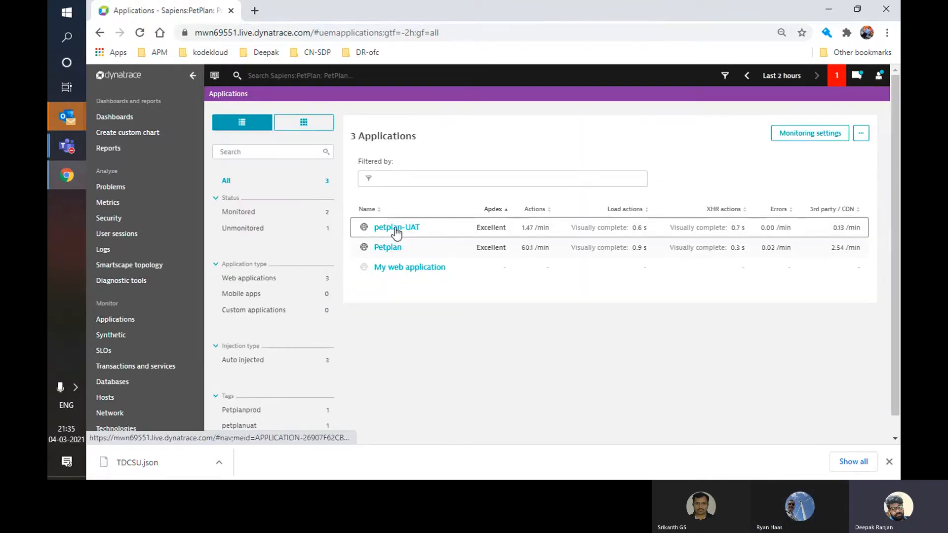
click(387, 248)
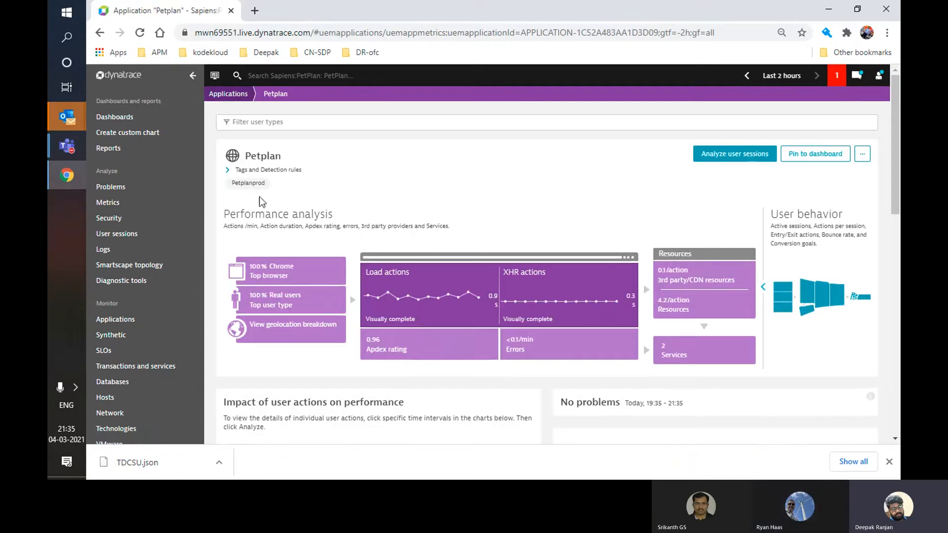
click(278, 170)
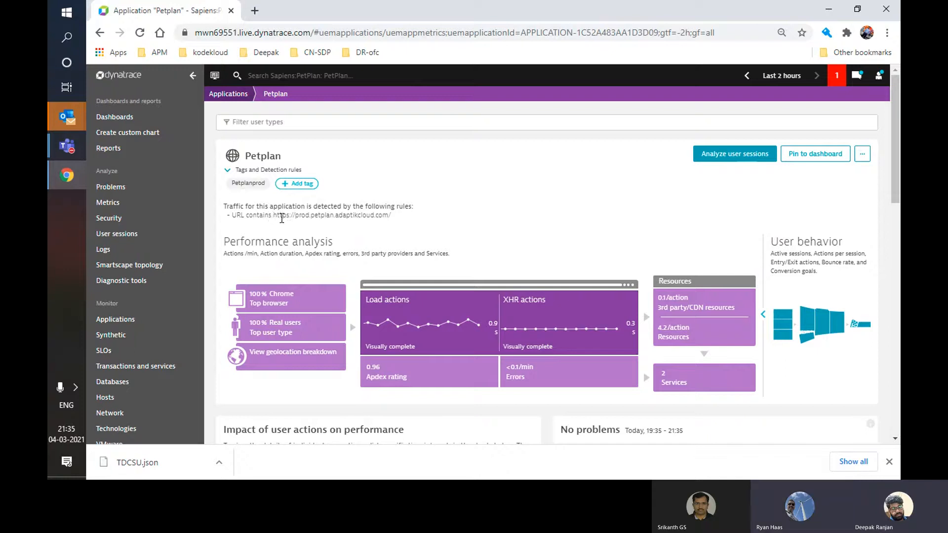
drag(273, 216, 379, 217)
click(427, 214)
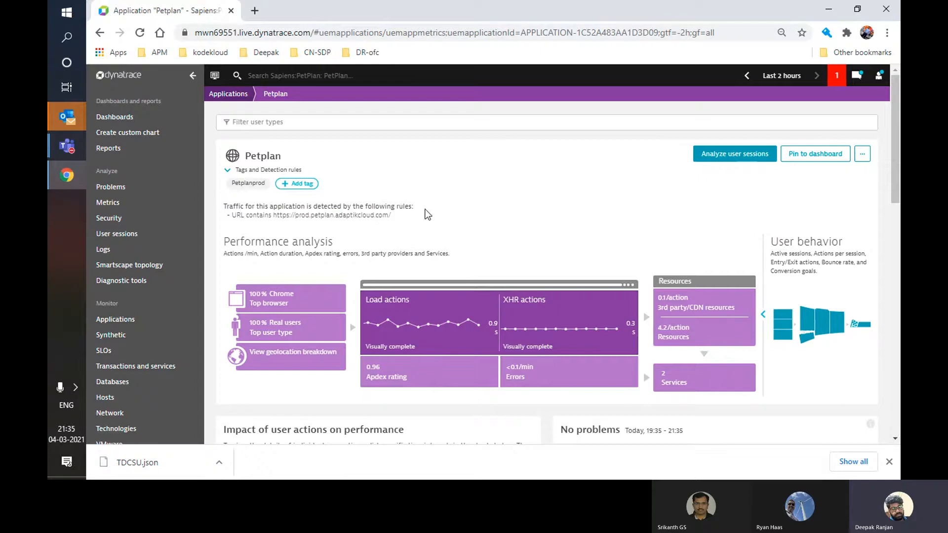
Step: Open the petplan-UAT application from the applications overview and inspect the URL in its detection rule
click(238, 93)
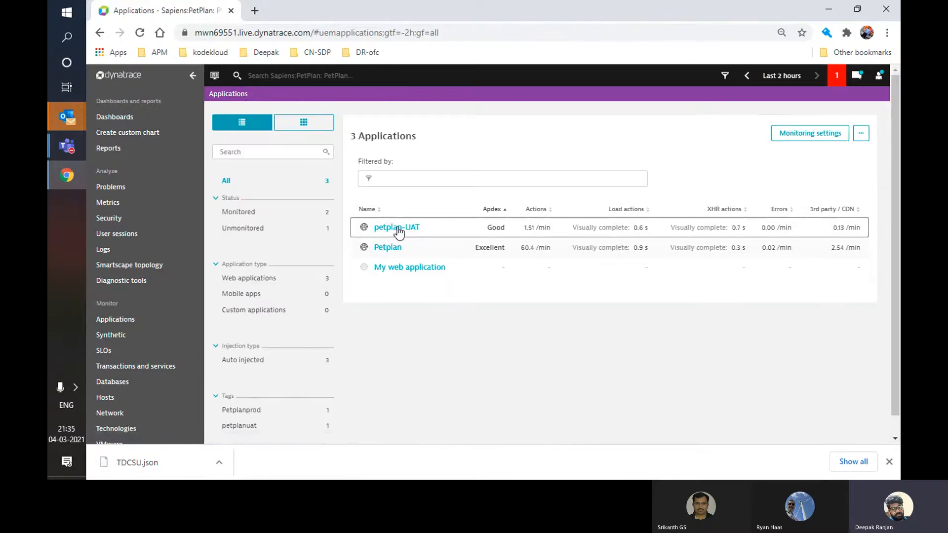
click(398, 229)
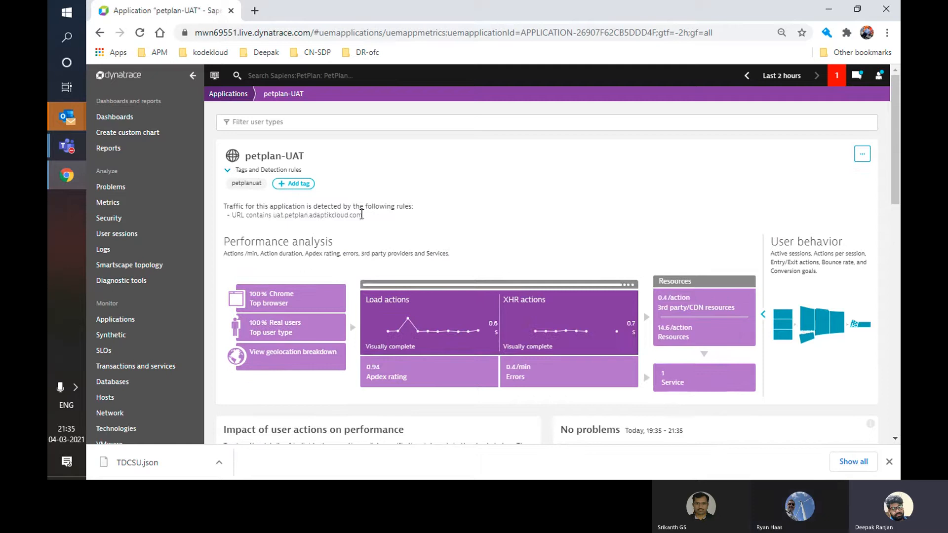
drag(346, 218, 283, 218)
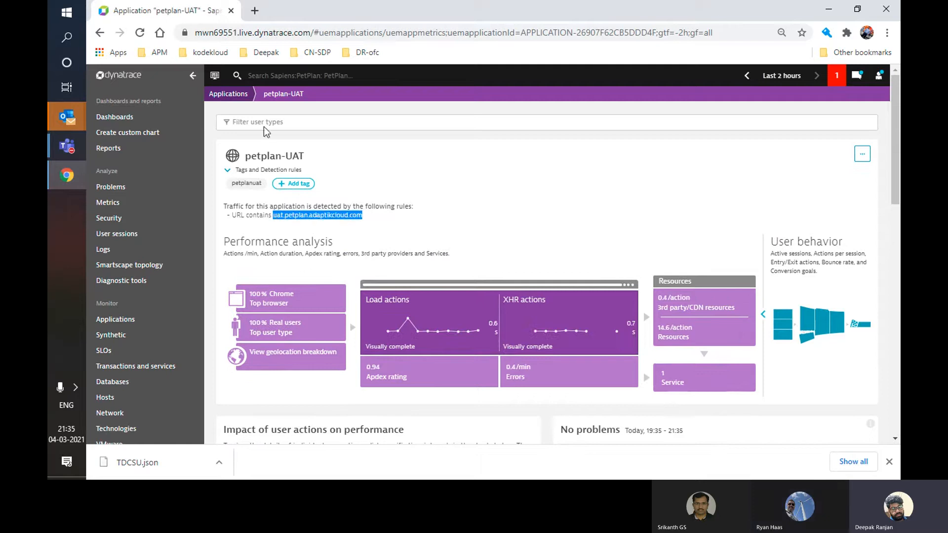
Step: Reopen petplan-UAT from the applications overview and examine its performance analysis and user action impact
click(238, 95)
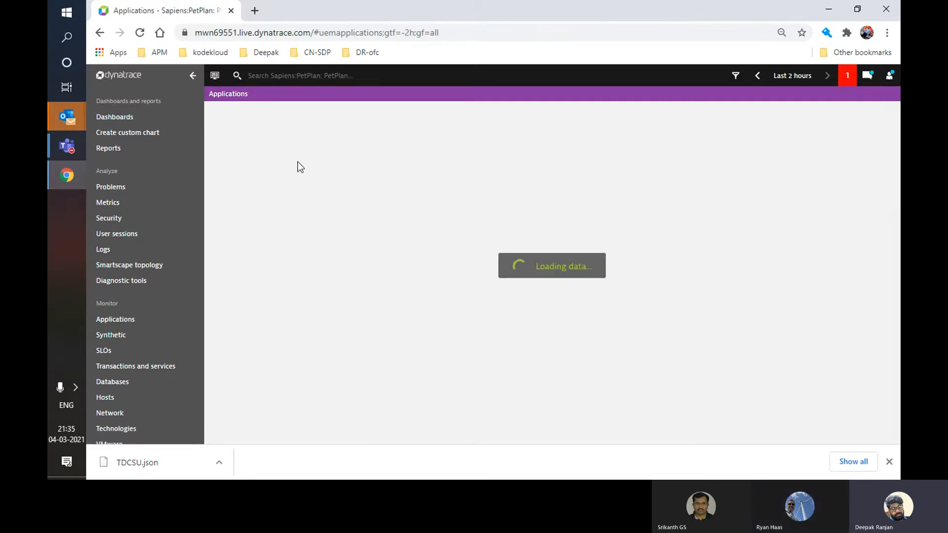
click(411, 228)
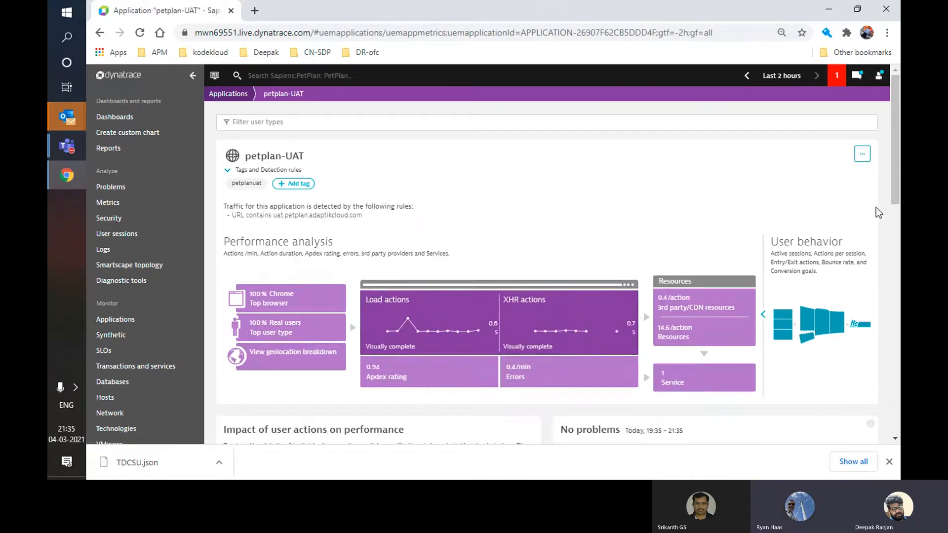
drag(895, 173, 896, 207)
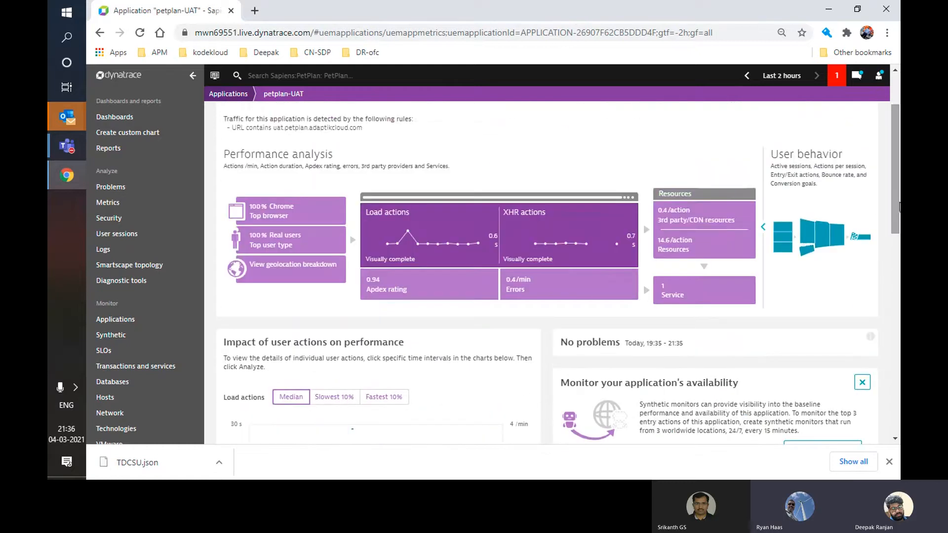
Step: Set a custom timeframe of March 2, 2021, 9:00 to 11:50 for the applications overview
click(228, 94)
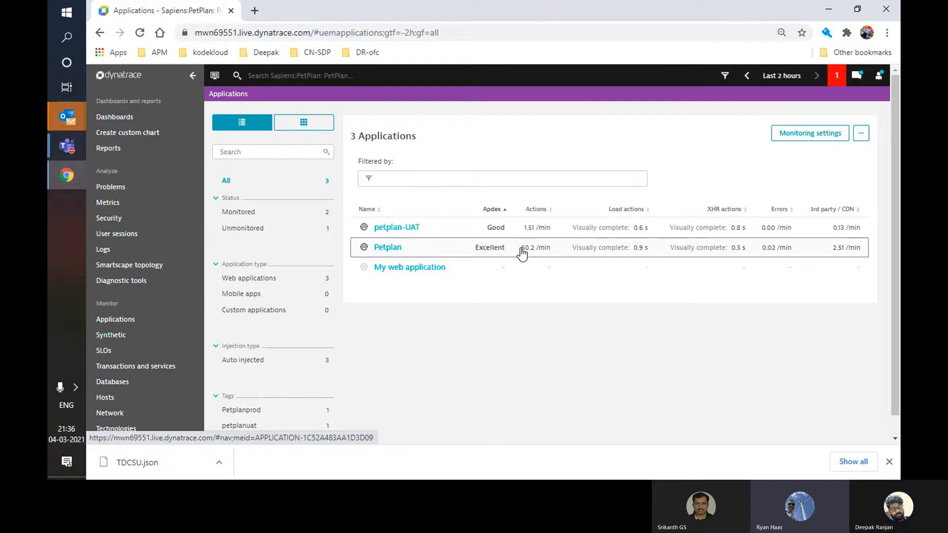
click(780, 76)
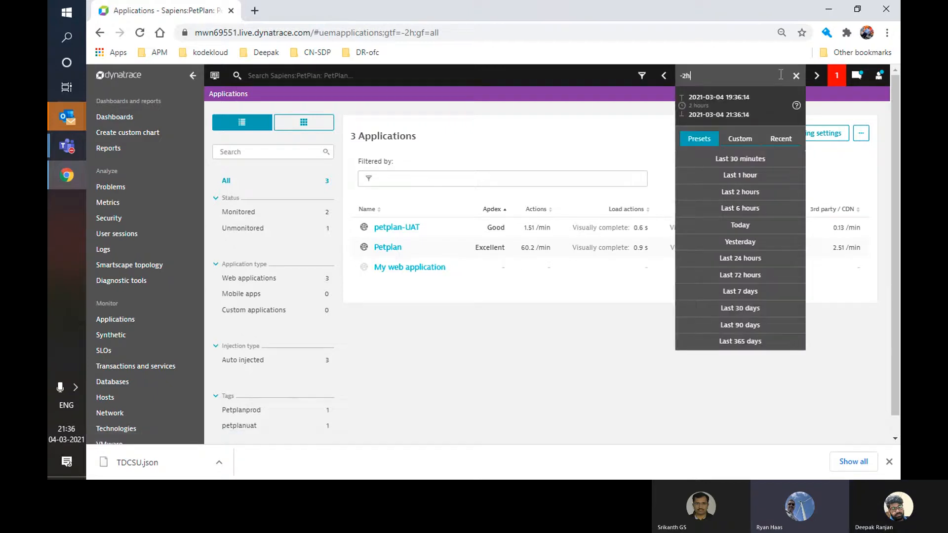
click(741, 141)
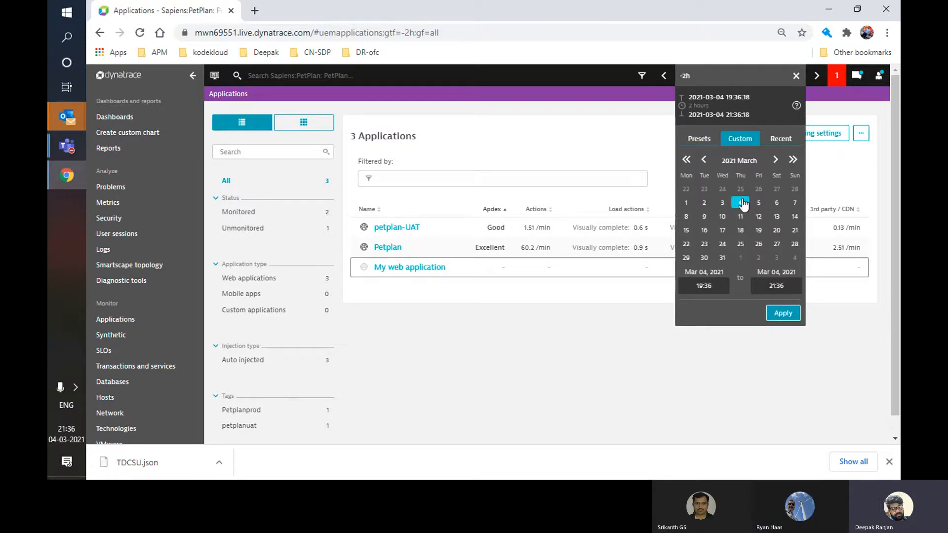
click(705, 203)
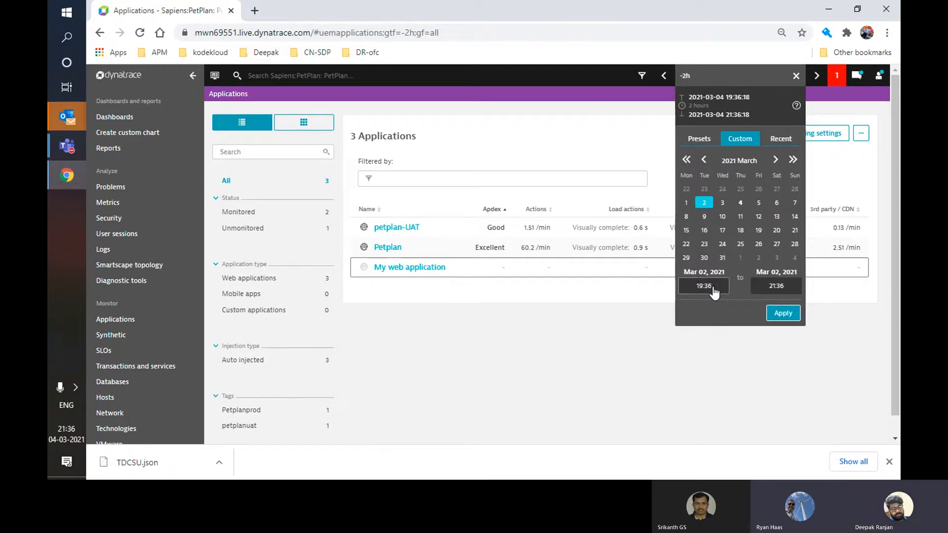
key(BackSpace)
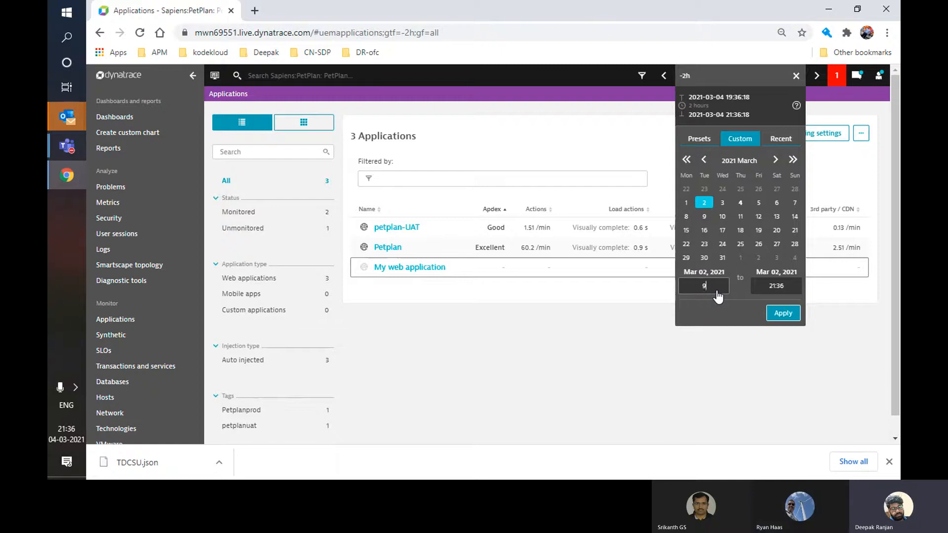
text(9:00)
click(787, 290)
text(11:50)
click(786, 312)
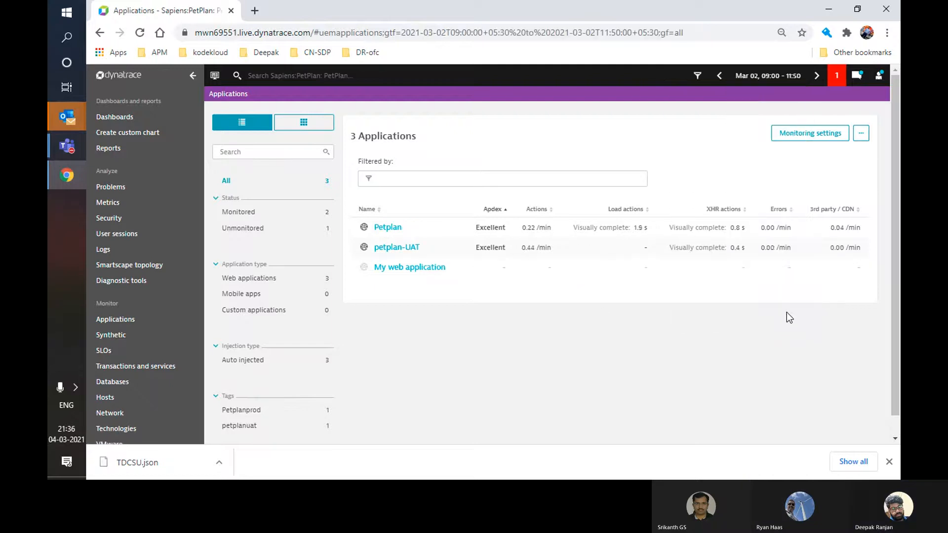
Step: Look through the problems in the selected timeframe and open the multiple service problem P-210341
click(149, 189)
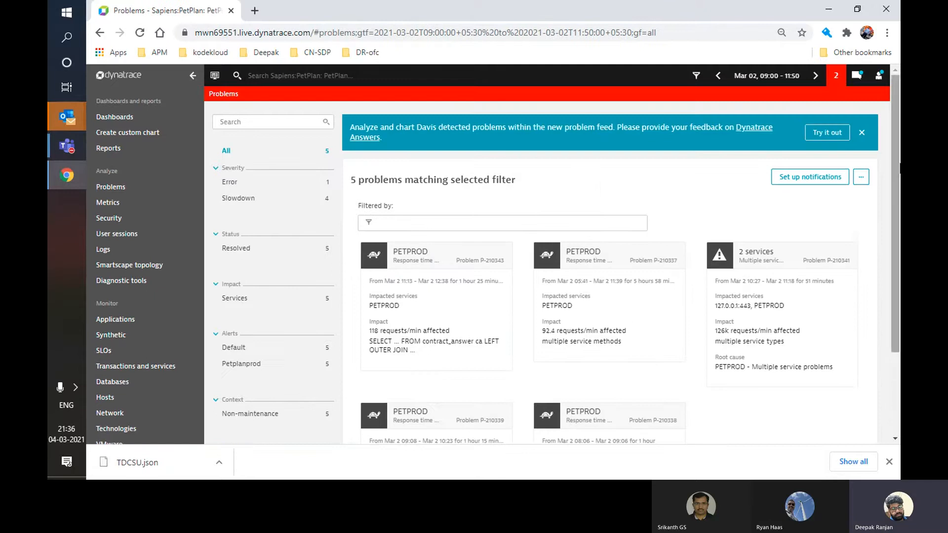
drag(897, 163, 892, 214)
drag(892, 209, 892, 233)
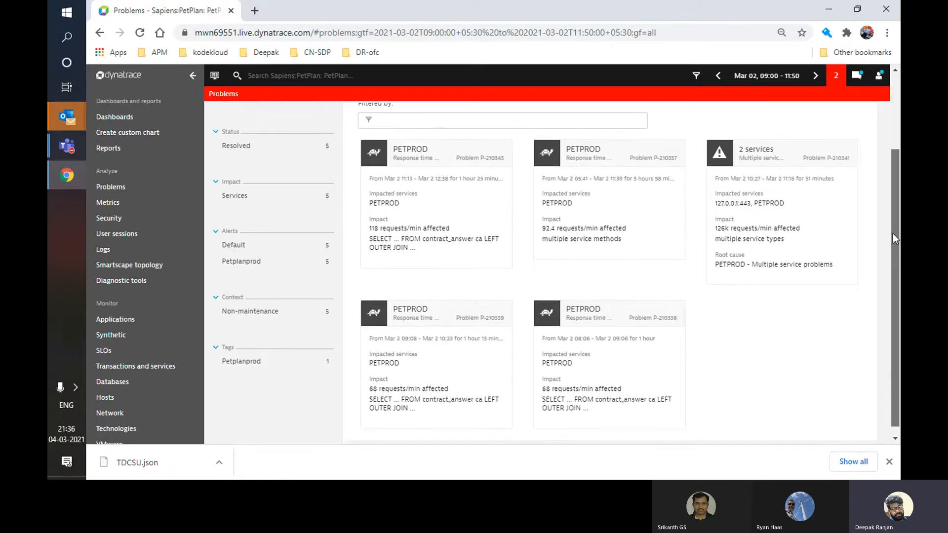
click(804, 203)
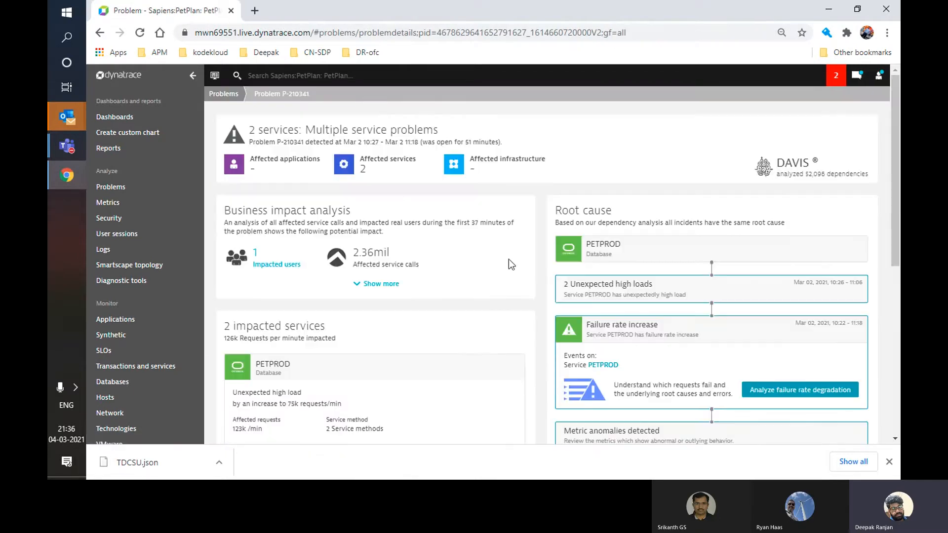
Step: Replay the problem evolution in the visual resolution path of P-210341 and return to the problem details
drag(897, 187, 898, 340)
click(731, 286)
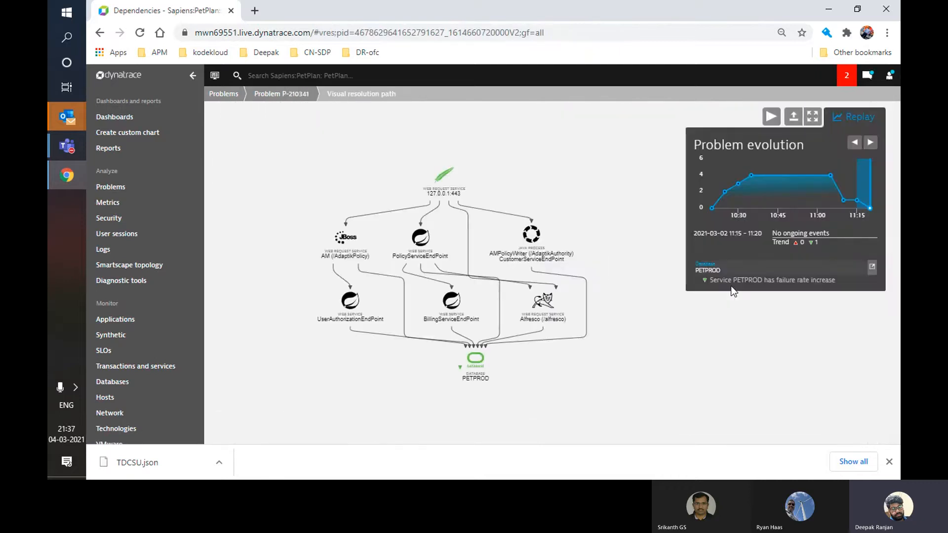
click(770, 119)
click(768, 124)
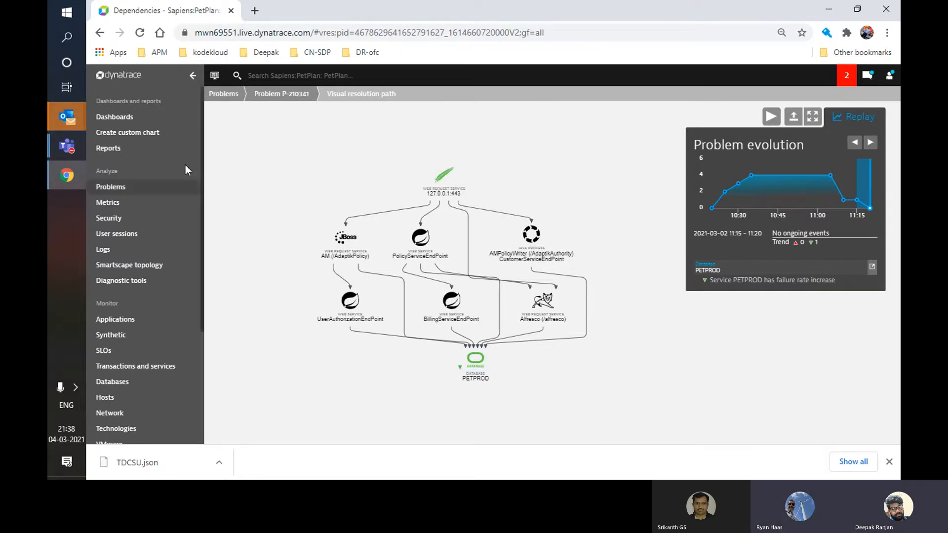
click(101, 33)
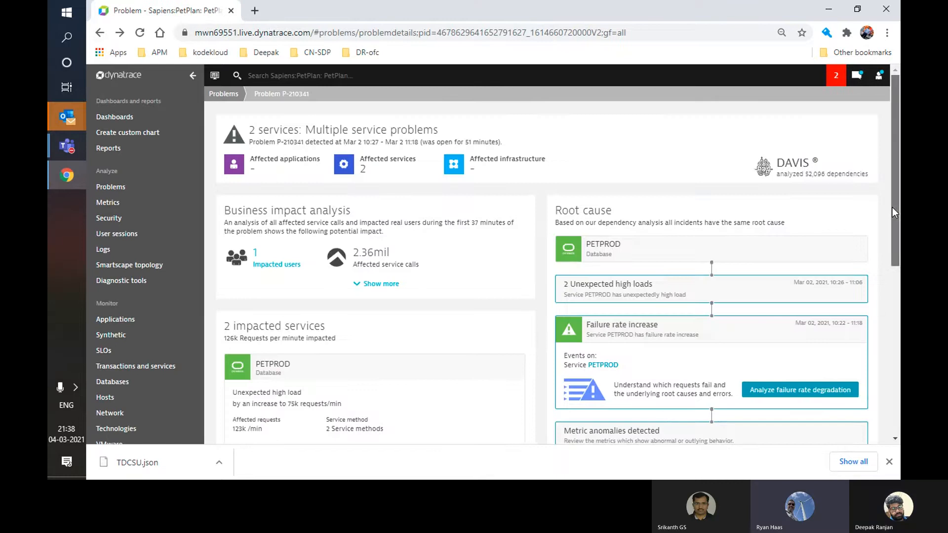
mouse_move(892, 207)
mouse_down()
mouse_move(899, 380)
mouse_move(899, 213)
mouse_up()
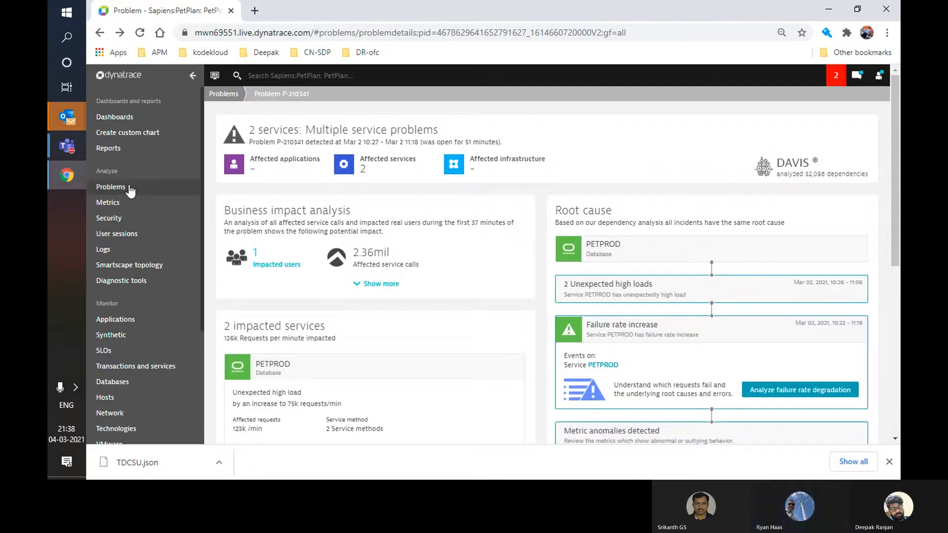
Step: Open the PETPROD response time problem P-210337 from the problems list and expand its business impact analysis
click(180, 187)
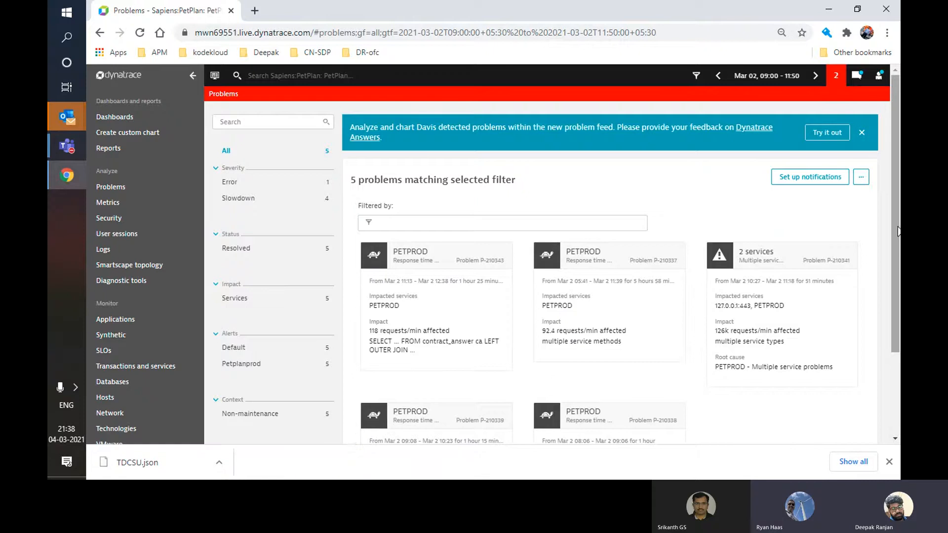
scroll(612, 236, down, 1)
click(612, 238)
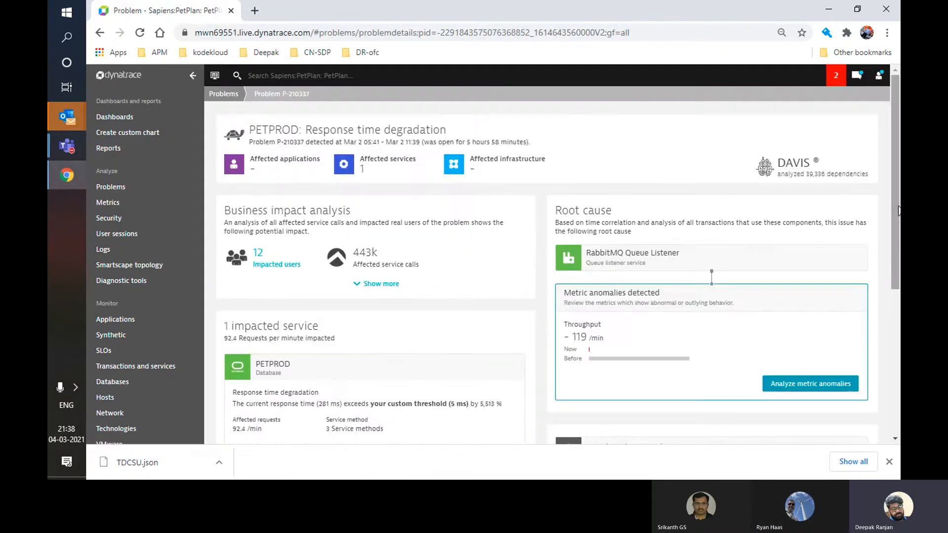
mouse_move(897, 209)
mouse_down()
mouse_move(889, 269)
mouse_move(886, 213)
mouse_up()
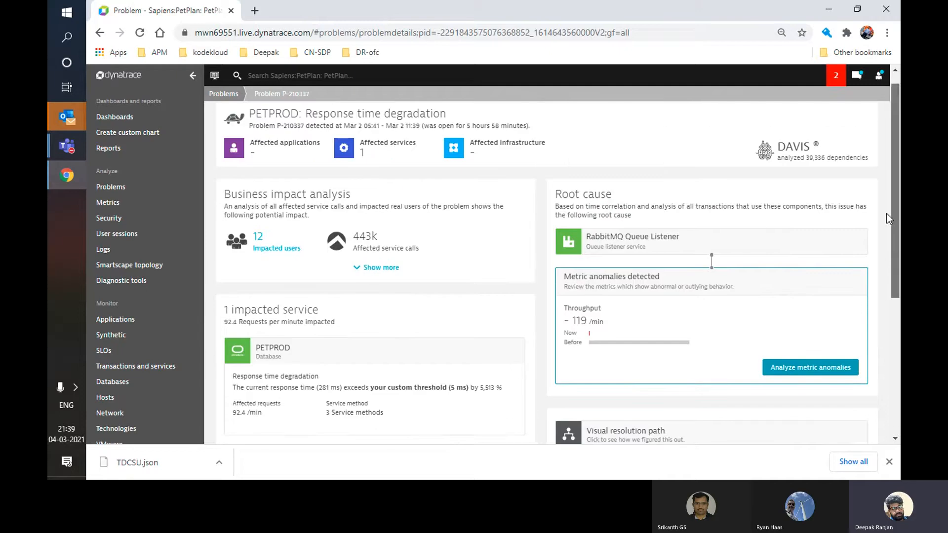
click(367, 268)
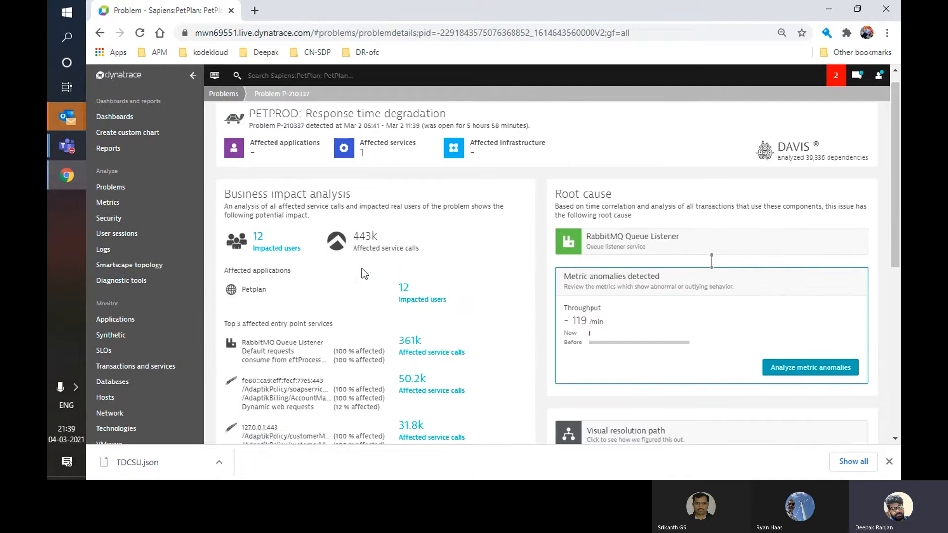
Step: Open the impacted users of problem P-210337 in a new browser tab and examine the listed user sessions
right_click(263, 253)
click(292, 257)
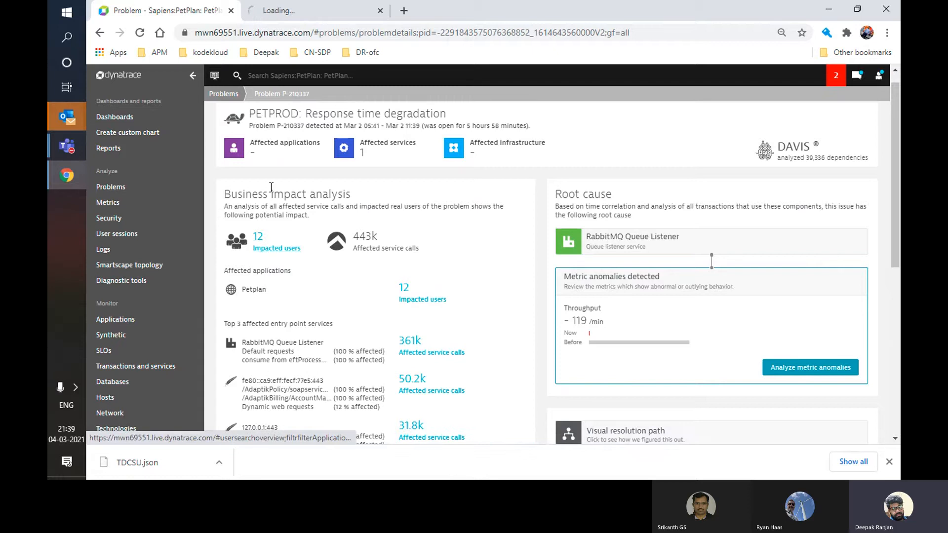
click(314, 11)
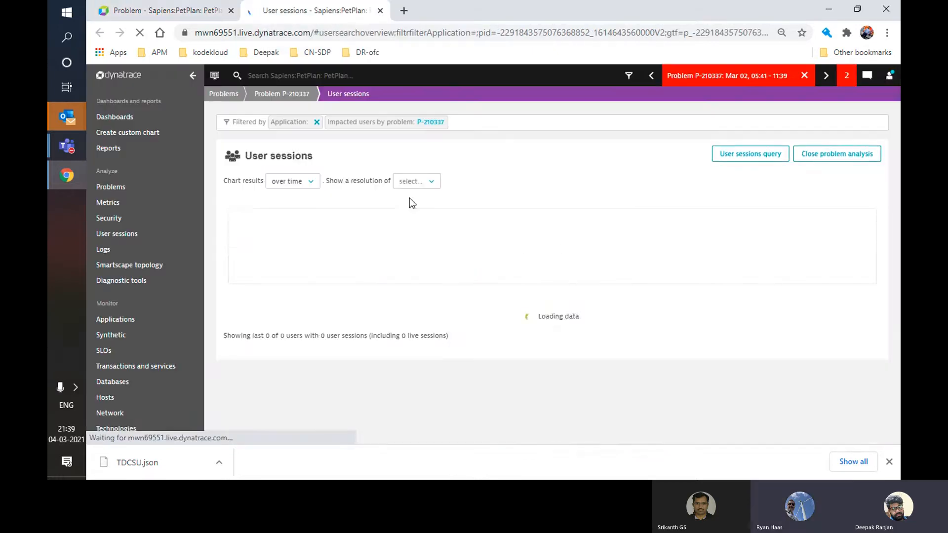
scroll(895, 187, down, 4)
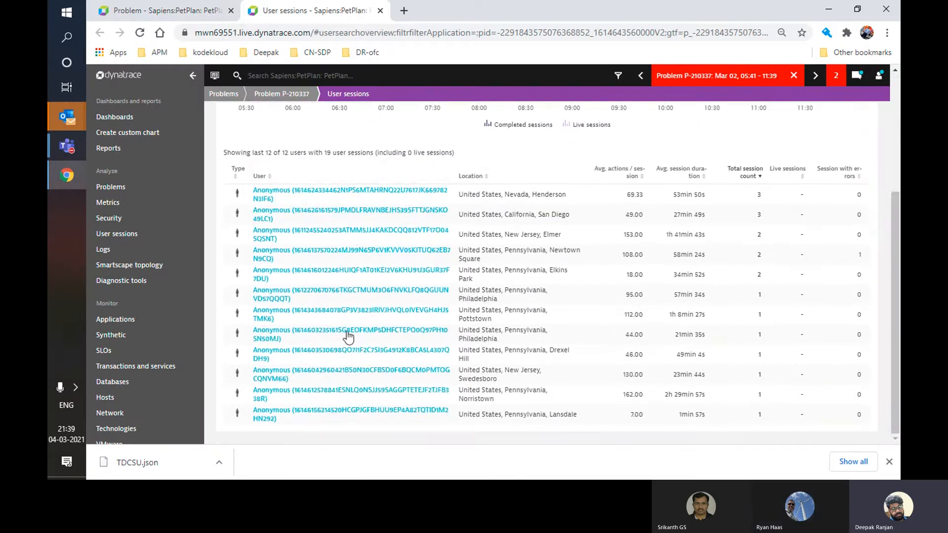
Step: Return to the details of problem P-210337 and examine the affected service calls per entry point service
click(196, 8)
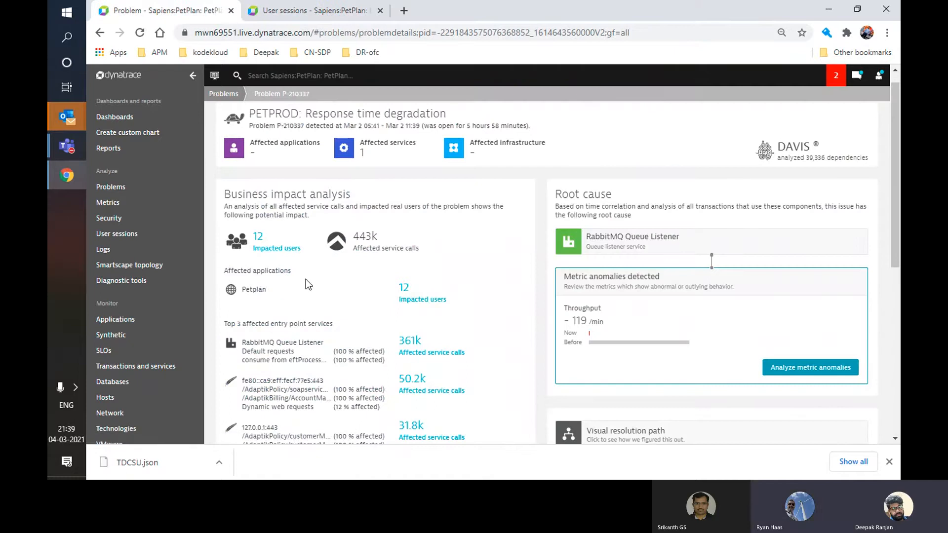
double_click(357, 234)
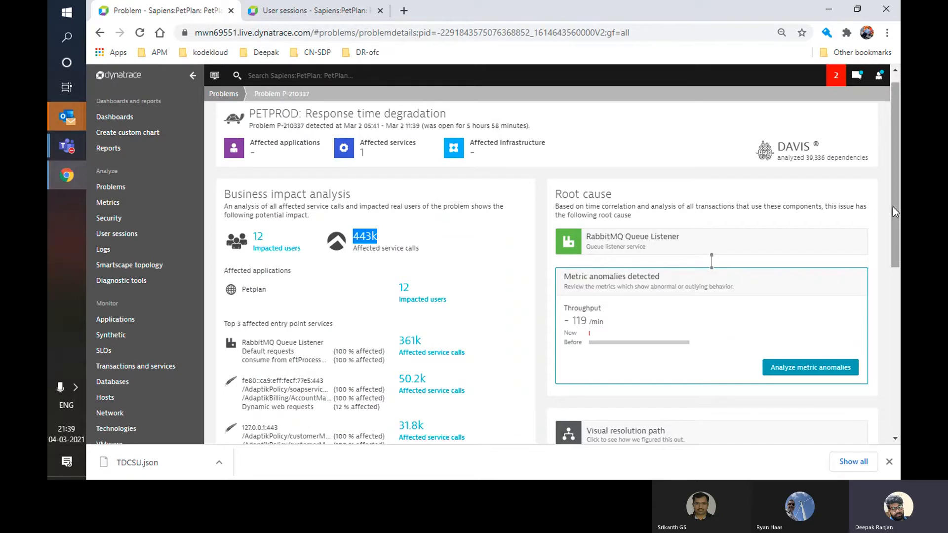
drag(893, 206, 893, 245)
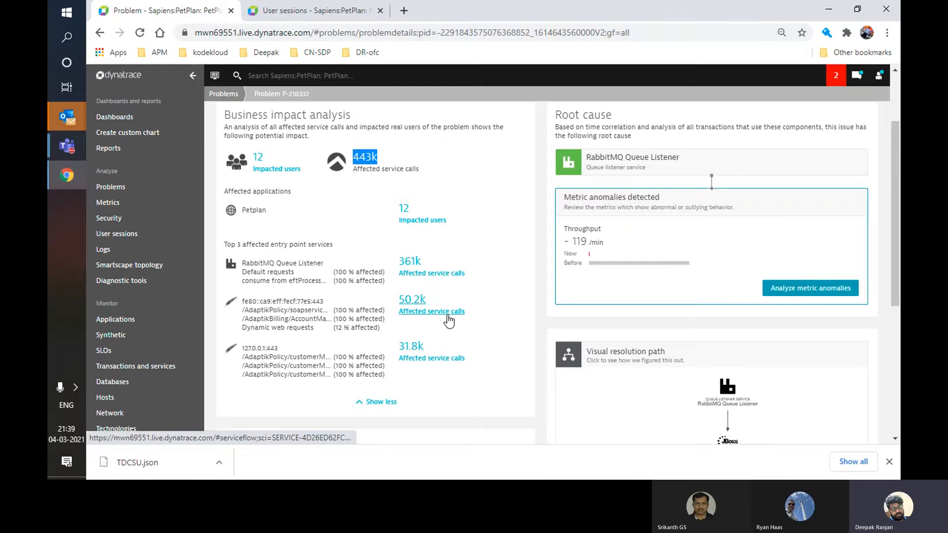
Step: Review the business impact analysis of problem P-210337 and open its root-cause service, RabbitMQ Queue Listener
click(369, 403)
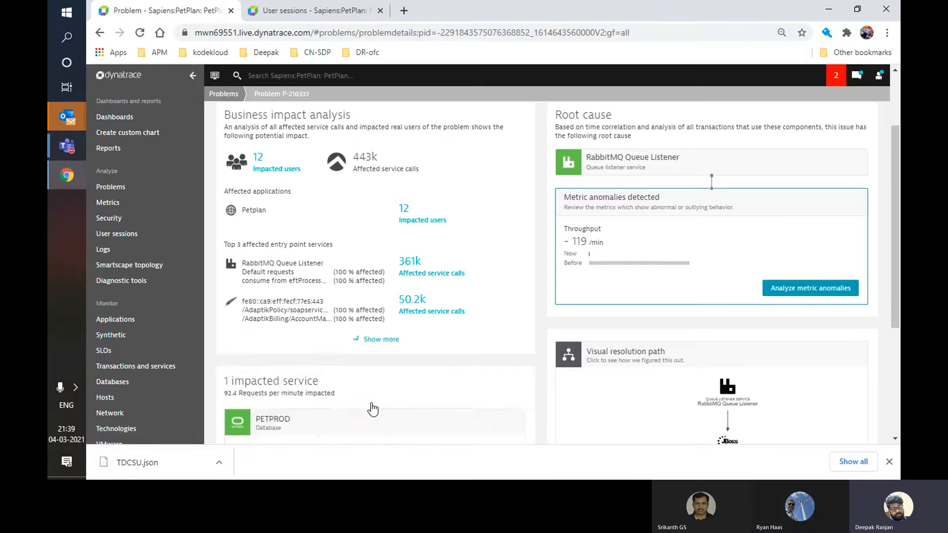
click(365, 191)
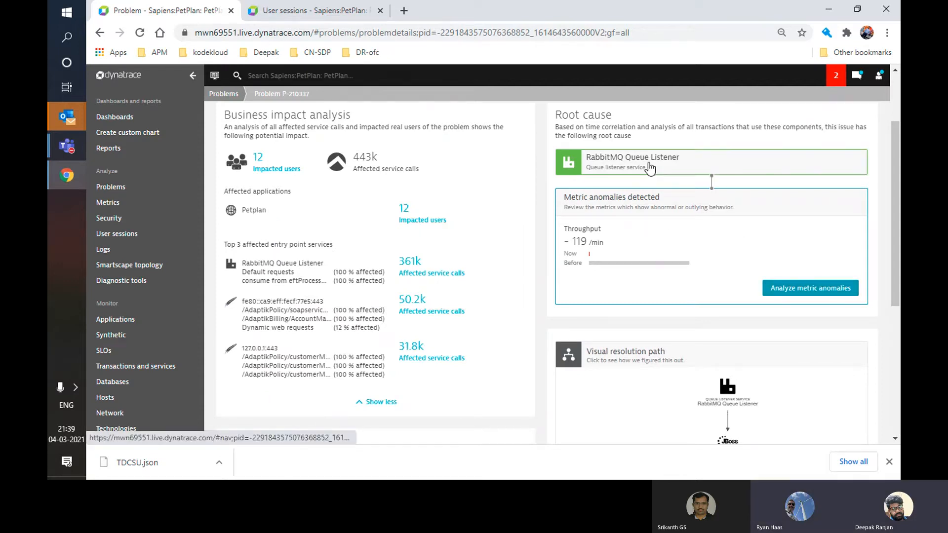
drag(896, 240, 895, 190)
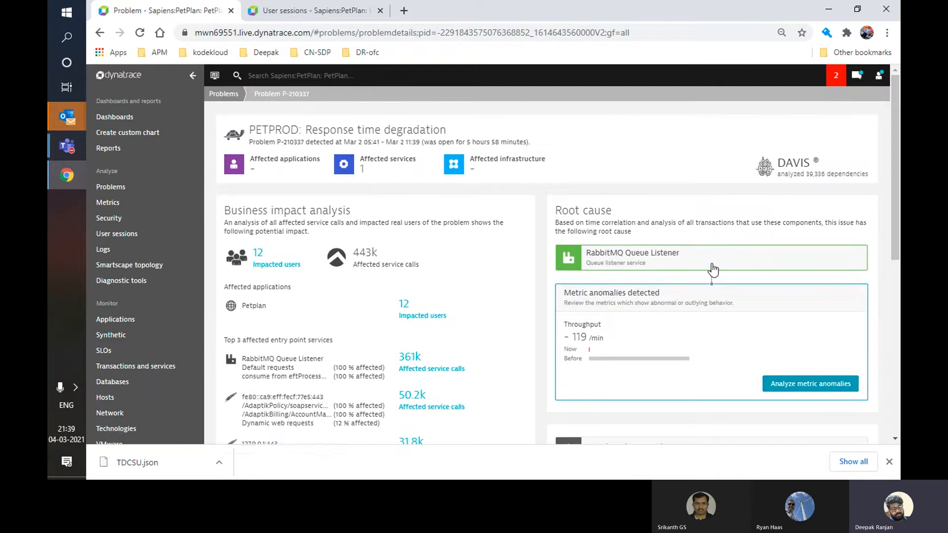
click(654, 259)
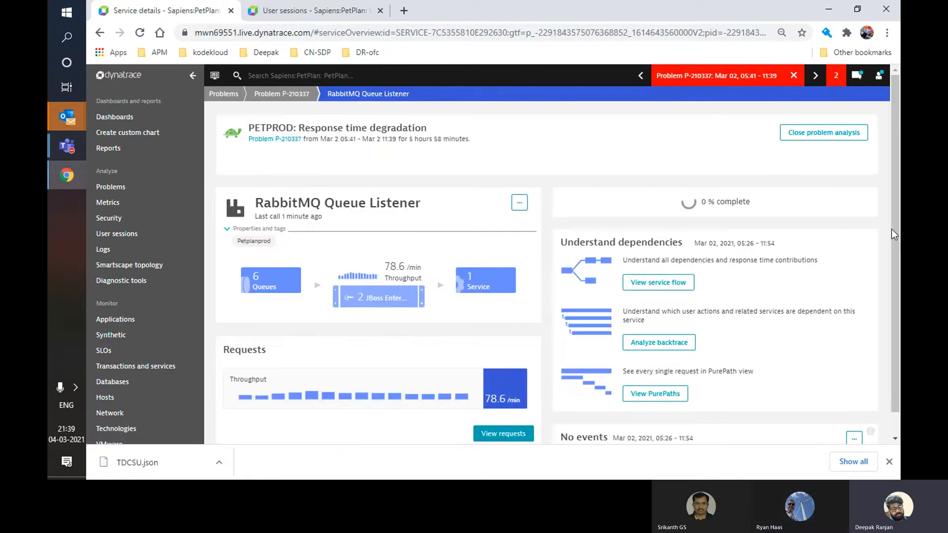
Step: Examine the RabbitMQ Queue Listener's queues, JBoss processes and called service, then return to the details of problem P-210337
scroll(893, 208, down, 1)
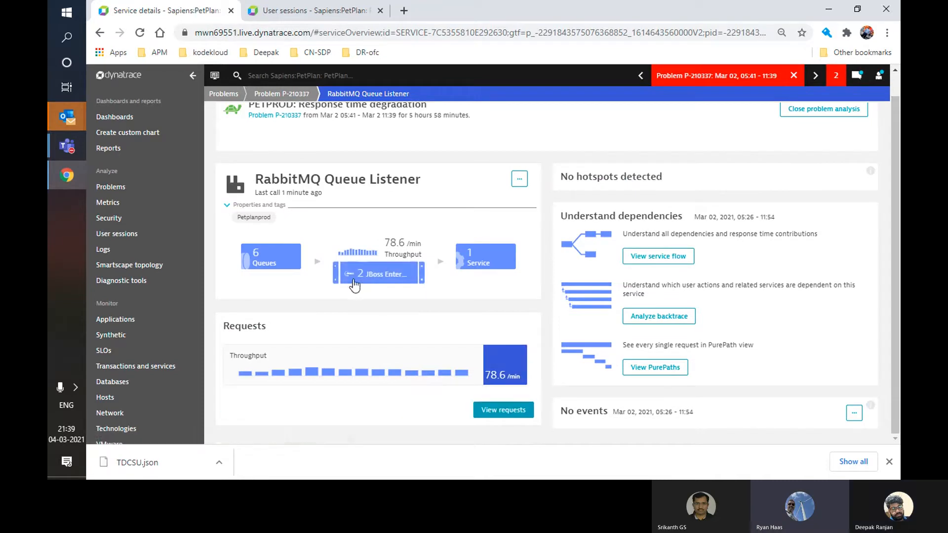
click(289, 269)
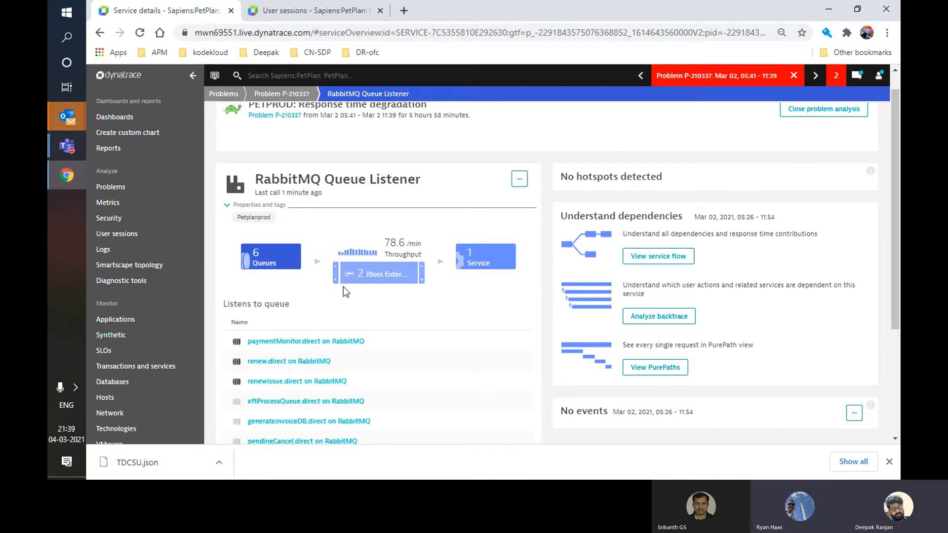
click(389, 274)
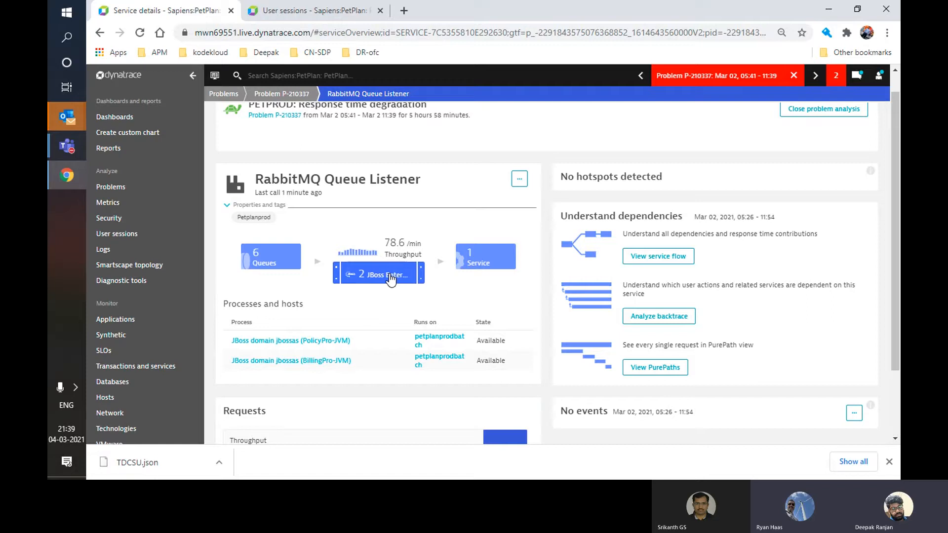
click(485, 261)
scroll(484, 261, down, 1)
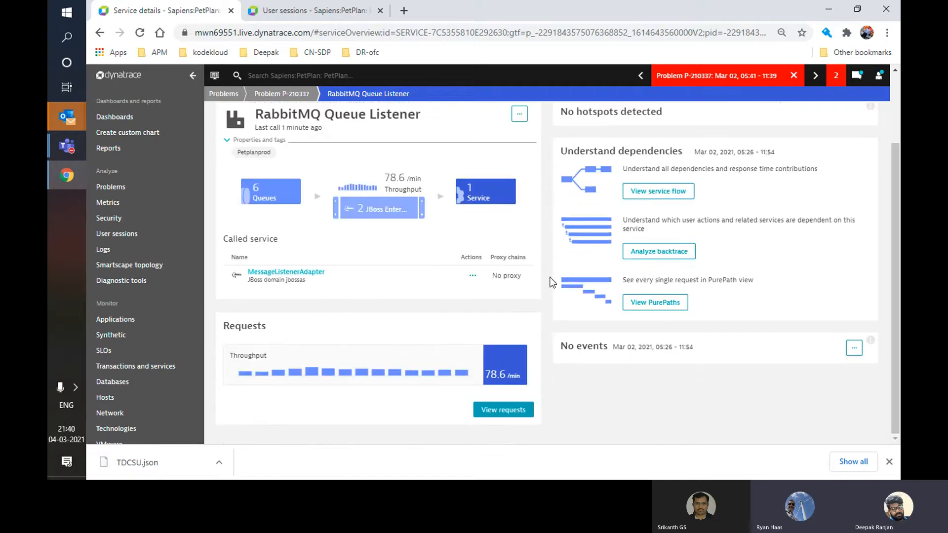
click(100, 34)
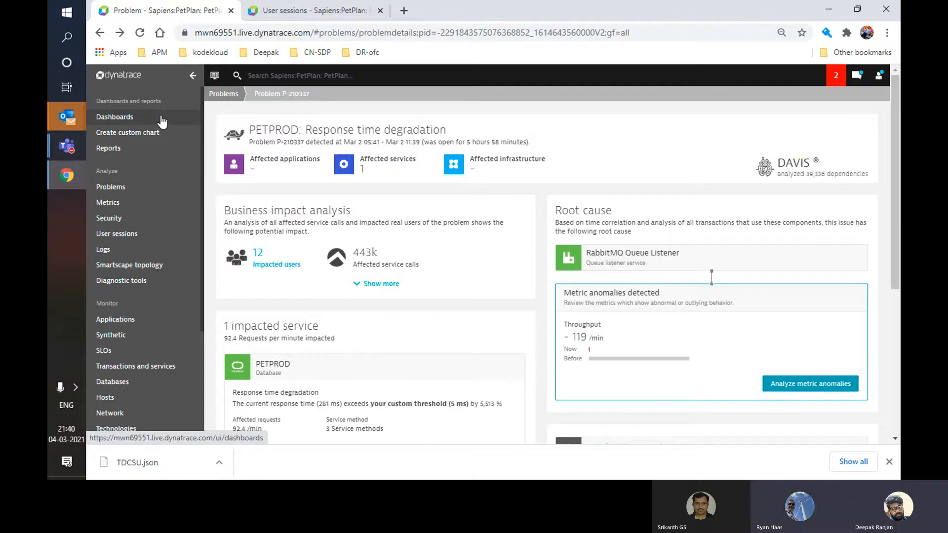
Step: Open the Test dashboard from the dashboards overview for editing
click(162, 120)
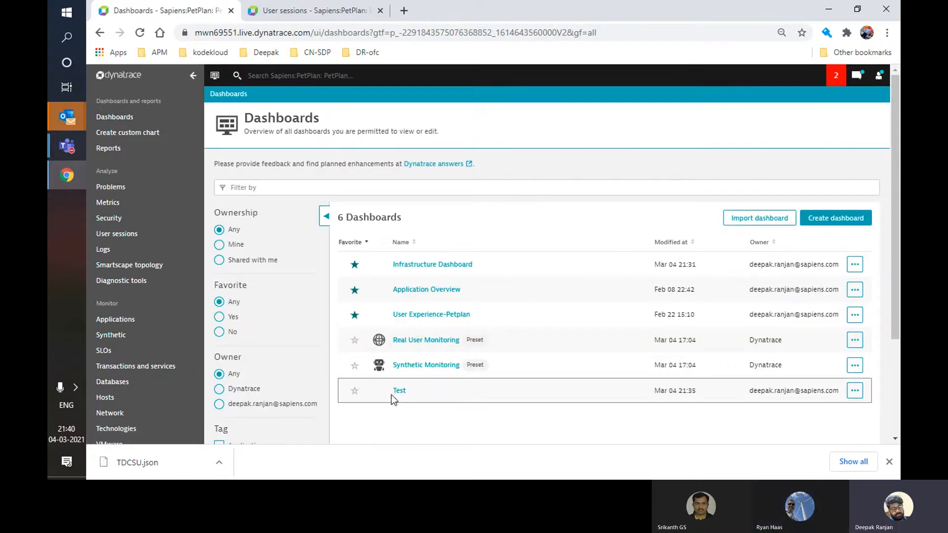
click(399, 392)
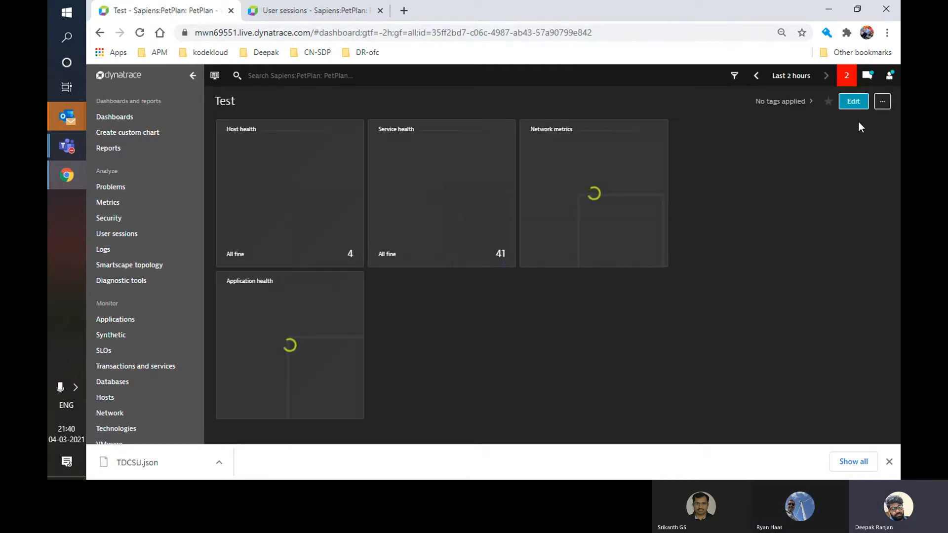
click(849, 102)
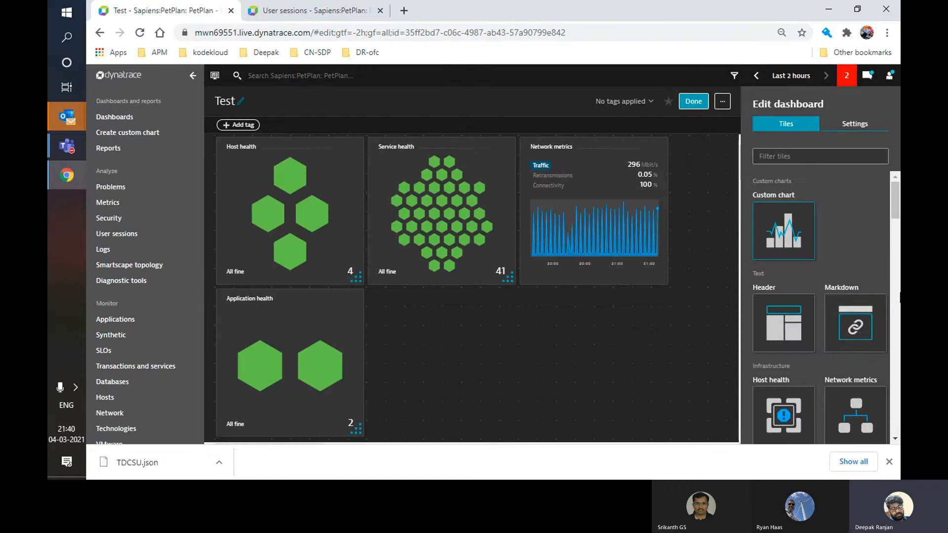
Step: Add a Top web applications tile beside the Application health tile on the Test dashboard
drag(895, 203, 895, 271)
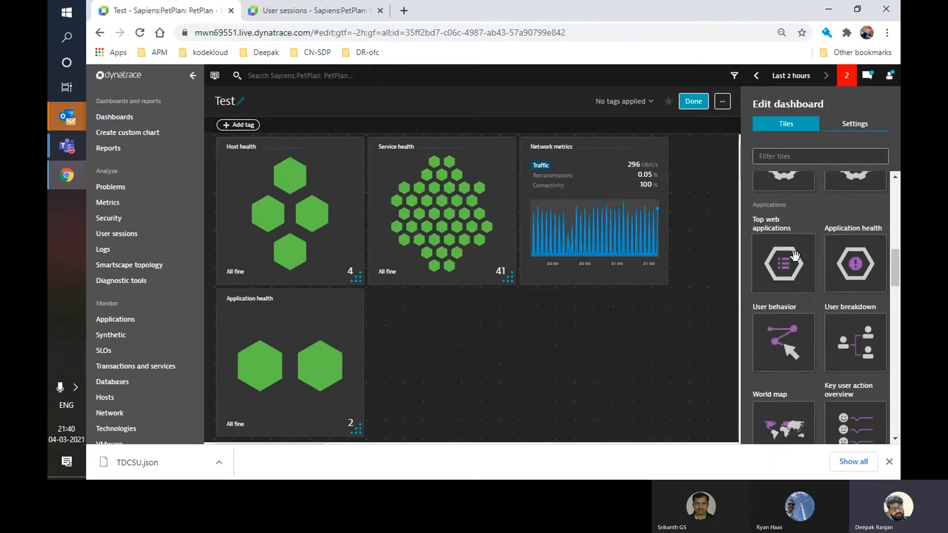
drag(794, 255, 443, 372)
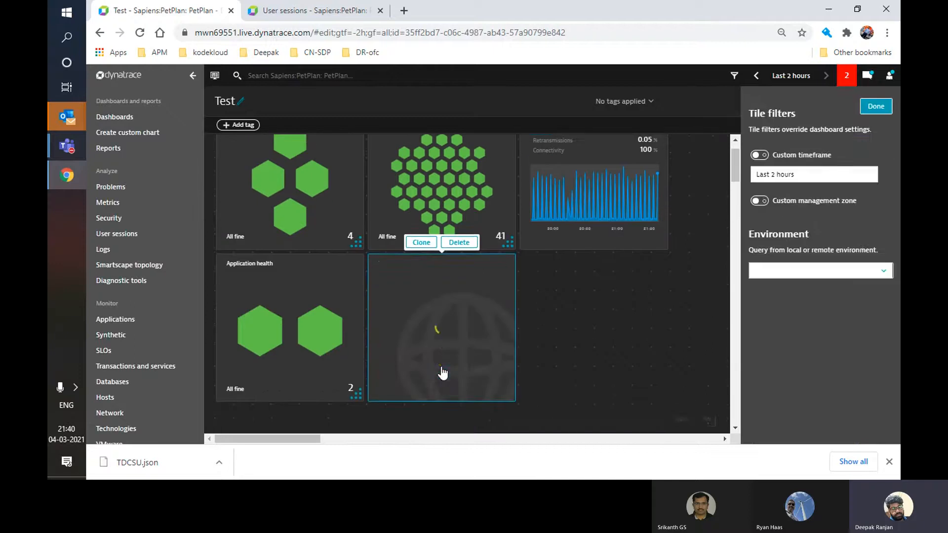
scroll(443, 367, down, 1)
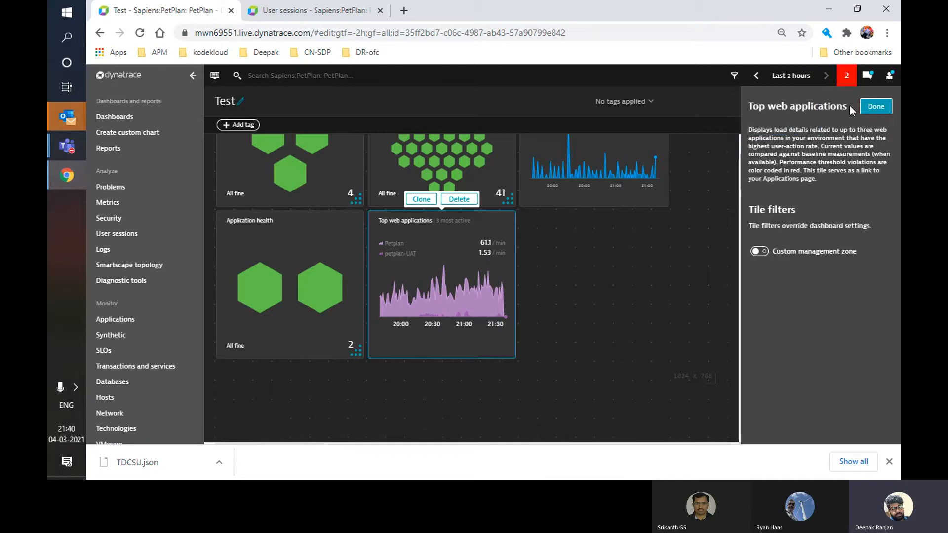
Step: Set the global timeframe to the last 30 minutes and close the Top web applications tile settings
click(812, 77)
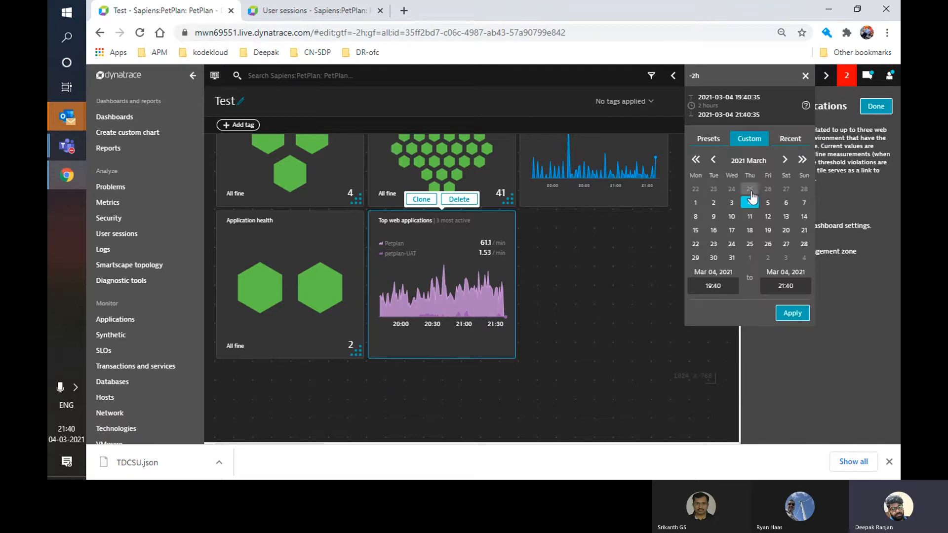
click(709, 139)
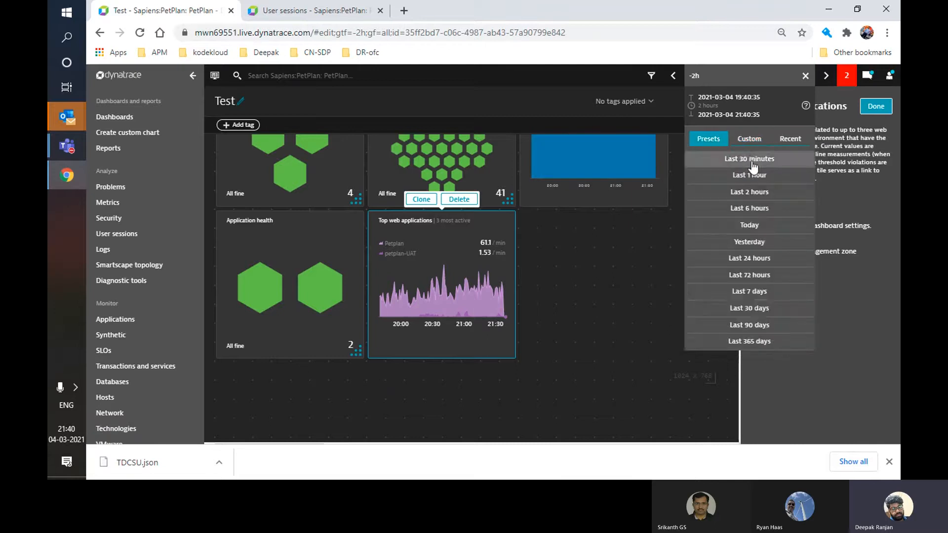
click(701, 159)
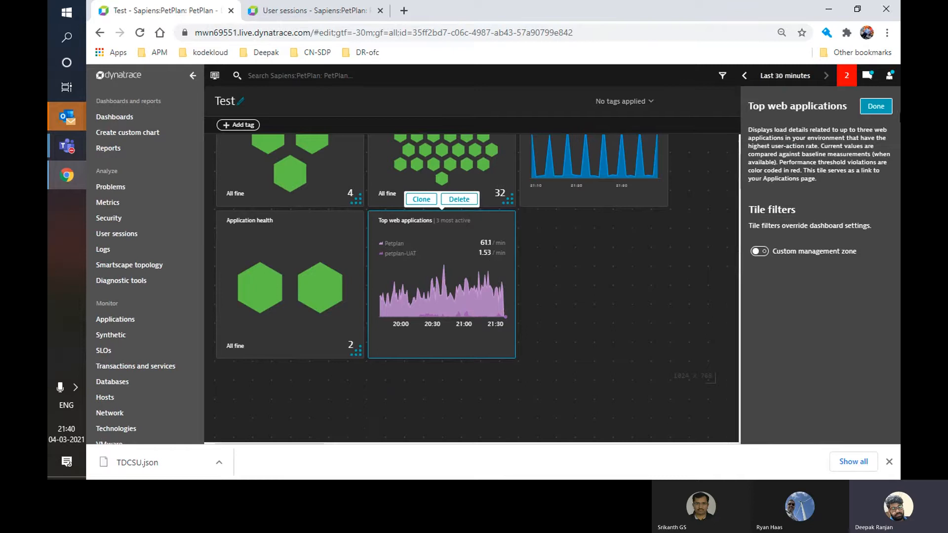
click(876, 107)
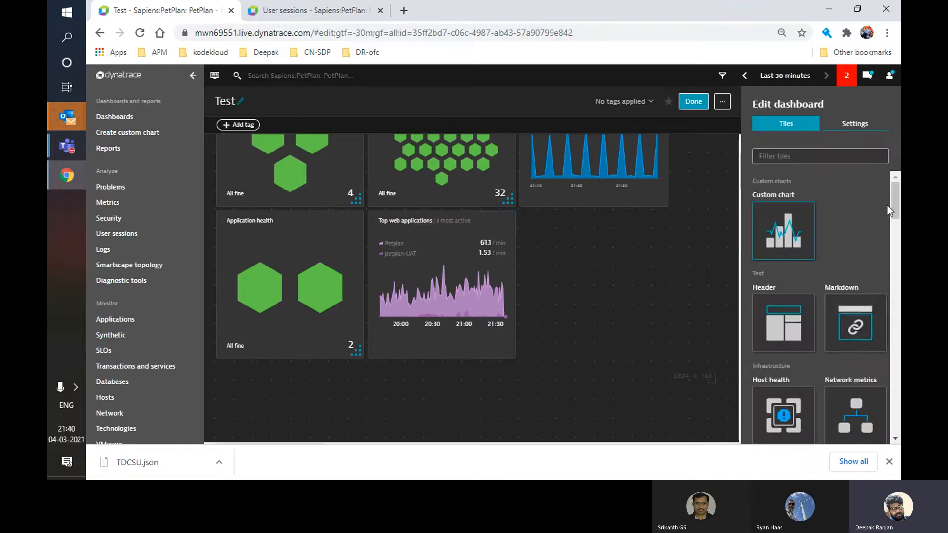
Step: Add a JavaScript errors tile below Network metrics and configure it for the Petplan application
drag(892, 208, 899, 322)
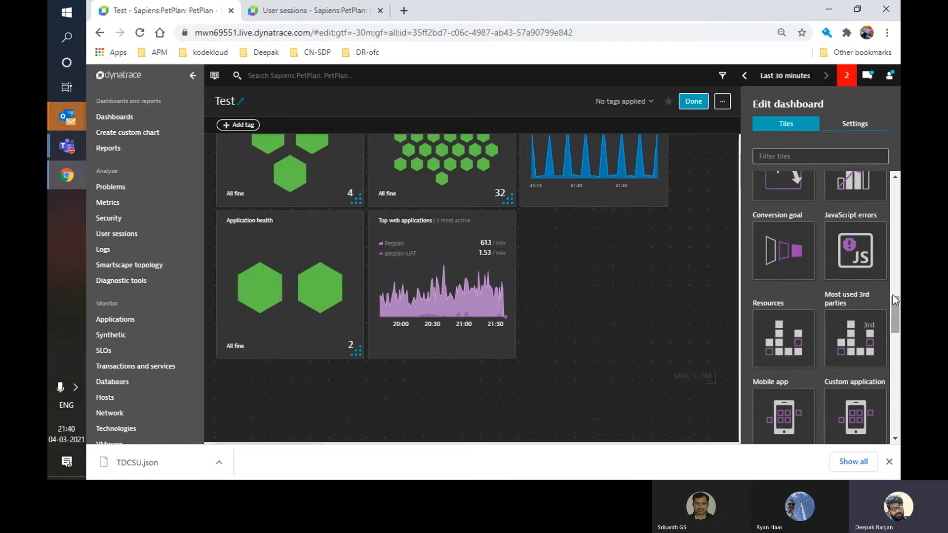
mouse_move(855, 250)
mouse_down()
mouse_move(590, 272)
mouse_move(586, 293)
mouse_up()
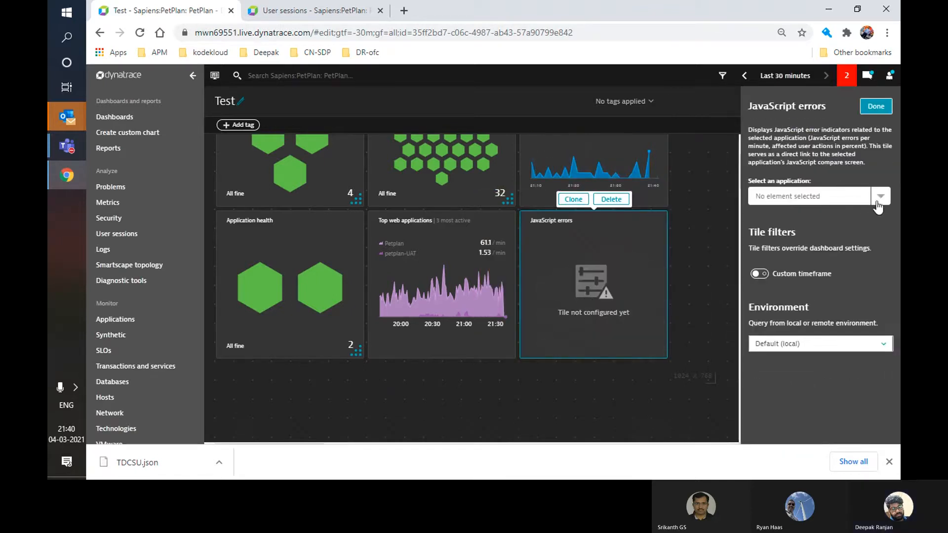
click(880, 198)
click(814, 220)
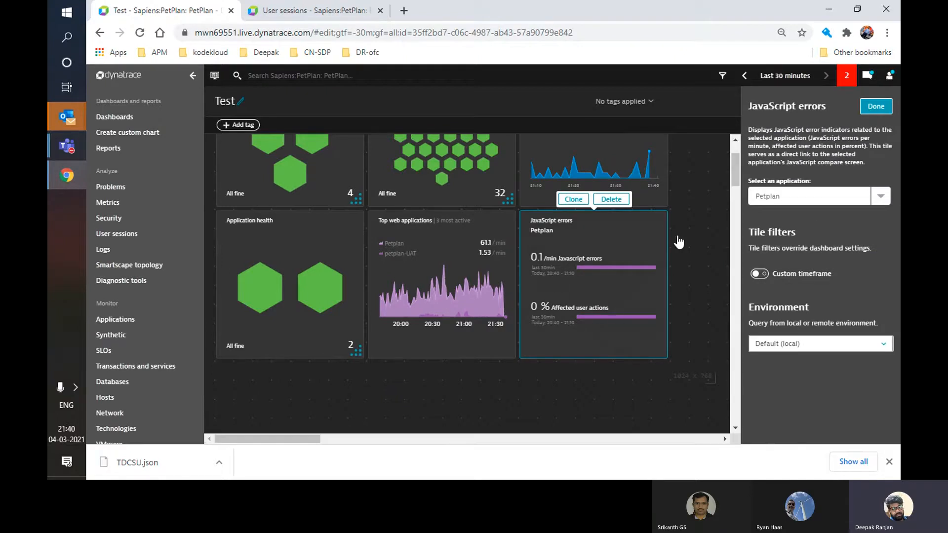
click(875, 106)
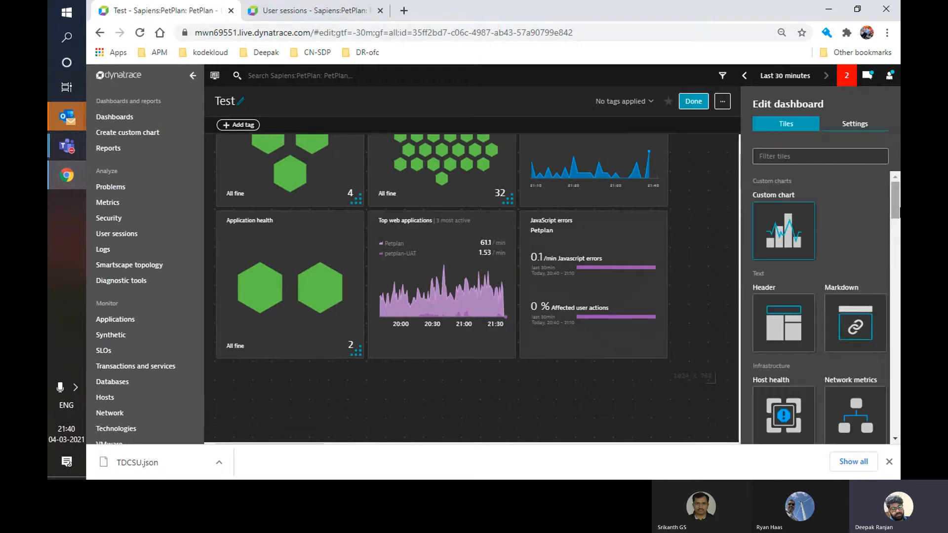
Step: Add a Problems tile below the Application health tile and finish editing the Test dashboard
scroll(888, 274, down, 10)
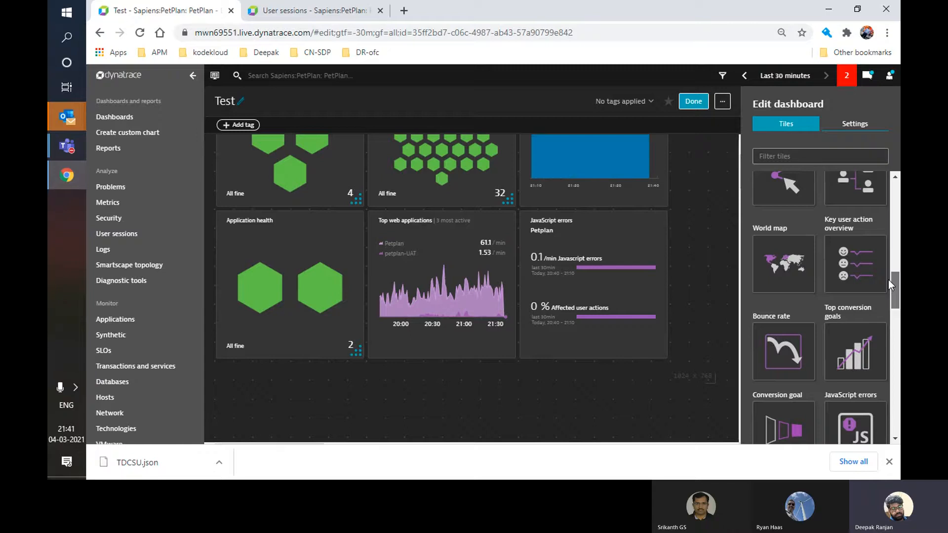
scroll(887, 279, down, 5)
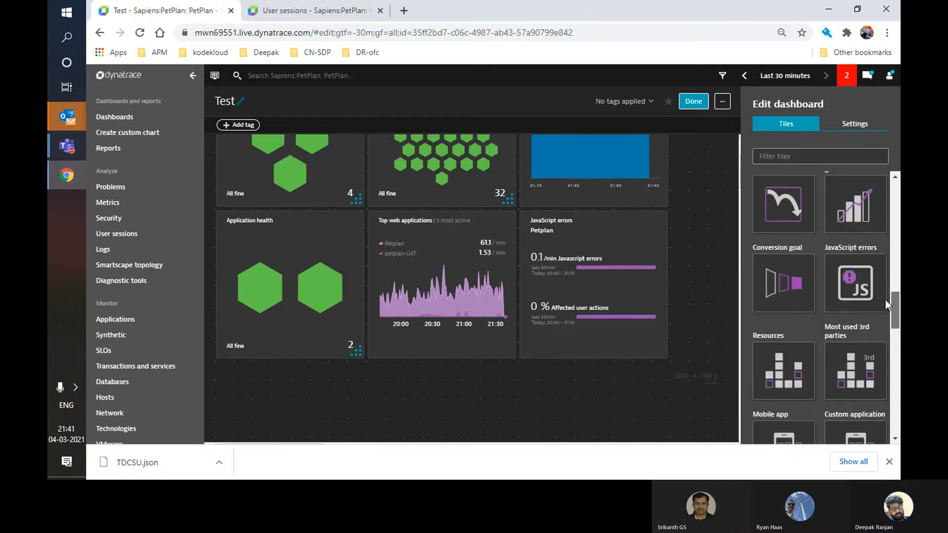
scroll(885, 316, down, 3)
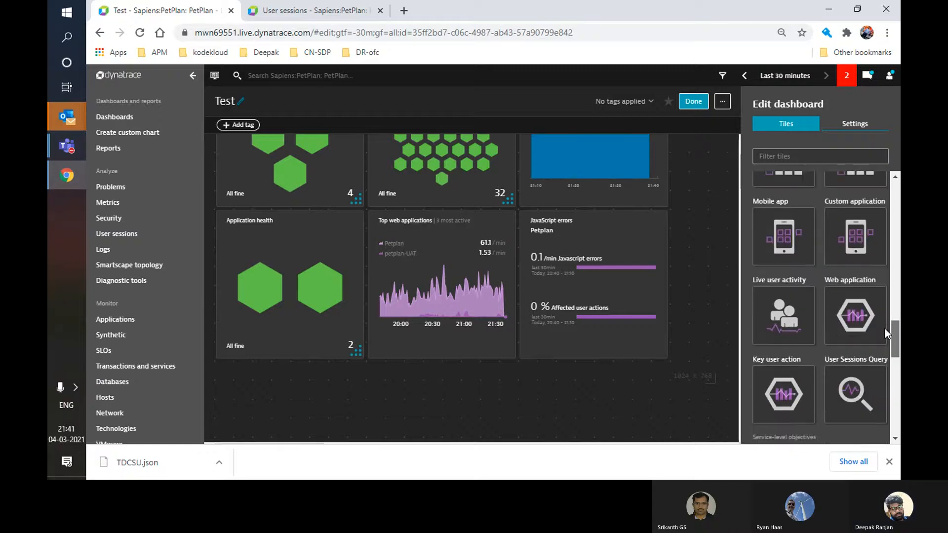
drag(896, 346, 894, 425)
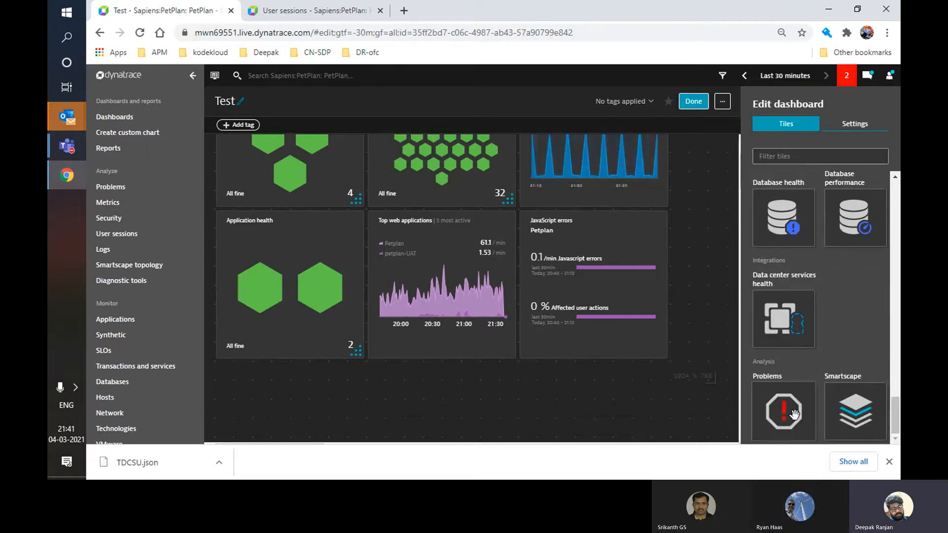
drag(783, 411, 263, 385)
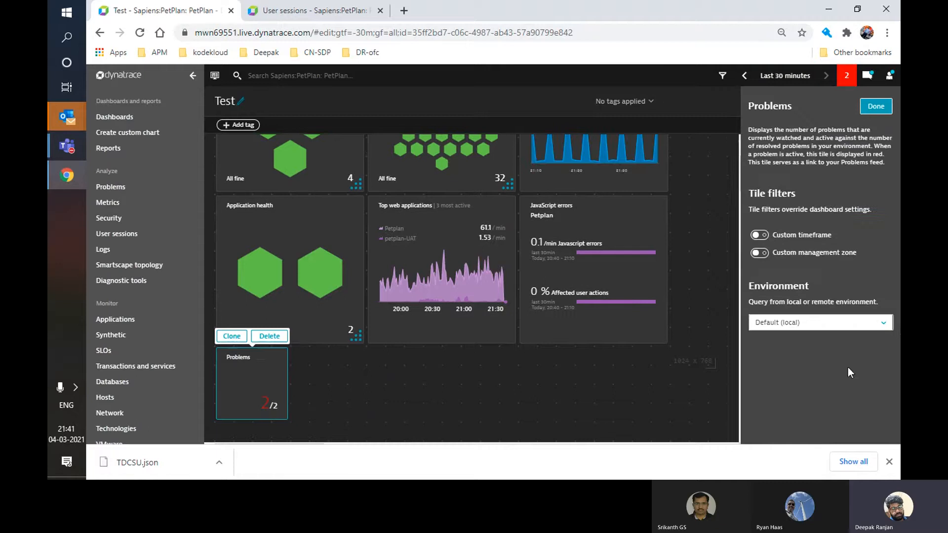
click(876, 106)
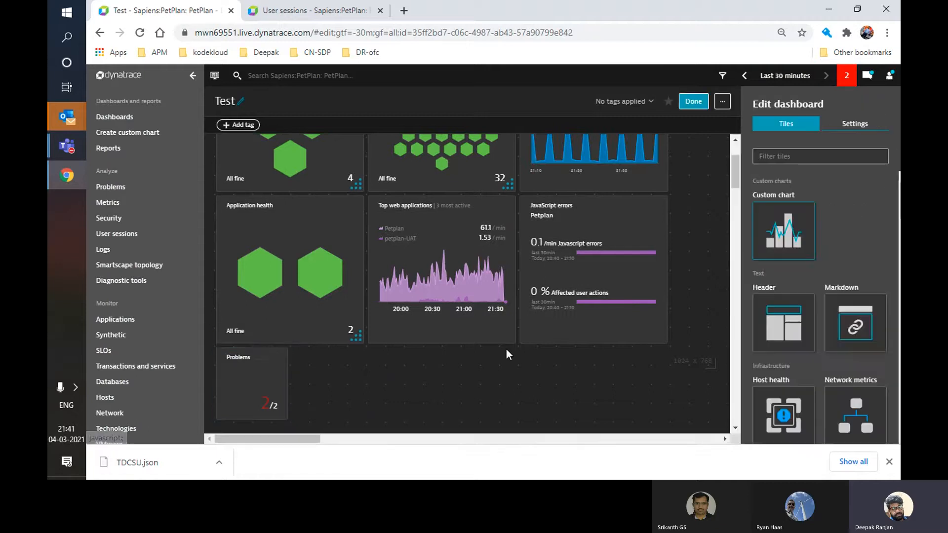
click(693, 101)
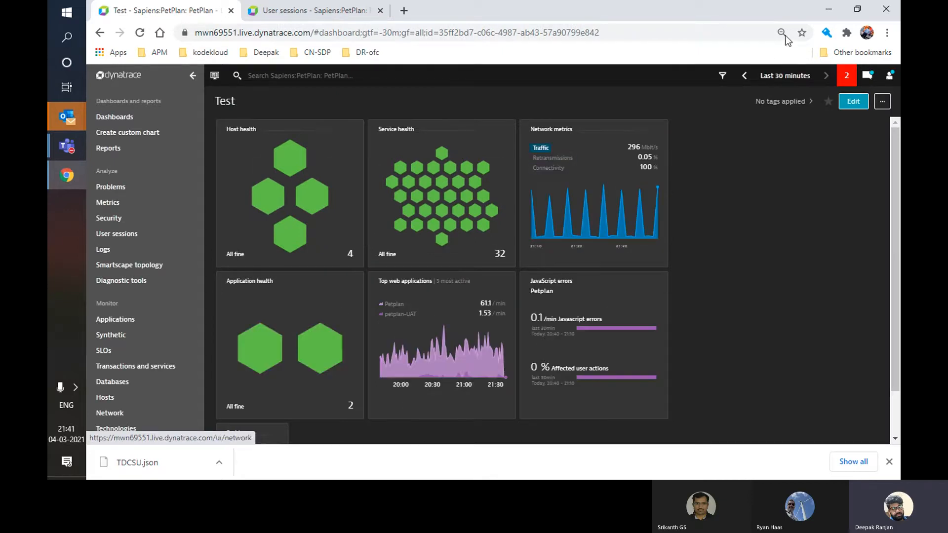
Step: Add a Custom chart tile beside the Network metrics tile on the Test dashboard and open its chart configuration
click(854, 102)
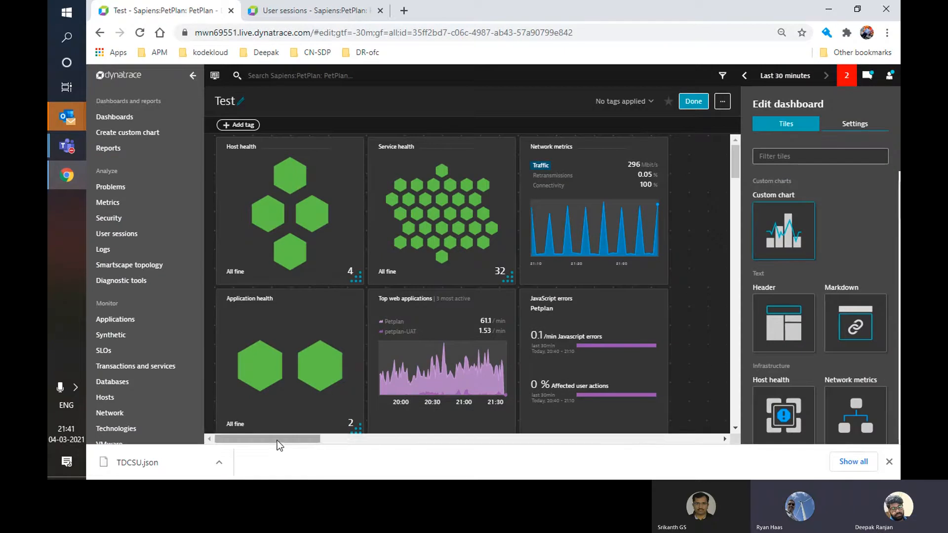
drag(277, 440, 331, 454)
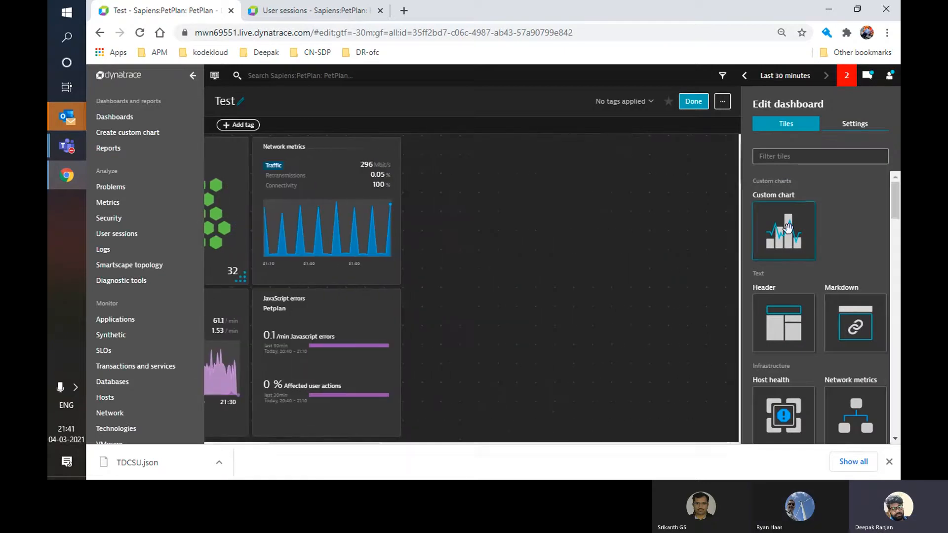
mouse_move(783, 230)
mouse_down()
mouse_move(483, 204)
mouse_move(489, 221)
mouse_up()
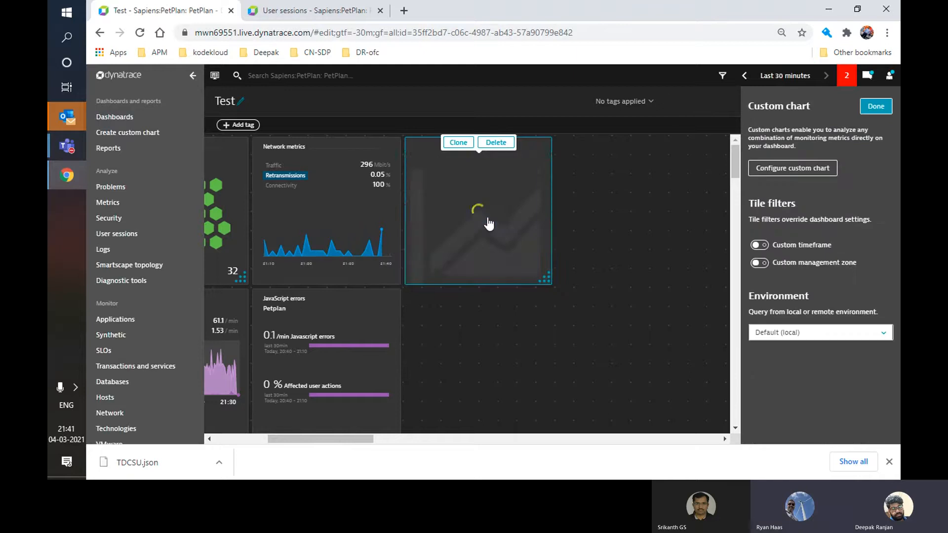
click(796, 167)
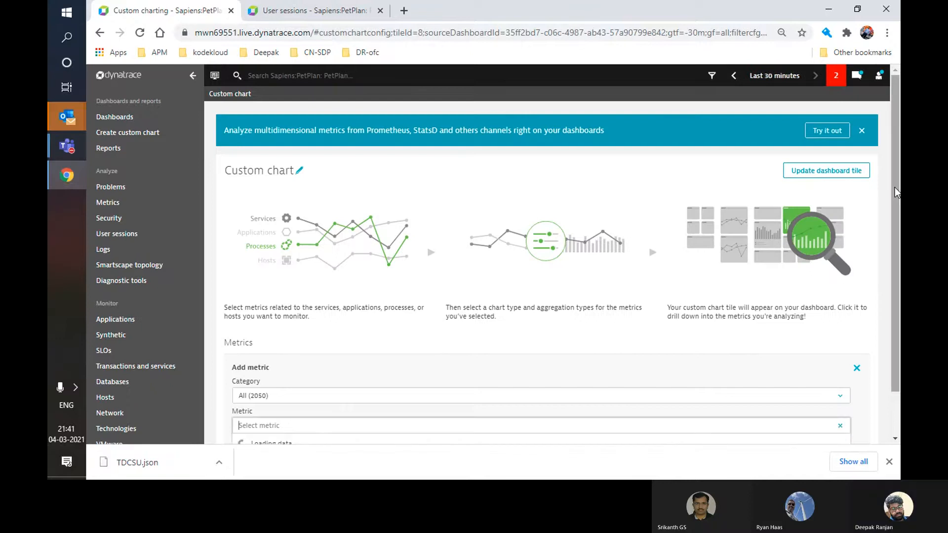
Step: Search the metrics for "database call" and add the Services metric Number of calls to databases to the custom chart
click(296, 425)
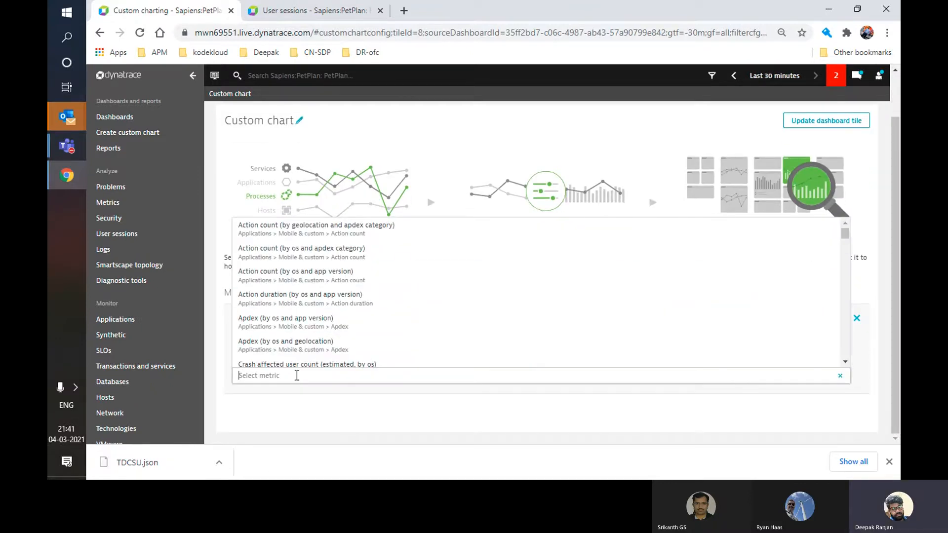
text(serv)
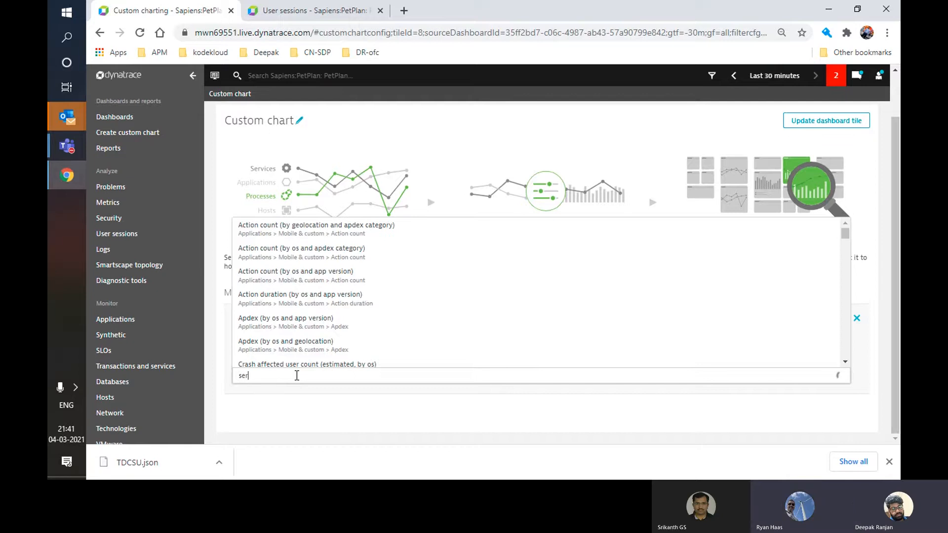
key(BackSpace)
key(BackSpace)
key(BackSpace)
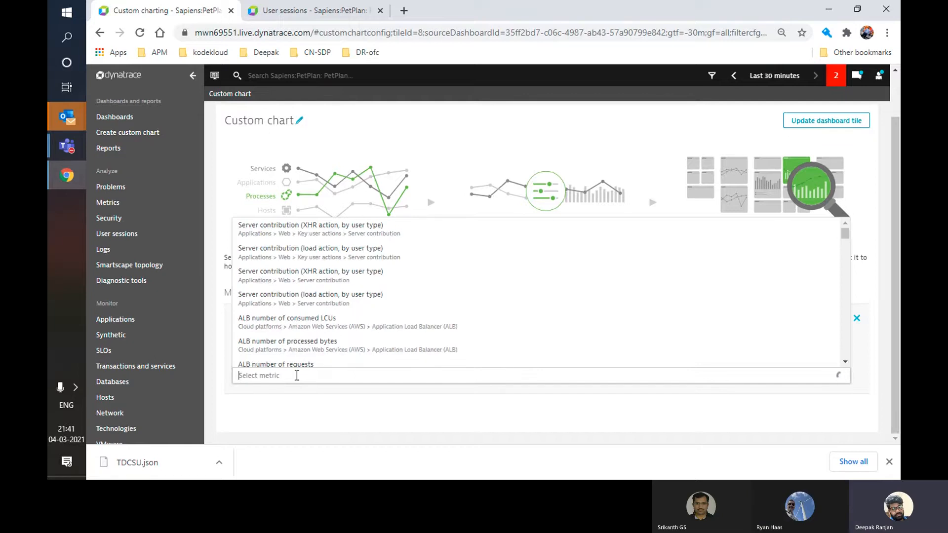
text(database call)
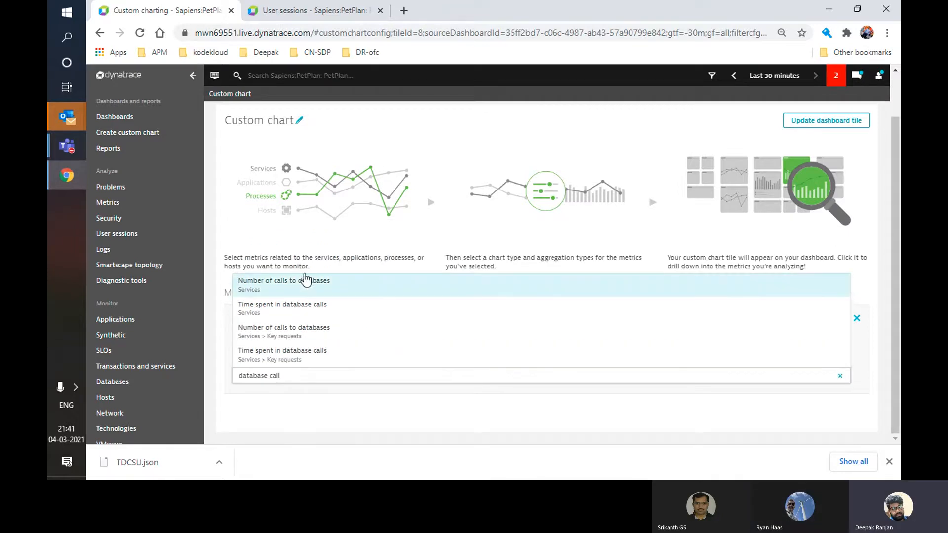
click(302, 282)
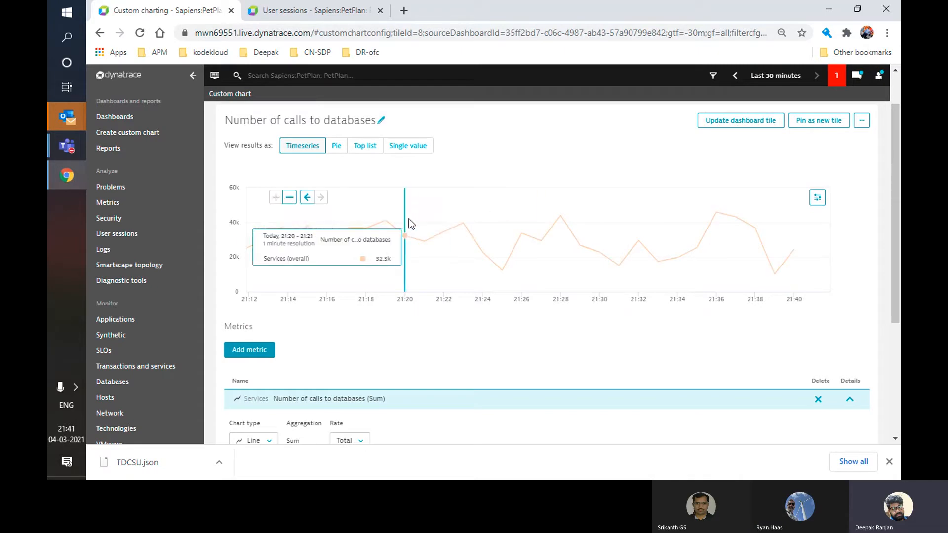
Step: Show the database calls chart as a Top list and split it by the Service dimension
click(360, 147)
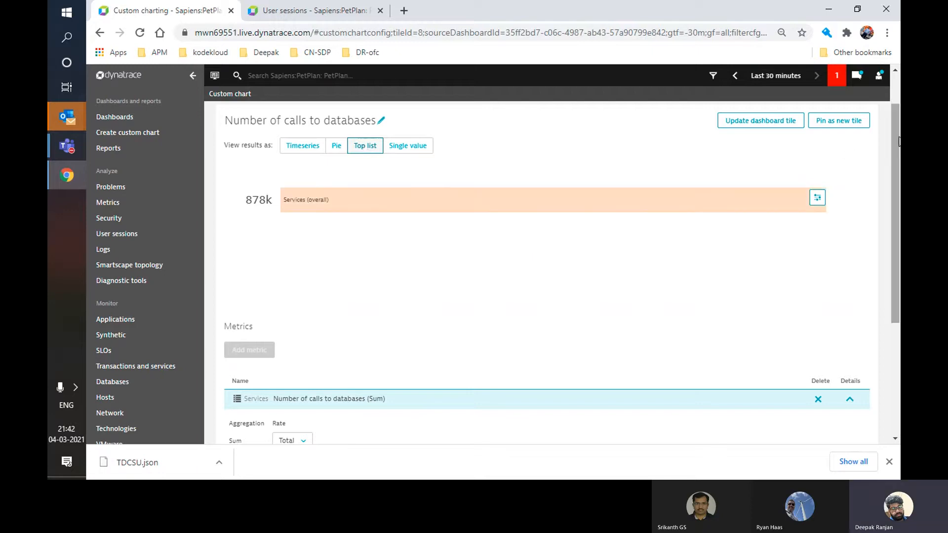
drag(895, 143, 884, 265)
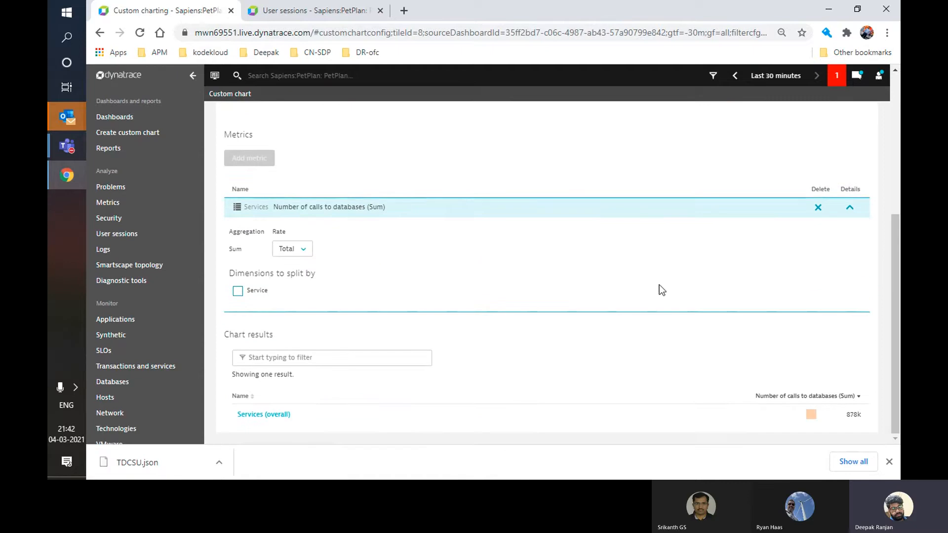
click(238, 294)
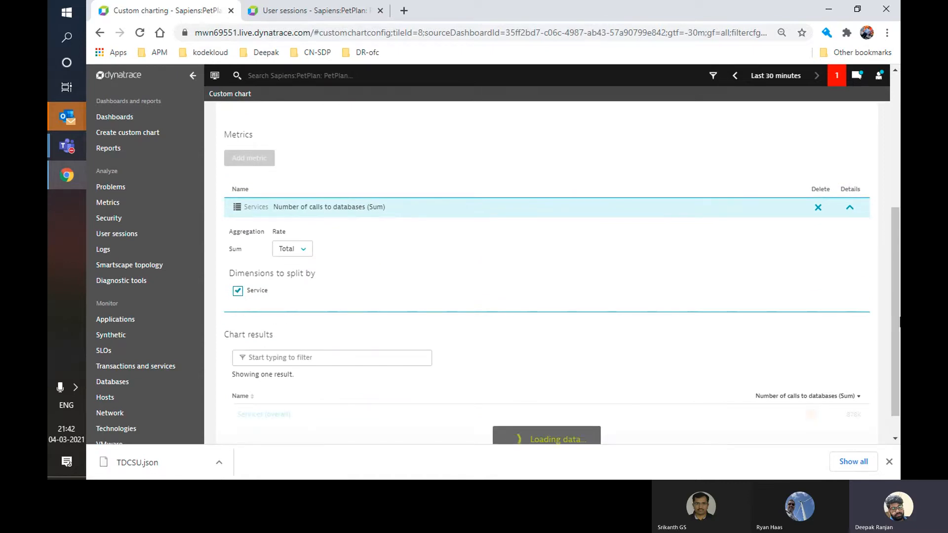
drag(897, 321, 898, 227)
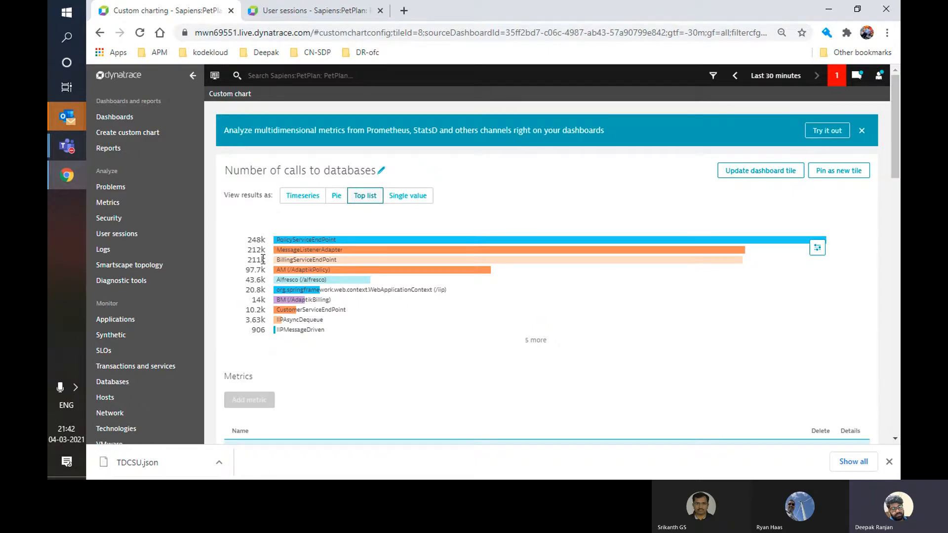
Step: Filter the chart results by Service to Alfresco (/alfresco)
drag(892, 127, 892, 150)
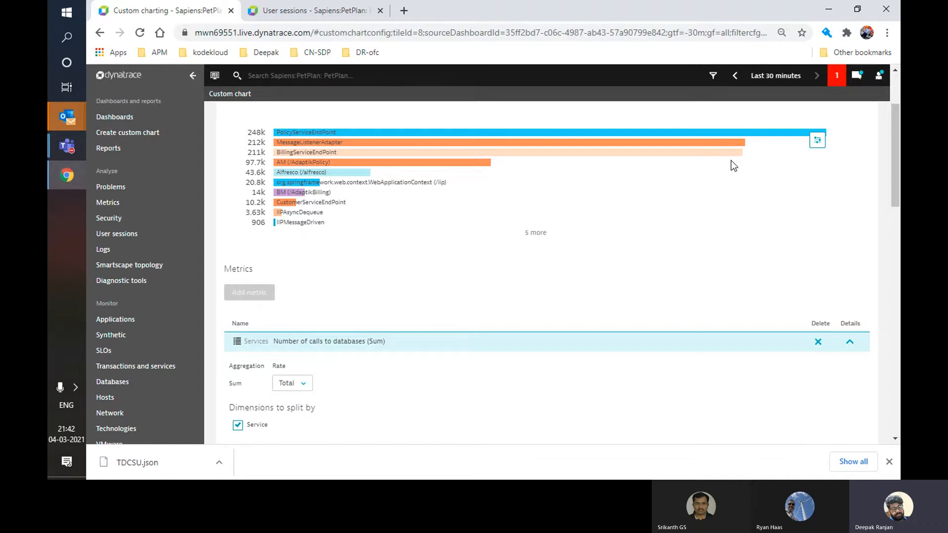
drag(892, 139, 888, 200)
click(265, 276)
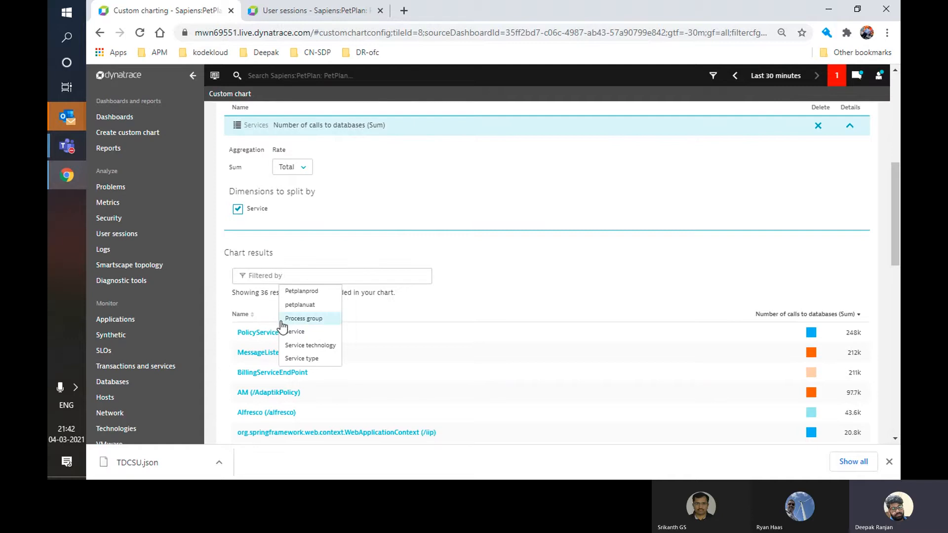
click(295, 331)
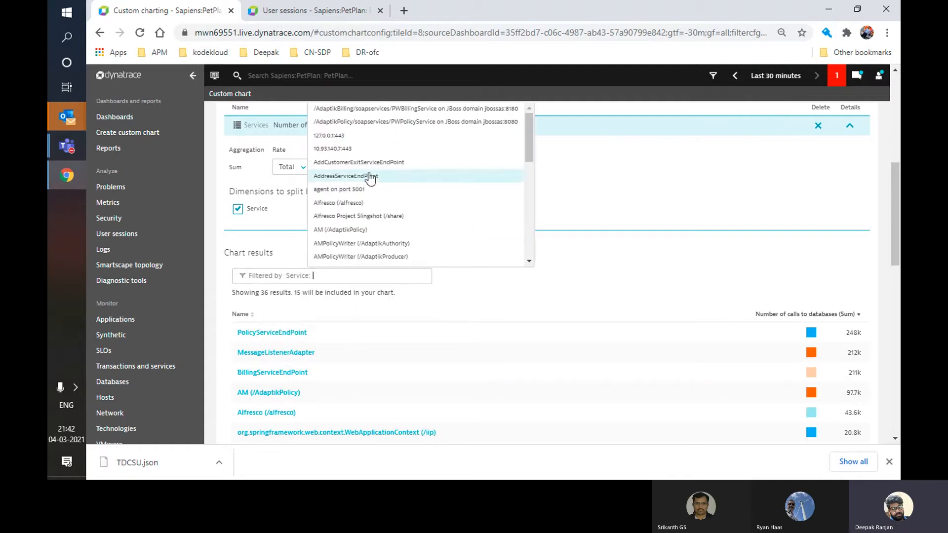
click(380, 203)
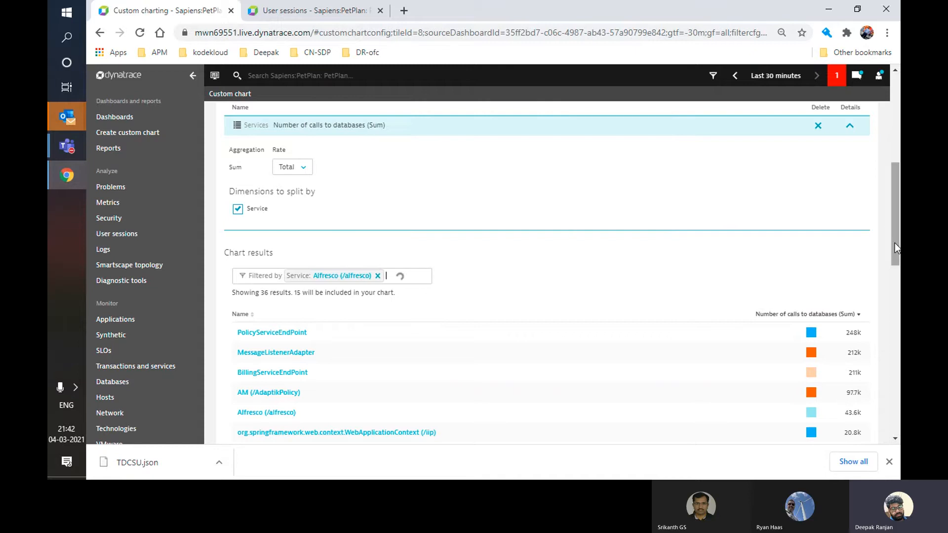
drag(894, 243, 900, 136)
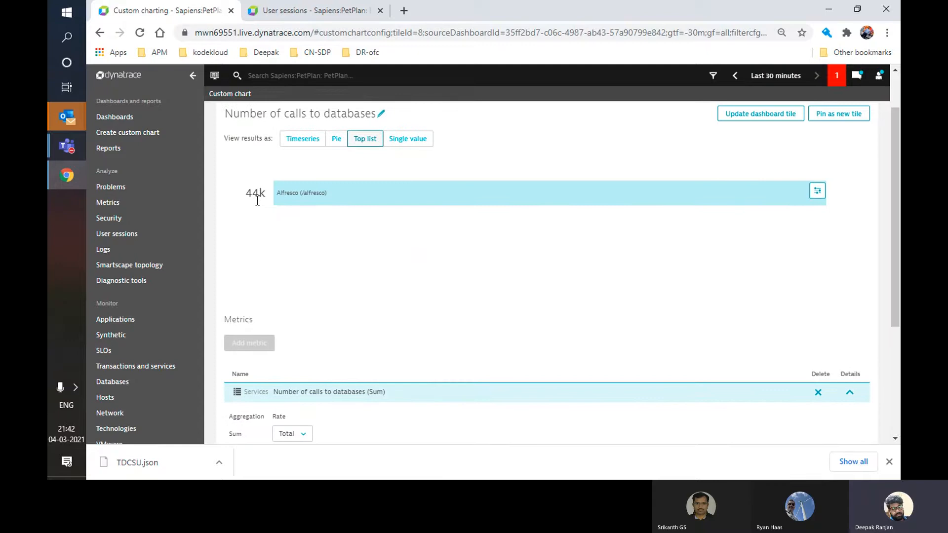
Step: Update the dashboard tile with the configured chart, keep its Top list view, and finish editing the Test dashboard
click(742, 117)
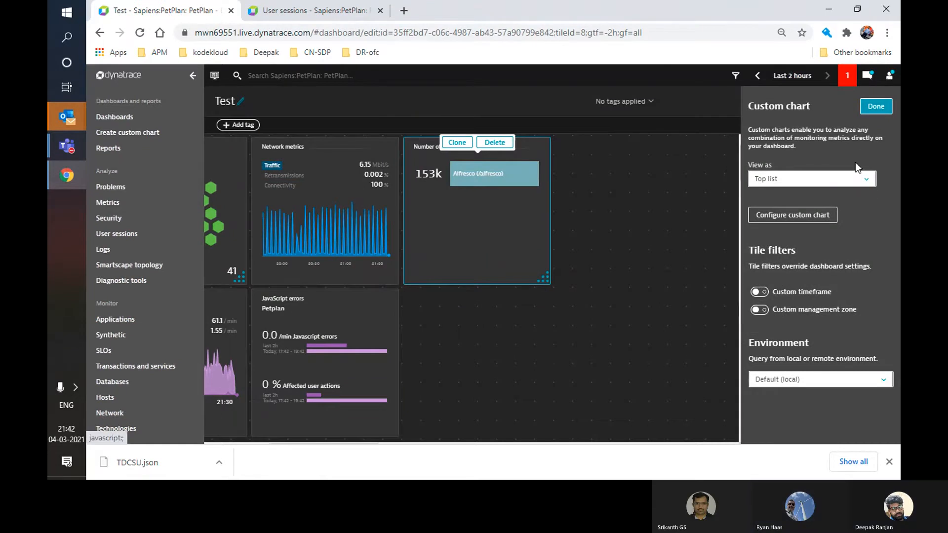
click(867, 180)
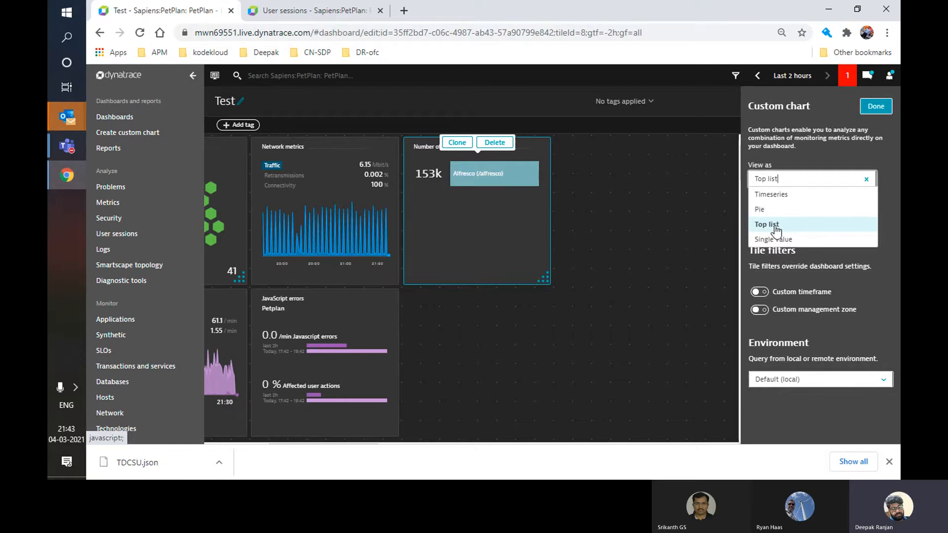
click(664, 230)
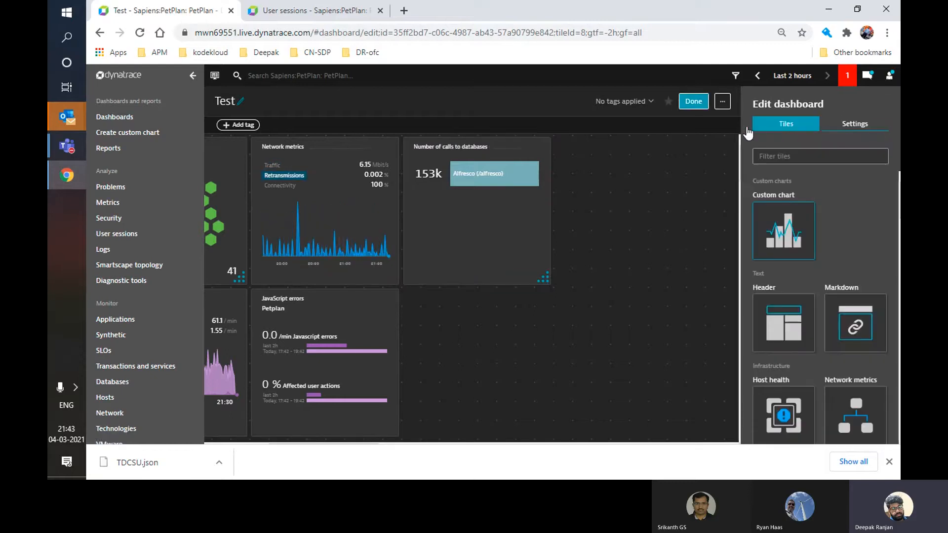
click(696, 101)
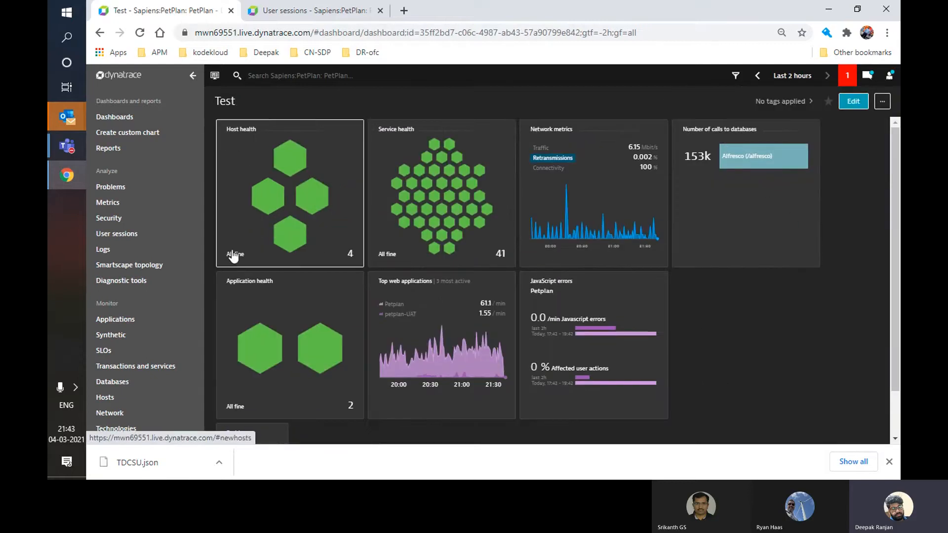
Step: Enable sharing for the Test dashboard and open its advanced access settings
click(882, 103)
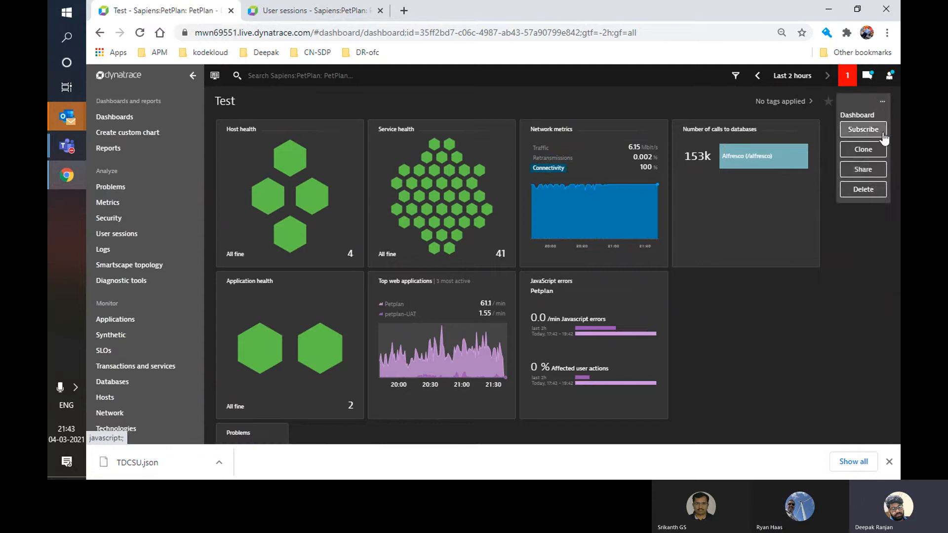
click(874, 168)
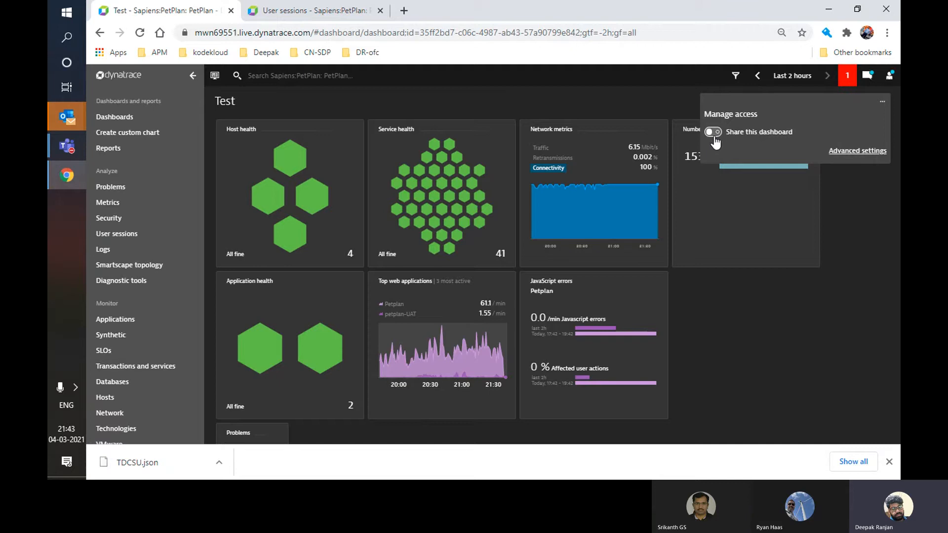
click(862, 151)
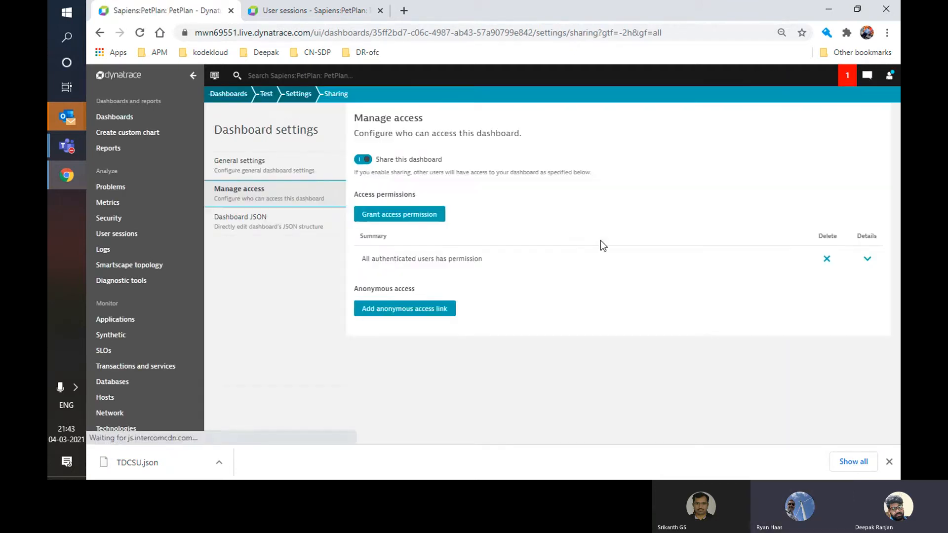
Step: Add an access permission for a specific user and select the colleague's e-mail address as the user
click(419, 216)
click(433, 304)
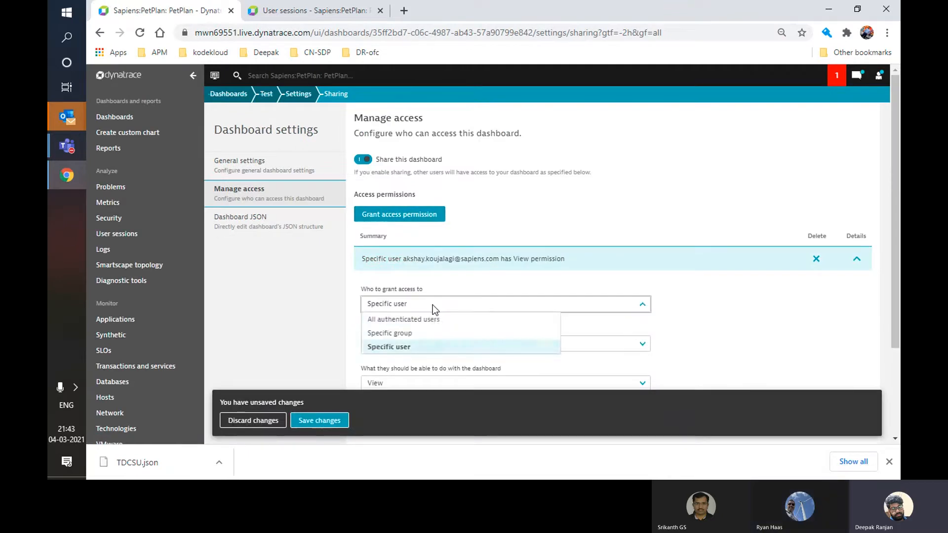
click(439, 346)
click(487, 345)
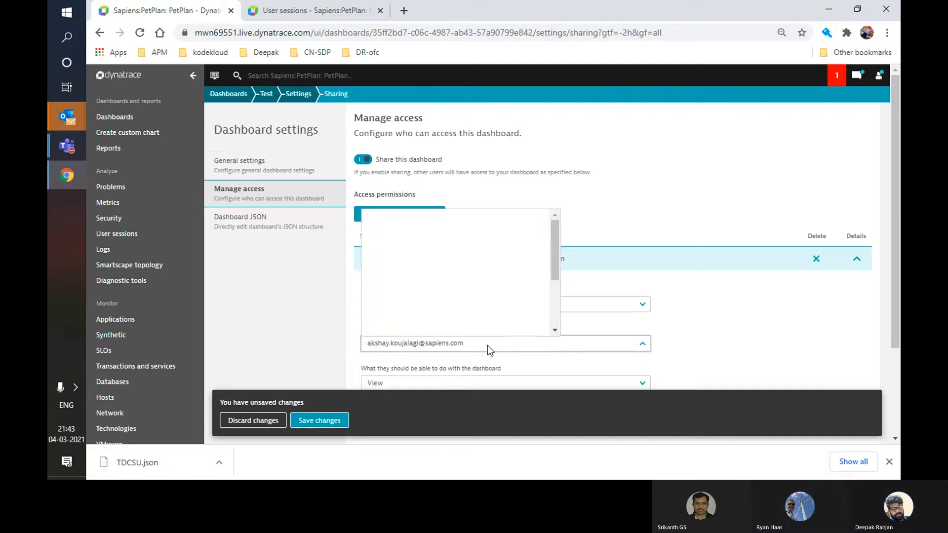
click(487, 345)
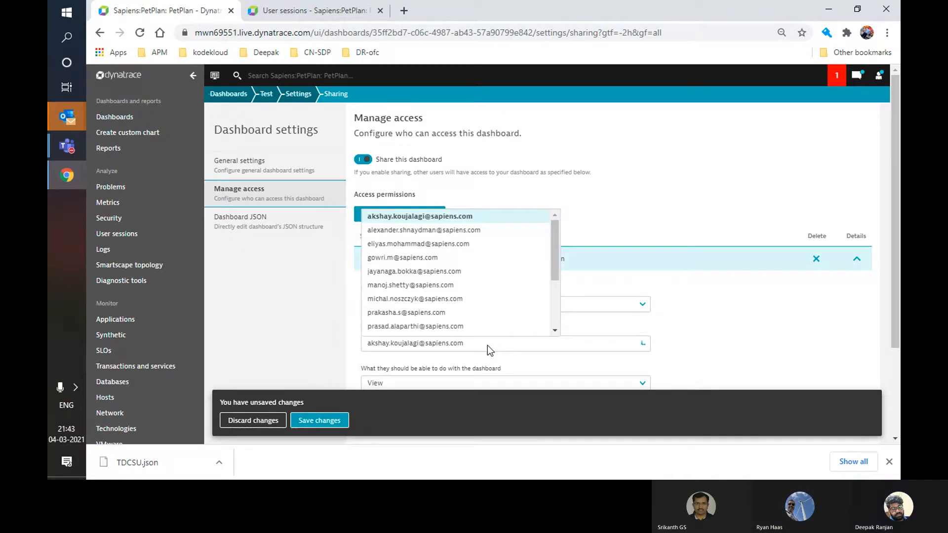
click(488, 347)
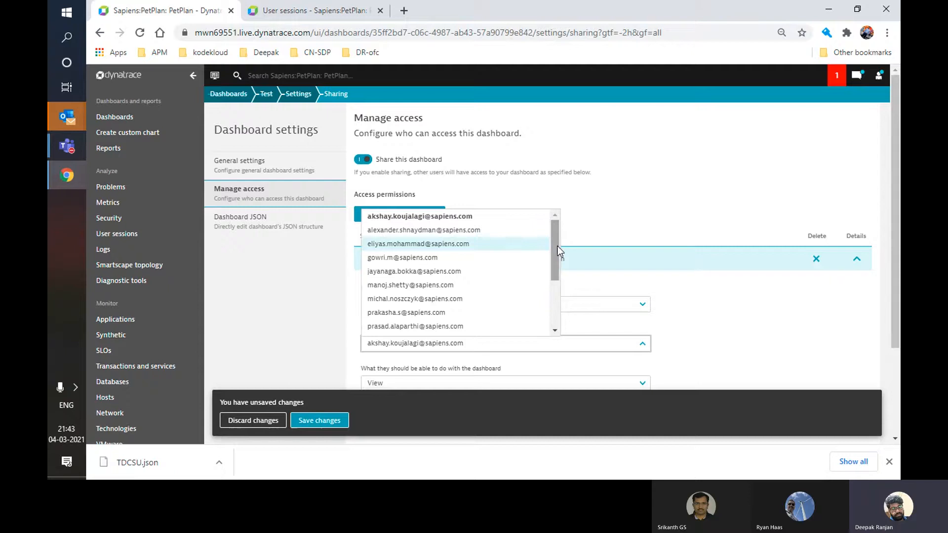
scroll(556, 246, down, 1)
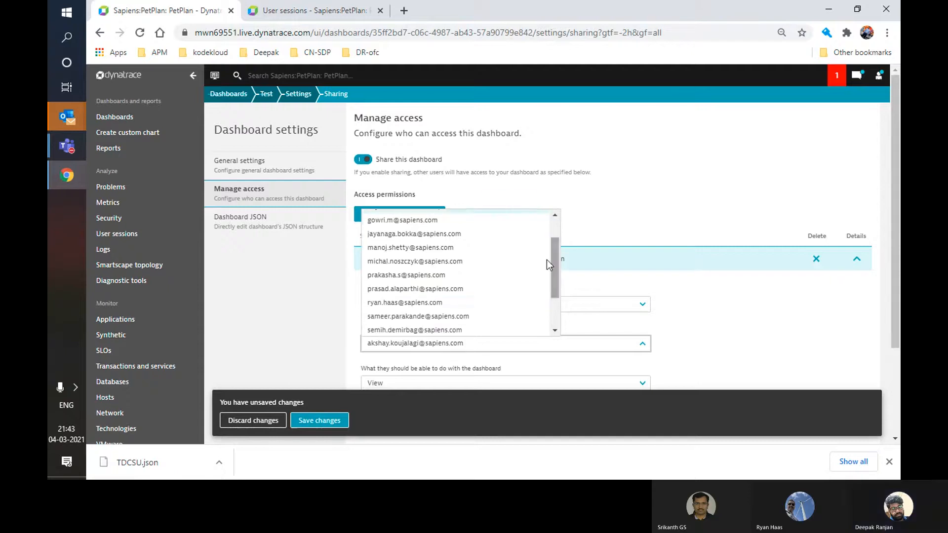
click(483, 303)
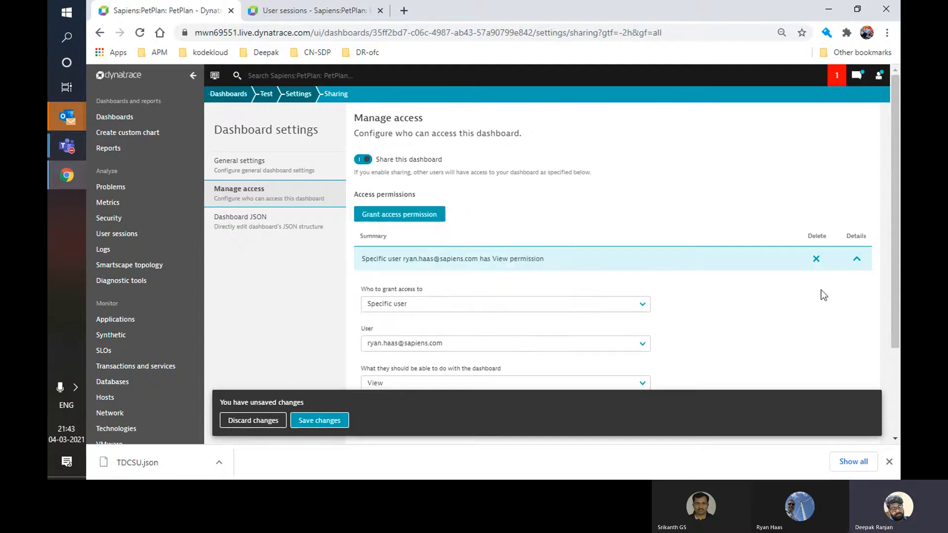
Step: Give the selected user Edit permission on the dashboard and save the access changes
scroll(894, 221, down, 2)
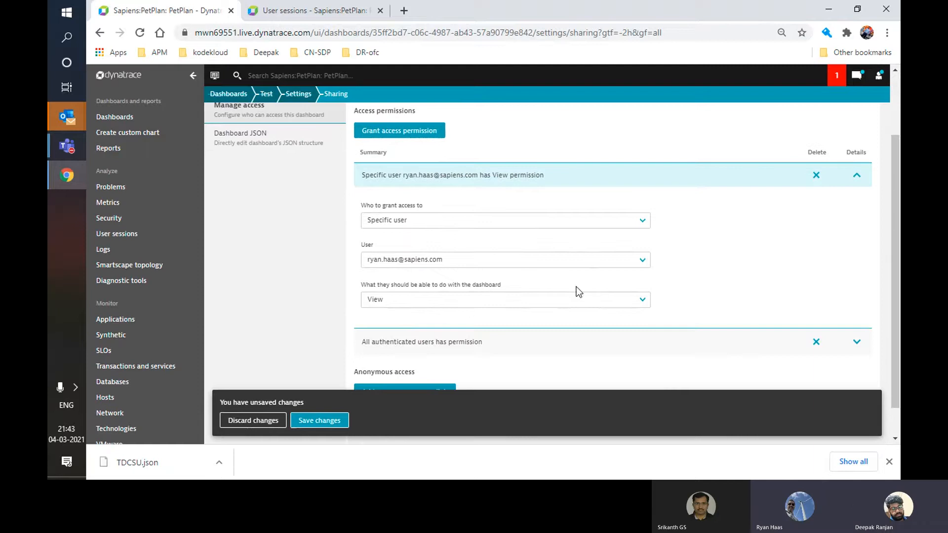
click(477, 310)
click(463, 315)
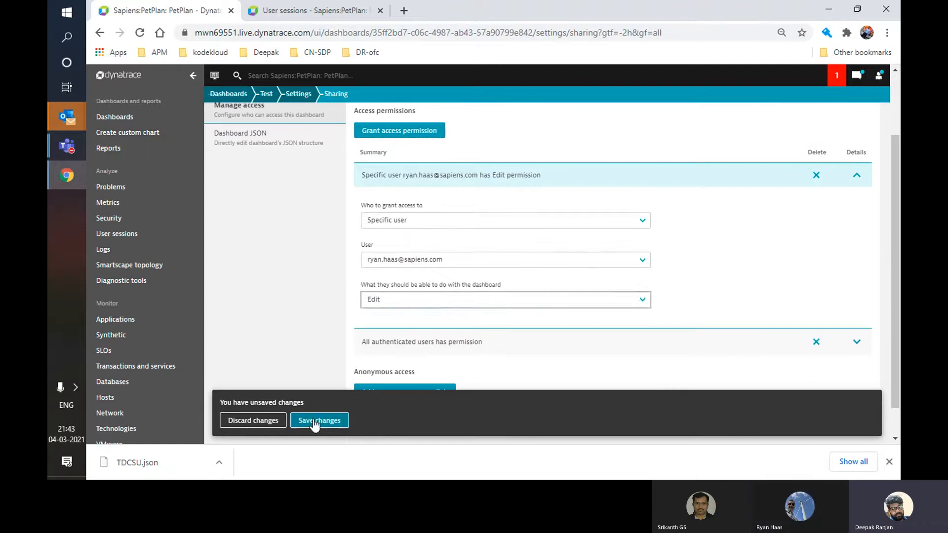
click(314, 422)
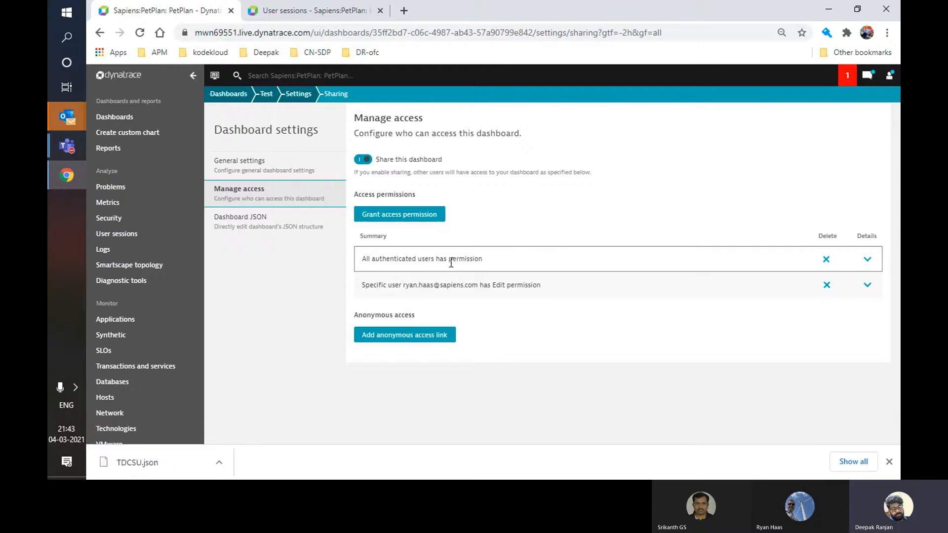
Step: Check the details of the all-authenticated-users access permission and return to the Test dashboard
click(866, 260)
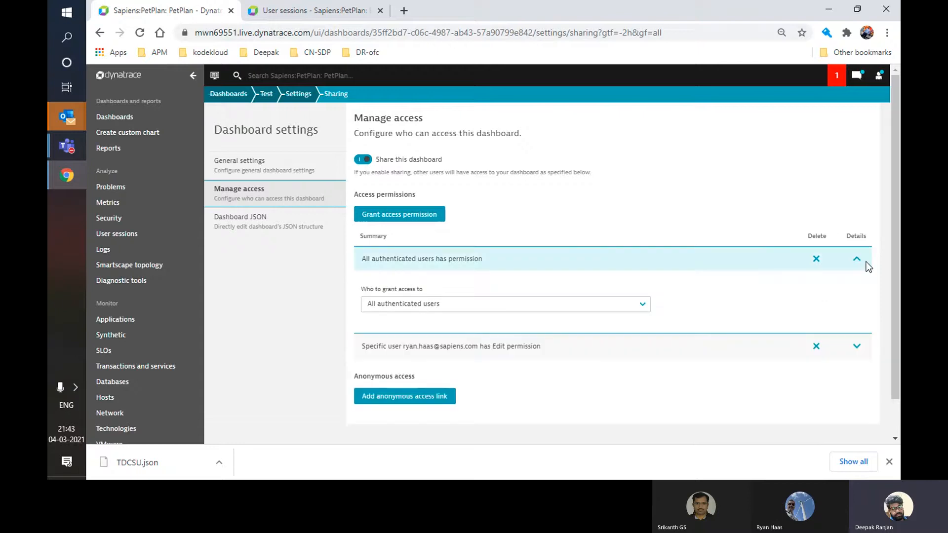
click(857, 260)
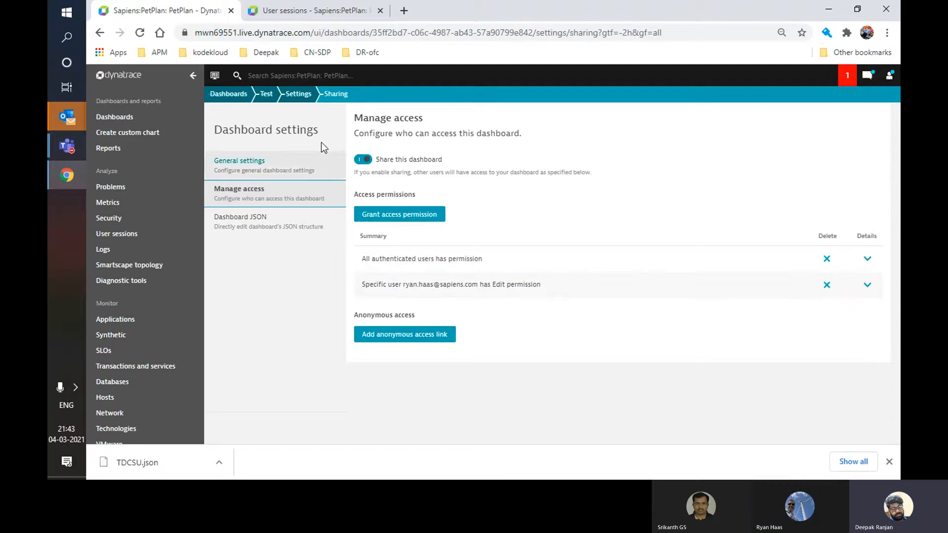
click(267, 95)
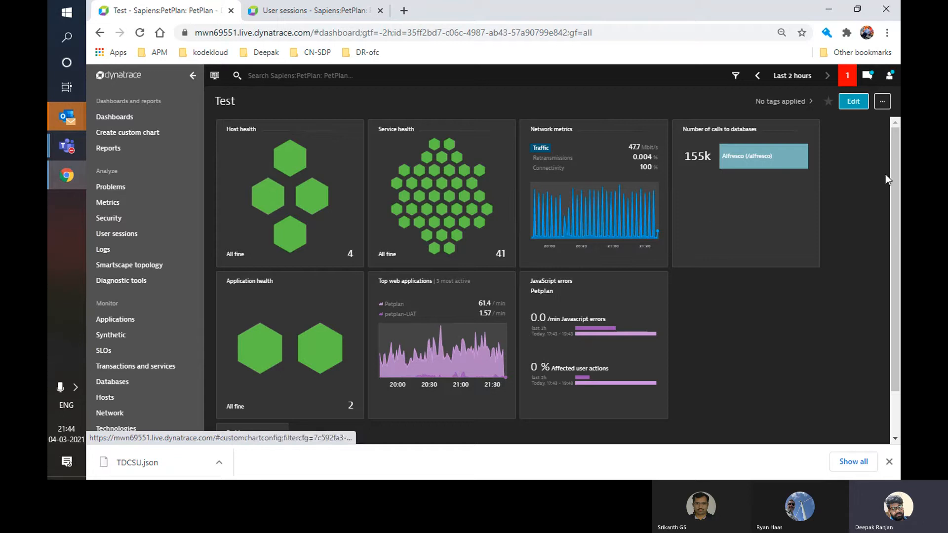
mouse_move(893, 168)
mouse_down()
mouse_move(892, 217)
mouse_move(893, 166)
mouse_up()
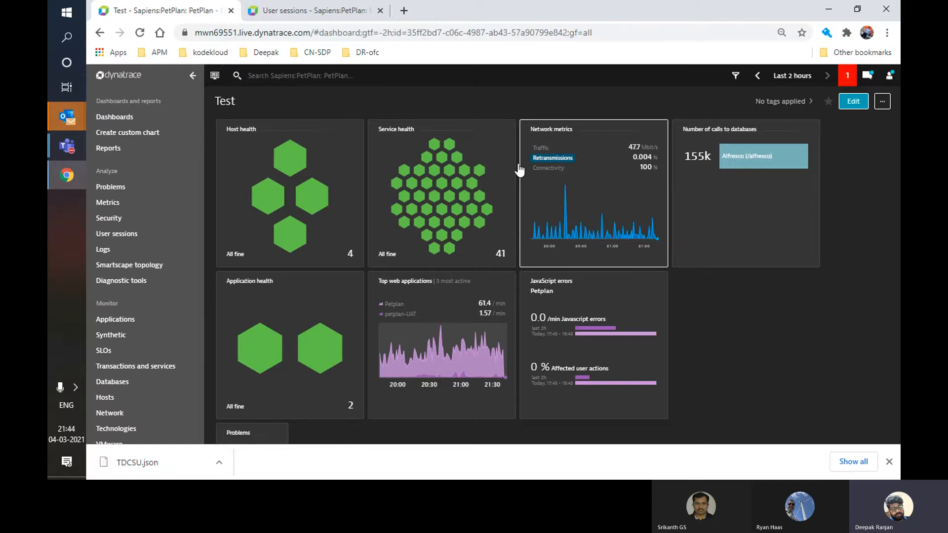
Step: Start a custom chart, search the metrics for "service", and add the "Time spent in calls to other services" metric
click(151, 130)
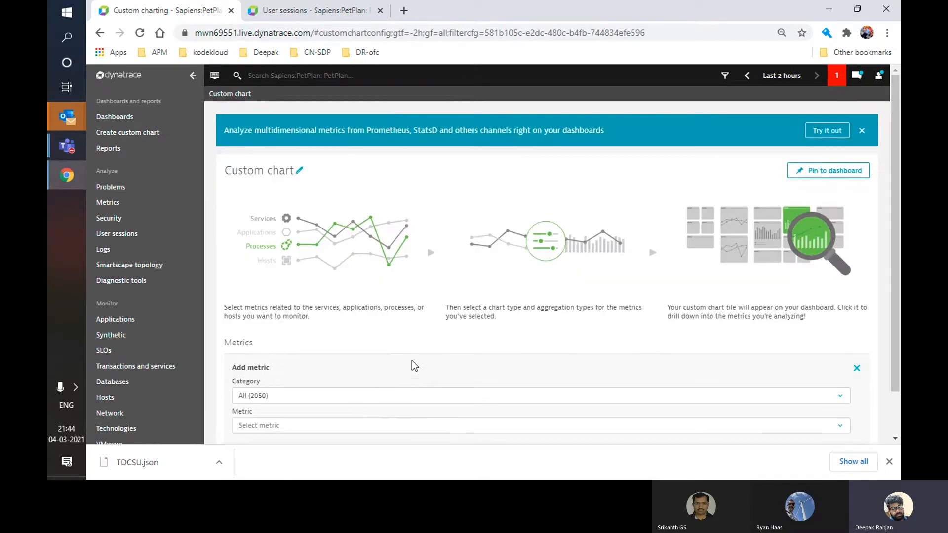
scroll(414, 366, down, 1)
click(353, 372)
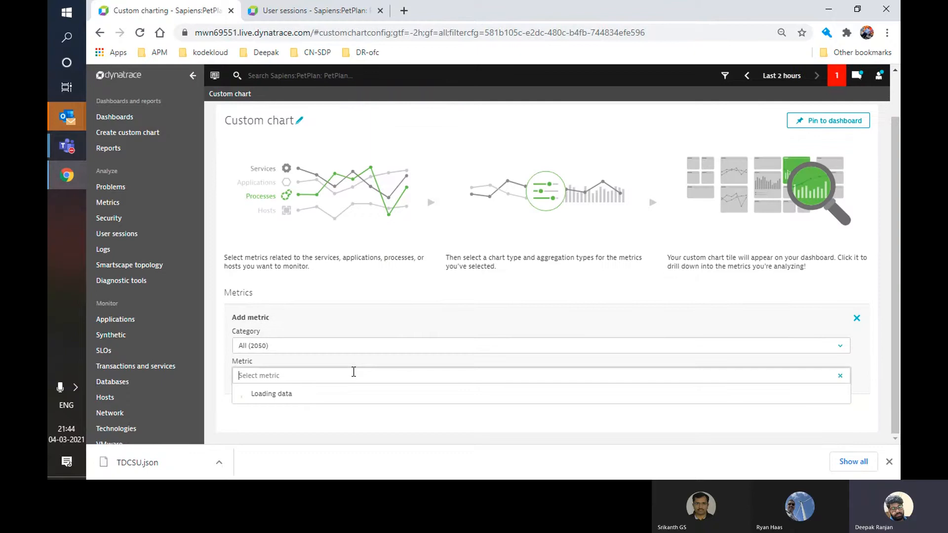
text(ser)
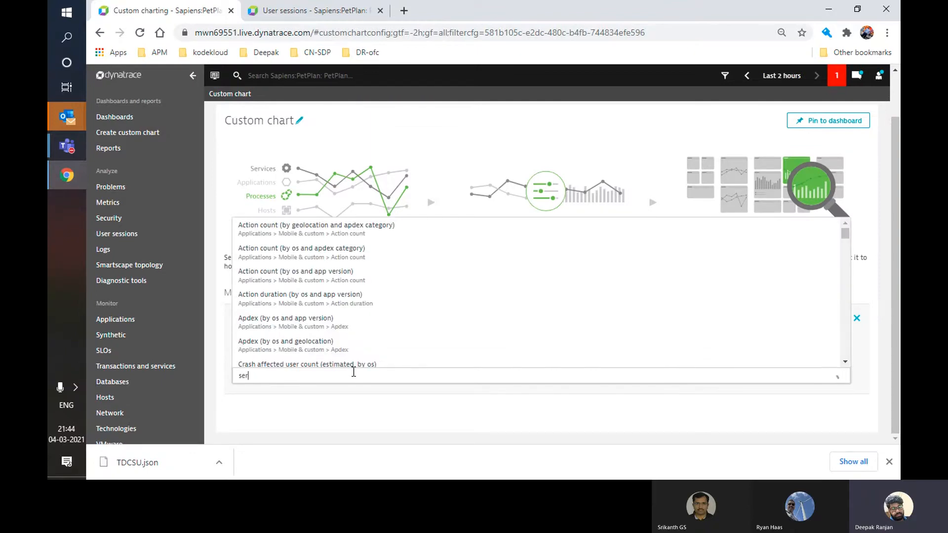
text(vice)
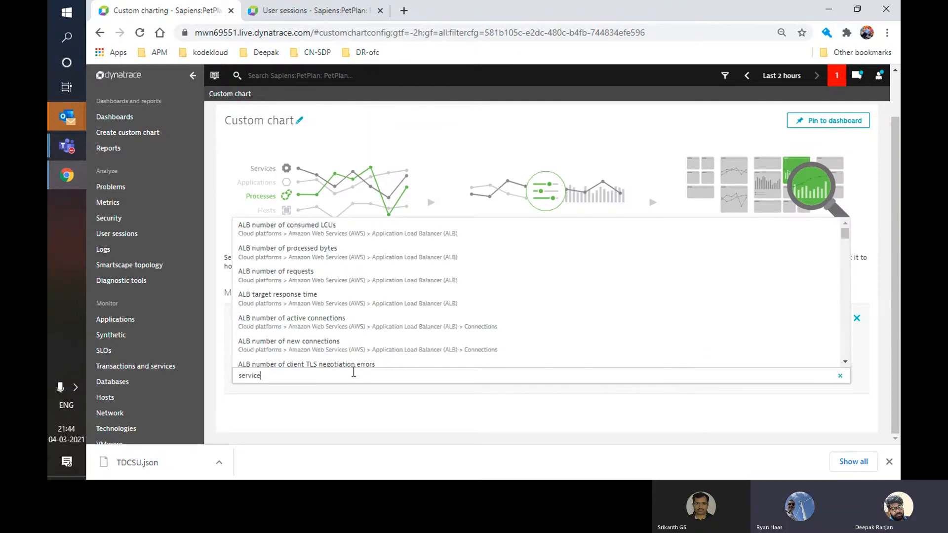
drag(846, 236, 820, 326)
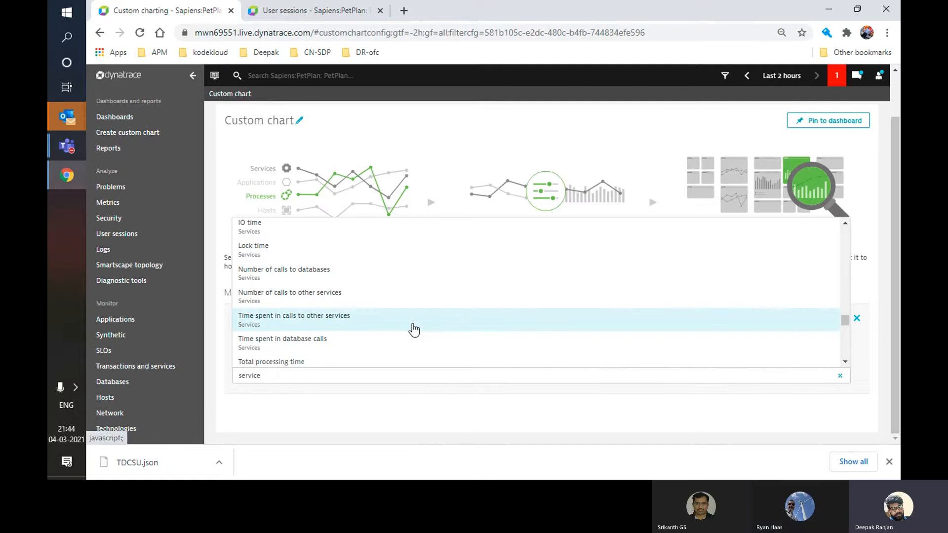
click(414, 329)
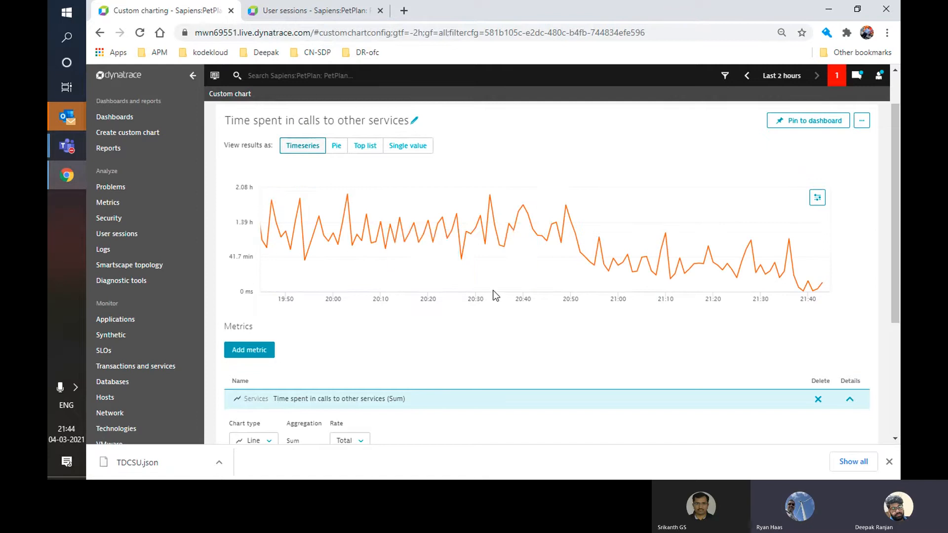
Step: Split the custom chart's metric by the Service dimension and review the chart results
scroll(496, 288, down, 4)
click(238, 292)
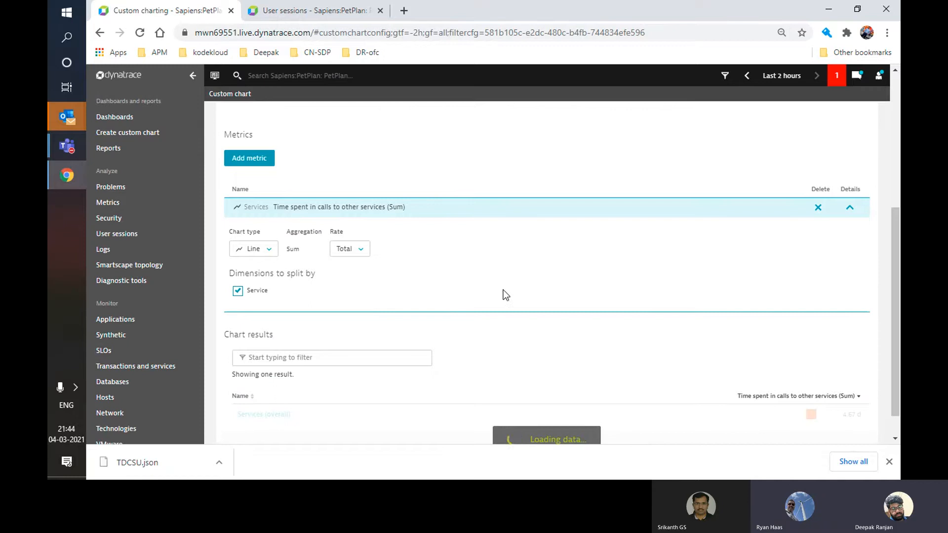
scroll(502, 289, down, 15)
scroll(502, 289, up, 15)
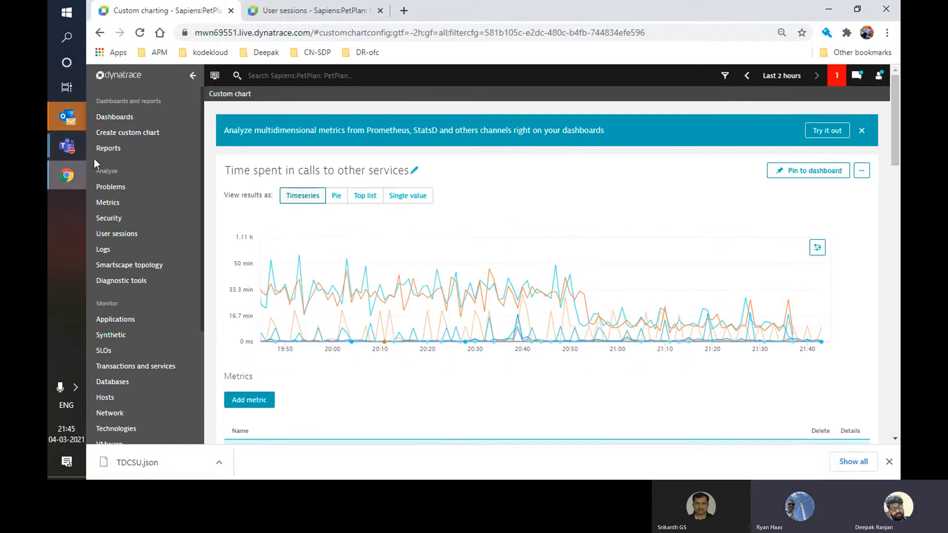
Step: Go to Reports and open the service quality report for Feb 22 - Feb 28, 2021
click(118, 122)
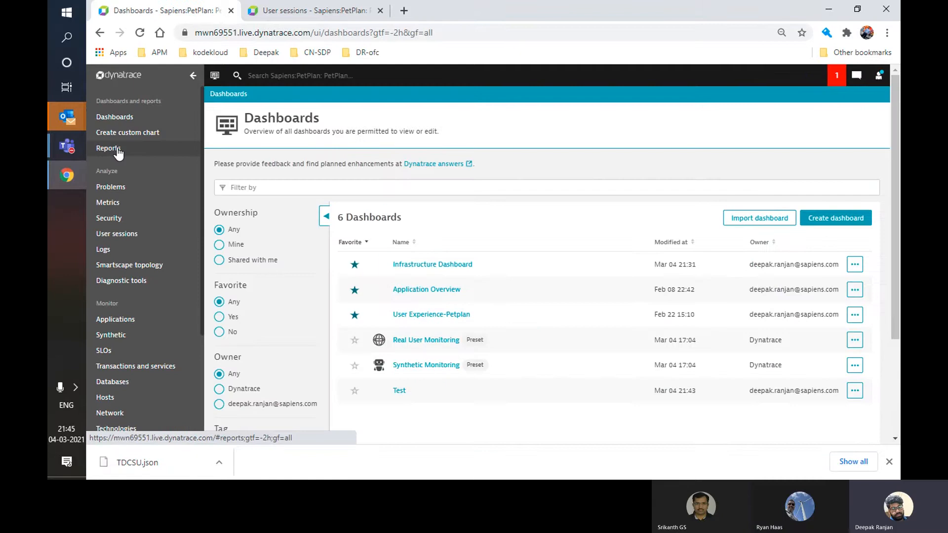
click(117, 150)
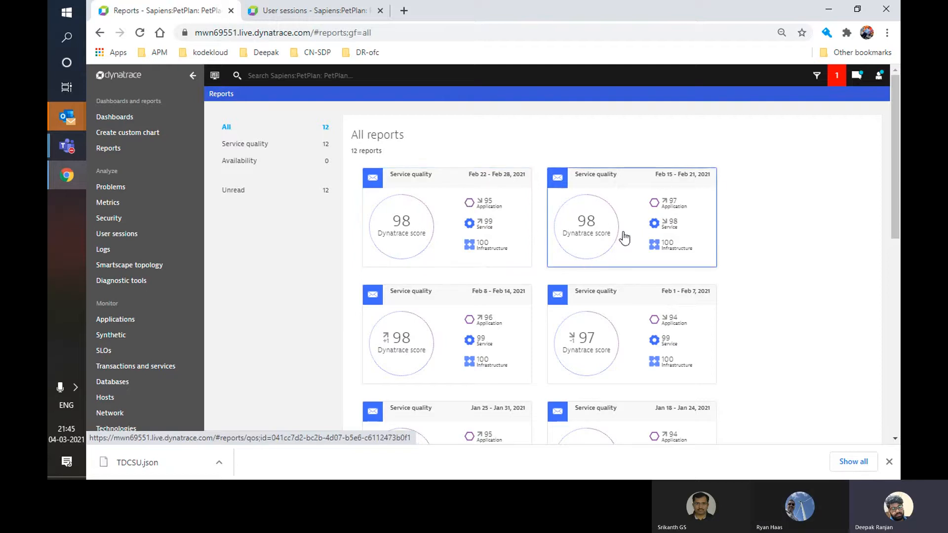
click(507, 210)
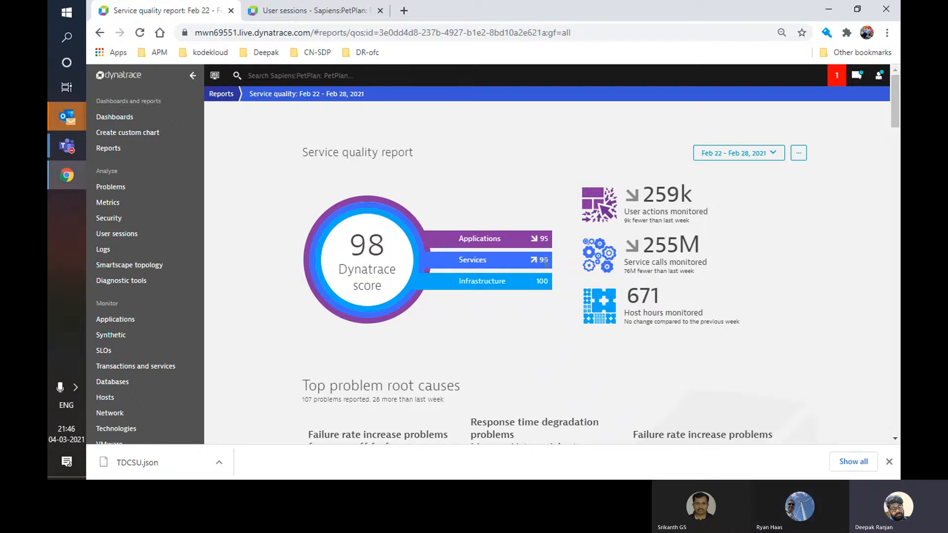
Step: Review the three top problem root causes in the service quality report
drag(894, 116, 897, 142)
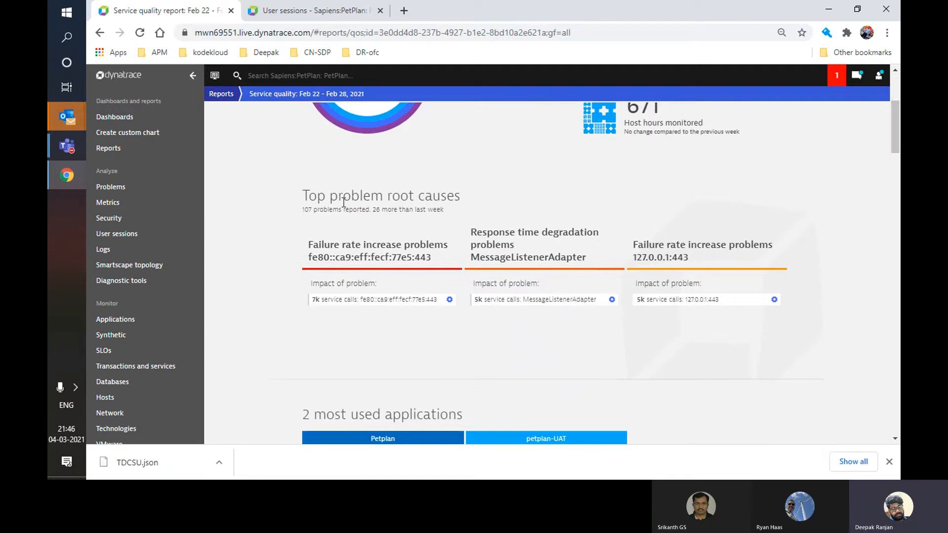
drag(308, 246, 427, 257)
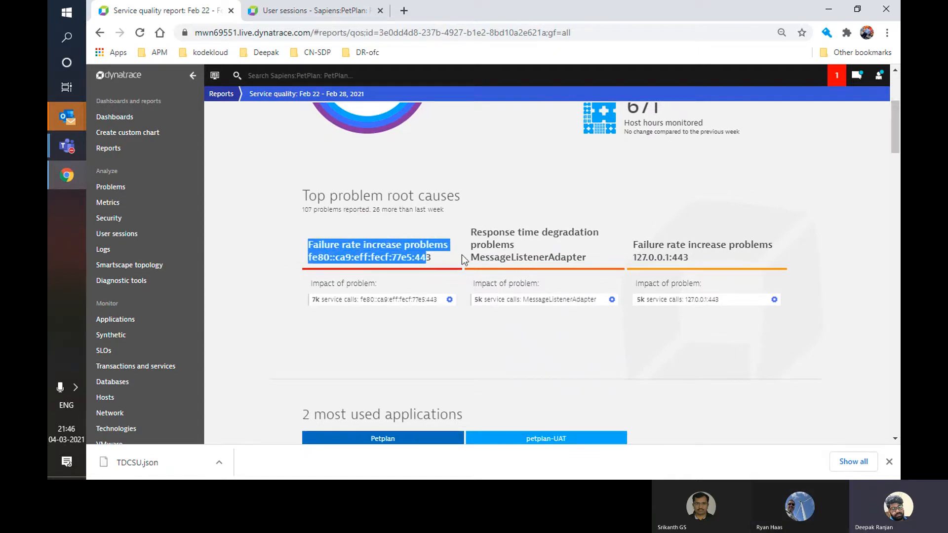
drag(472, 232, 697, 256)
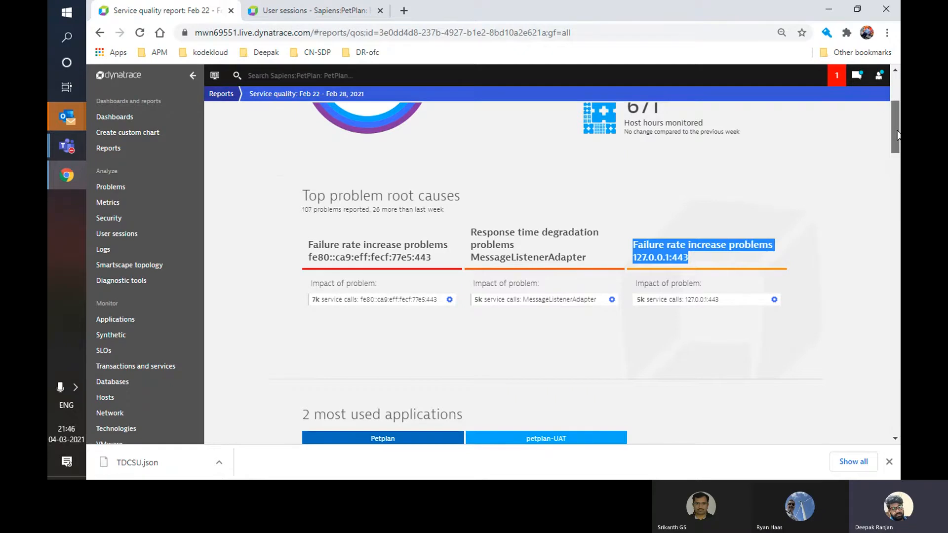
Step: Compare the application scores and monitored user actions of Petplan and petplan-UAT, ending on Petplan
drag(898, 134, 898, 163)
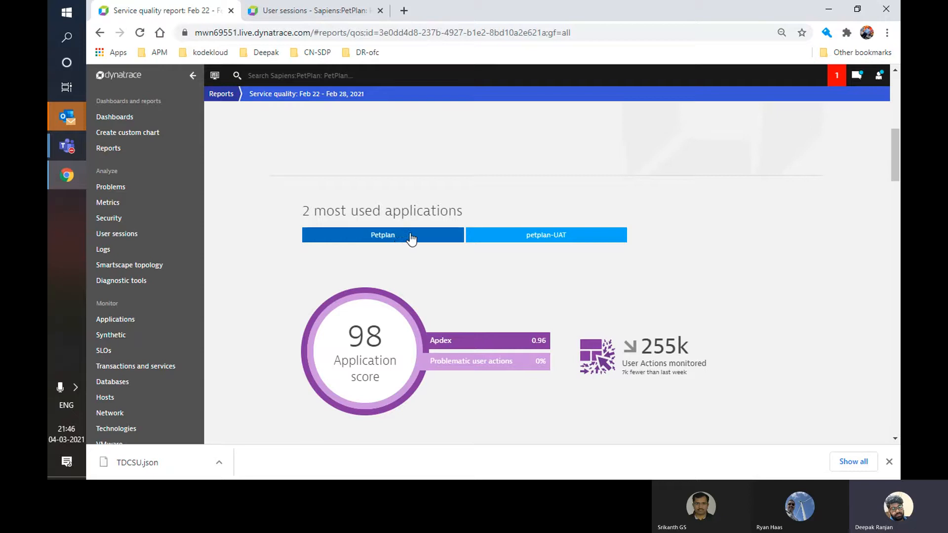
click(556, 236)
click(392, 235)
click(563, 236)
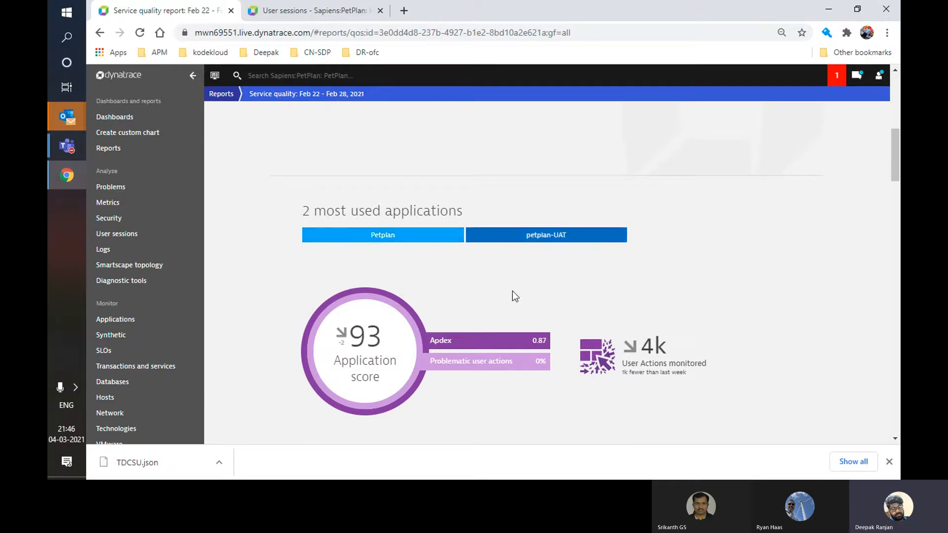
click(391, 236)
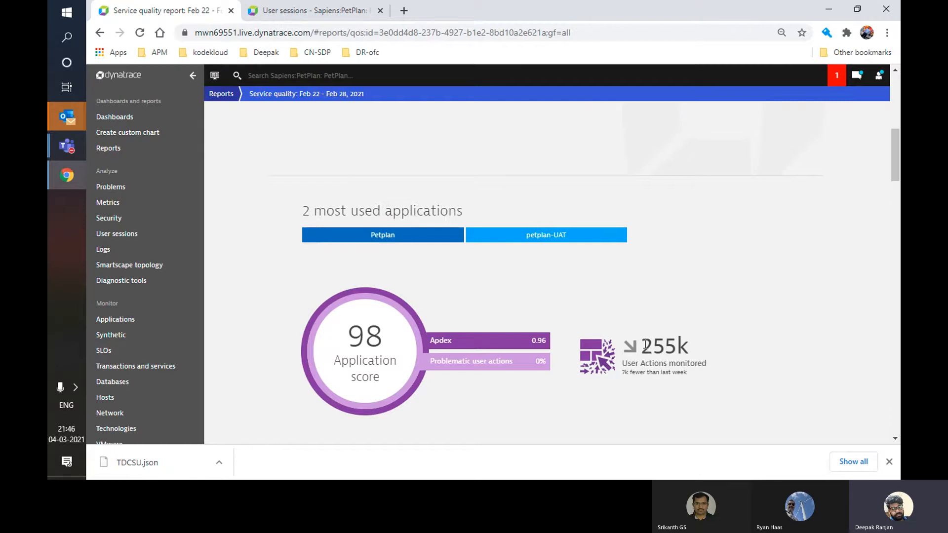
drag(643, 346, 686, 347)
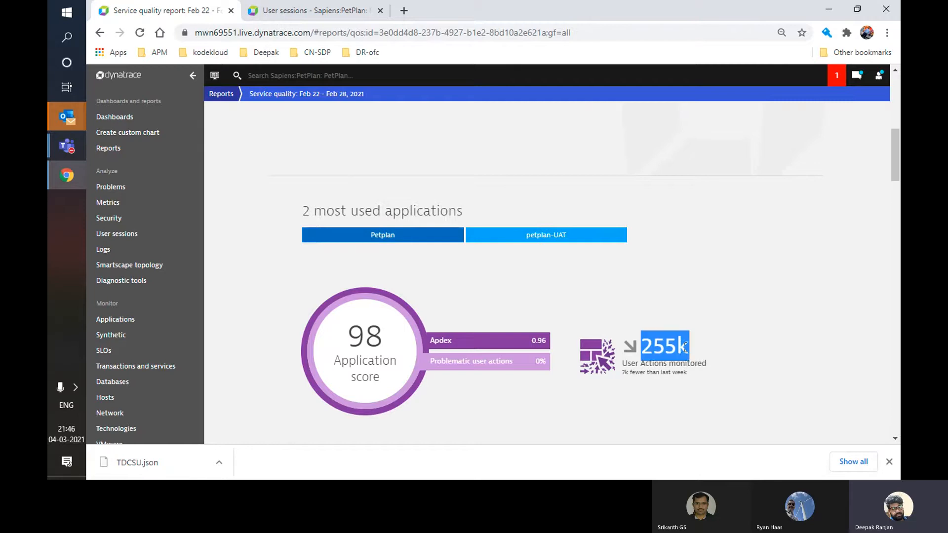
Step: Examine the report's top geolocations by user actions, services score and top 10 services by load
drag(893, 159, 898, 234)
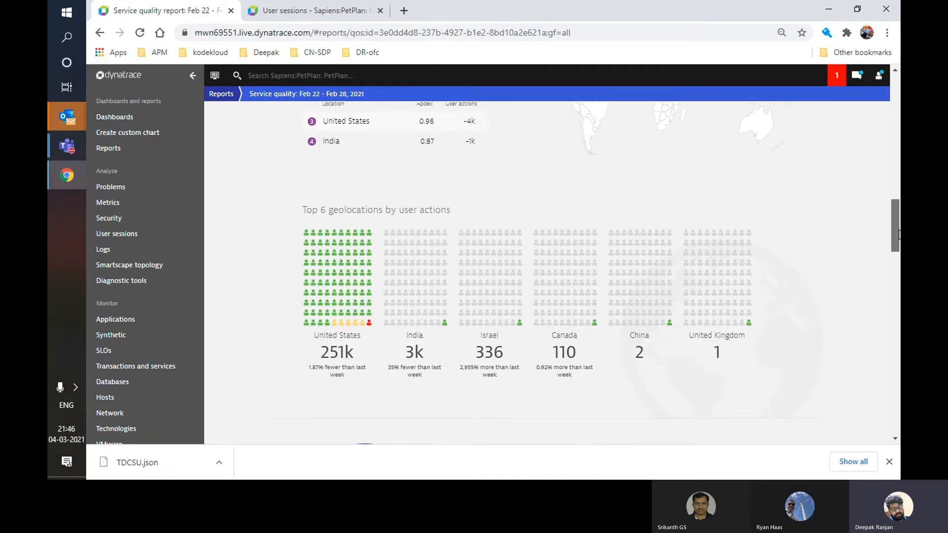
drag(898, 234, 898, 269)
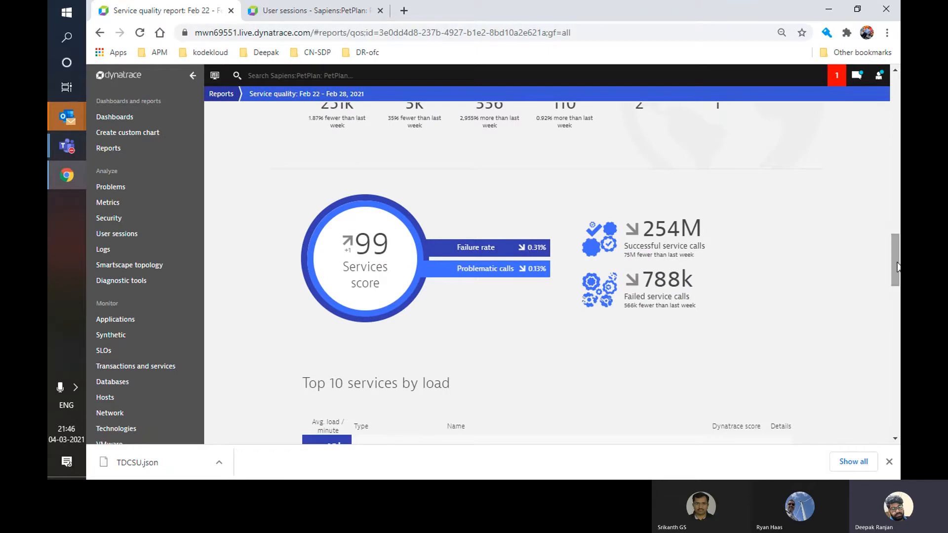
scroll(891, 267, down, 4)
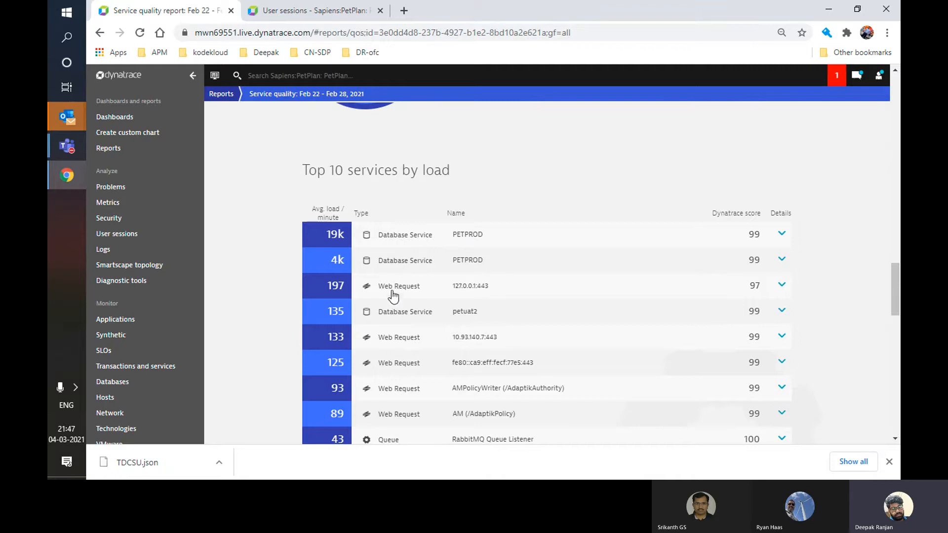
Step: Examine the report's top infrastructure problems with their hosts and durations, and the peak infrastructure usage by weekday and time
drag(895, 298, 894, 370)
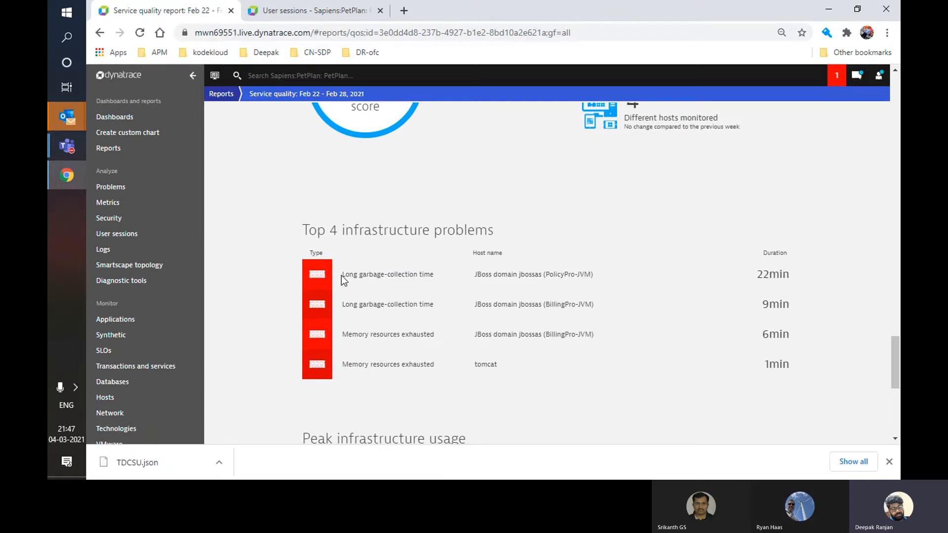
drag(344, 274, 428, 275)
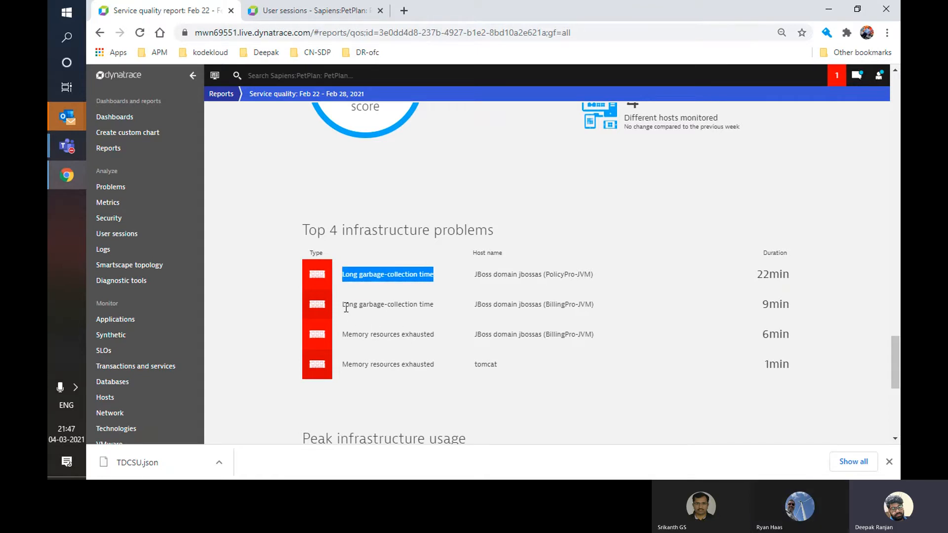
drag(343, 304, 440, 305)
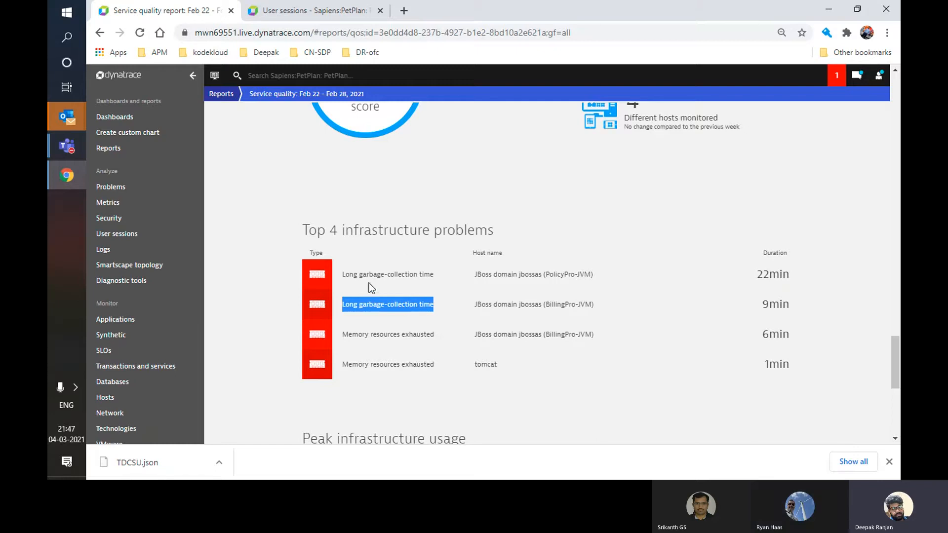
drag(348, 275, 447, 281)
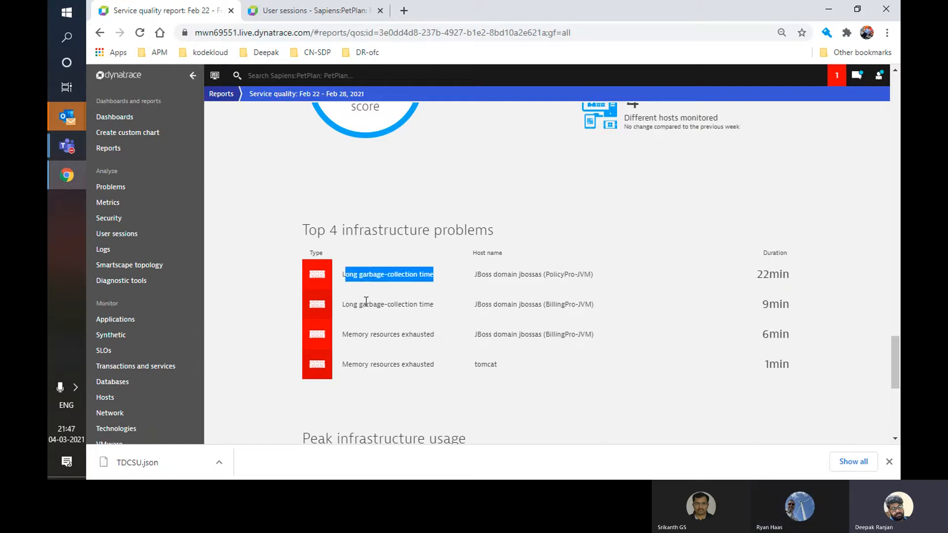
drag(346, 303, 419, 306)
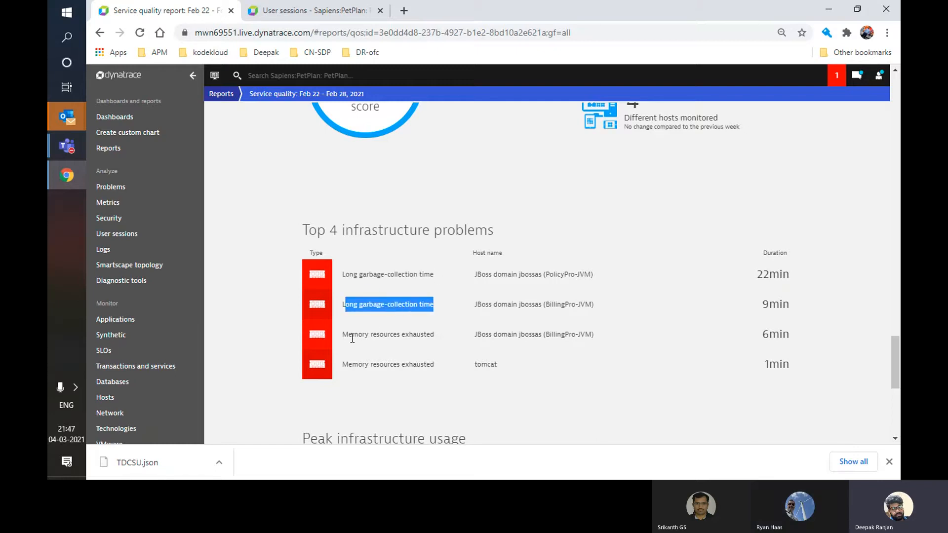
drag(343, 336, 426, 348)
drag(344, 364, 437, 365)
drag(893, 344, 890, 384)
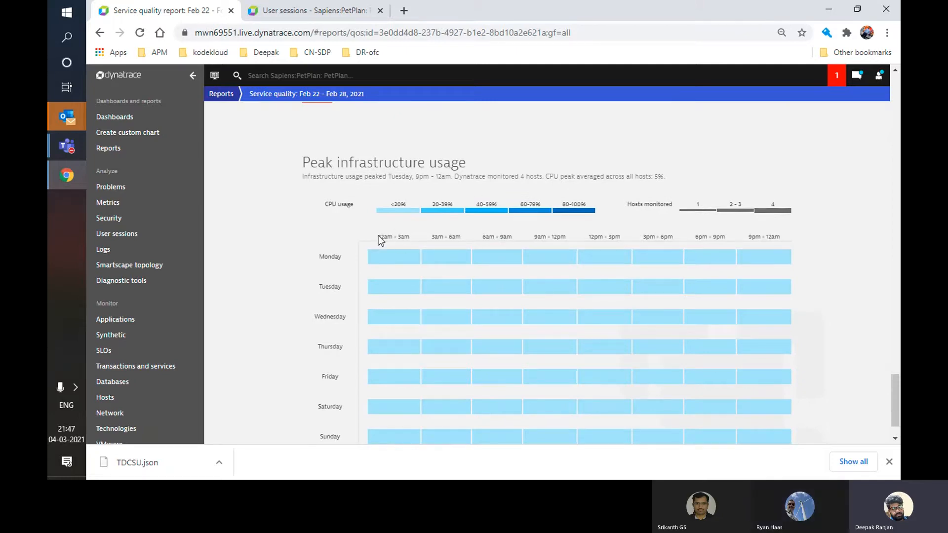
drag(379, 237, 404, 237)
Step: Return to the overview of all reports and reopen the Feb 22 - Feb 28, 2021 service quality report
scroll(571, 316, up, 10)
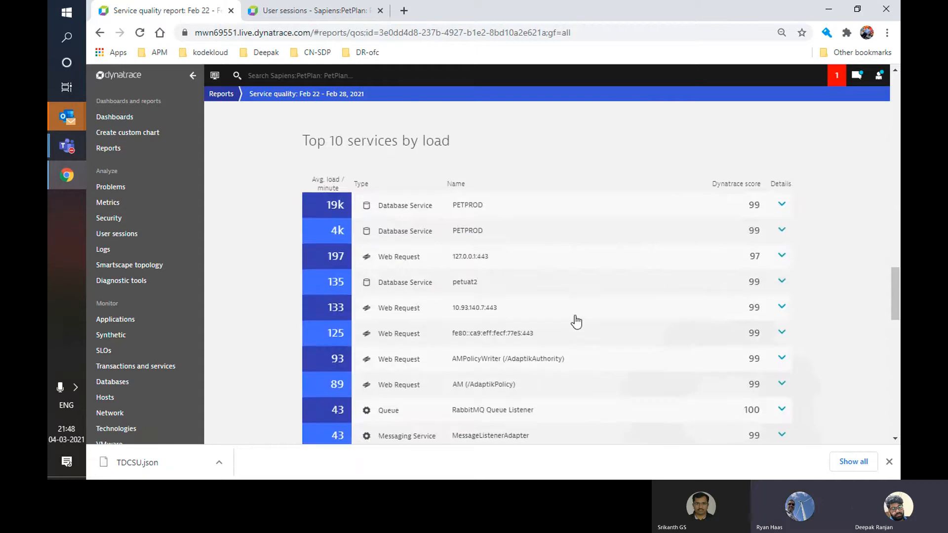
scroll(575, 317, up, 8)
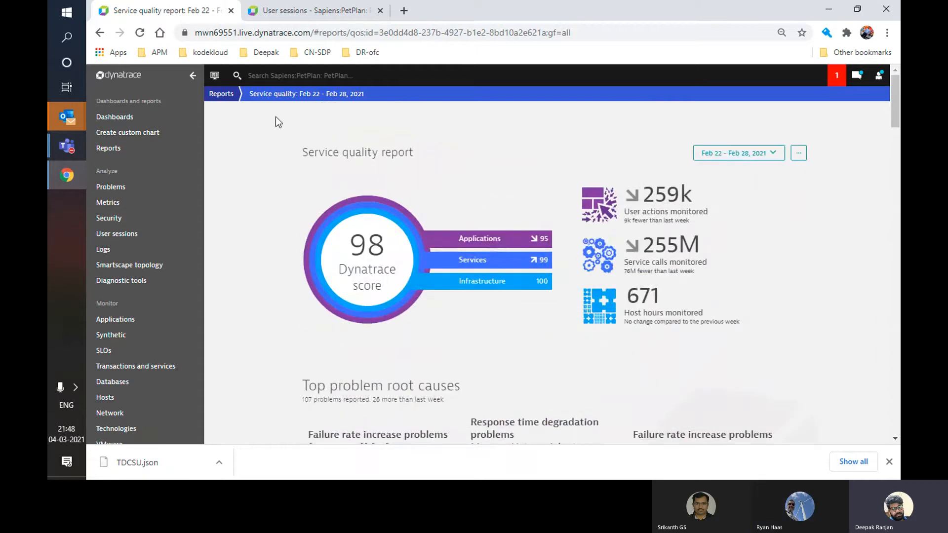
click(221, 94)
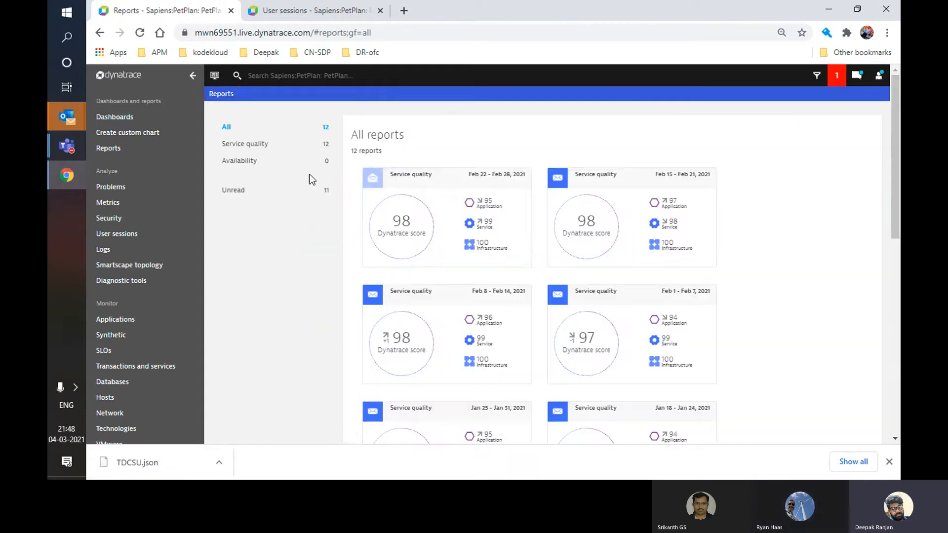
click(475, 242)
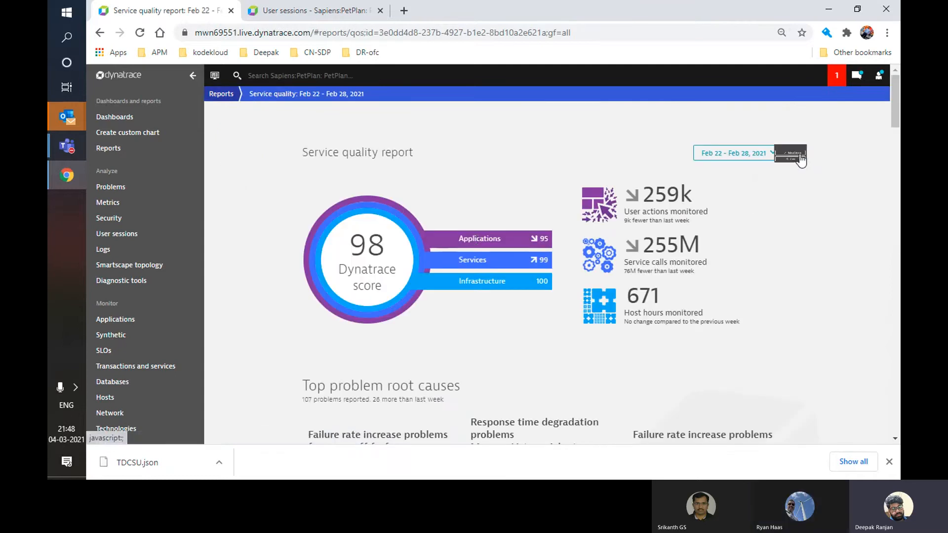
Step: Subscribe to the Feb 22 - Feb 28, 2021 service quality report
click(798, 154)
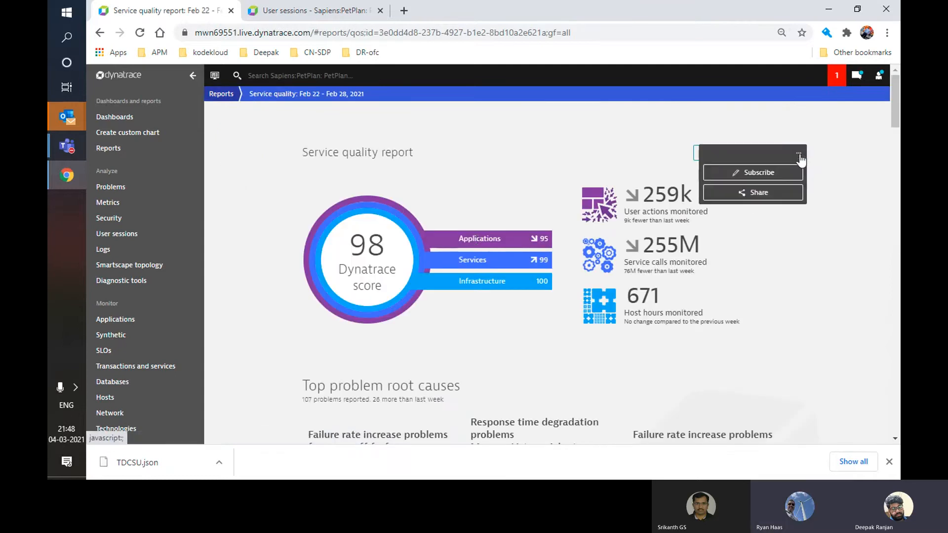
click(778, 175)
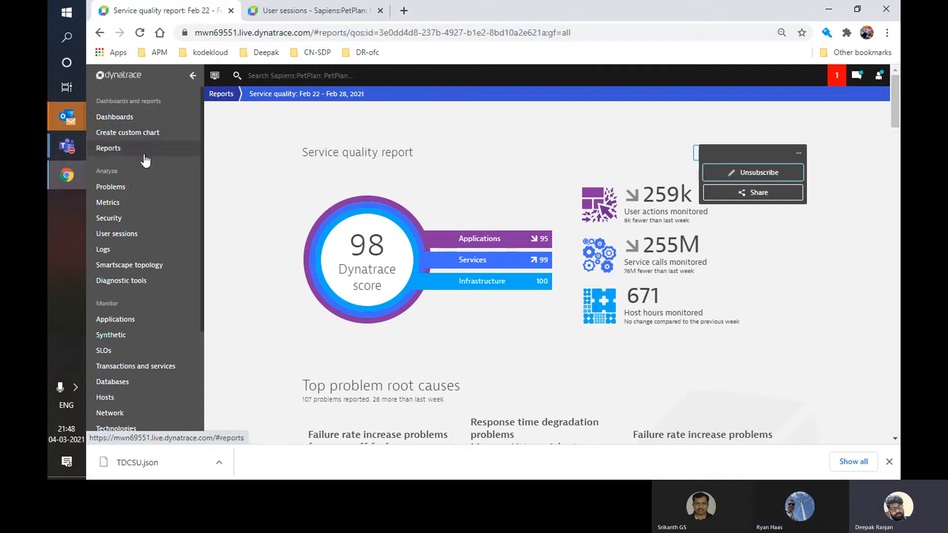
Step: Browse the list of available metrics with their names and keys, looking at page 2 and returning to page 1
click(130, 208)
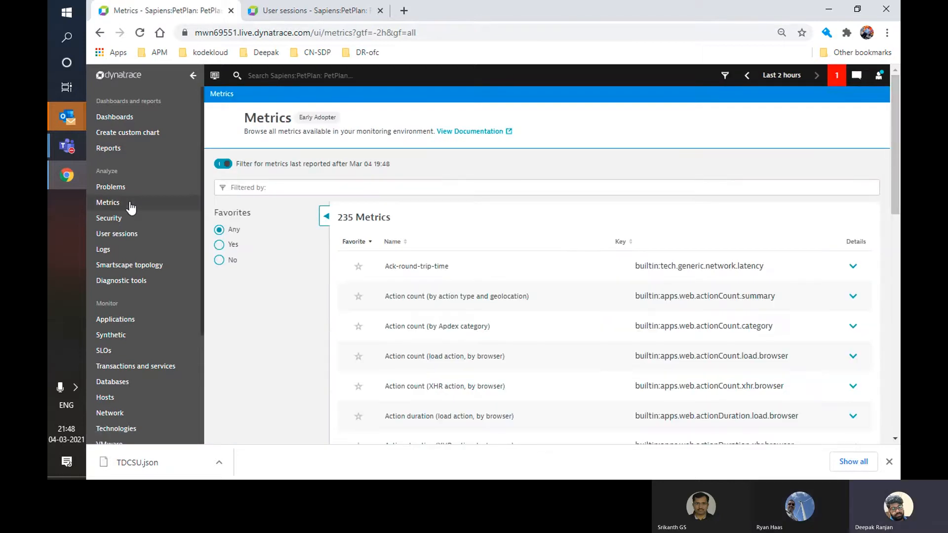
drag(896, 138, 896, 154)
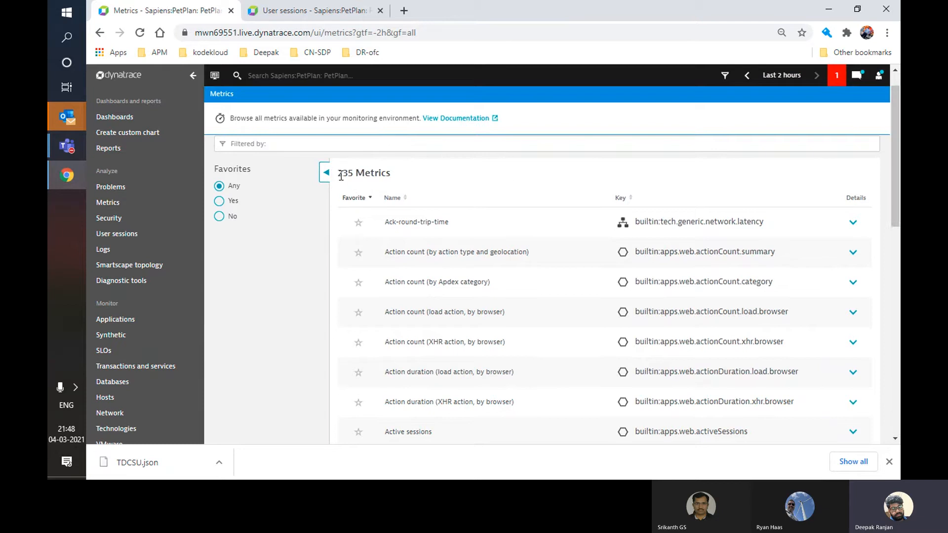
drag(341, 176, 360, 176)
drag(898, 151, 896, 160)
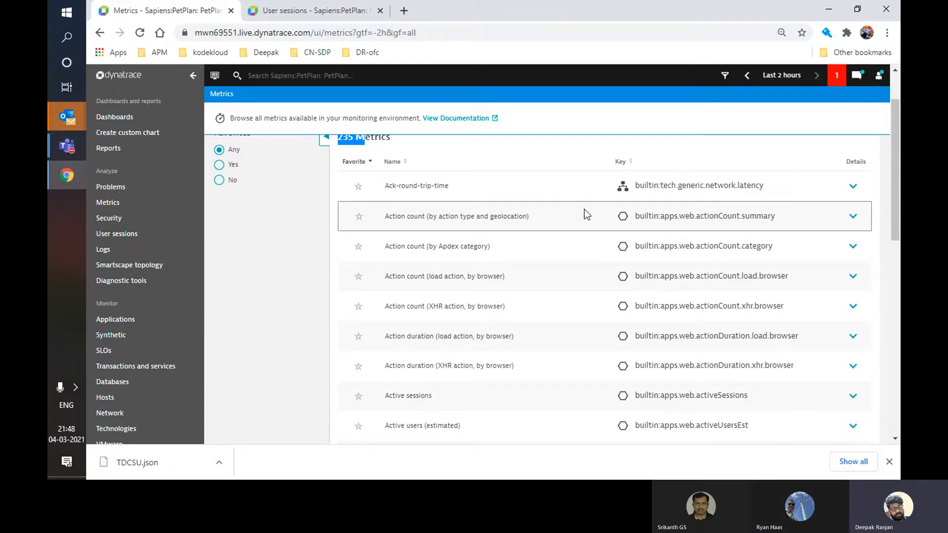
scroll(142, 154, up, 2)
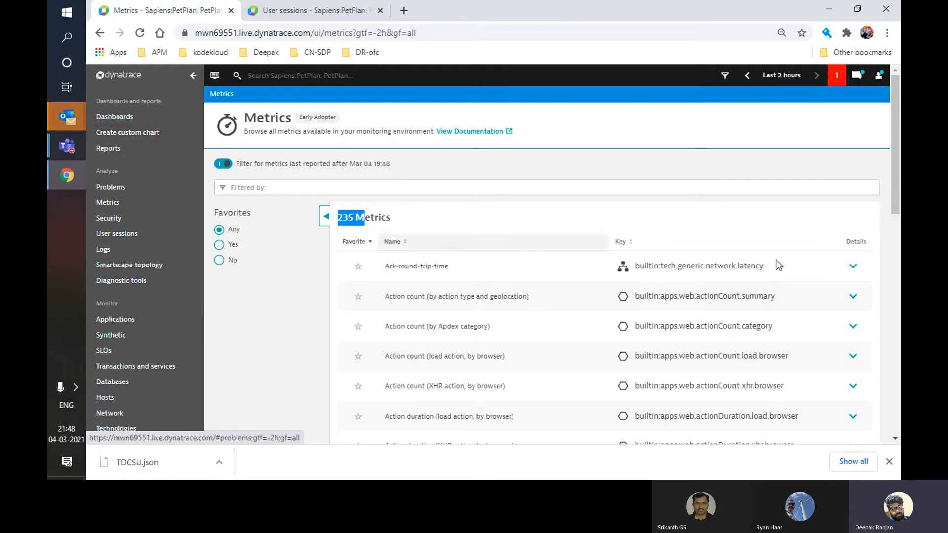
drag(894, 183, 894, 315)
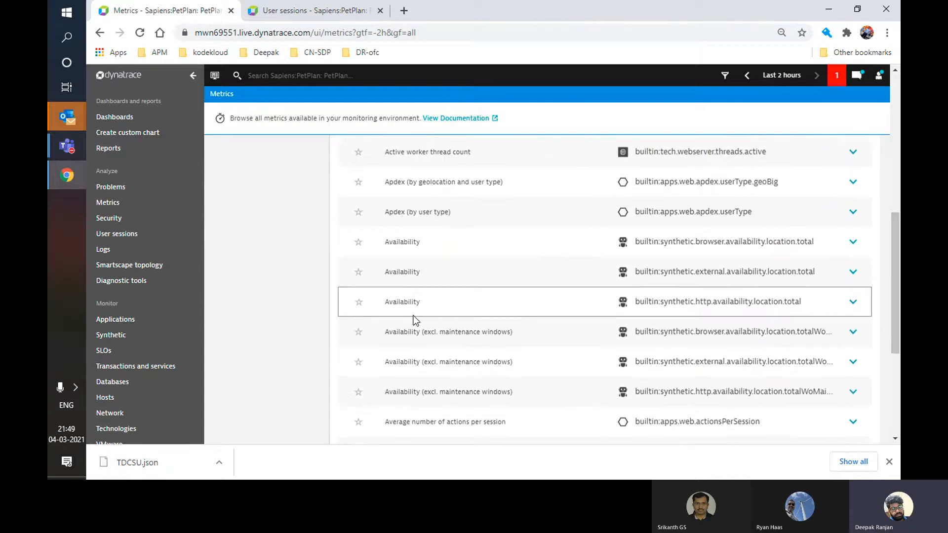
drag(899, 264, 898, 344)
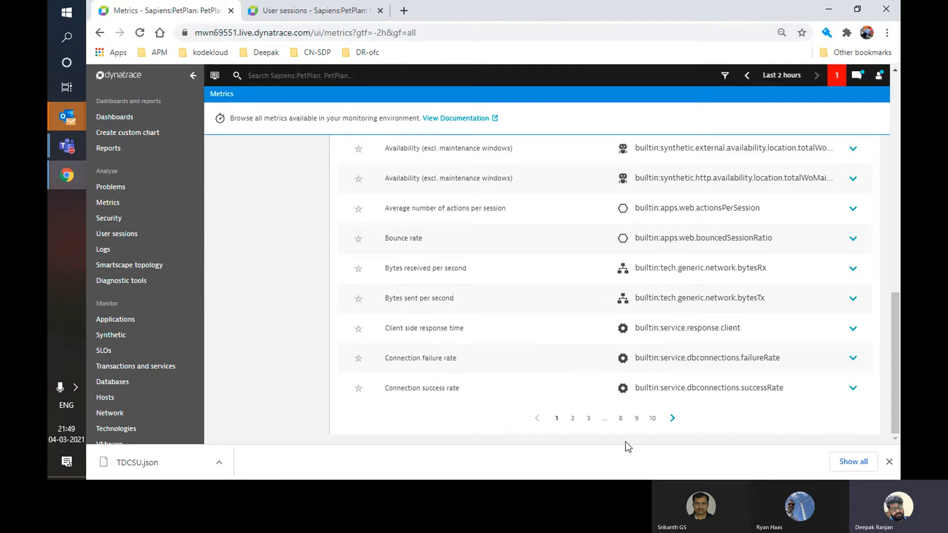
click(573, 419)
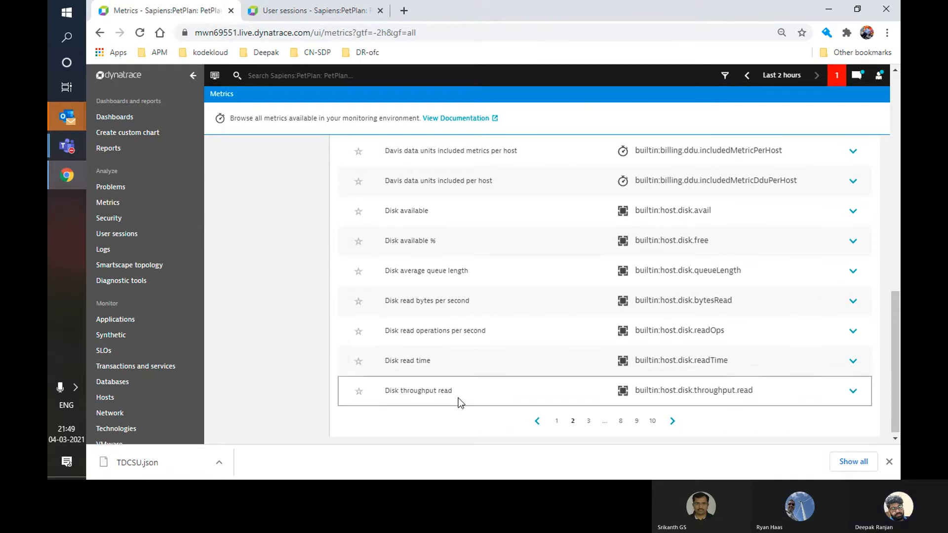
click(538, 420)
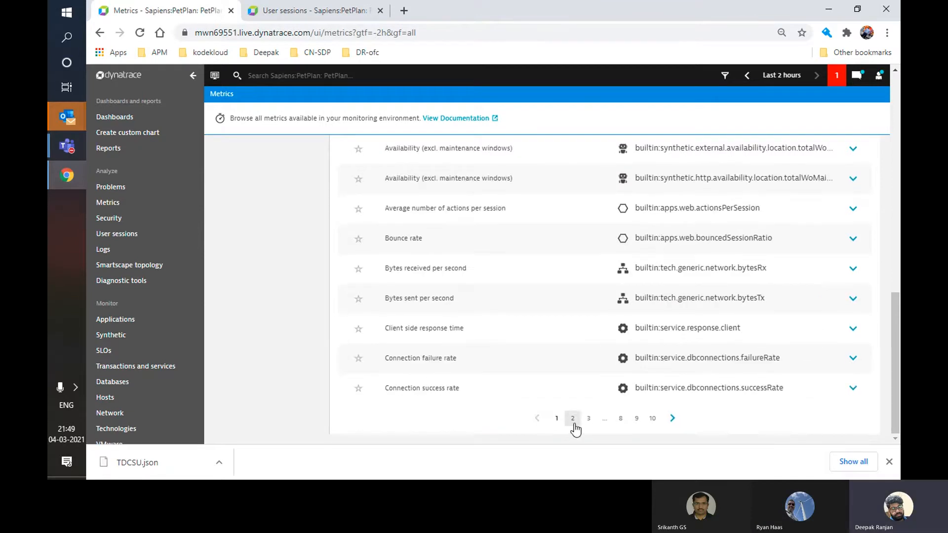
Step: Create a chart from the Connection failure rate metric and set its timeframe to the last 6 hours
click(852, 359)
scroll(894, 351, down, 3)
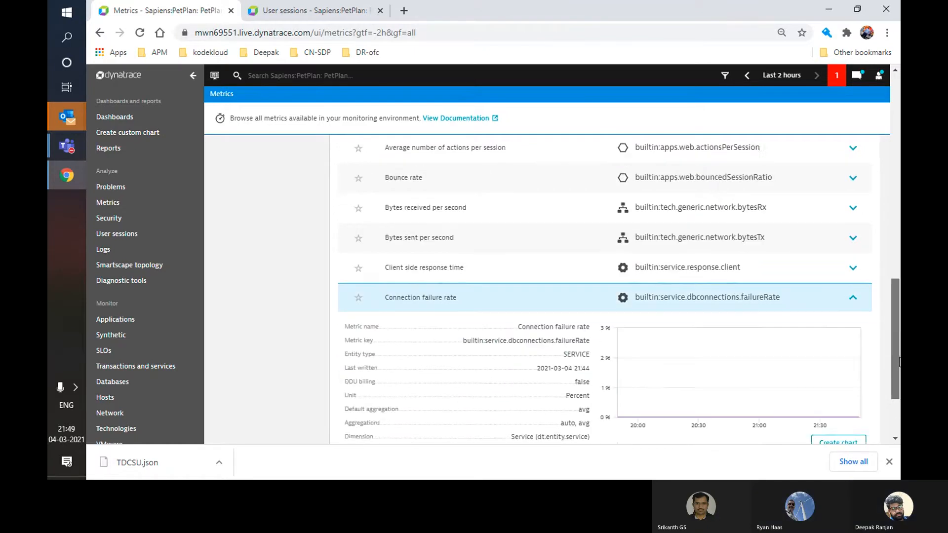
click(835, 385)
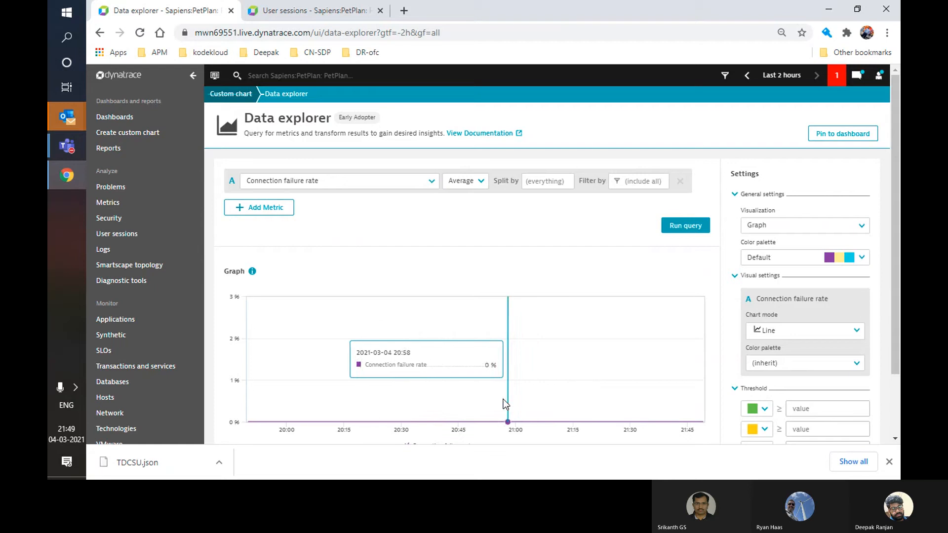
click(782, 75)
click(738, 207)
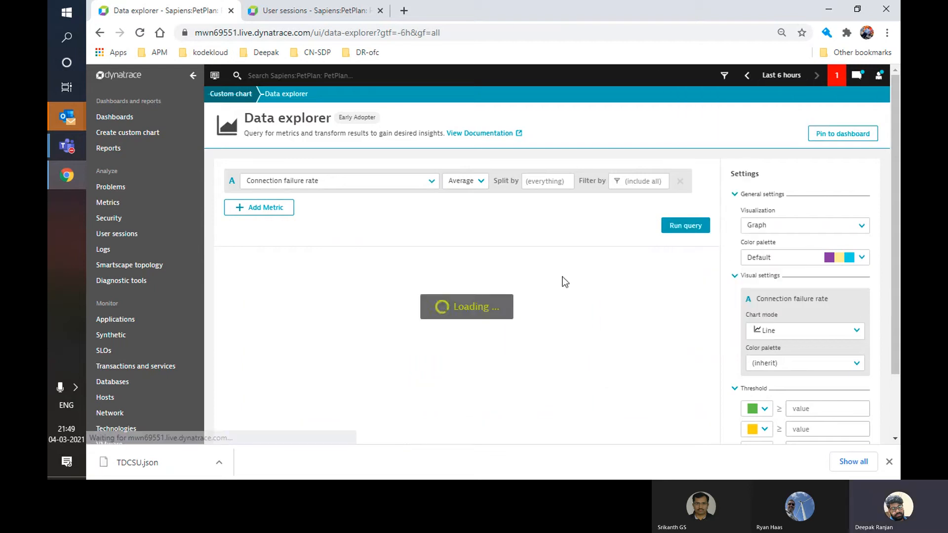
mouse_move(291, 323)
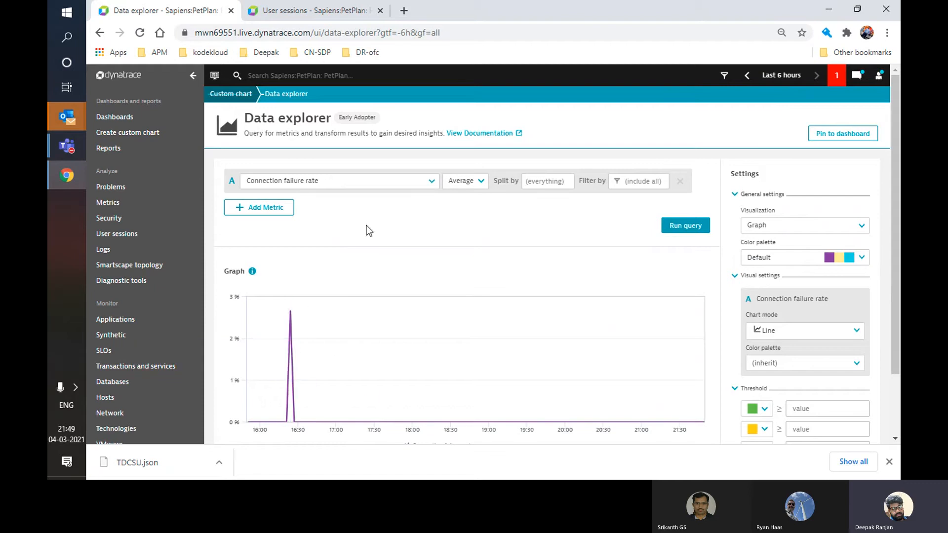
Step: Split the Connection failure rate by Service and filter it by the service database name PETPROD
click(545, 182)
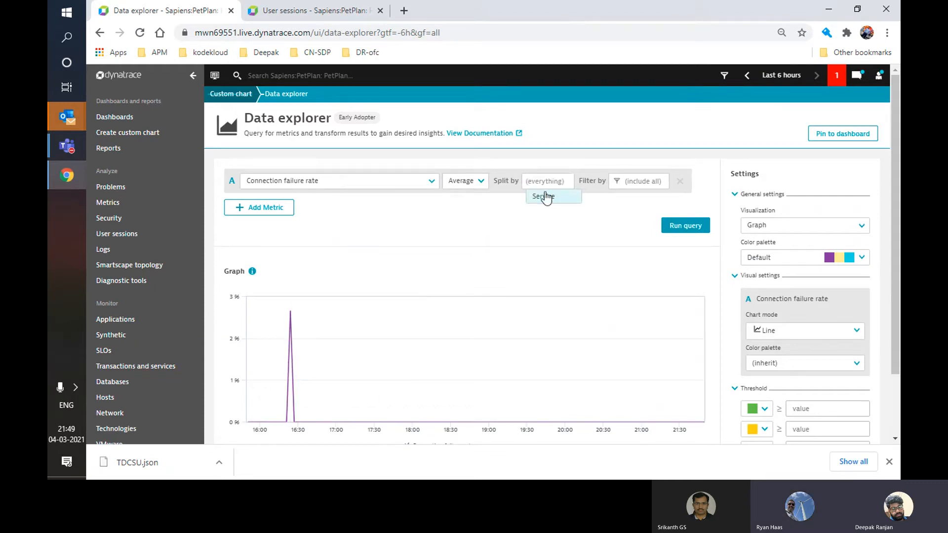
click(544, 195)
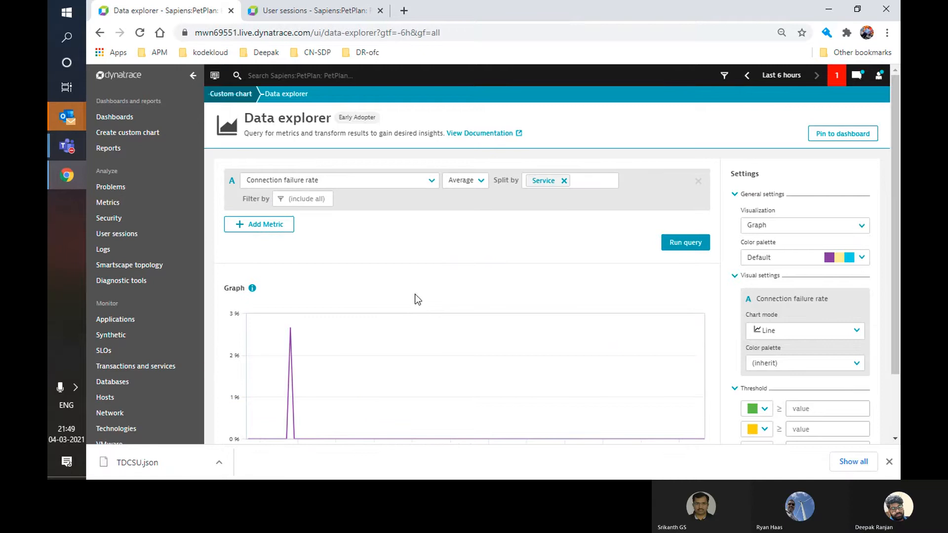
click(319, 198)
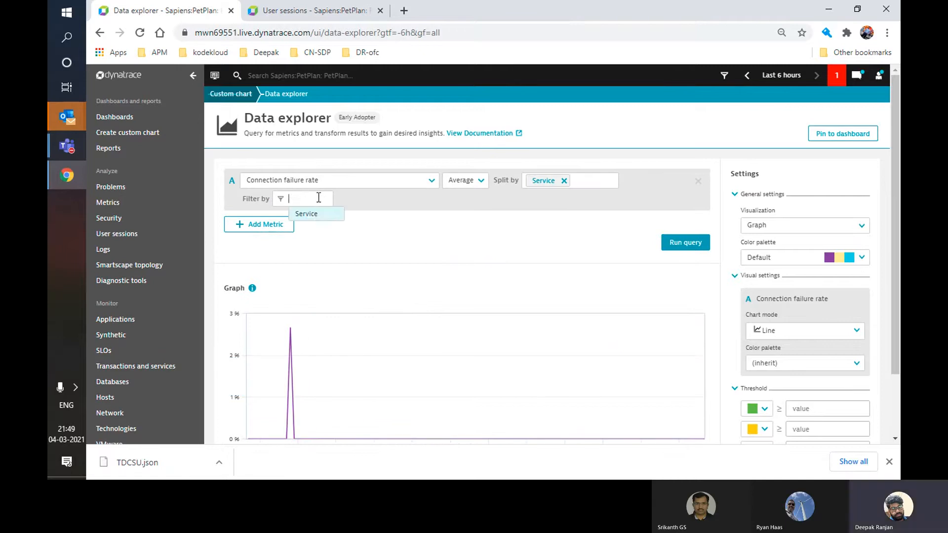
click(318, 215)
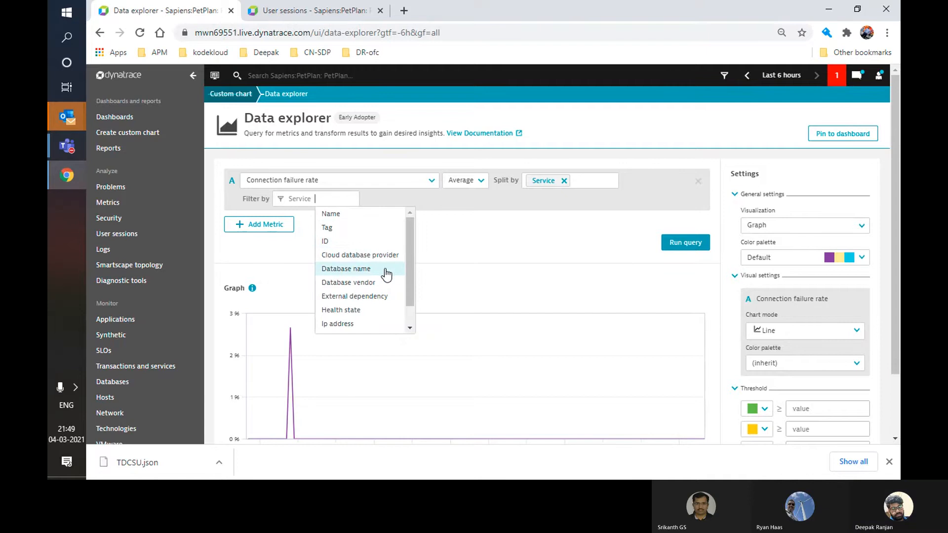
click(366, 270)
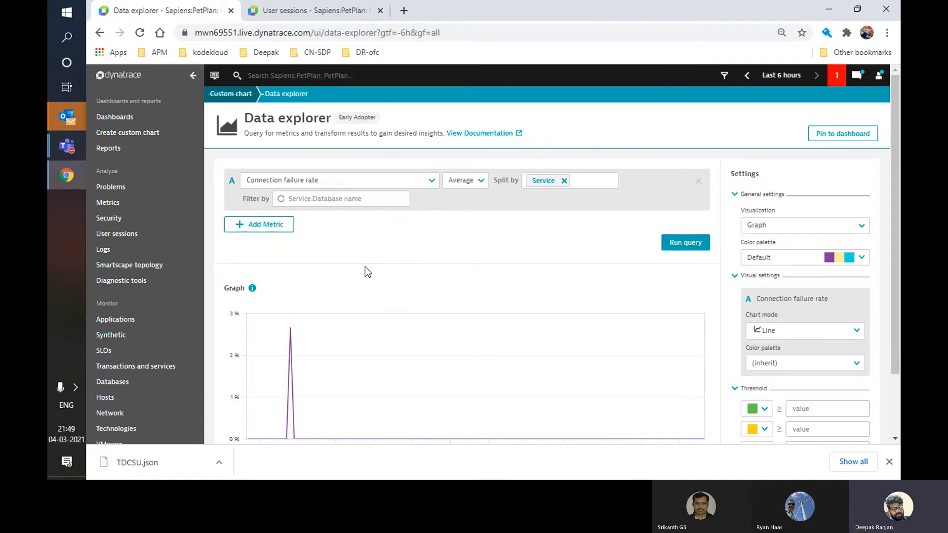
click(395, 216)
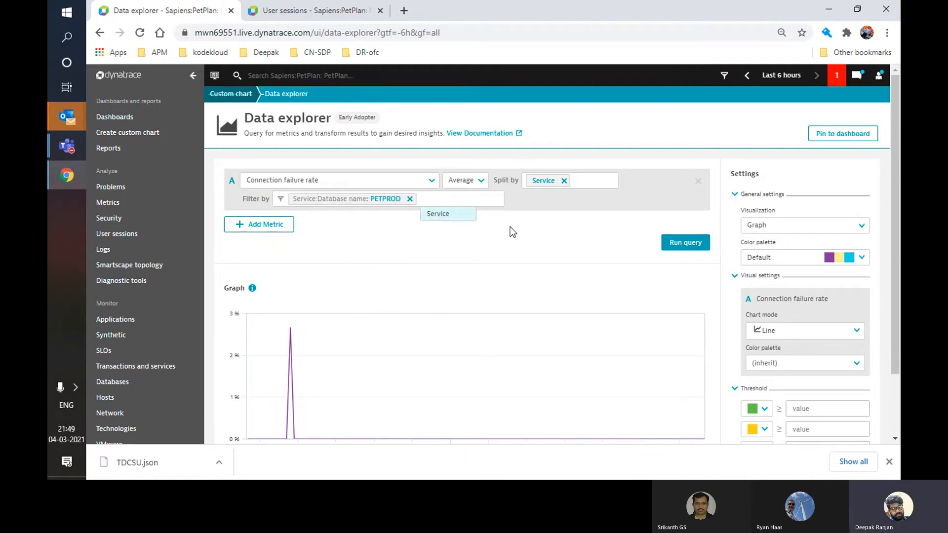
Step: Try to add a second filter on the service name, and run the query
scroll(895, 222, down, 1)
scroll(407, 251, down, 1)
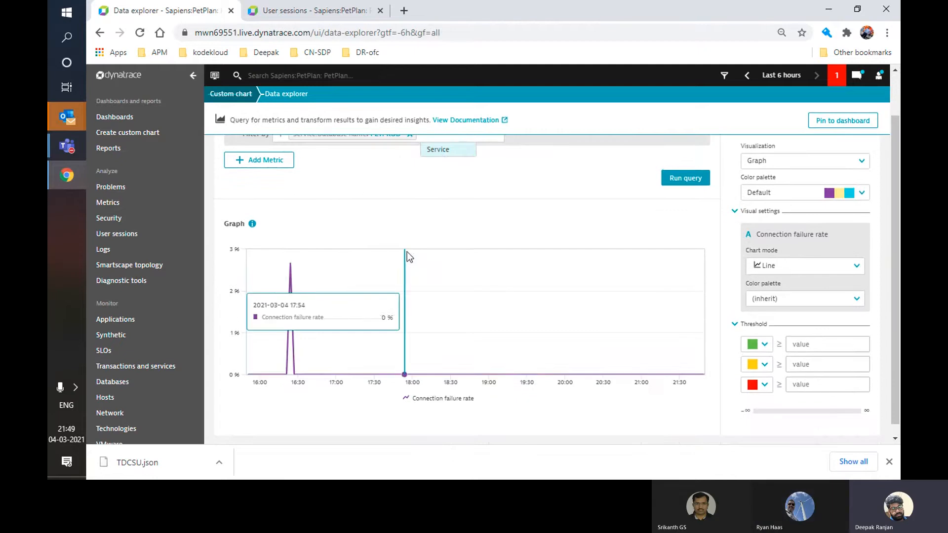
click(441, 151)
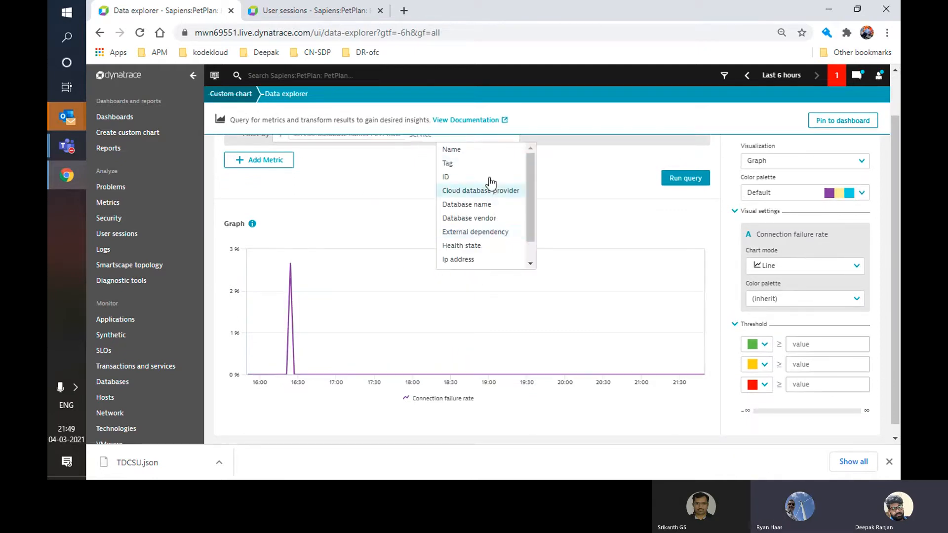
click(466, 149)
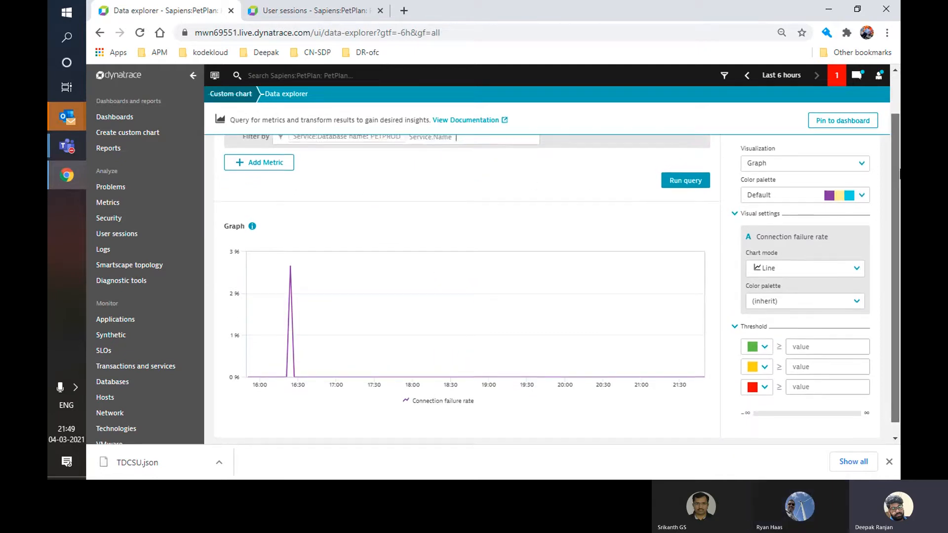
scroll(533, 221, up, 2)
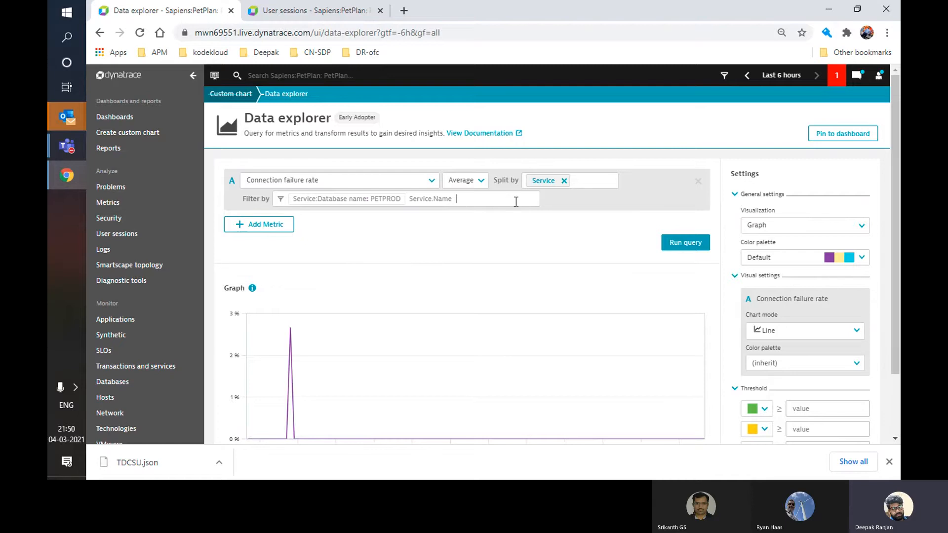
scroll(723, 285, down, 3)
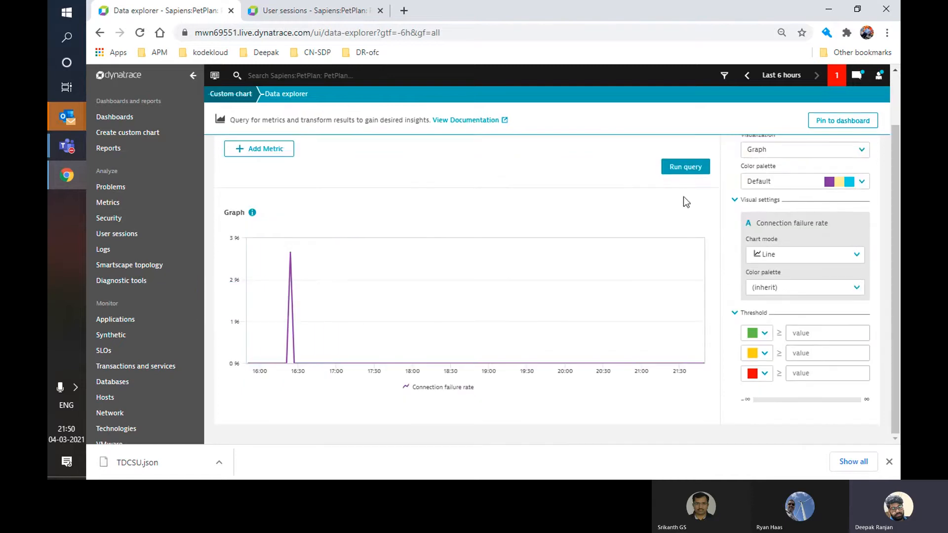
click(685, 167)
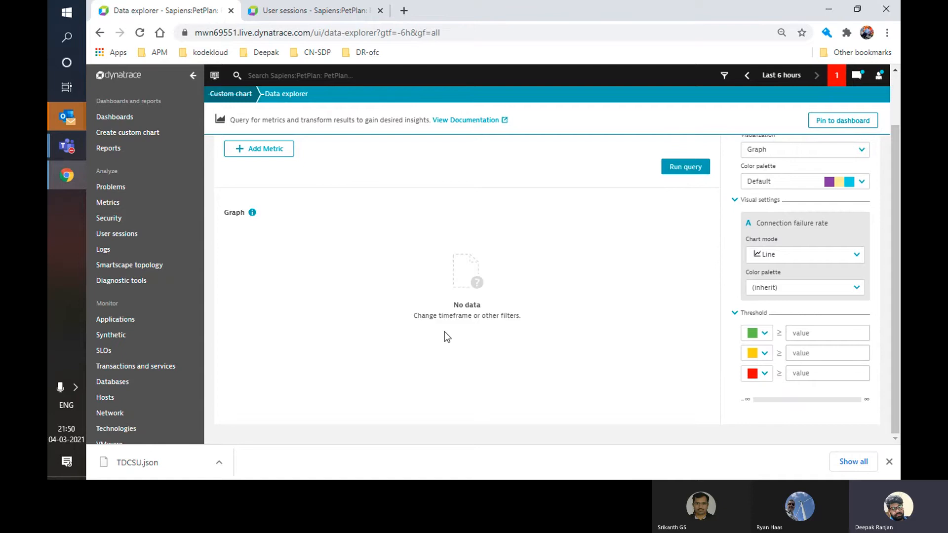
Step: Remove the PETPROD database name filter and rerun the Connection failure rate query
scroll(423, 188, up, 3)
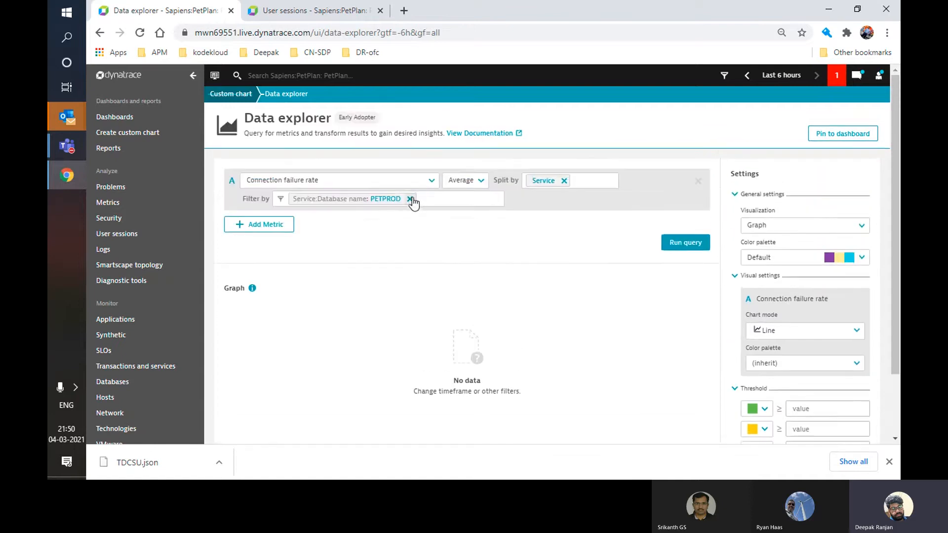
click(409, 199)
click(682, 244)
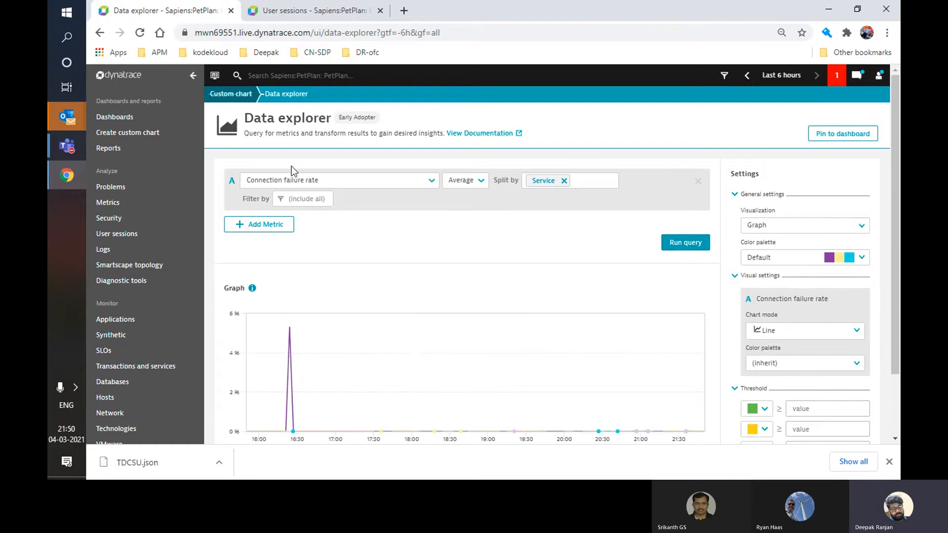
Step: Return to the list of available metrics and examine the entries from page 1 through page 4
click(101, 33)
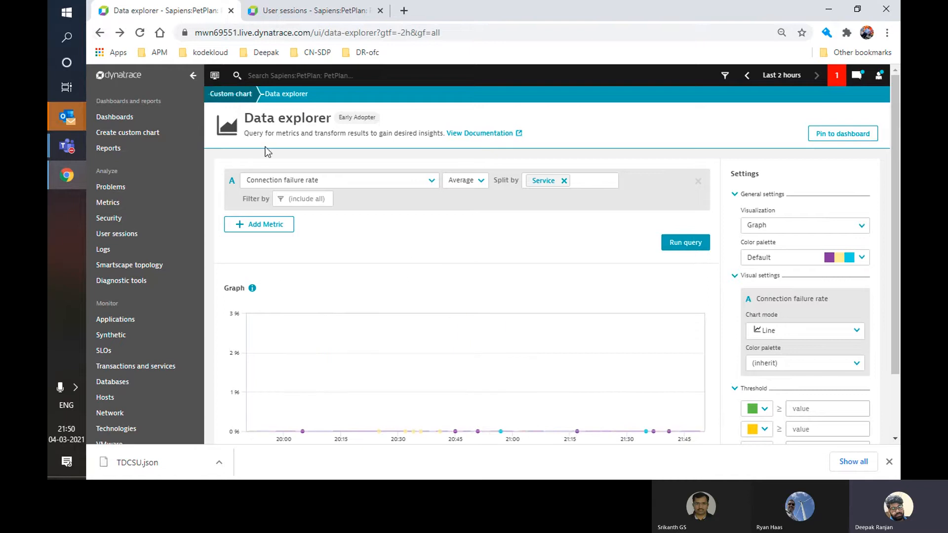
click(132, 206)
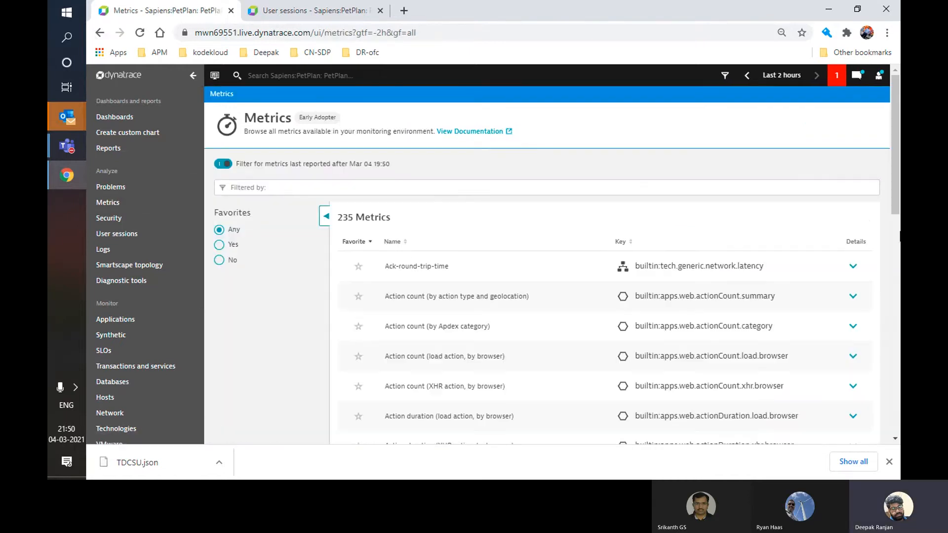
drag(894, 203, 878, 454)
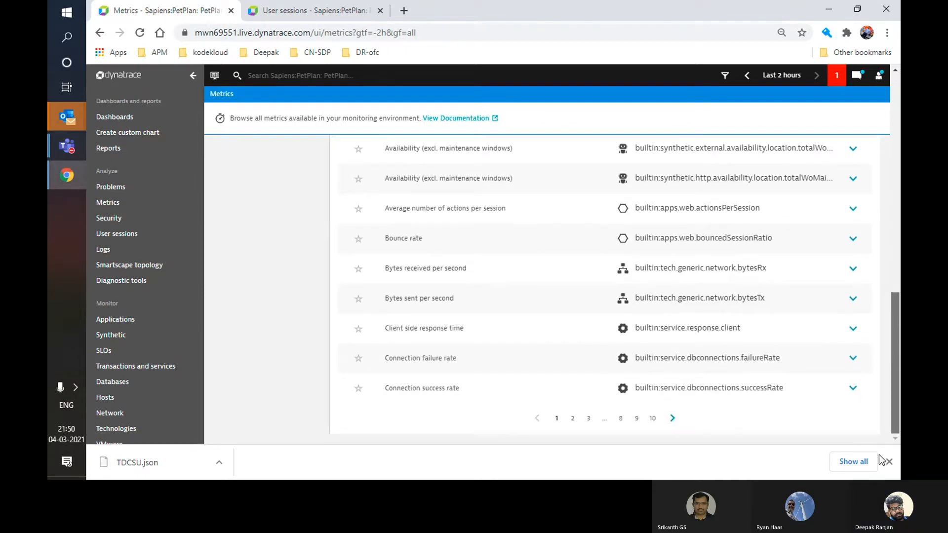
click(673, 419)
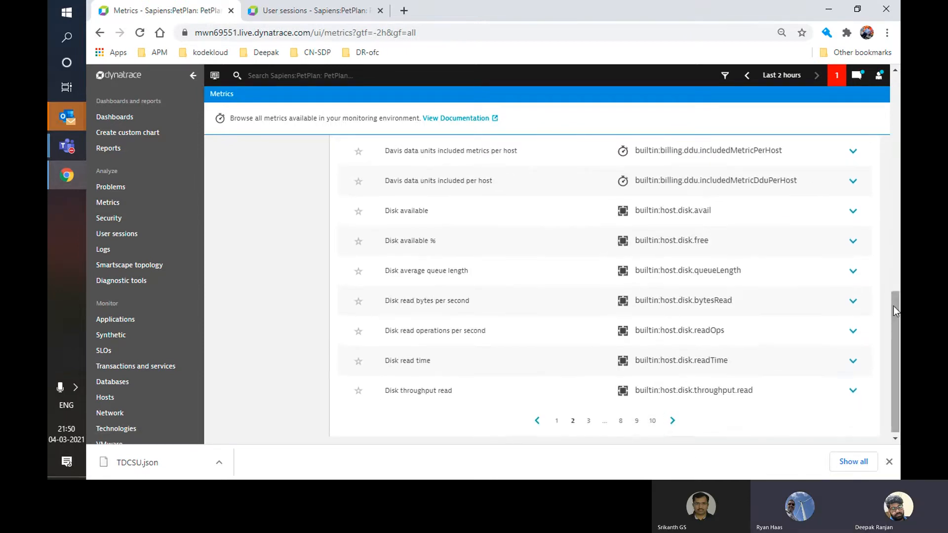
drag(893, 306, 889, 335)
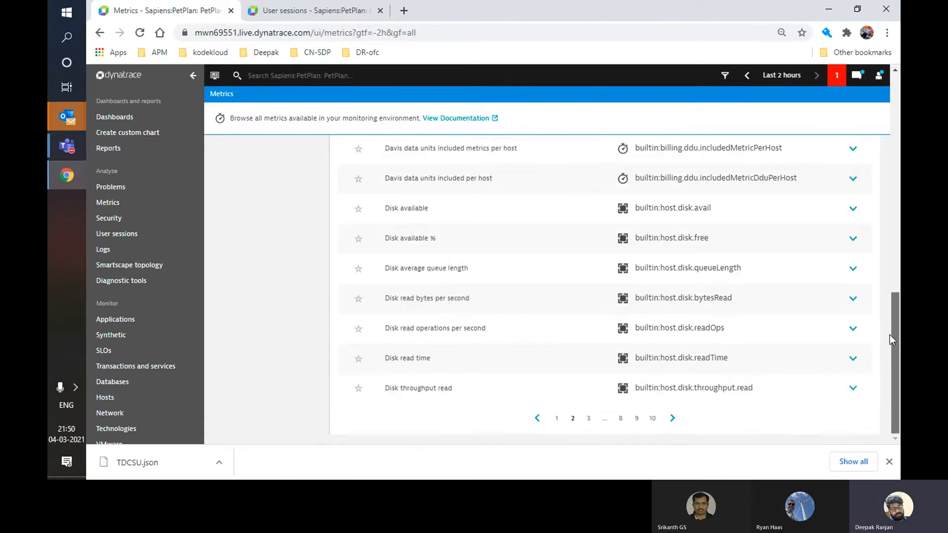
click(673, 418)
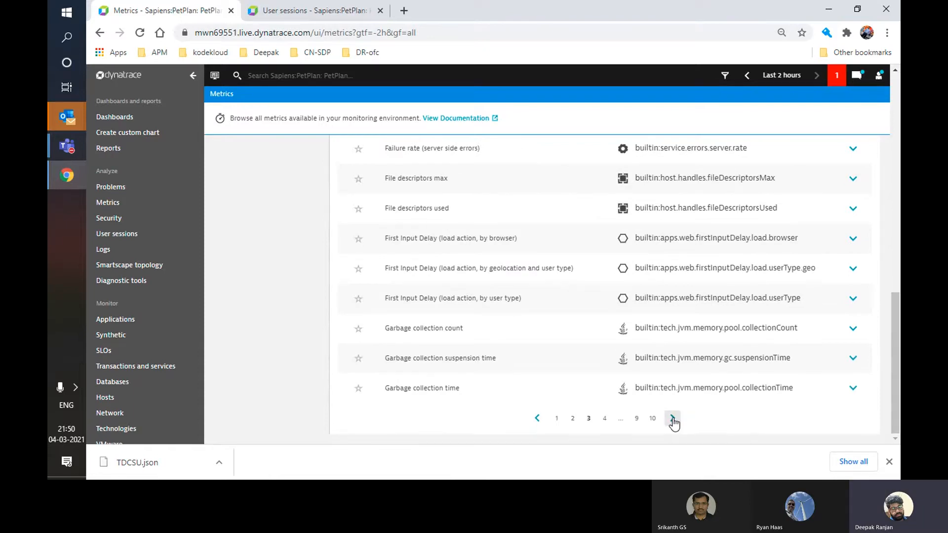
click(672, 418)
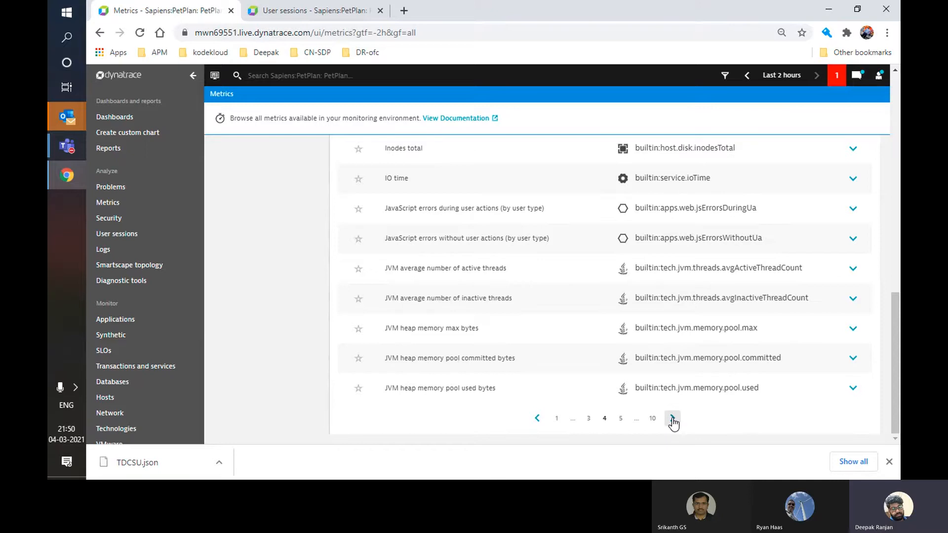
Step: Find Number of HTTP 4xx errors on page 6 of the metrics list and create a chart from it
click(673, 418)
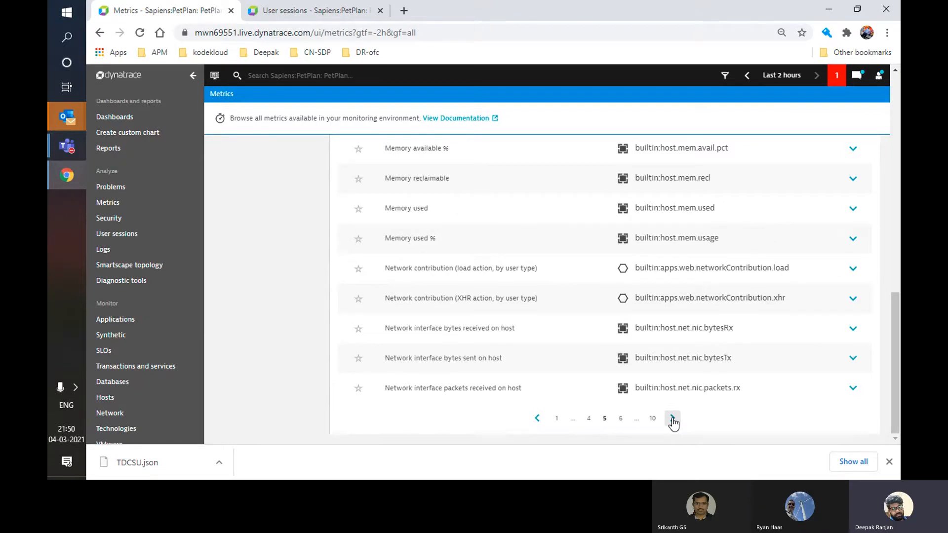
click(672, 418)
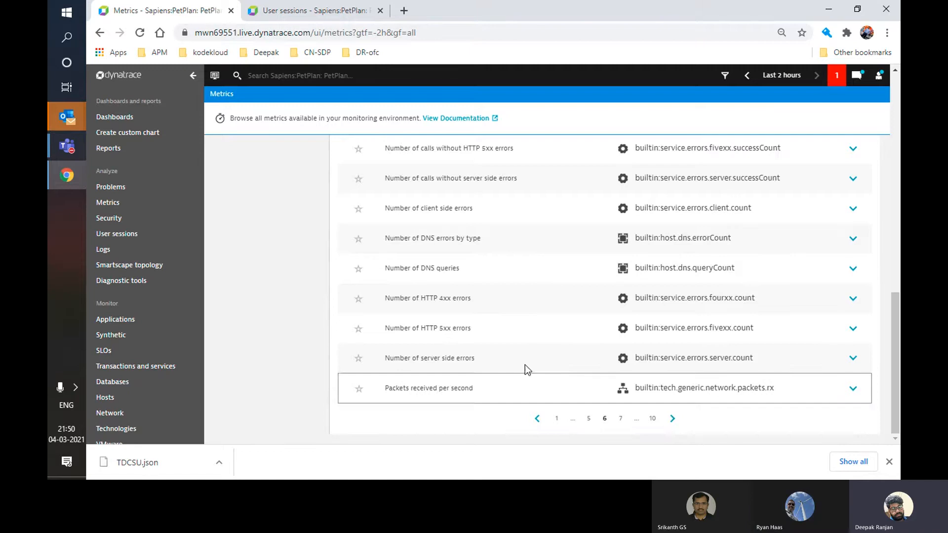
click(852, 298)
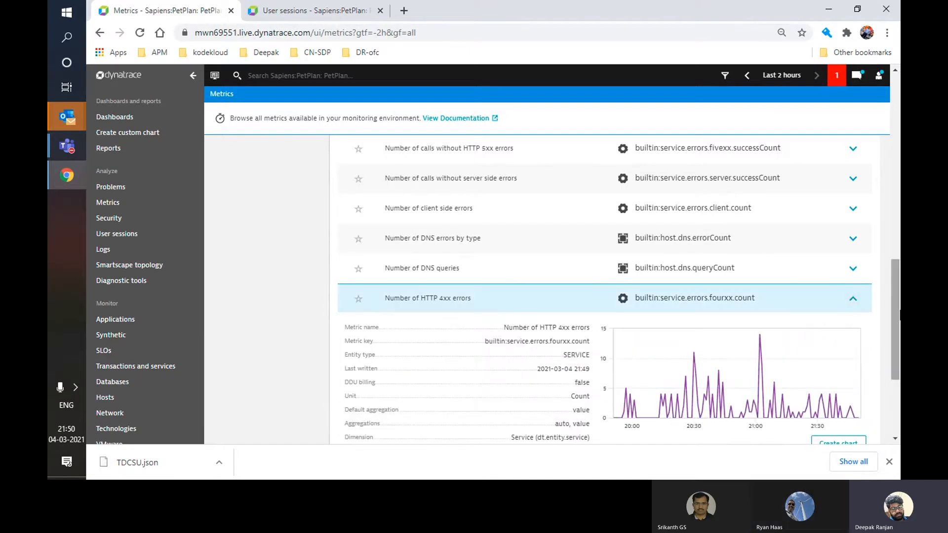
scroll(853, 331, down, 3)
click(839, 310)
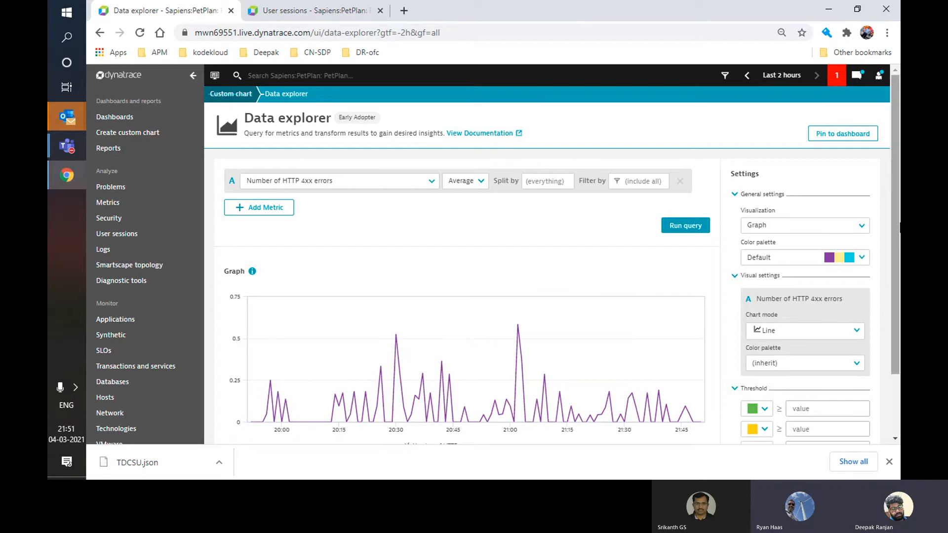
Step: Change the charted metric to ALB number of 4XX errors and run the query
click(431, 182)
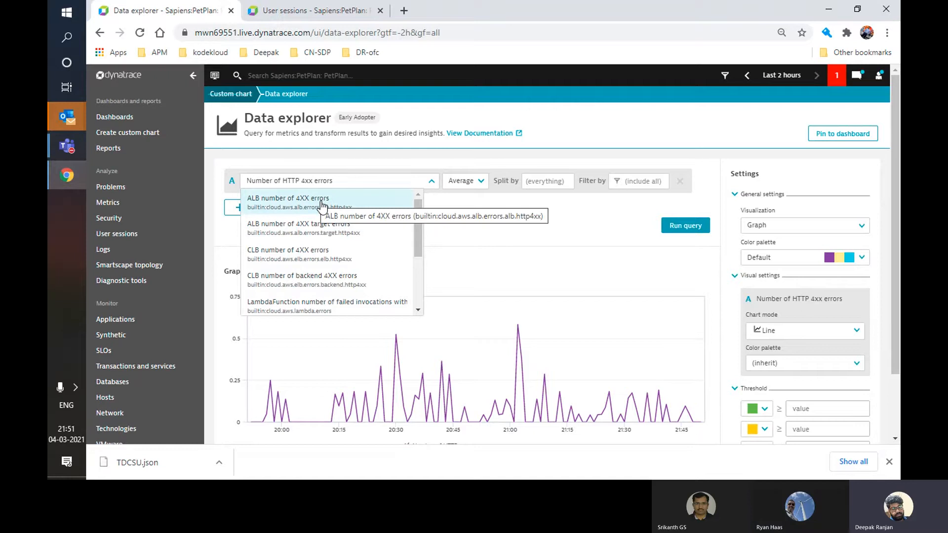
click(322, 203)
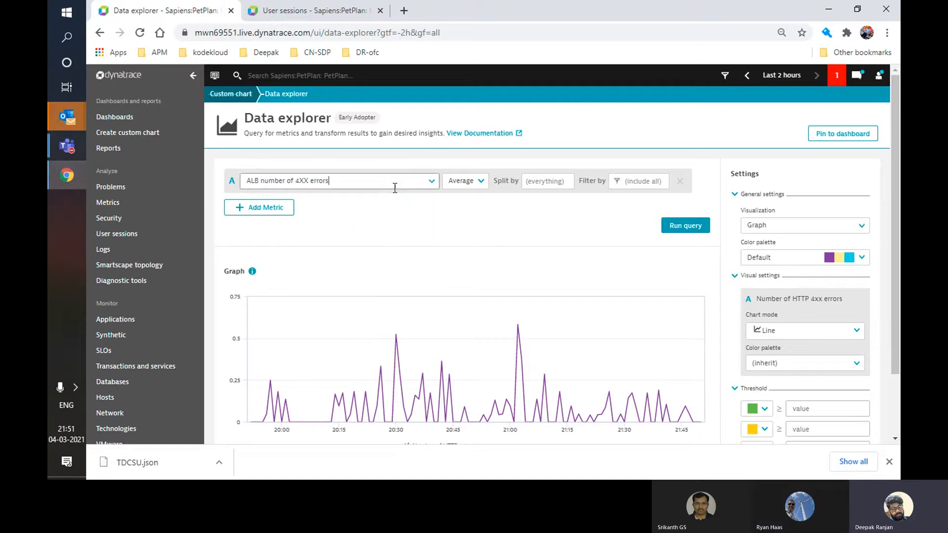
click(689, 228)
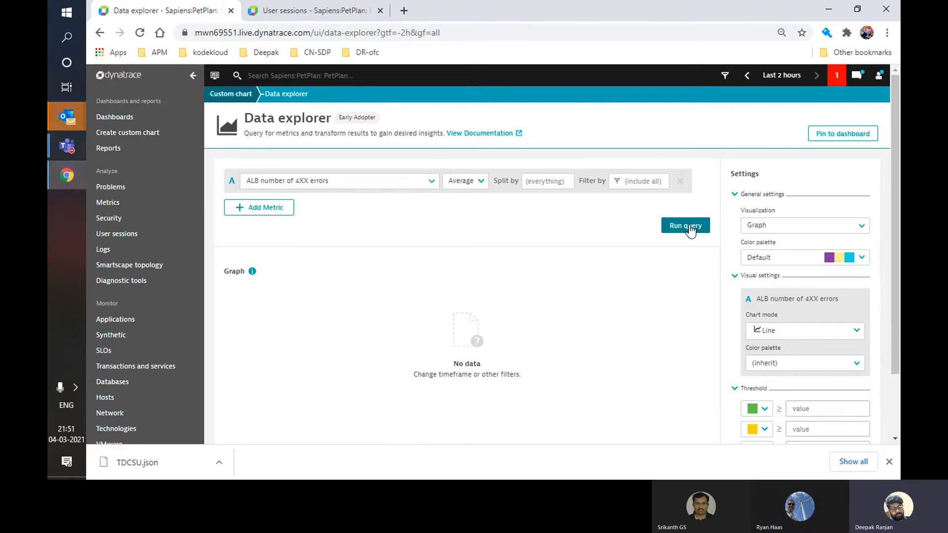
Step: Change the charted metric to ALB number of 4XX target errors and rerun the query
click(431, 181)
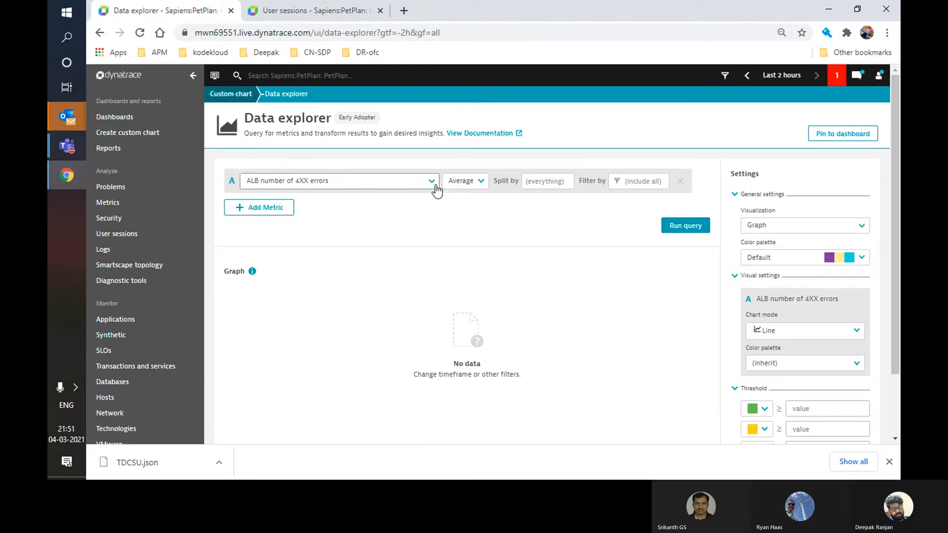
click(313, 228)
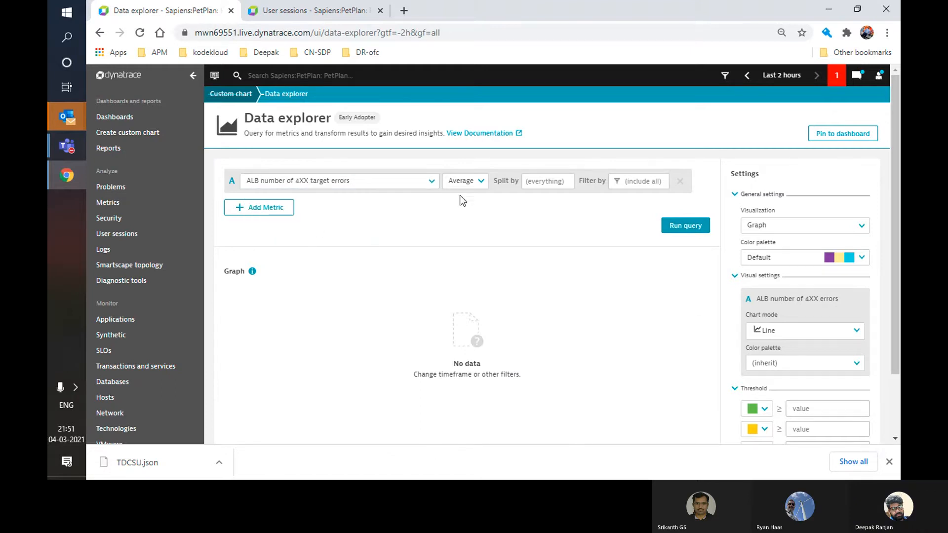
click(702, 228)
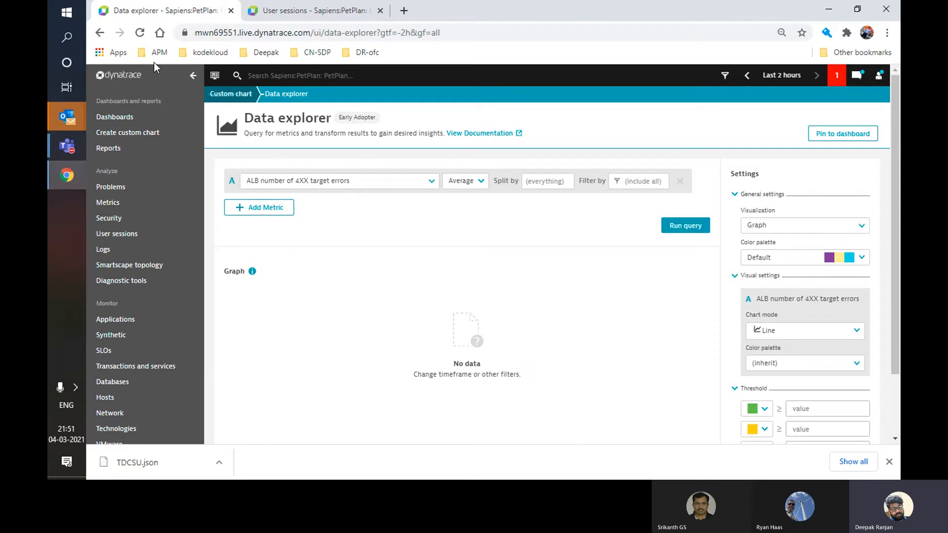
Step: Leave the data explorer for the list of available metrics, and open the Logs page
click(265, 207)
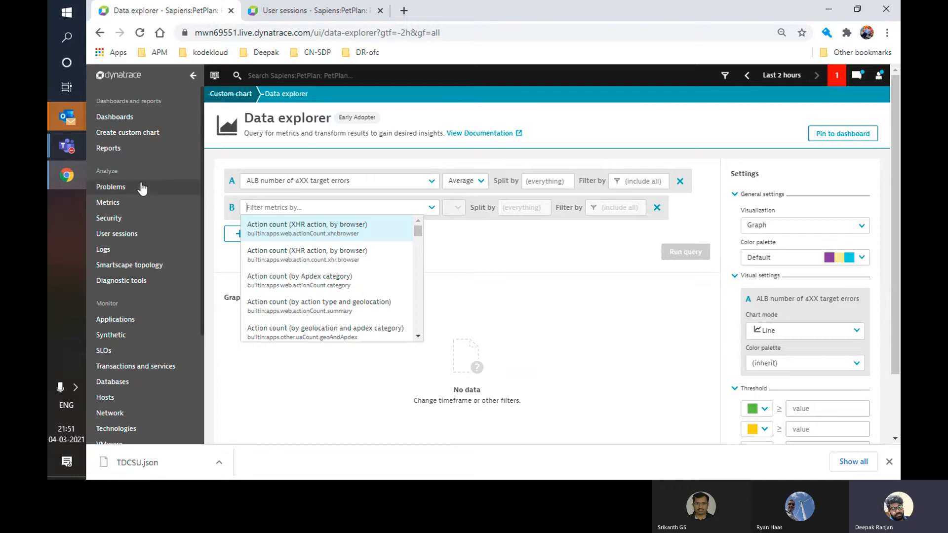
click(127, 207)
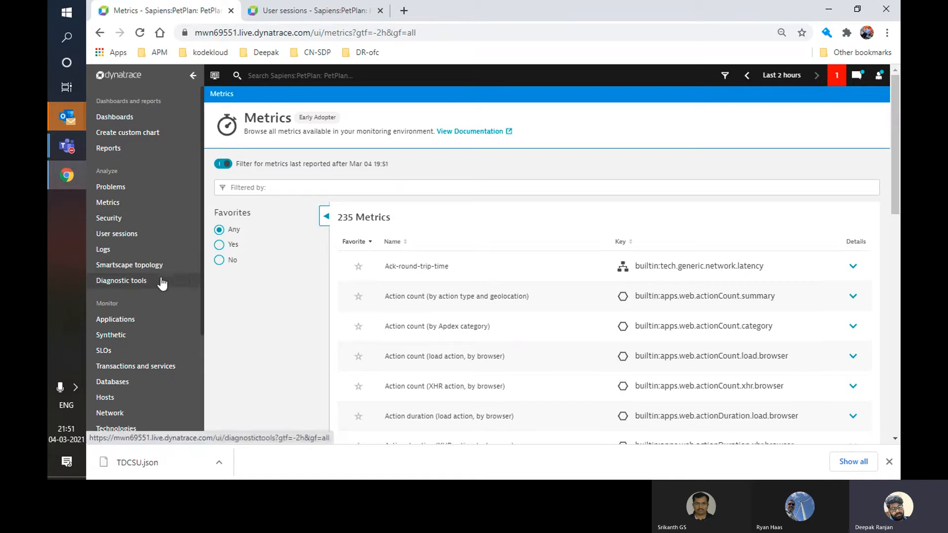
click(120, 249)
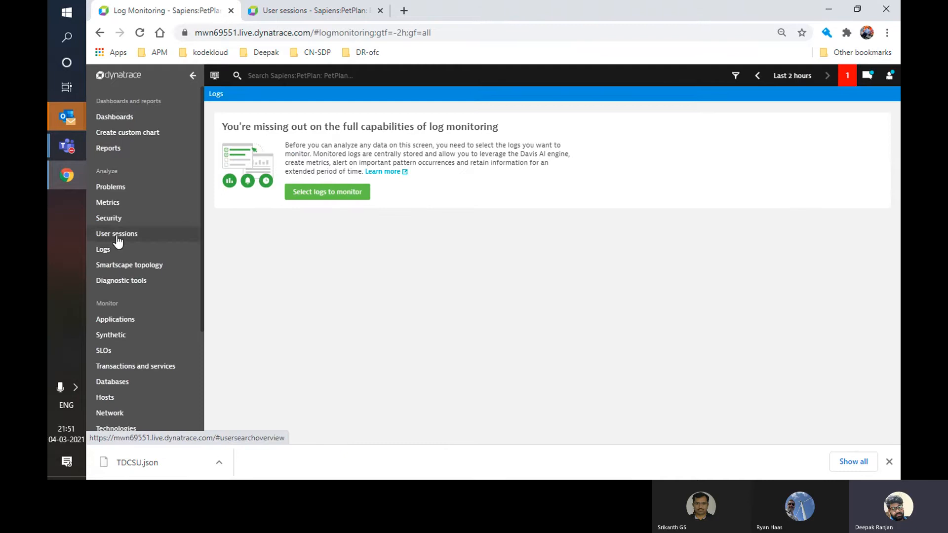
Step: Open the Log sources and storage settings for Log Monitoring
scroll(145, 270, down, 3)
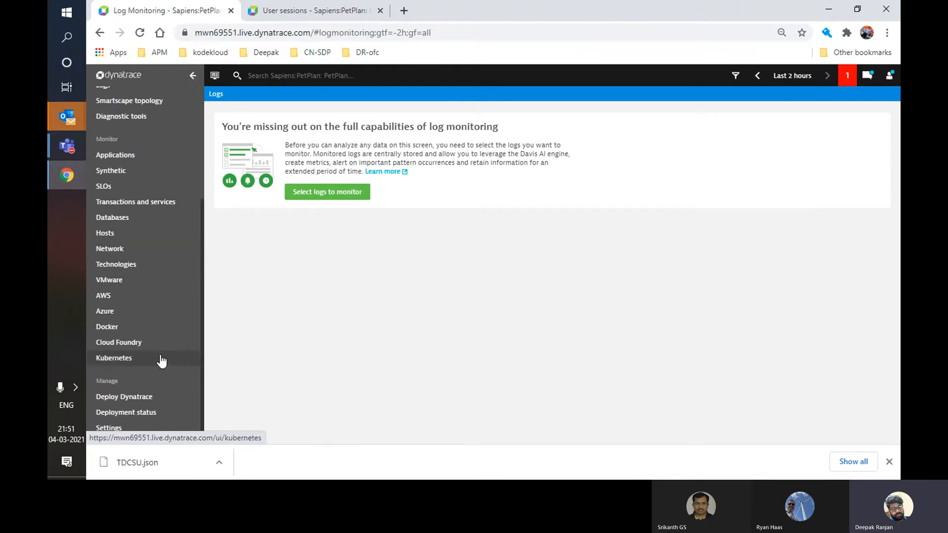
click(112, 429)
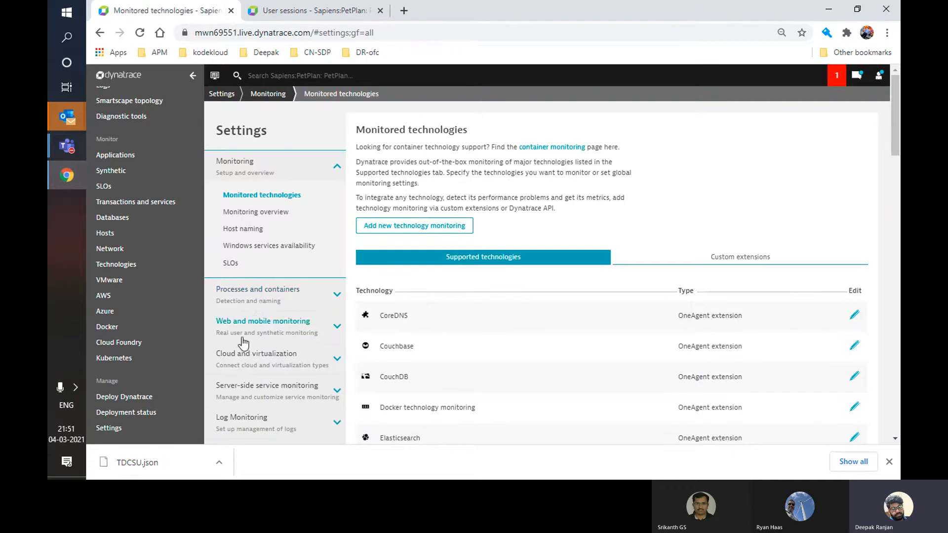
scroll(258, 316, down, 5)
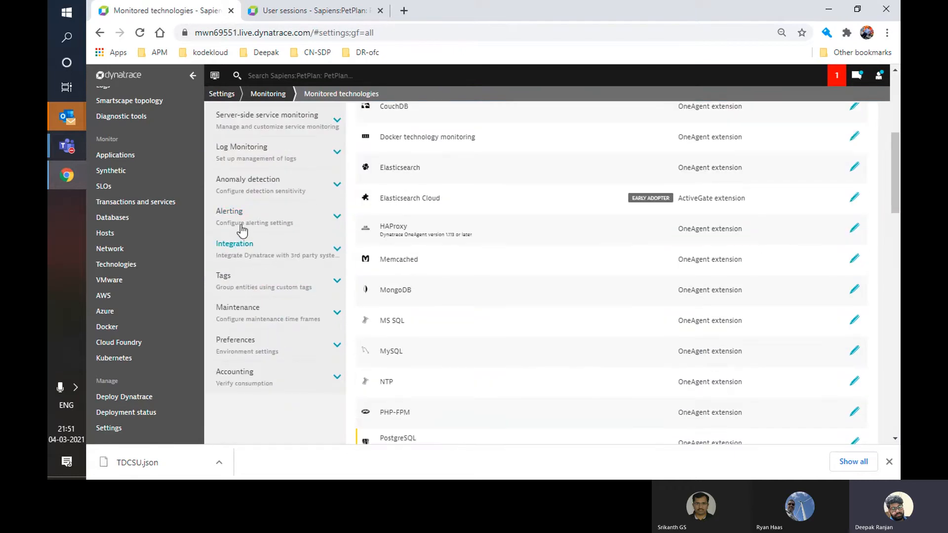
click(243, 155)
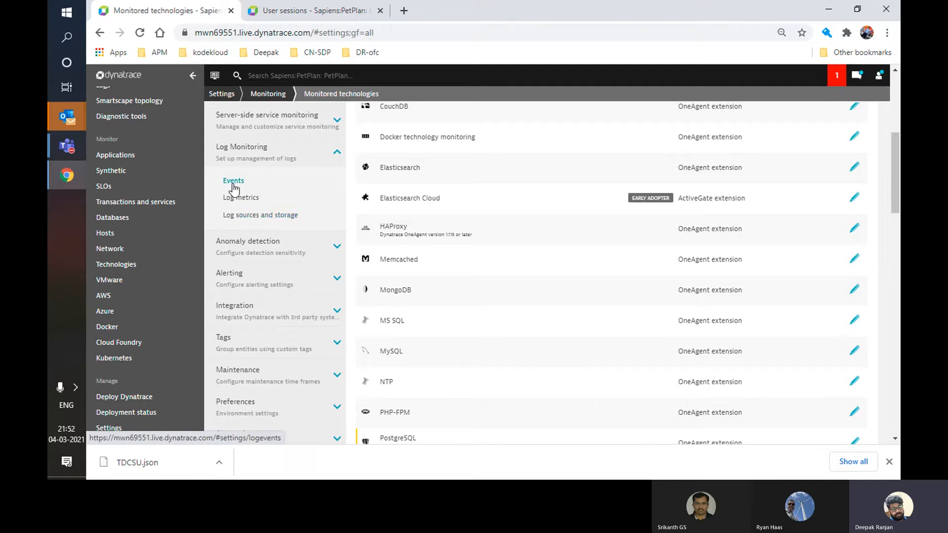
click(255, 218)
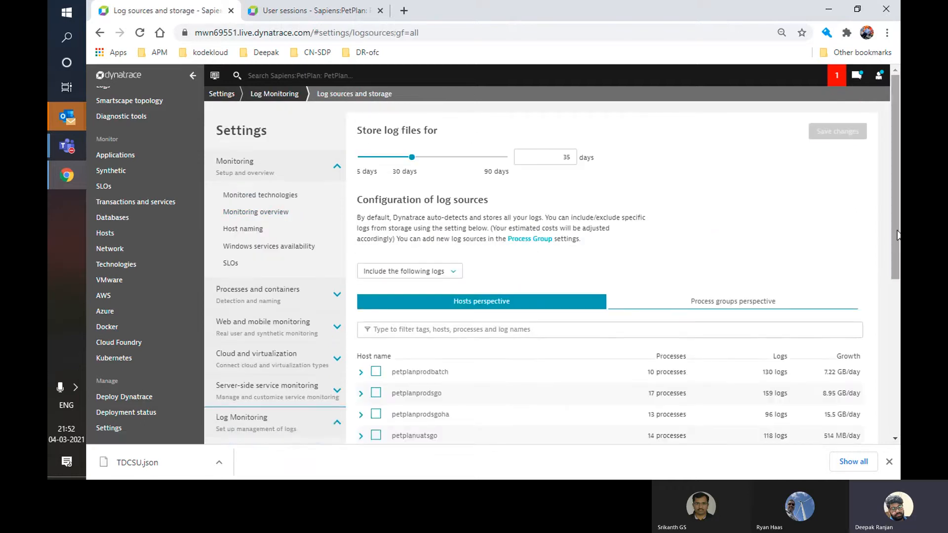
Step: Try including all logs of the petplanprodbatch host, and clear that selection again
drag(897, 234, 890, 294)
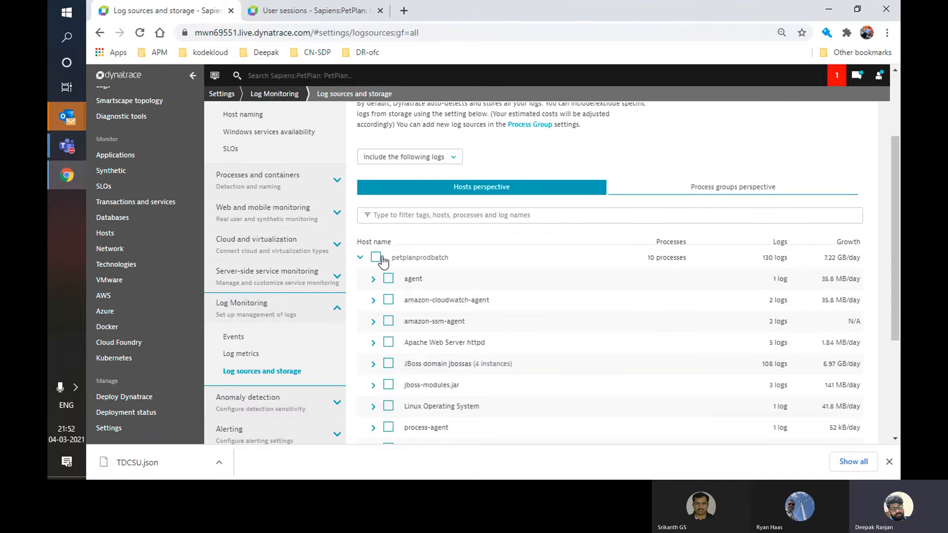
click(375, 257)
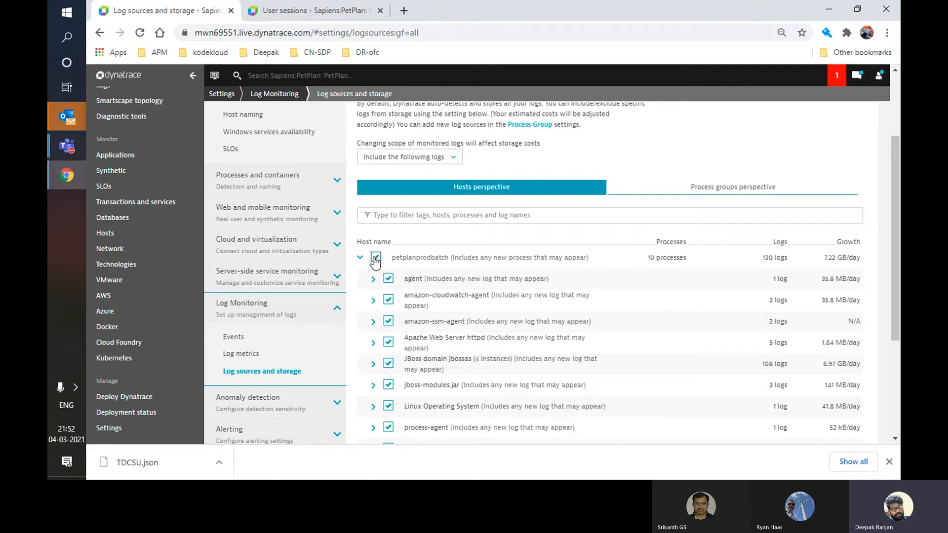
click(375, 257)
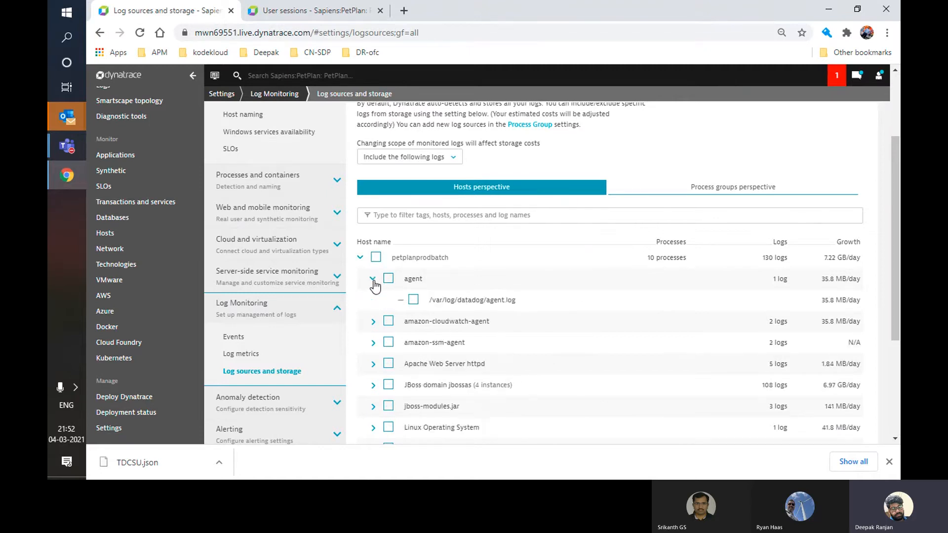
Step: Examine the log files of the JBoss domain jbossas process on petplanprodbatch, and collapse the host
click(373, 281)
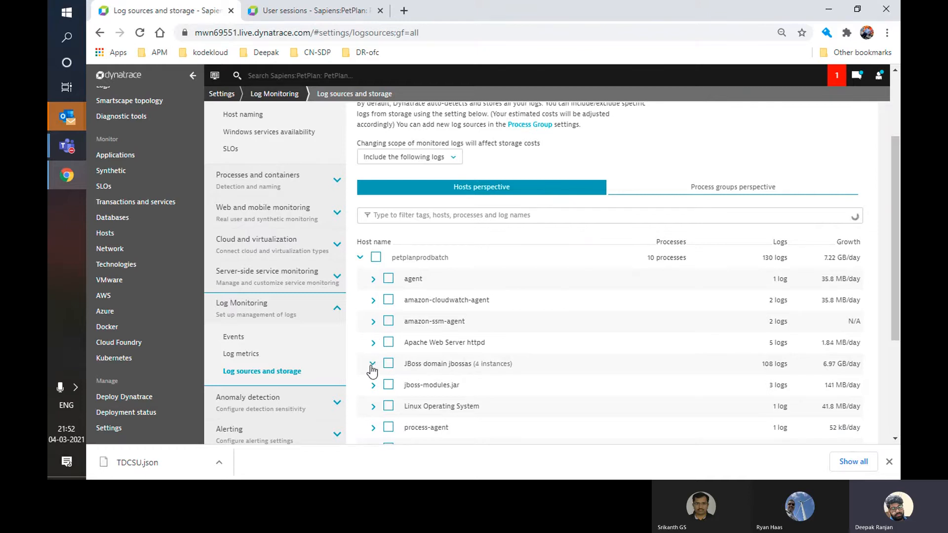
click(373, 366)
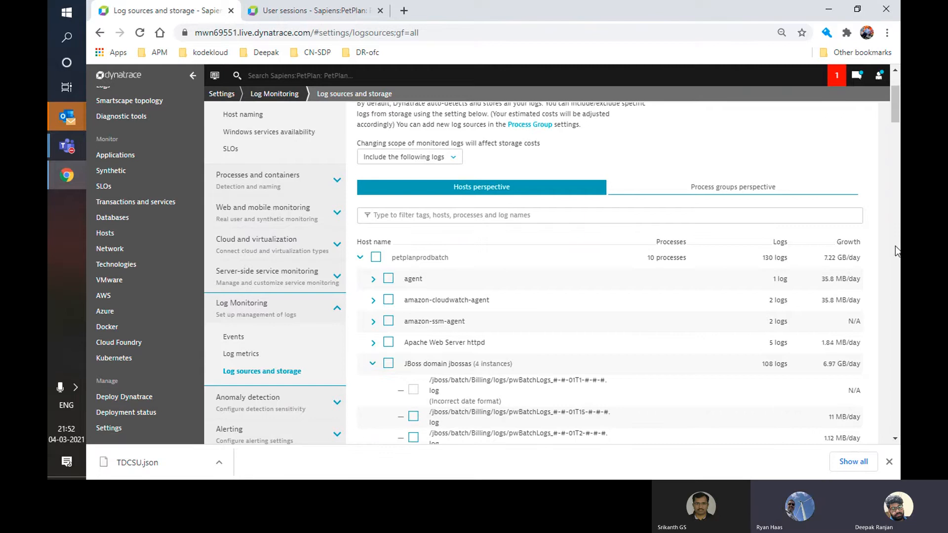
mouse_move(895, 113)
mouse_down()
mouse_move(894, 134)
mouse_move(891, 124)
mouse_up()
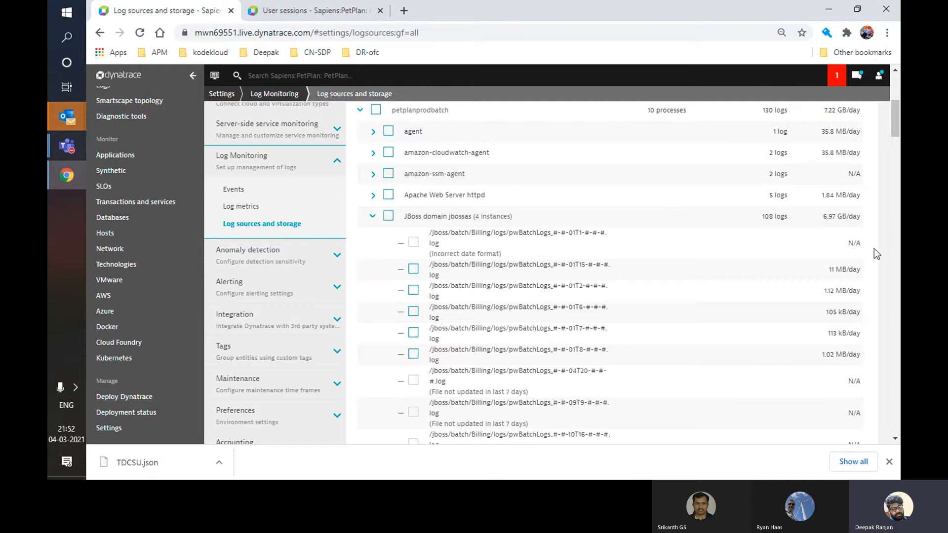
drag(890, 138, 895, 159)
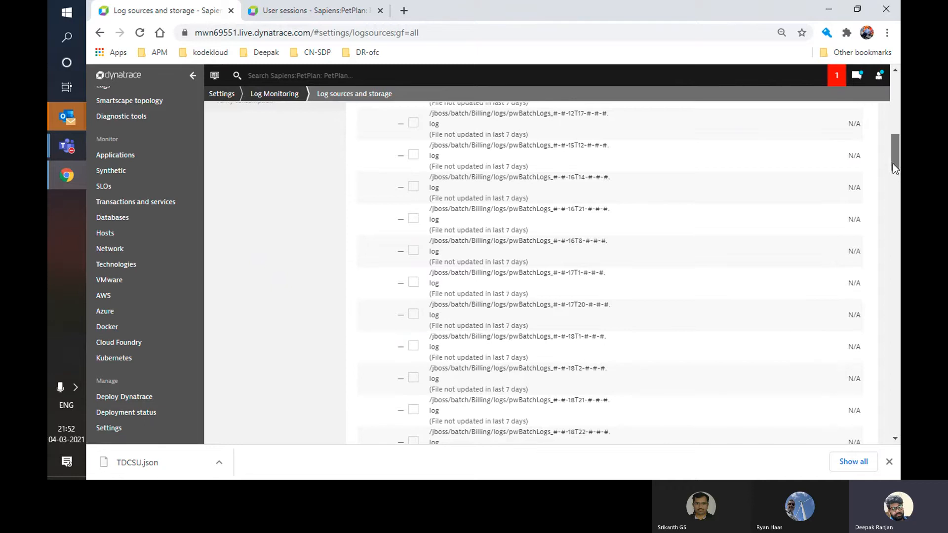
drag(893, 164, 896, 124)
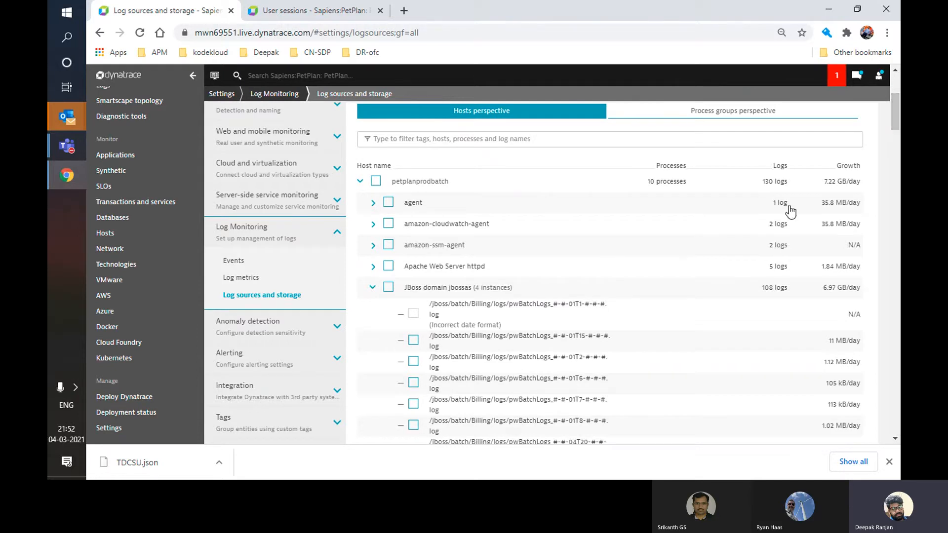
mouse_move(896, 110)
mouse_down()
mouse_move(896, 93)
mouse_move(896, 103)
mouse_up()
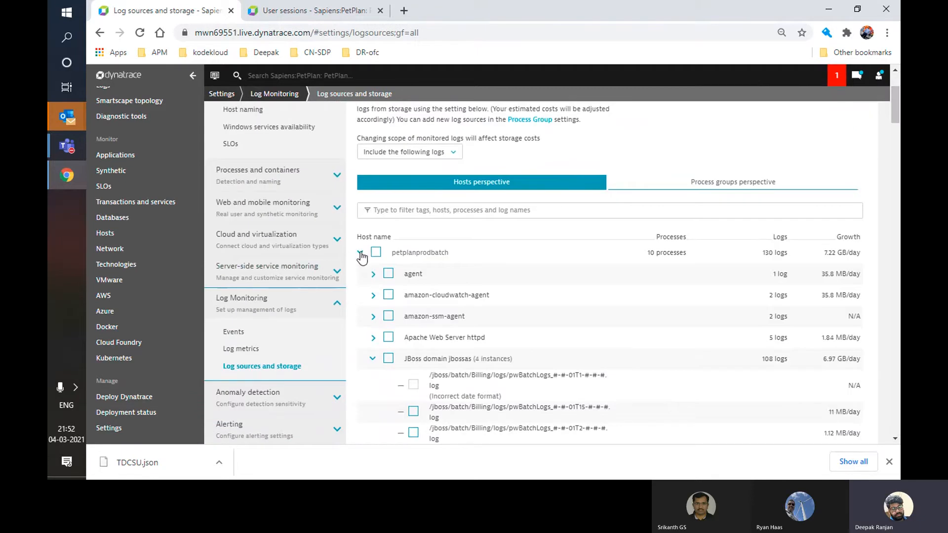
click(360, 252)
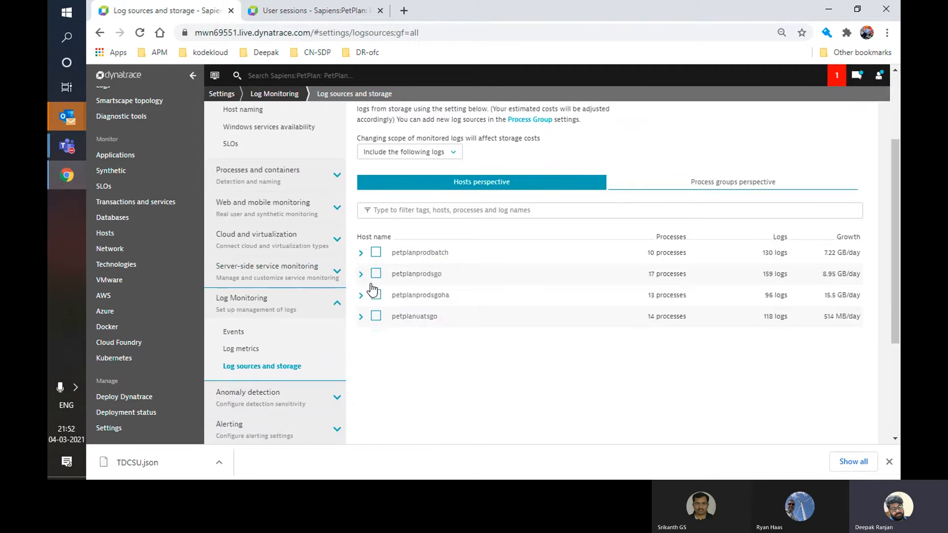
Step: Expand the petplanuatsgo host and examine its processes and the RabbitMQ log file
click(360, 316)
drag(895, 187, 895, 260)
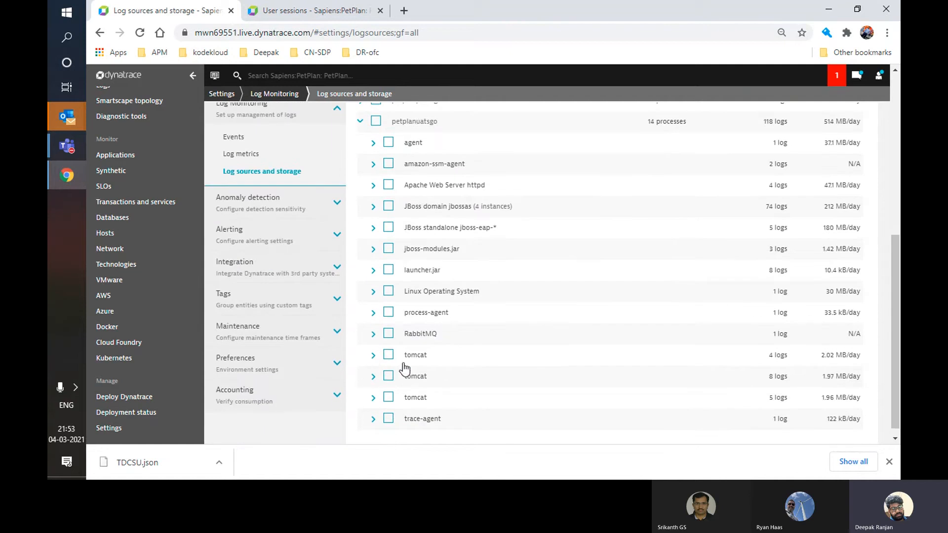
click(373, 334)
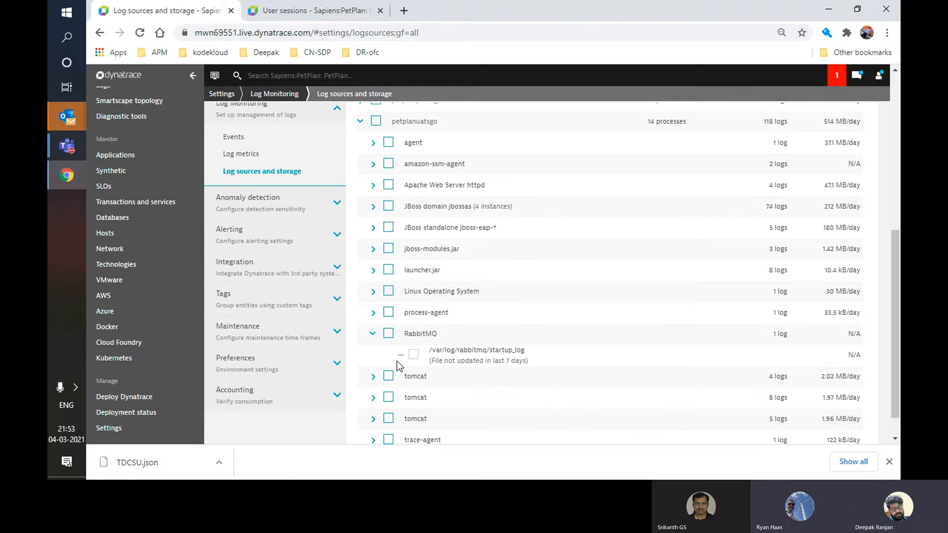
click(373, 335)
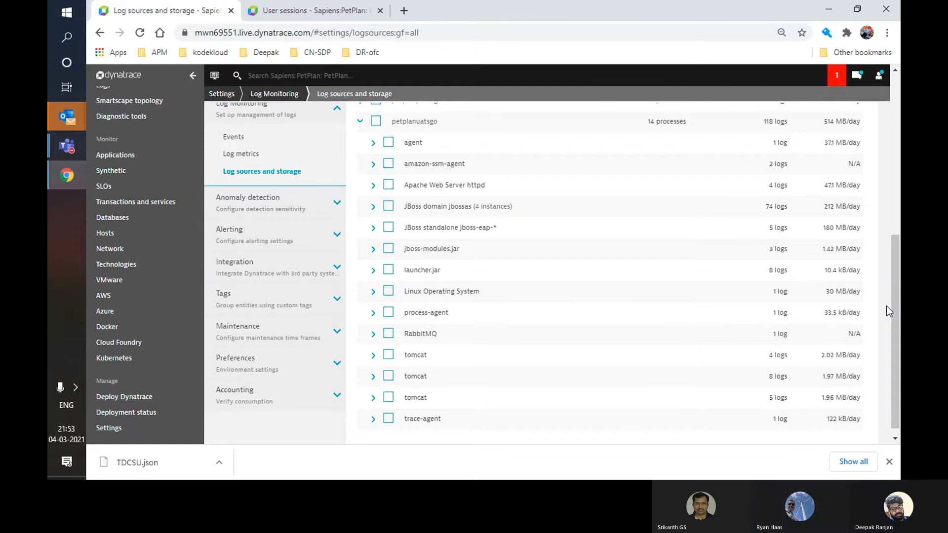
Step: Switch the log sources configuration to the Process groups perspective
drag(885, 310, 899, 238)
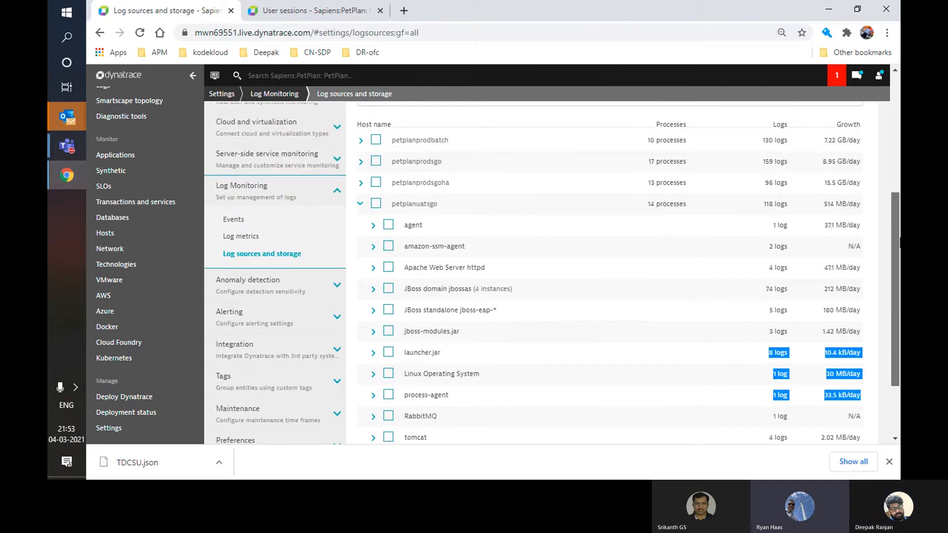
scroll(757, 199, up, 3)
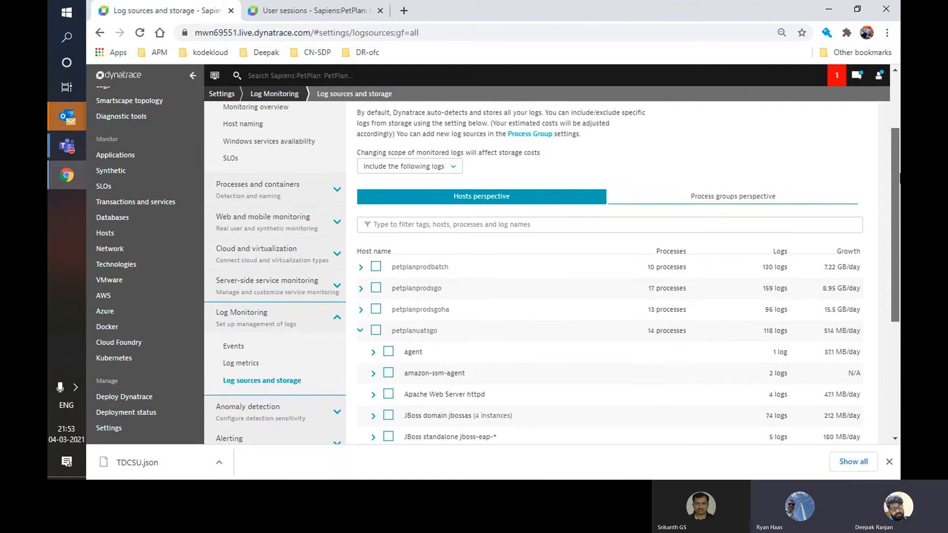
click(756, 199)
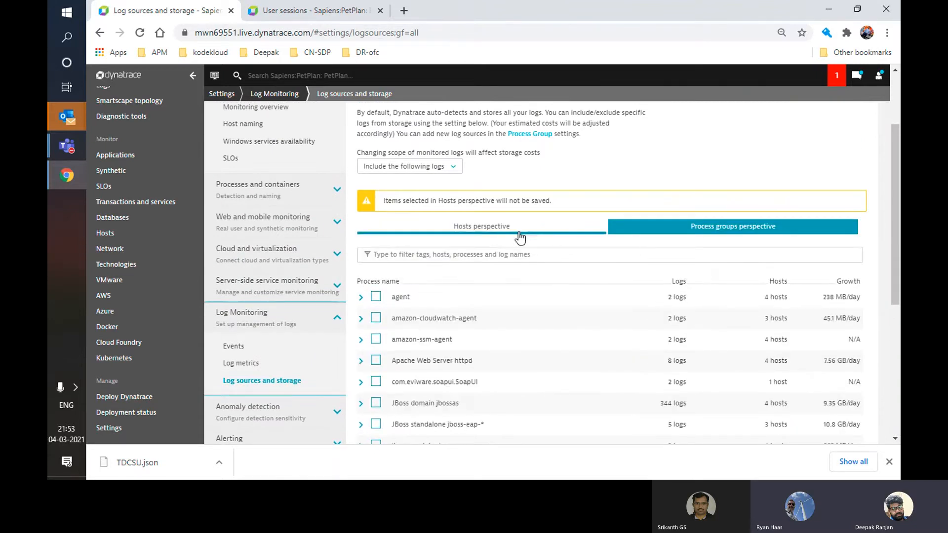
drag(897, 184, 897, 135)
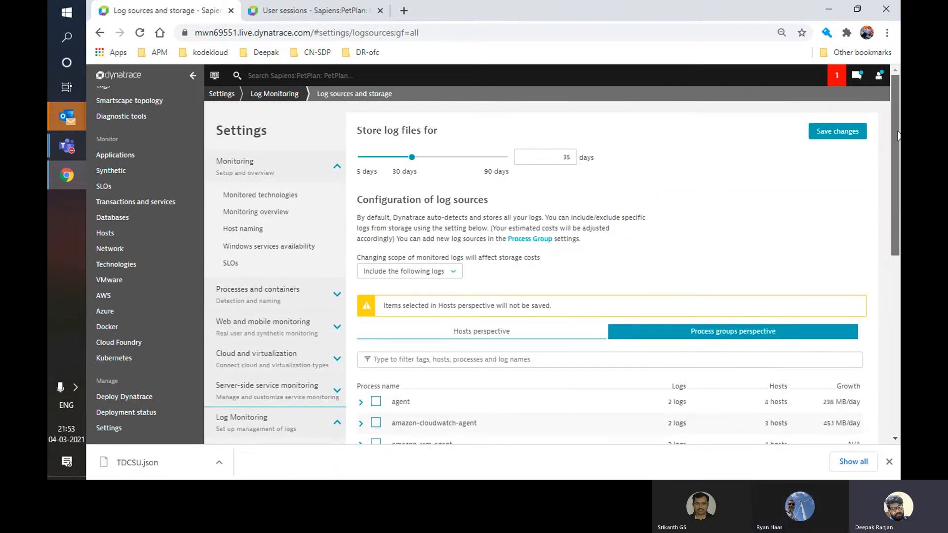
Step: Expand the JBoss standalone jboss-eap-* process group and its gc.log entry to examine the hosts writing that log
scroll(820, 210, down, 3)
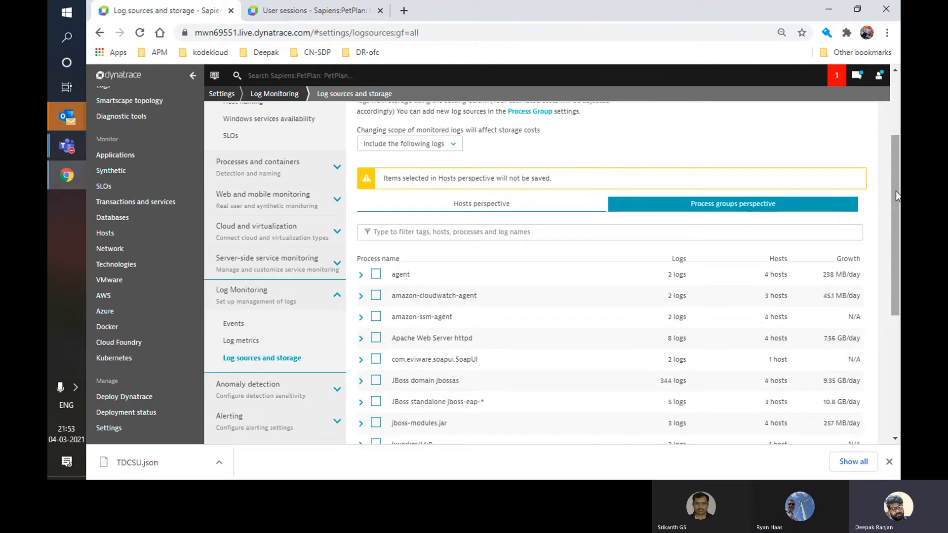
drag(895, 190, 899, 265)
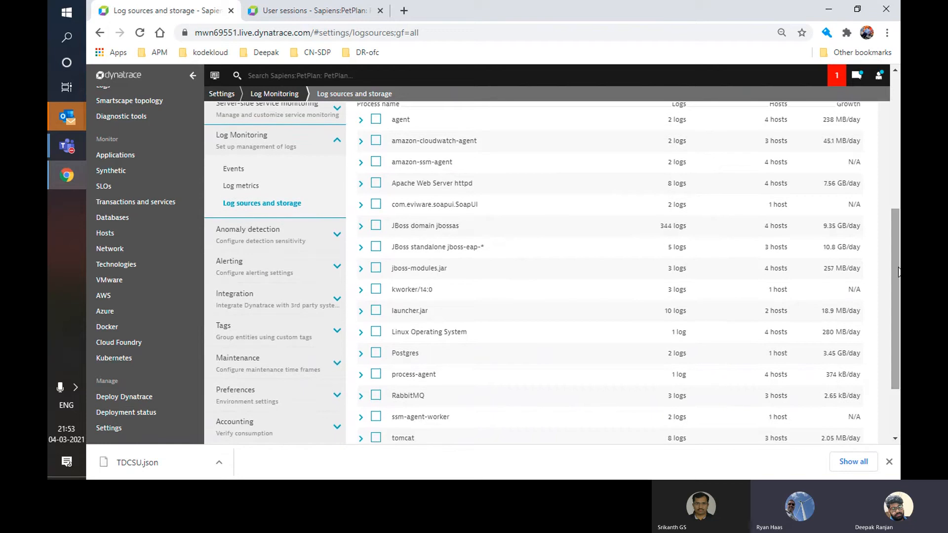
click(362, 249)
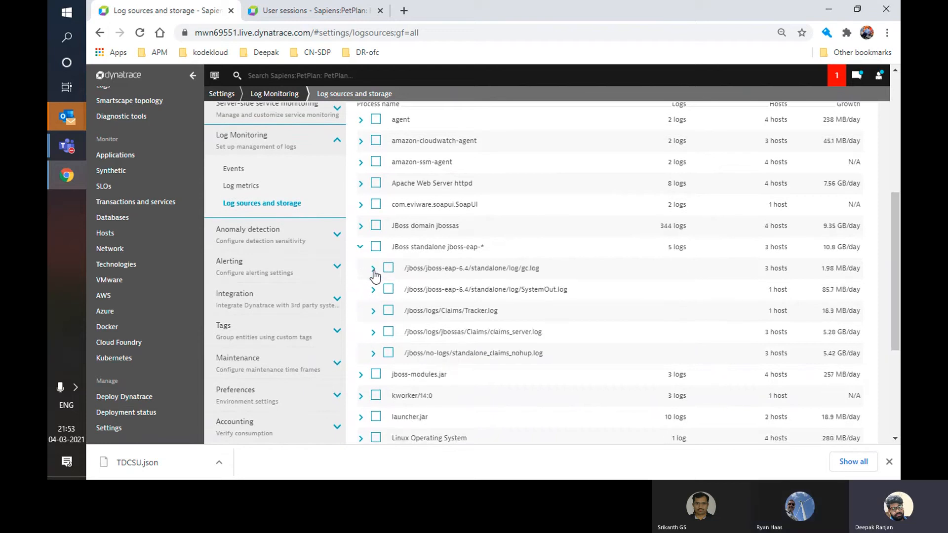
click(373, 269)
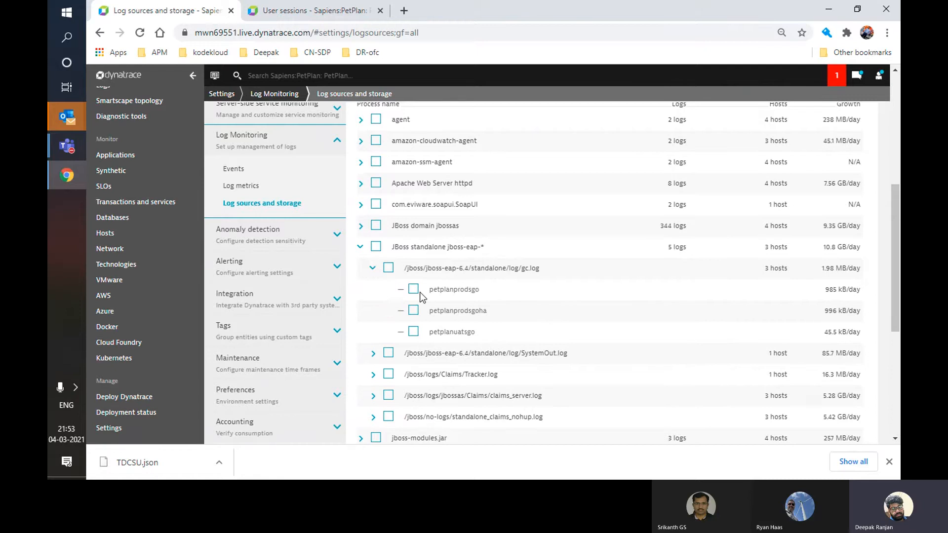
Step: Try including the JBoss standalone gc.log for the hosts petplanprodsgo, petplanprodsgoha and petplanuatsgo
click(413, 311)
click(413, 290)
click(413, 331)
drag(829, 336, 831, 336)
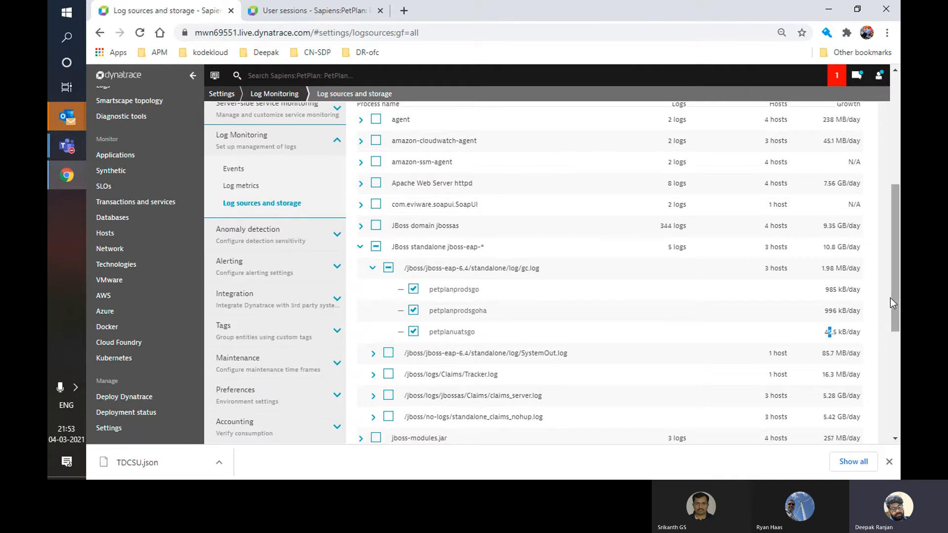
drag(894, 306, 898, 173)
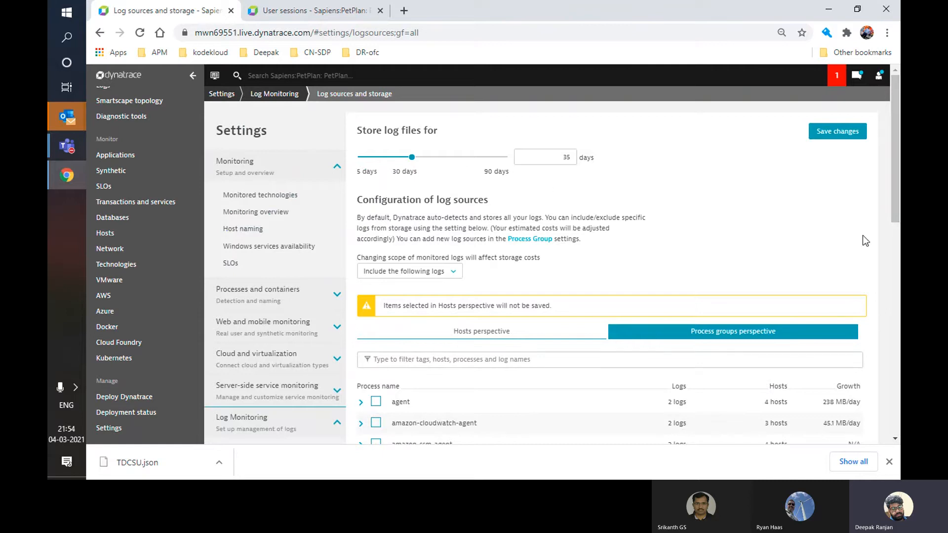
drag(898, 173, 898, 310)
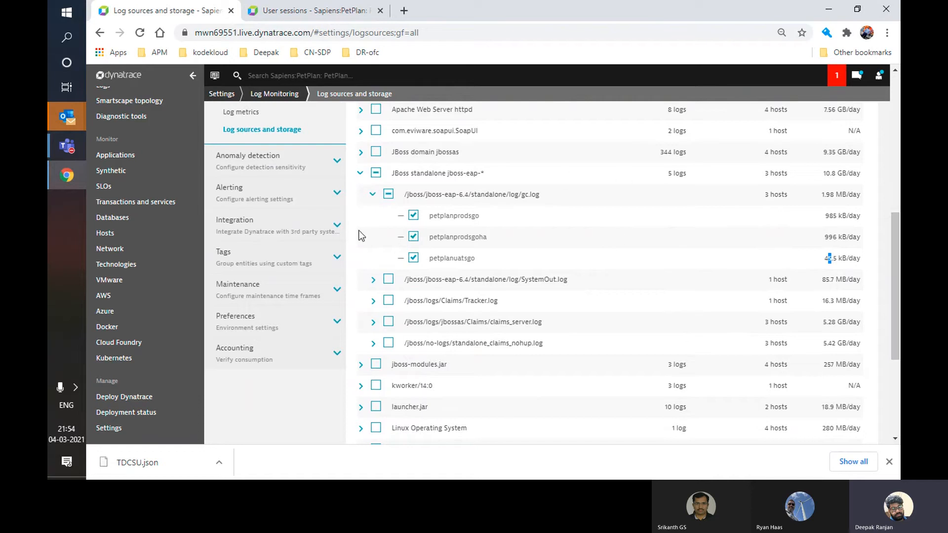
Step: Clear the whole selection of the JBoss standalone jboss-eap-* process group and collapse its gc.log entry
click(377, 174)
click(376, 174)
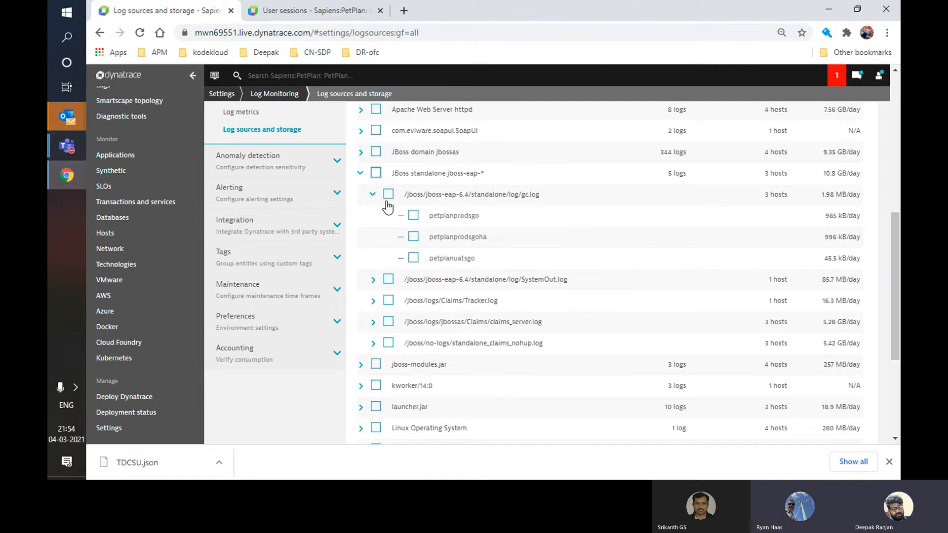
click(370, 198)
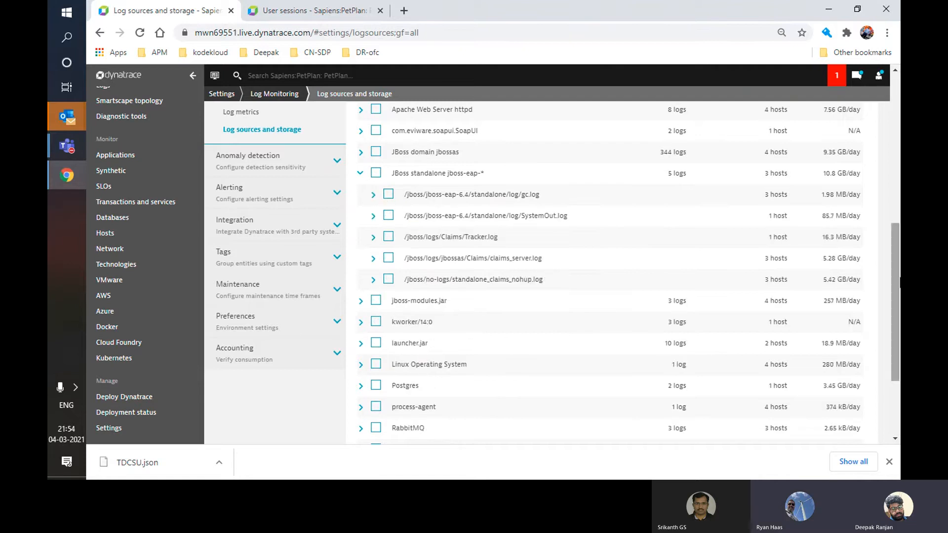
Step: Set the log file storage period to 5 days and save the changes
drag(898, 281, 898, 176)
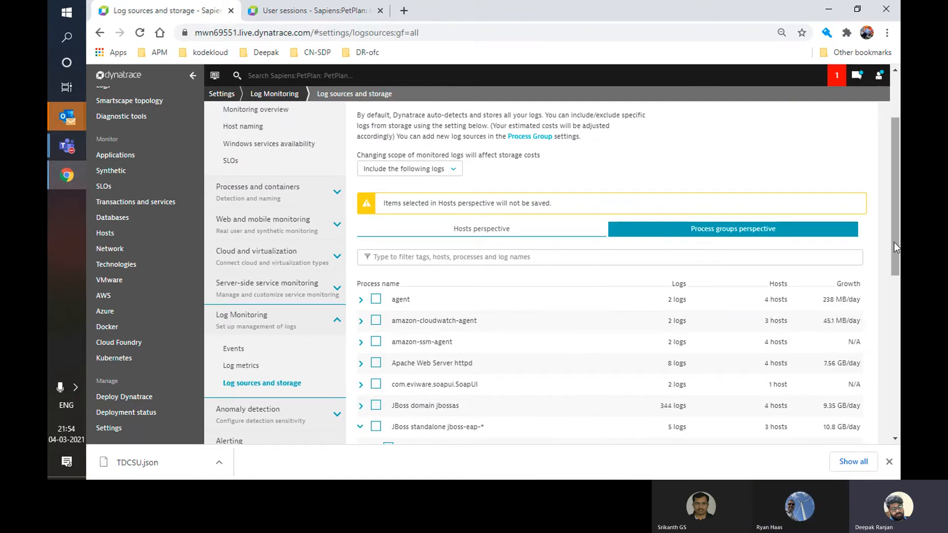
drag(894, 242, 897, 410)
scroll(688, 268, up, 6)
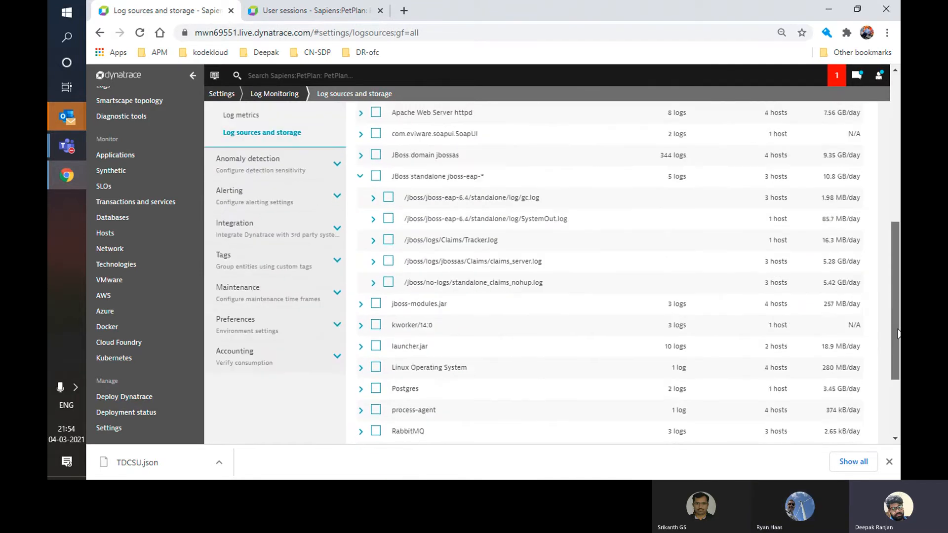
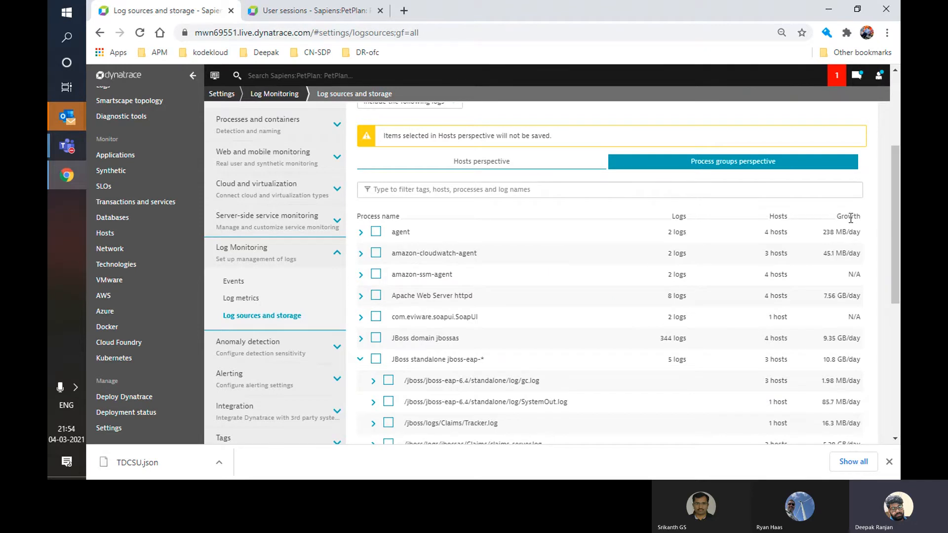
scroll(621, 172, up, 3)
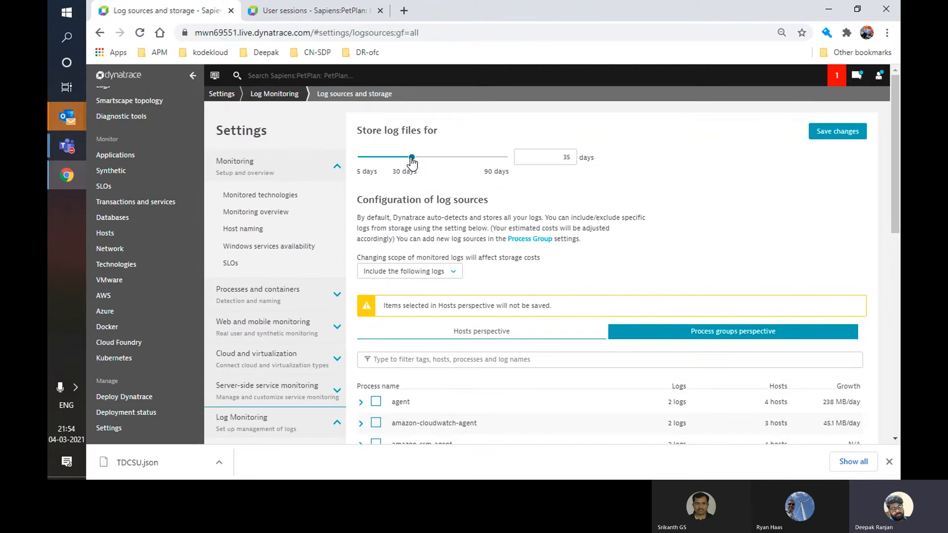
drag(411, 161, 360, 163)
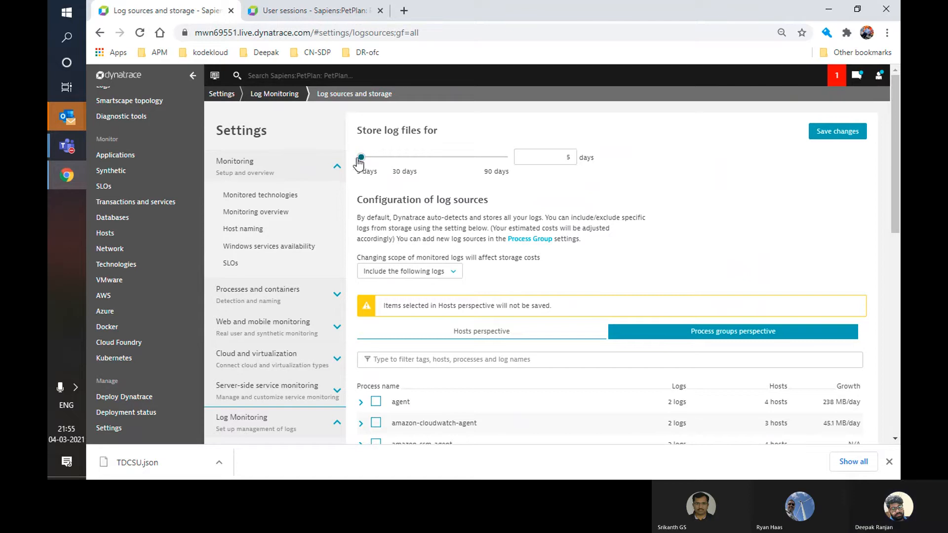
click(826, 135)
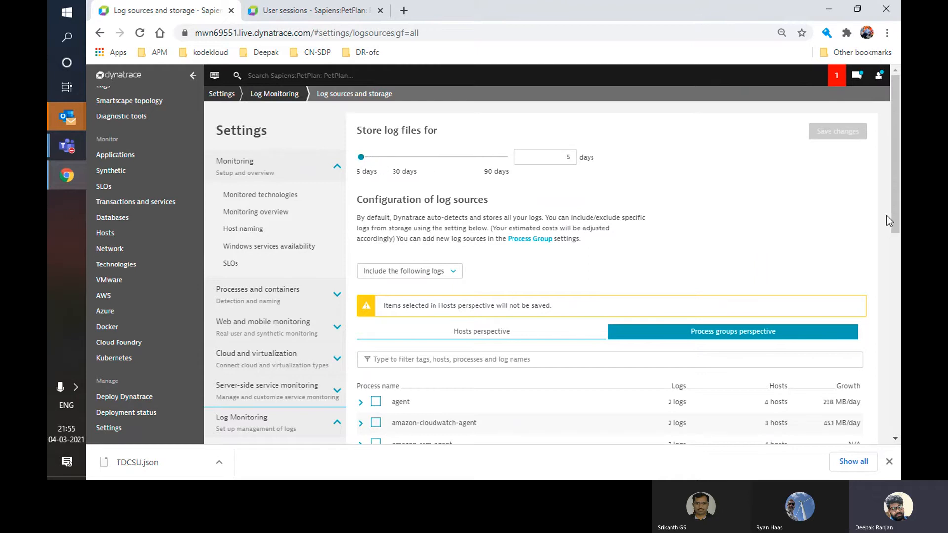
Step: View the log sources in the Hosts perspective and return to the Process groups perspective
drag(895, 198, 895, 249)
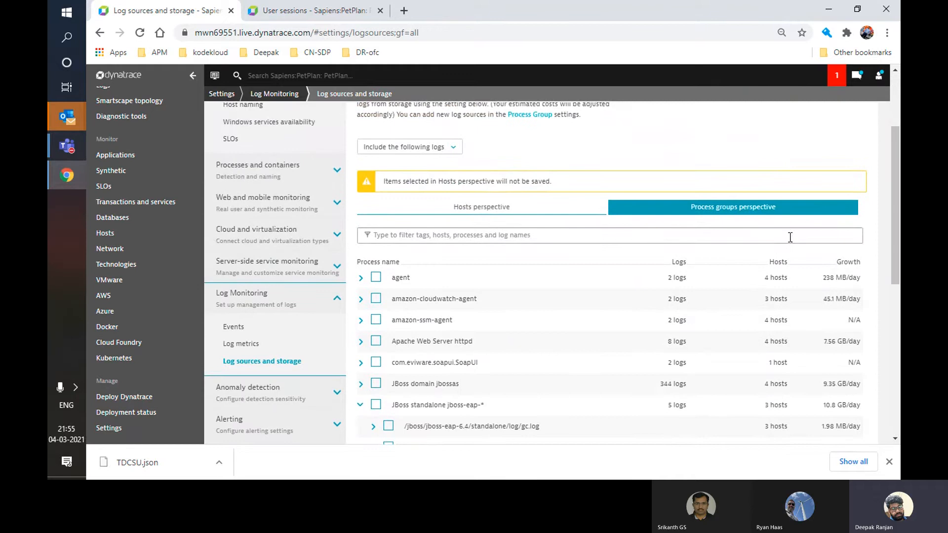
click(489, 210)
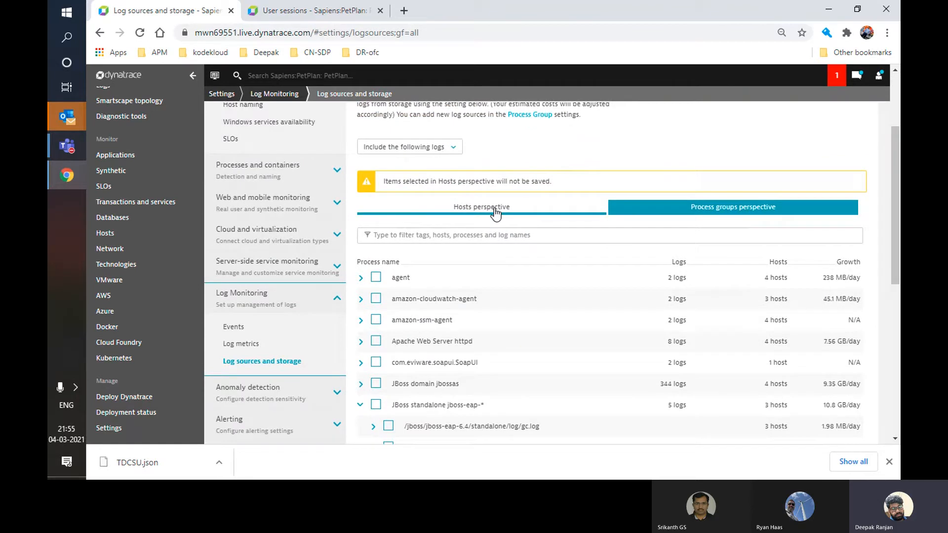
click(740, 209)
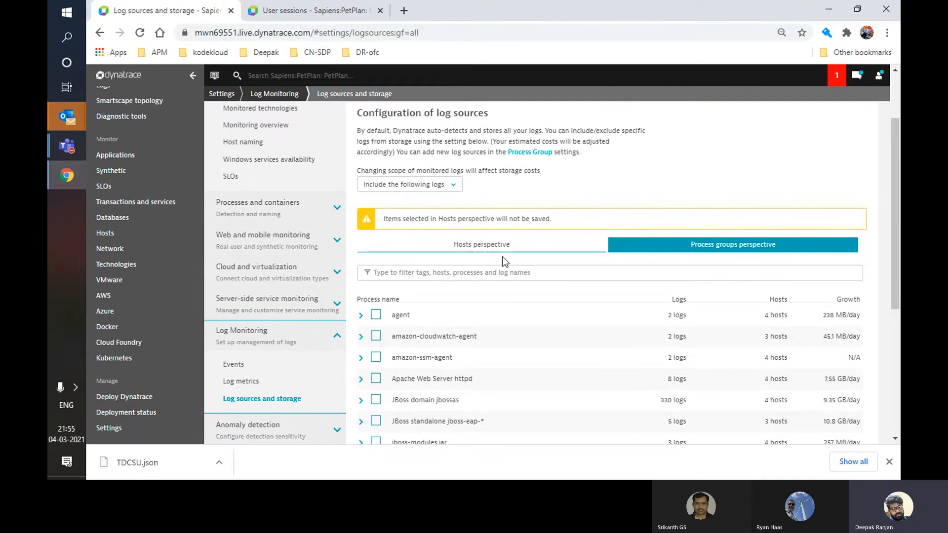
Step: Open the Hosts page in a new browser tab and switch to it
right_click(107, 232)
click(138, 239)
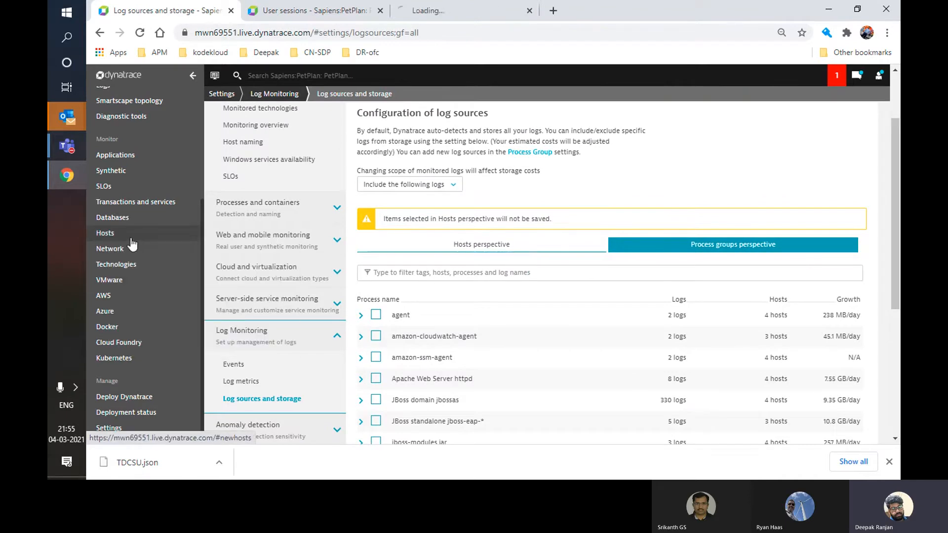
click(473, 10)
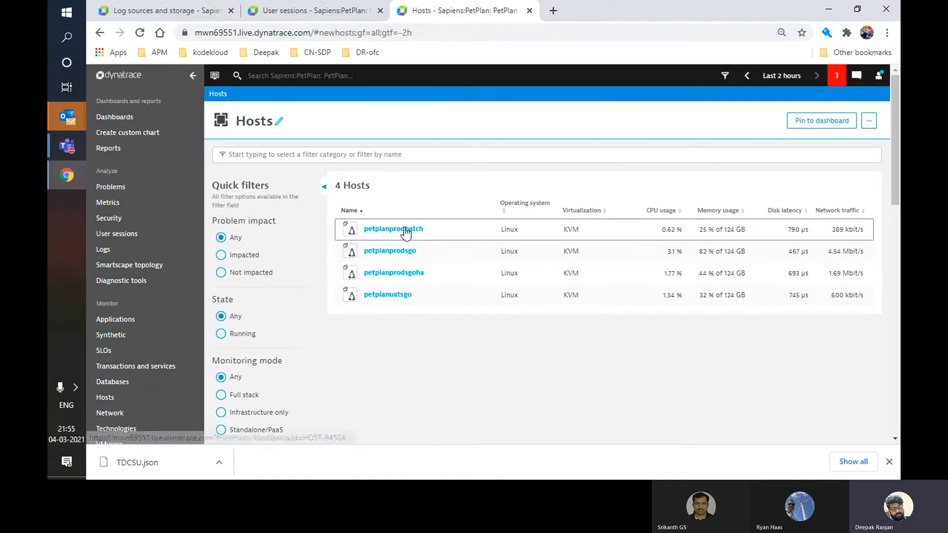
Step: Open the /var/log/messages log from the petplanprodbatch host's details page
click(405, 230)
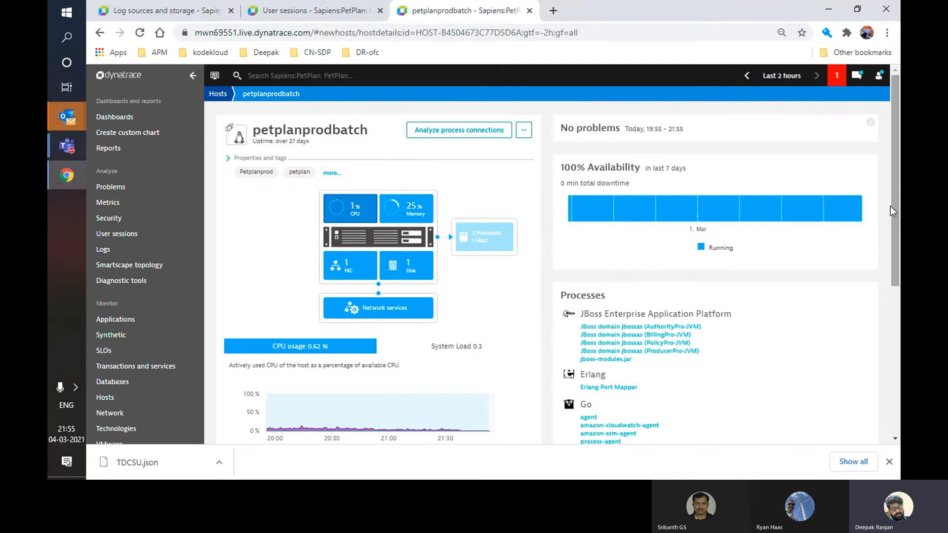
scroll(896, 206, down, 5)
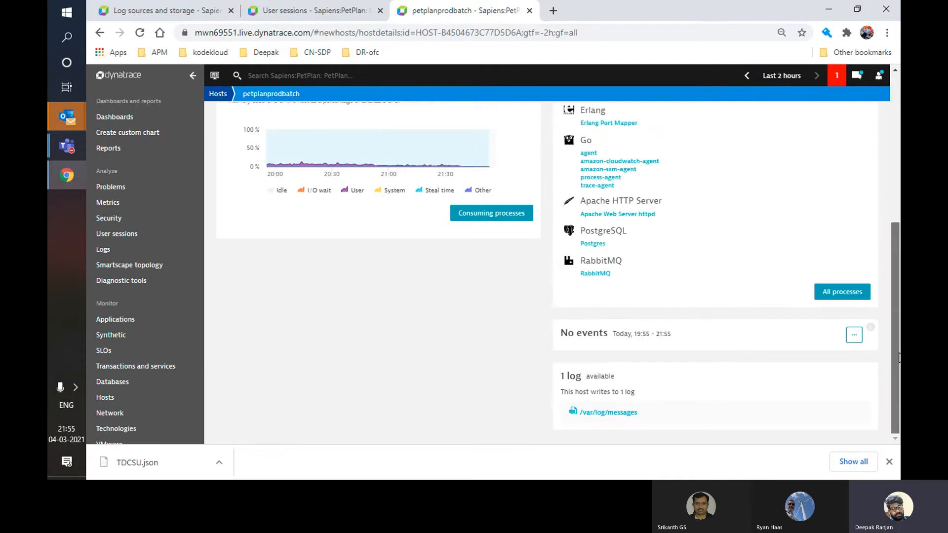
click(600, 418)
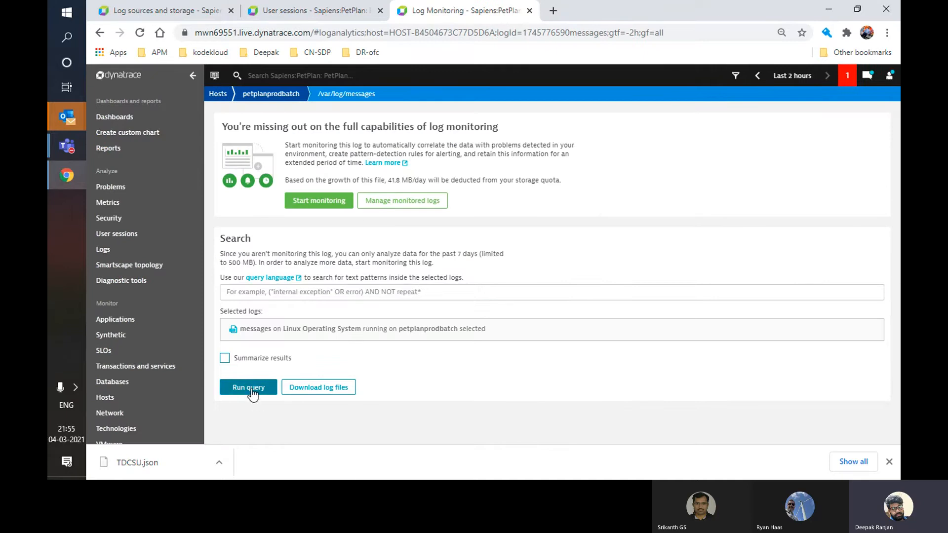
Step: Run the log query on the messages log without a search filter and highlight the text of the first WARN entry in the results
click(251, 389)
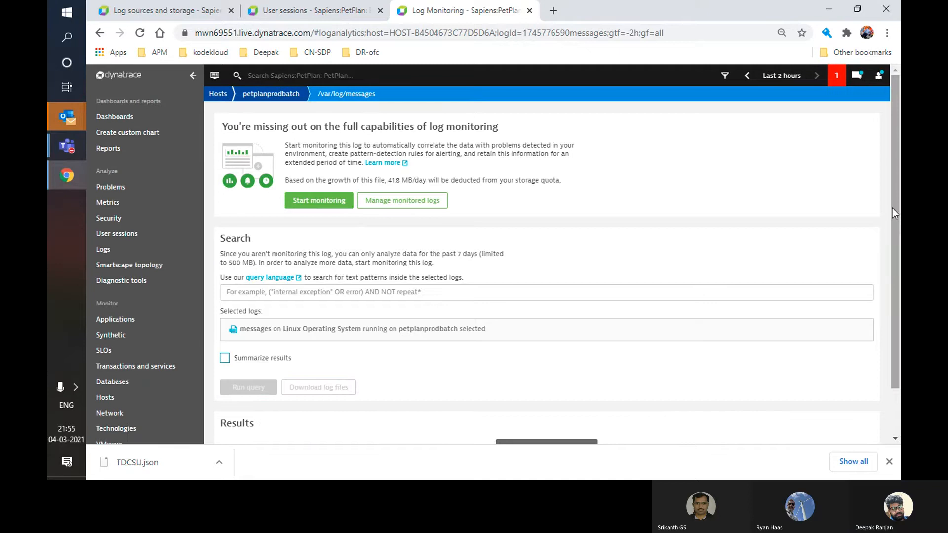
drag(894, 211, 900, 324)
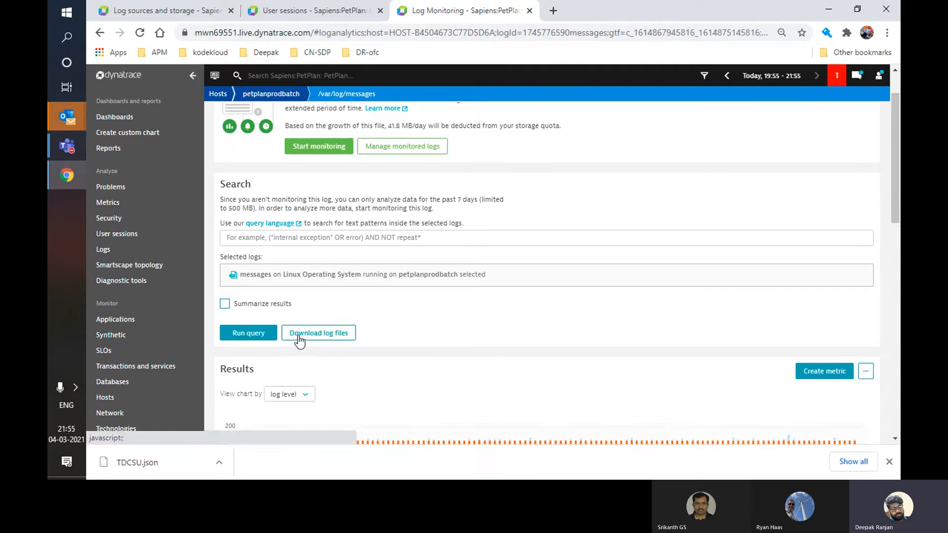
scroll(543, 272, down, 6)
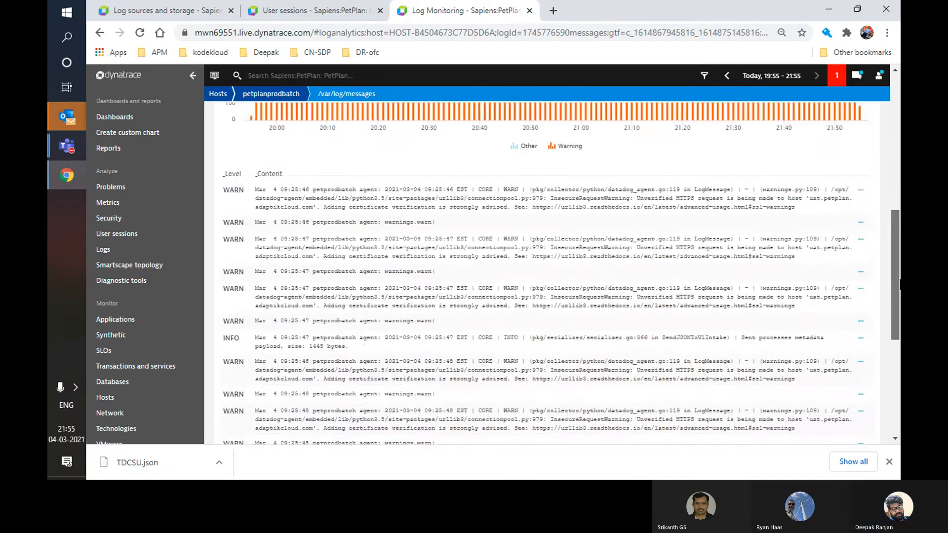
drag(899, 283, 899, 248)
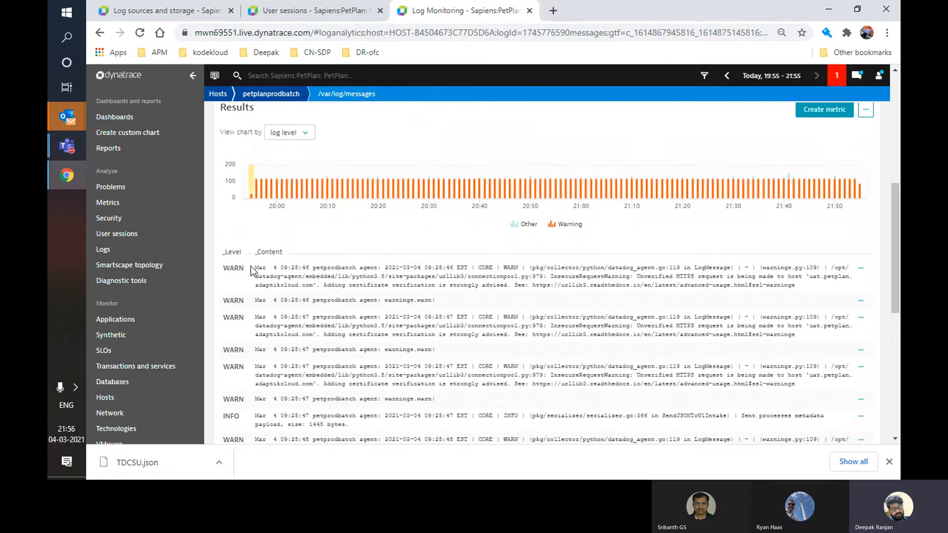
drag(253, 271, 804, 287)
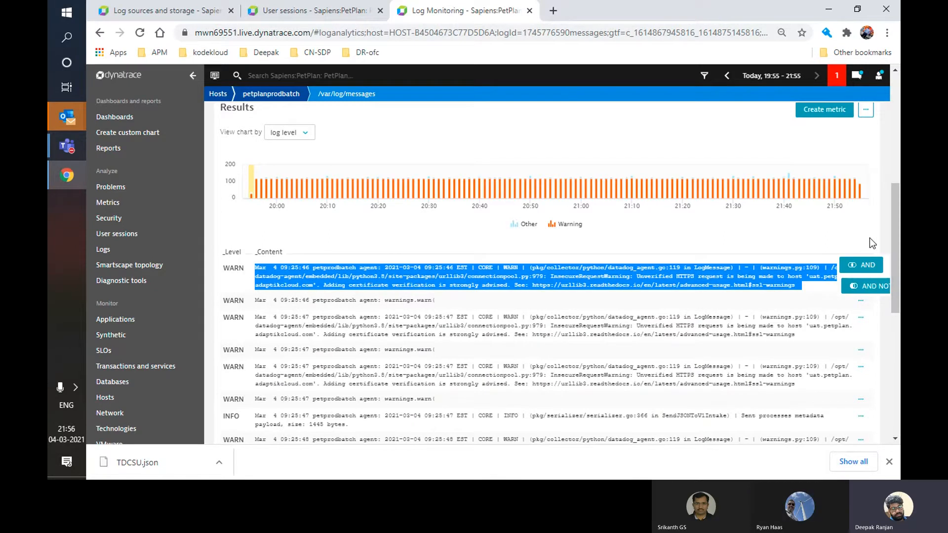
Step: Download the log files for the selected messages log
drag(892, 240, 889, 213)
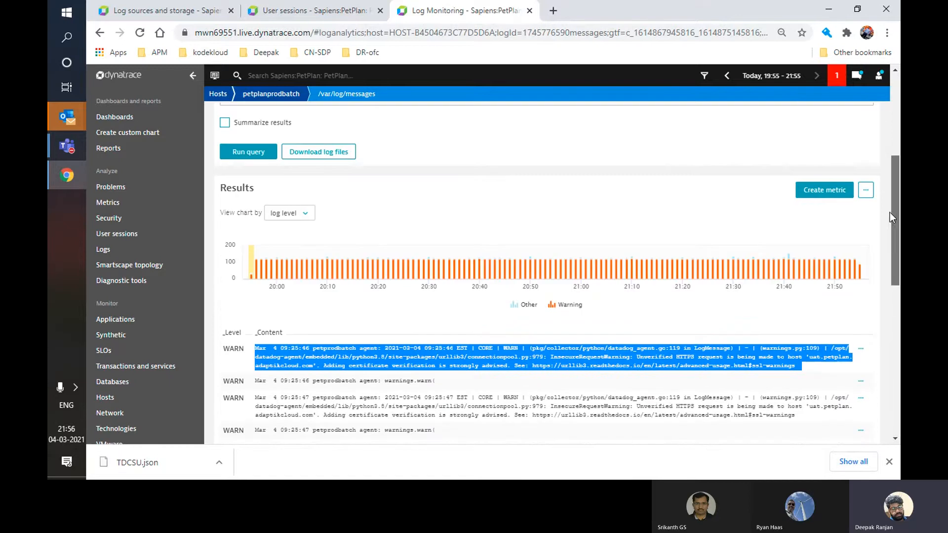
click(333, 153)
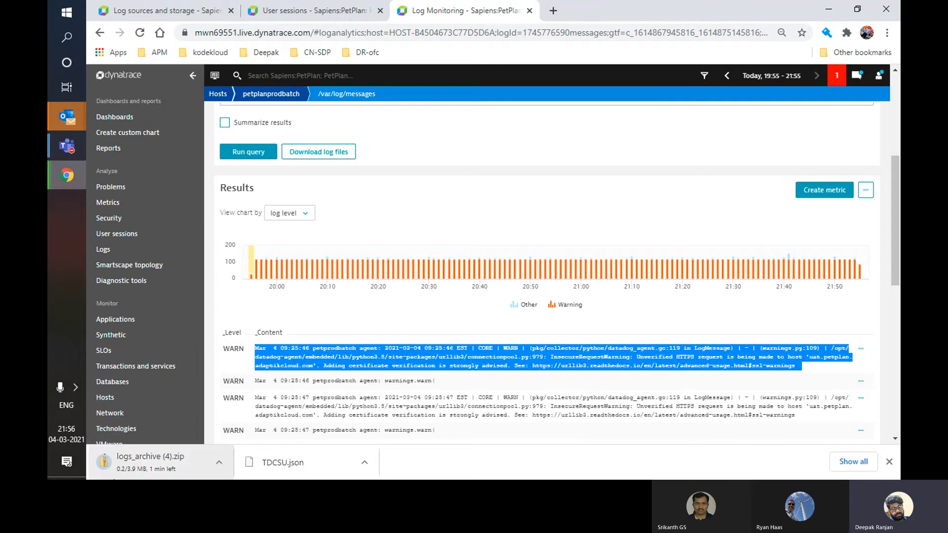
Step: Try to create a metric from the messages log results and dismiss the notice
click(822, 196)
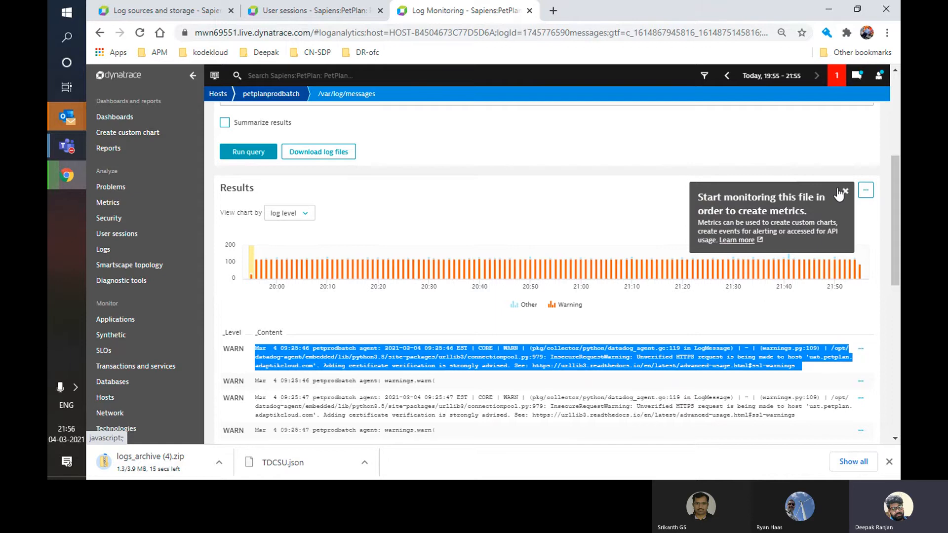
click(843, 191)
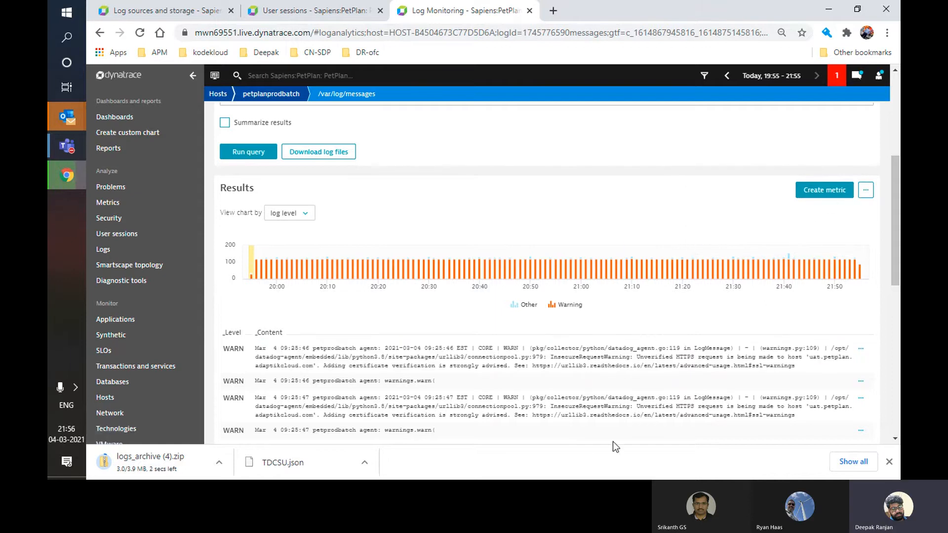
scroll(895, 259, down, 2)
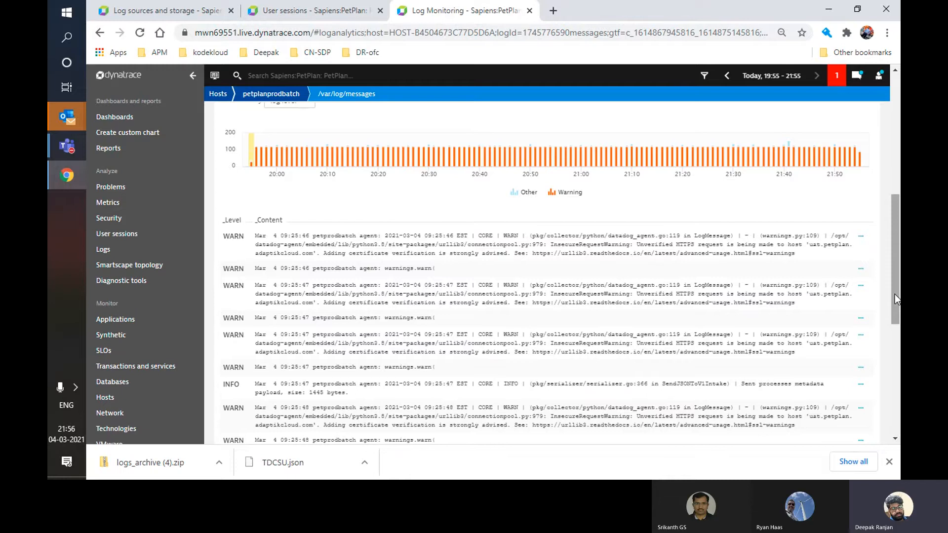
scroll(894, 294, up, 5)
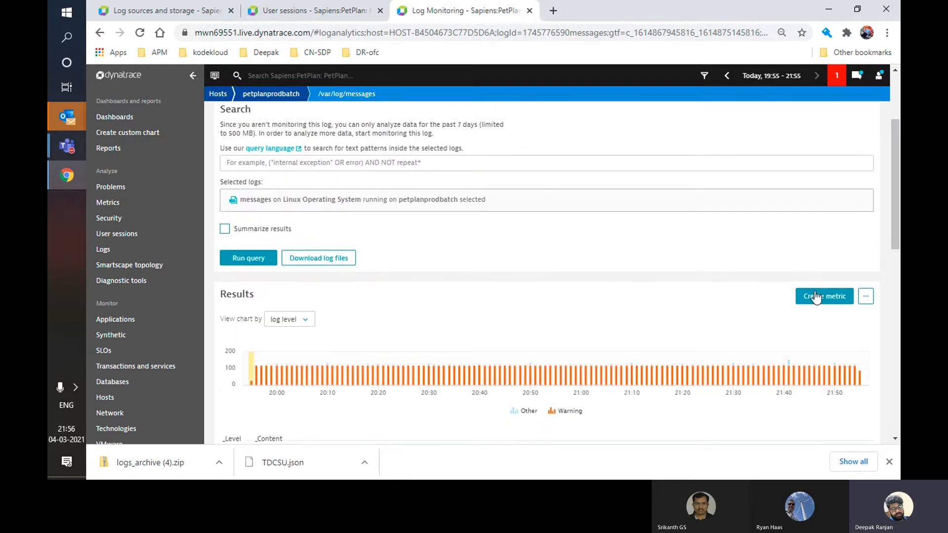
click(816, 296)
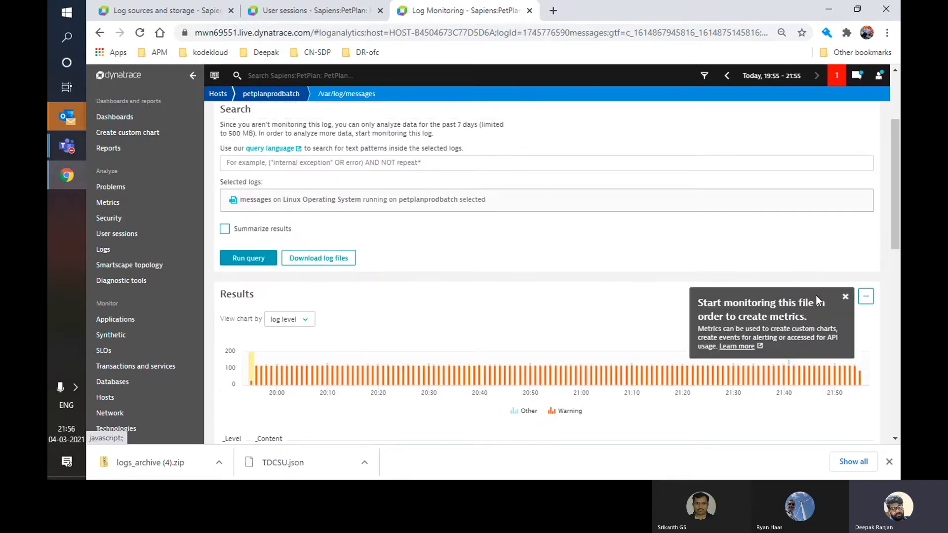
click(845, 298)
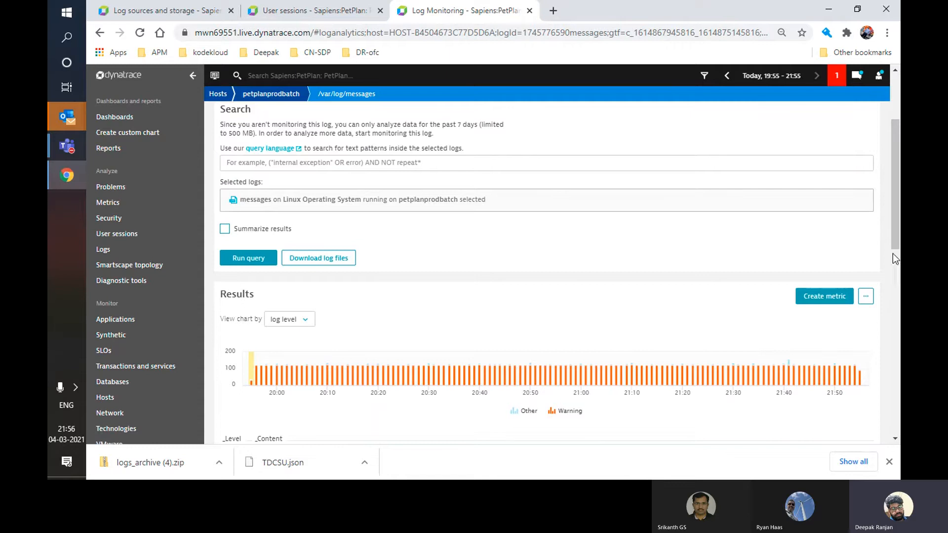
Step: Look through the first page of query results for the messages log, including the log level chart and the entries
drag(892, 253, 894, 191)
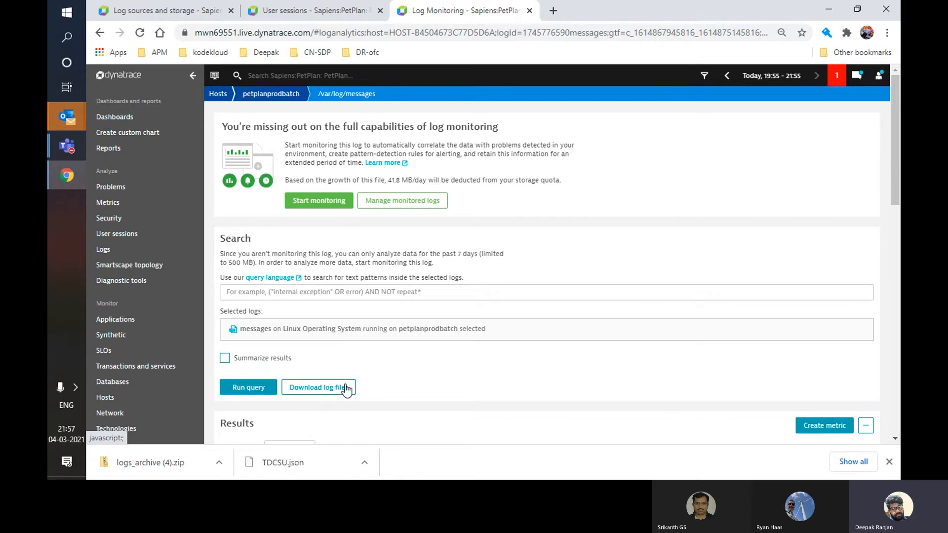
scroll(587, 359, down, 5)
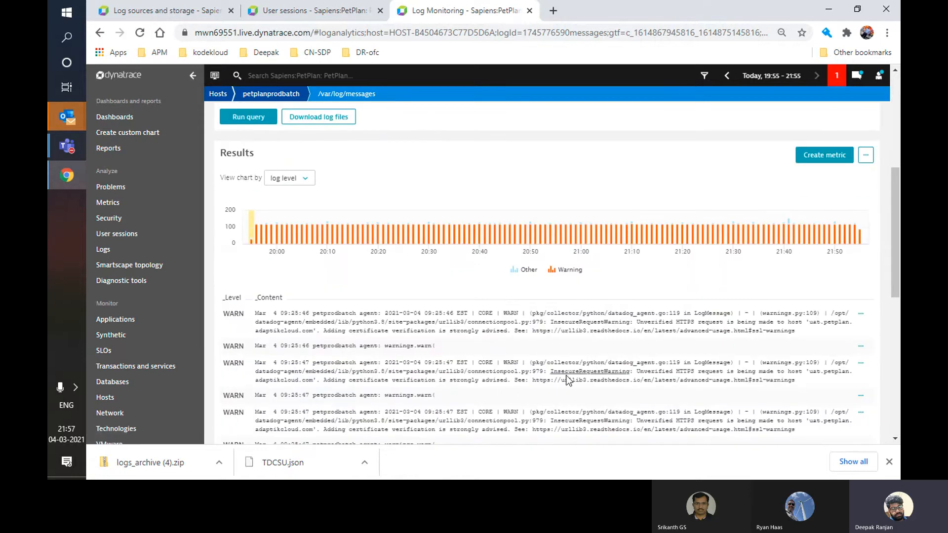
scroll(543, 389, down, 8)
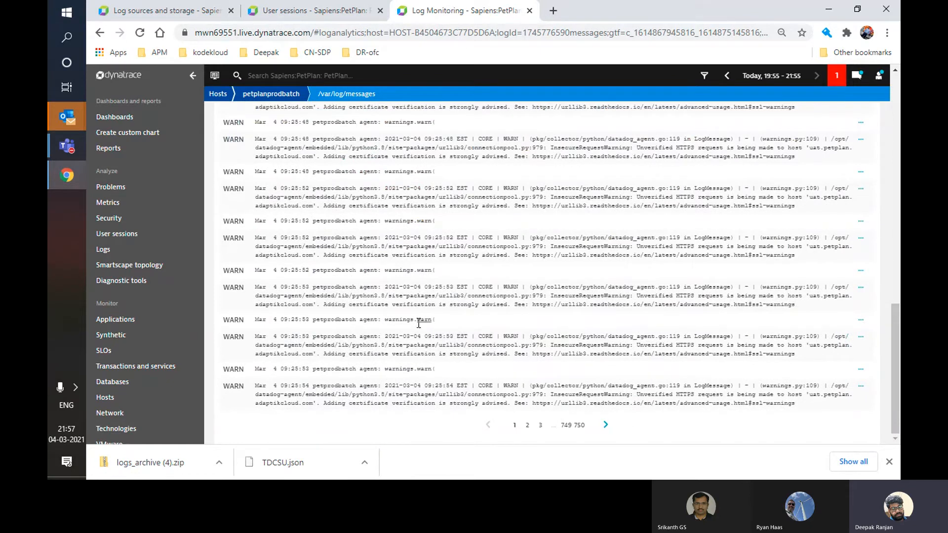
scroll(395, 328, up, 10)
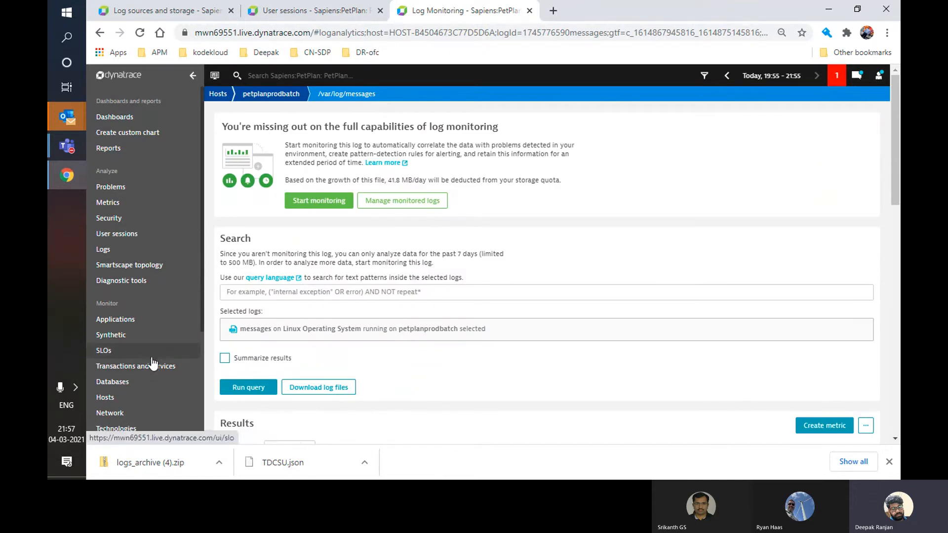
Step: Open the Technologies overview in a new browser tab and switch to it
scroll(156, 369, down, 3)
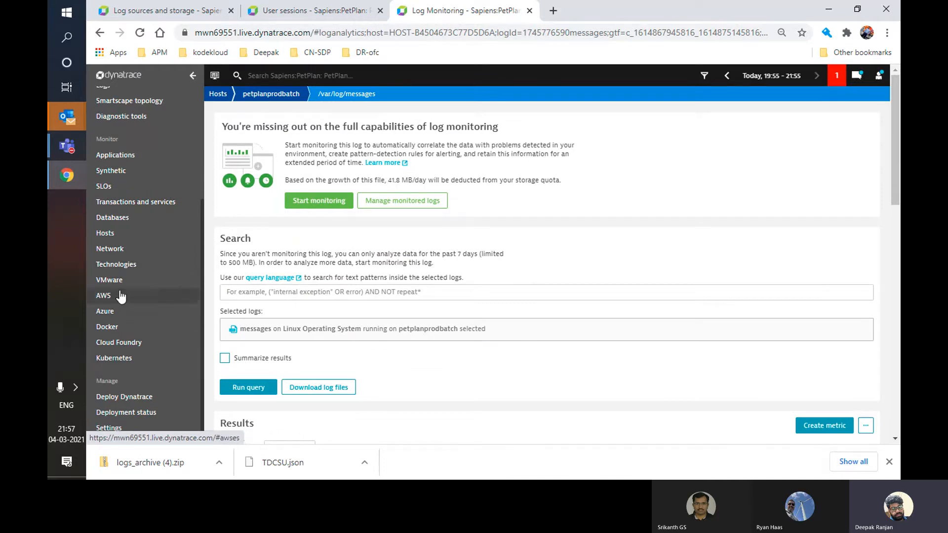
scroll(139, 304, up, 3)
scroll(133, 385, down, 3)
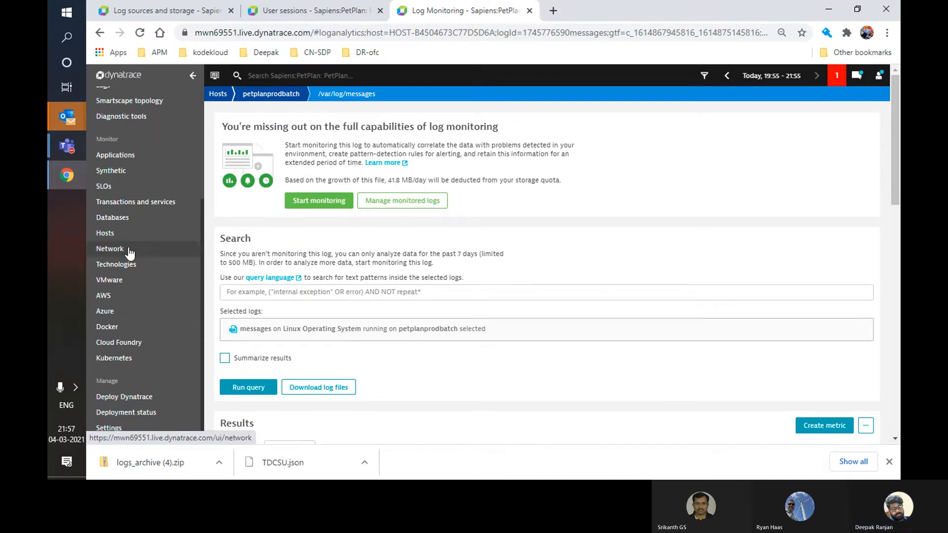
right_click(150, 264)
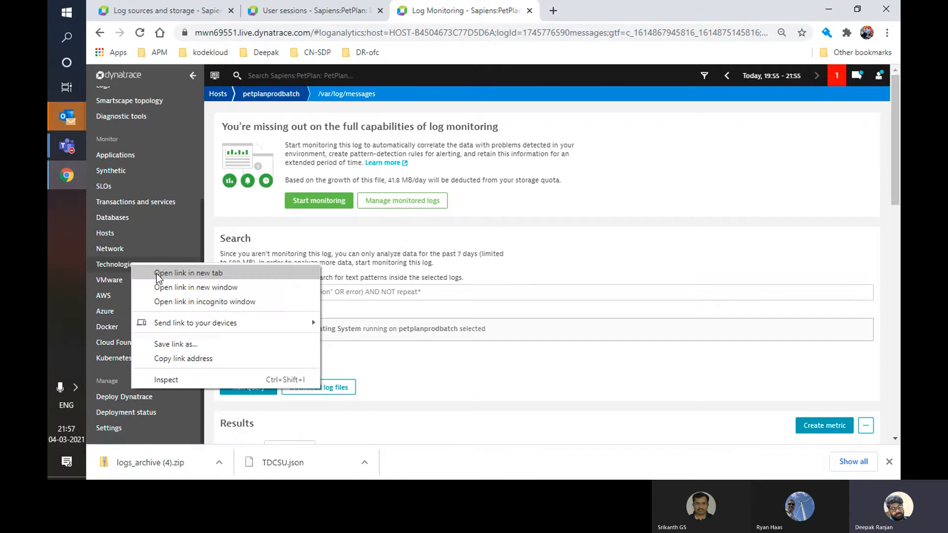
click(163, 271)
click(594, 6)
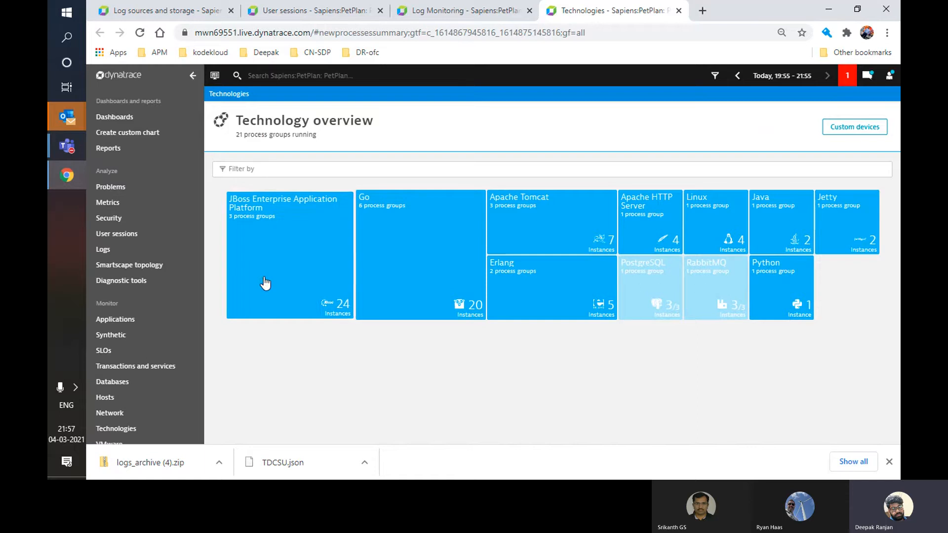
Step: Open the BillingPro-JVM process on petplanprodsgo from the JBoss domain jbossas process group and examine its available logs
click(306, 238)
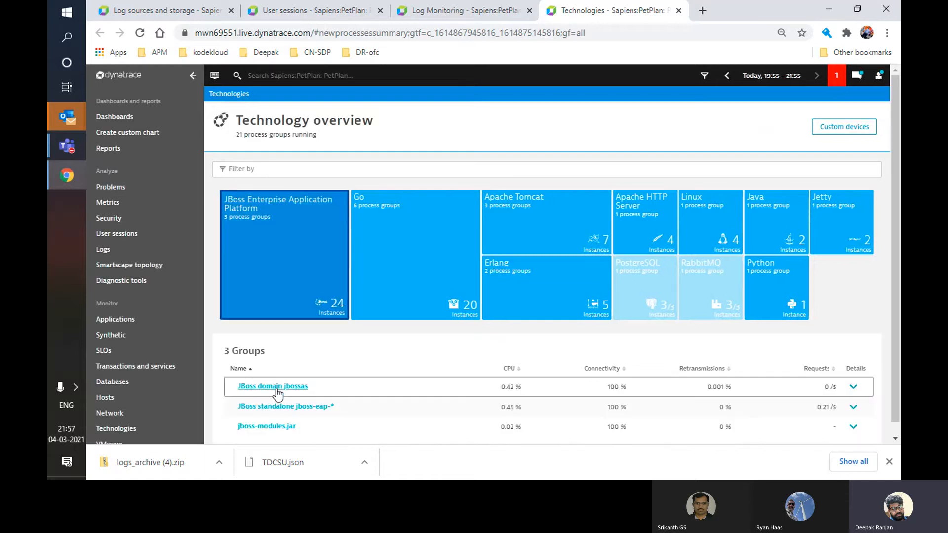
click(276, 387)
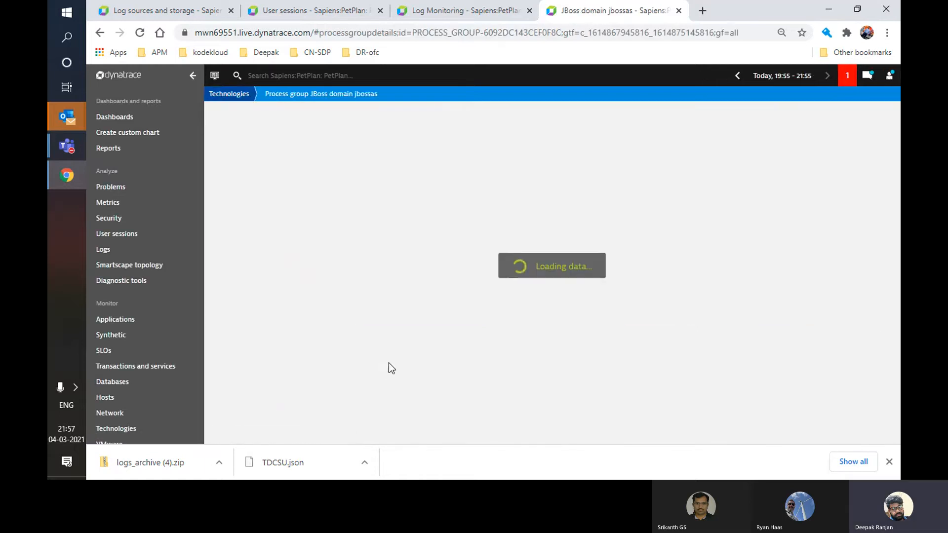
scroll(471, 237, down, 5)
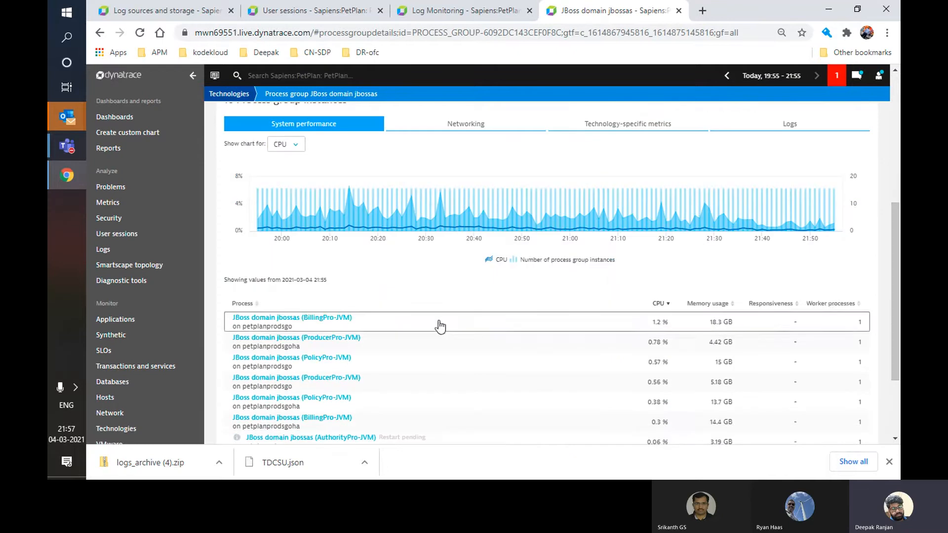
click(255, 319)
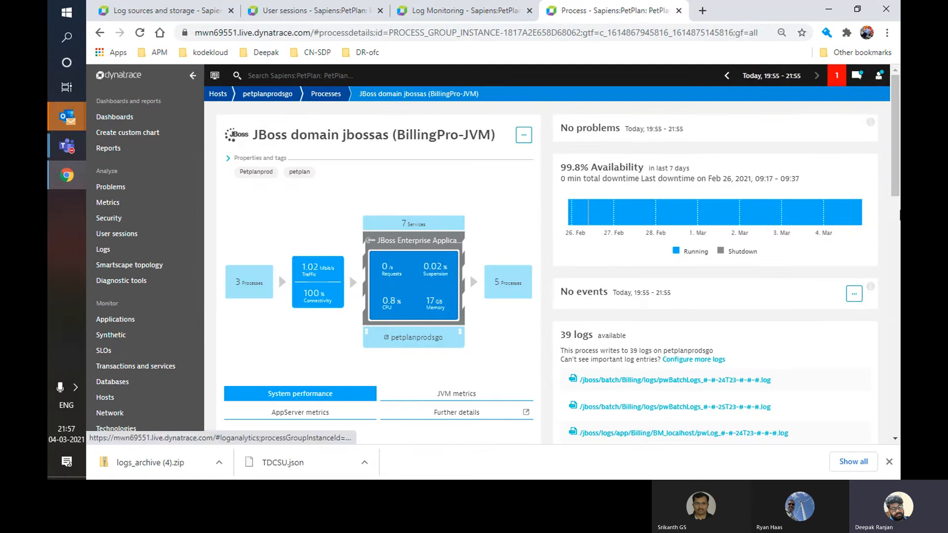
drag(894, 148, 899, 187)
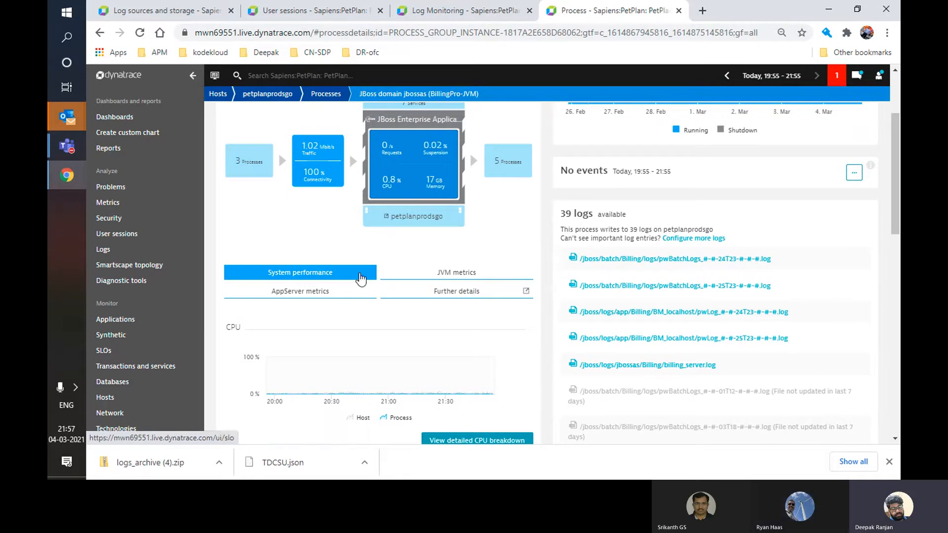
Step: Return to the Technologies overview and open the jboss-modules.jar process group under JBoss Enterprise Application Platform
click(298, 74)
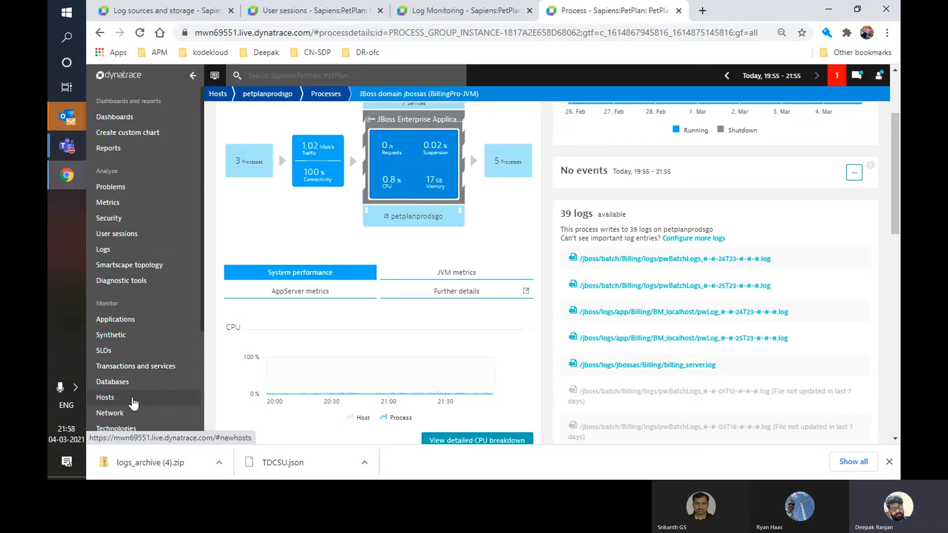
scroll(143, 390, down, 3)
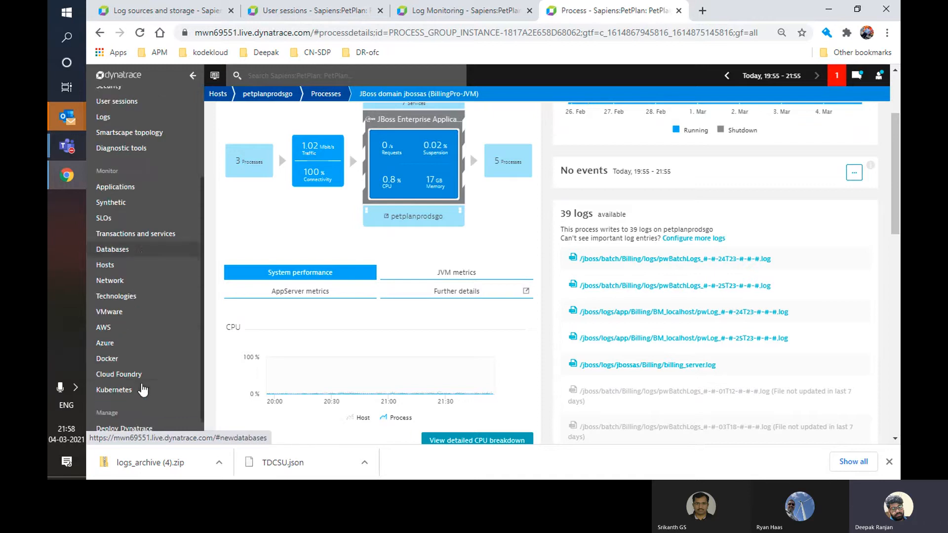
scroll(143, 389, down, 1)
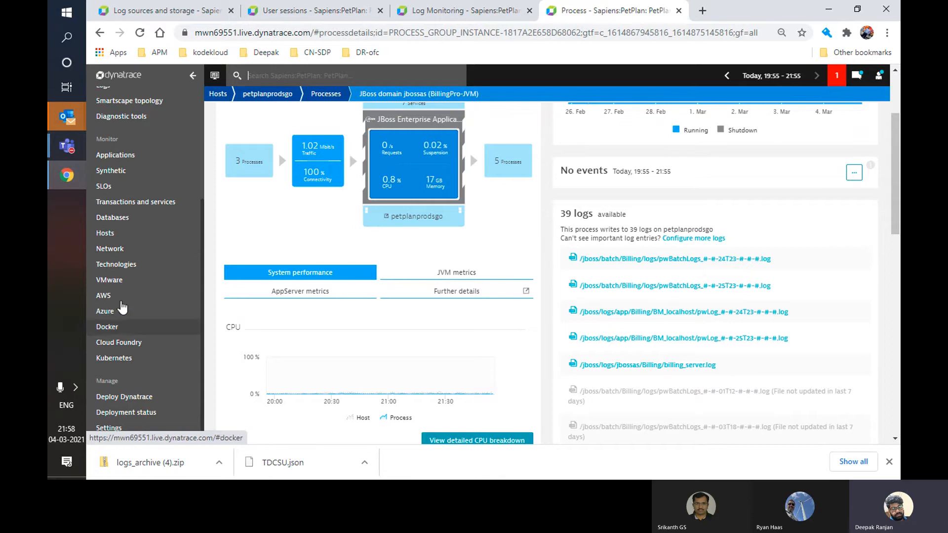
click(126, 262)
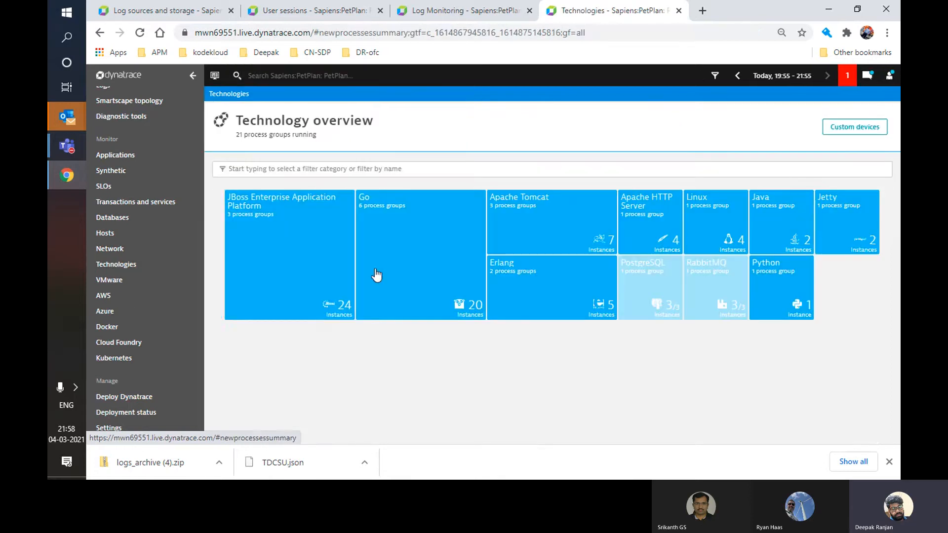
click(269, 277)
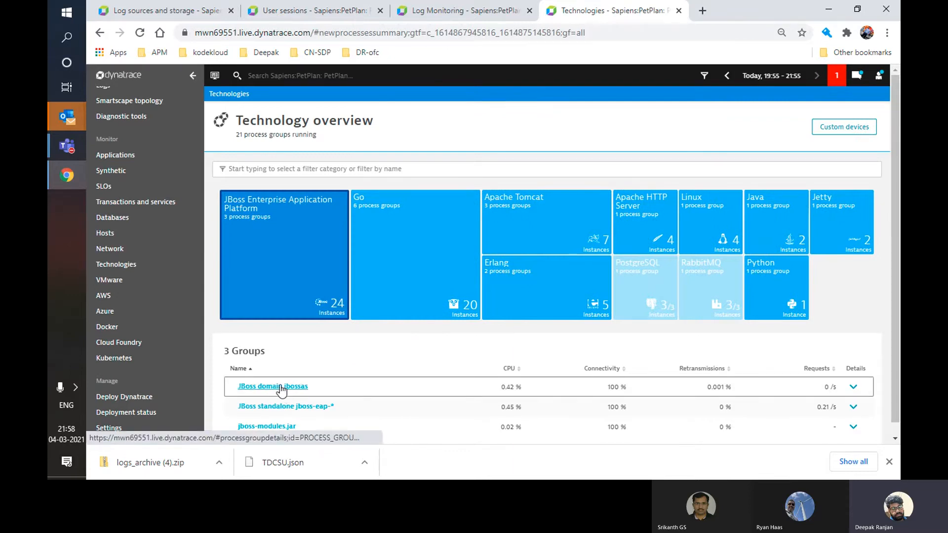
click(267, 428)
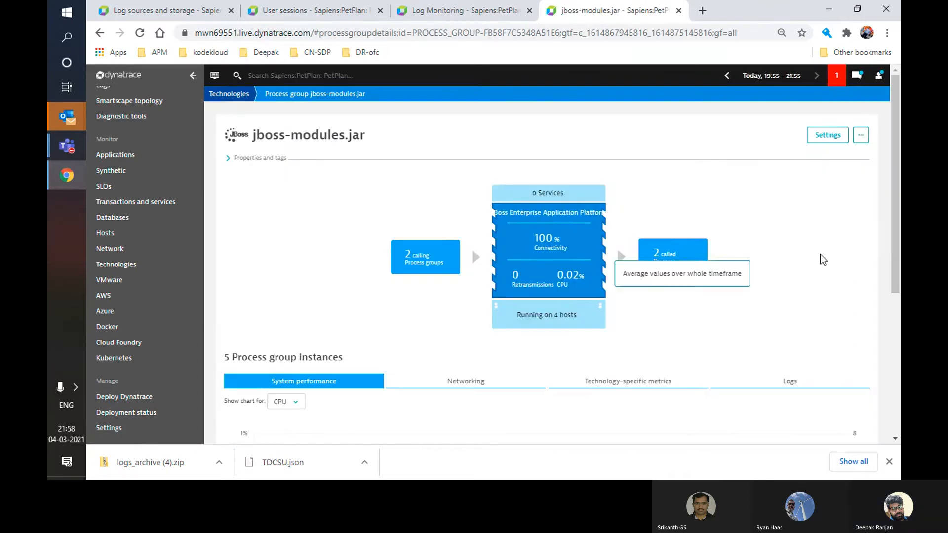
Step: Check the log availability of the jboss-modules.jar process with 0 % CPU on petplanuatsgo and return to the process group
scroll(550, 382, down, 5)
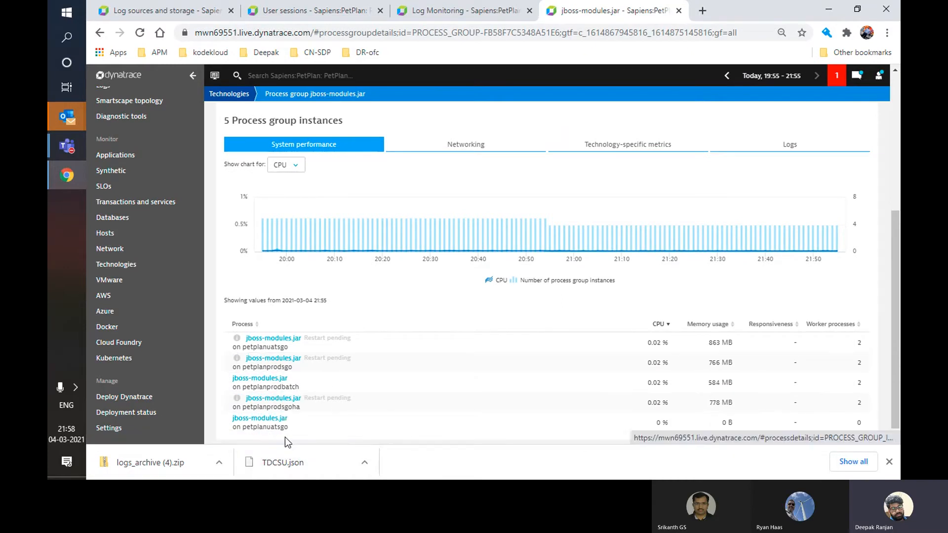
click(267, 419)
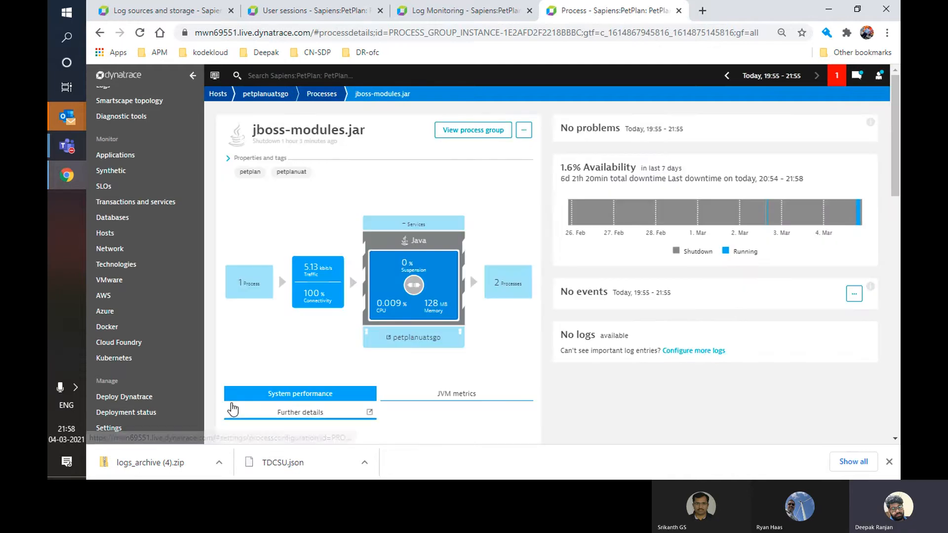
click(101, 33)
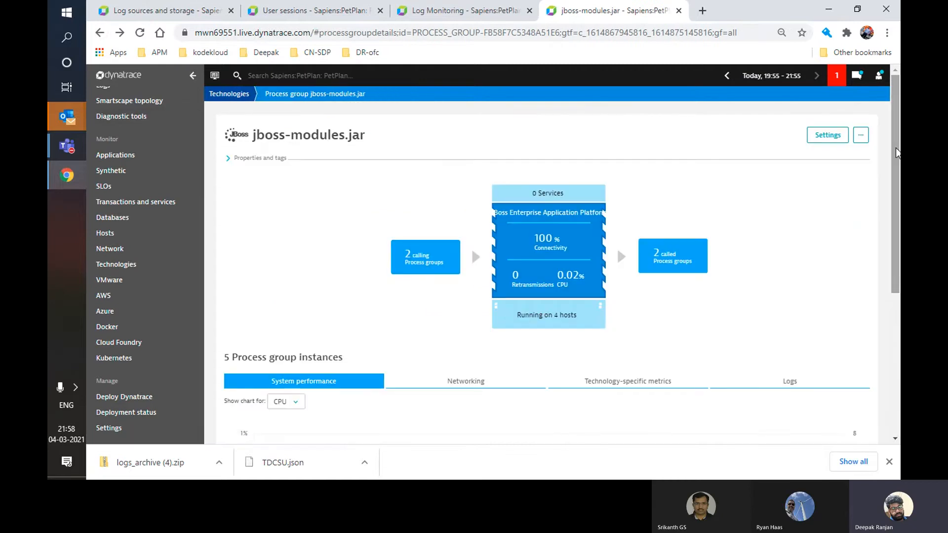
Step: Download the log files of host-controller.log from the jboss-modules.jar process on petplanprodbatch
drag(897, 153, 897, 294)
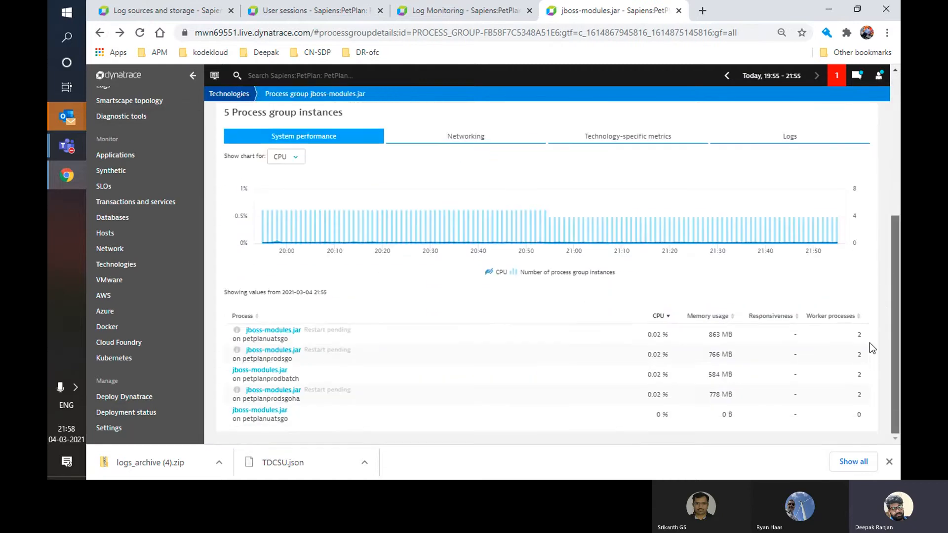
click(275, 371)
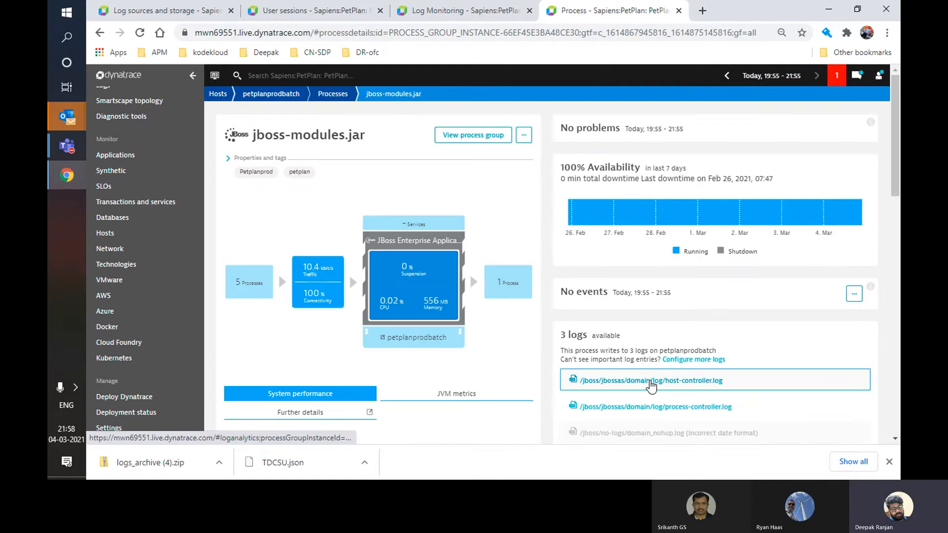
click(651, 381)
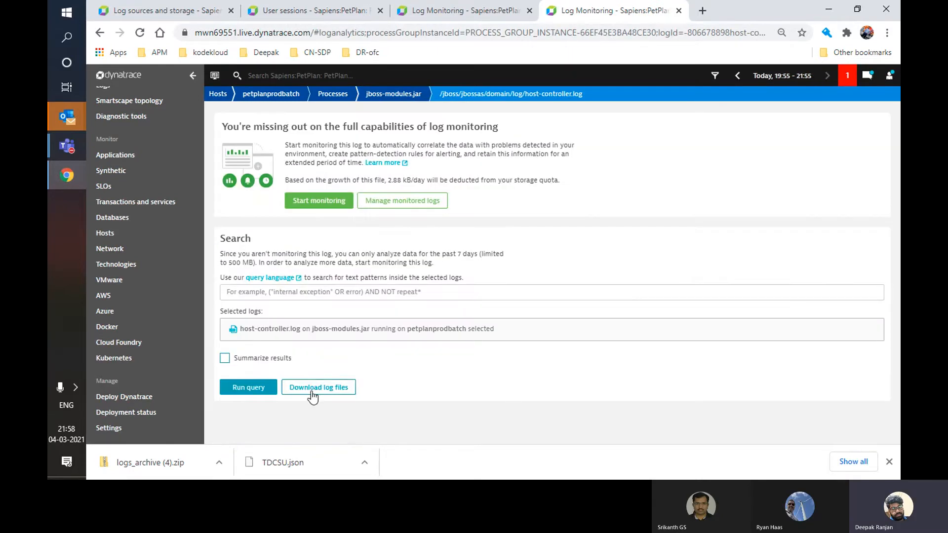
click(312, 390)
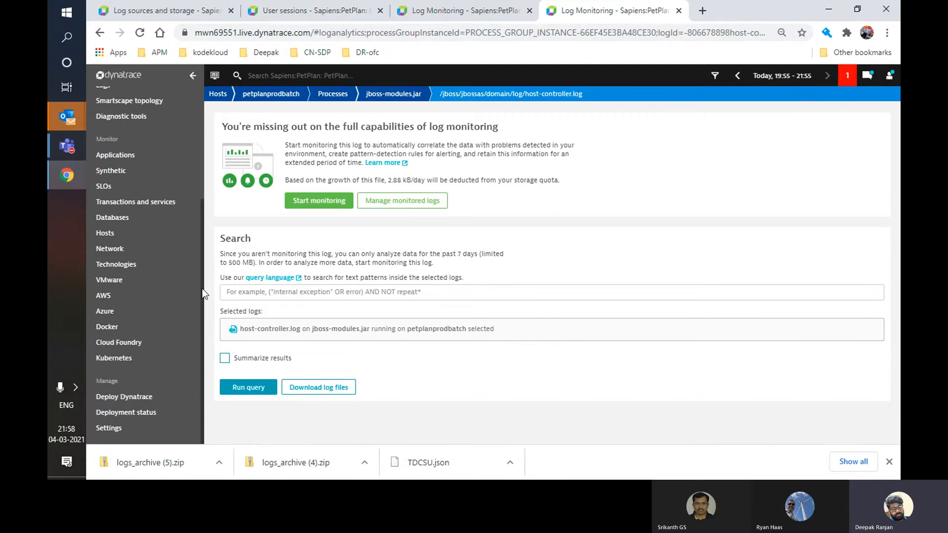
Step: Browse the services under Transactions and services and open BillingServiceEndPoint
drag(203, 288, 202, 219)
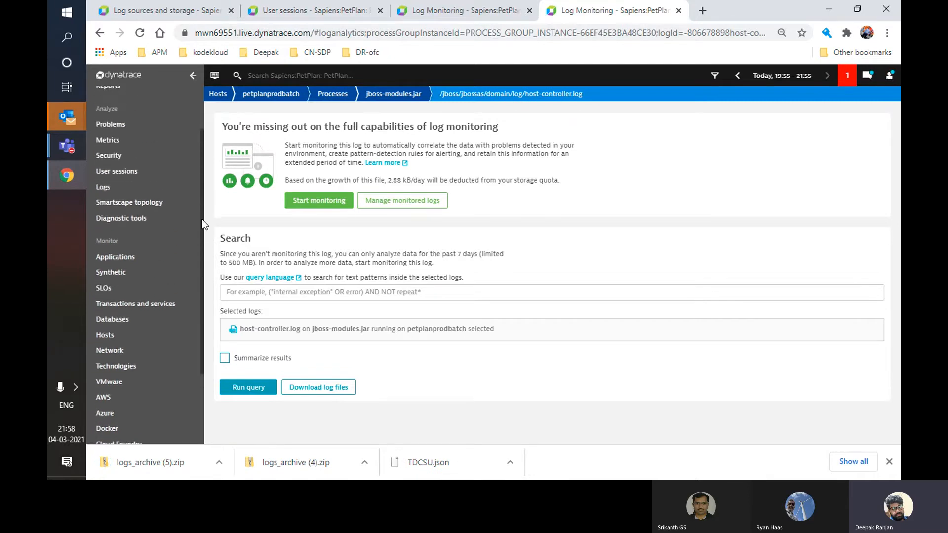
click(174, 309)
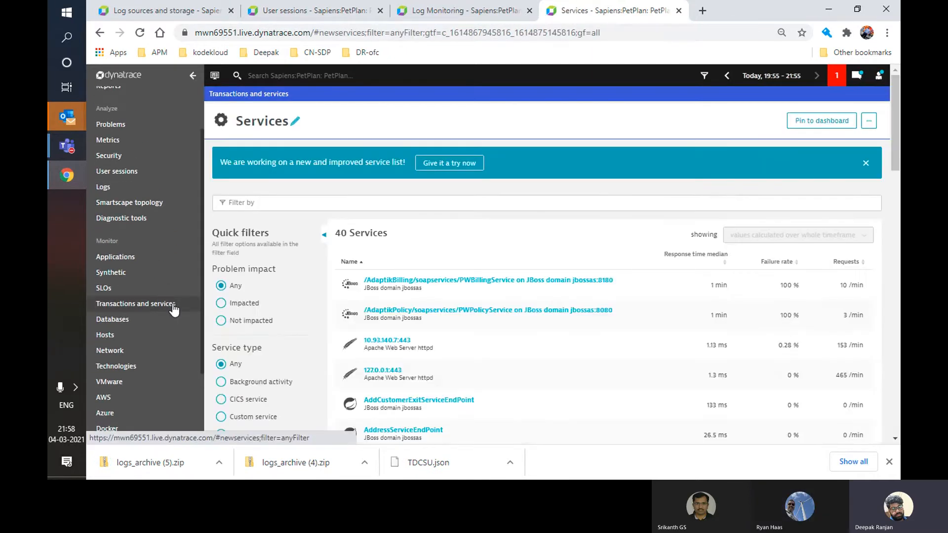
drag(895, 137, 894, 154)
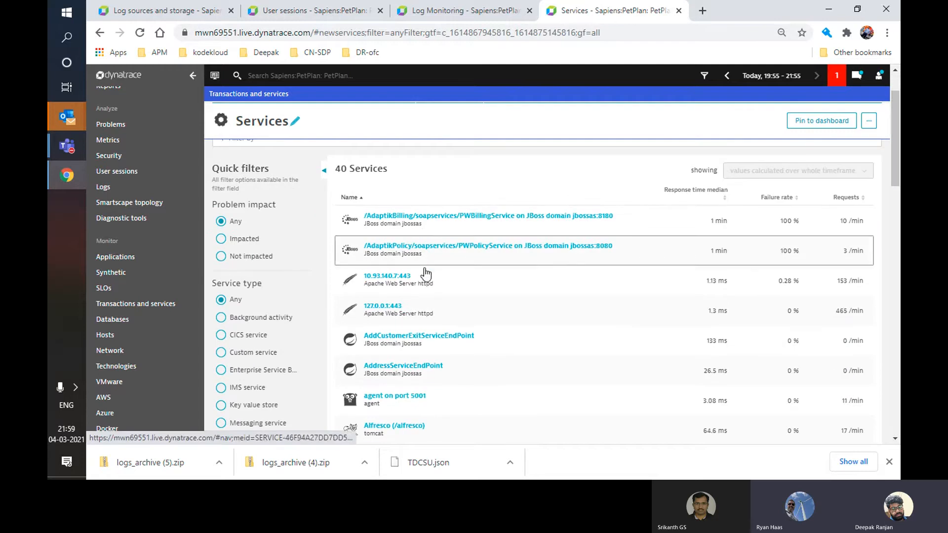
drag(893, 168, 895, 179)
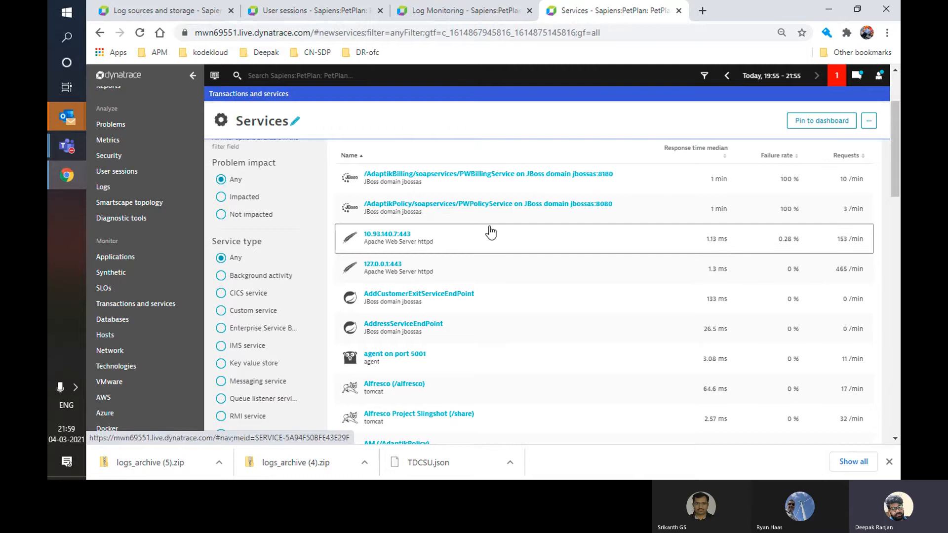
scroll(490, 232, down, 10)
scroll(456, 326, up, 1)
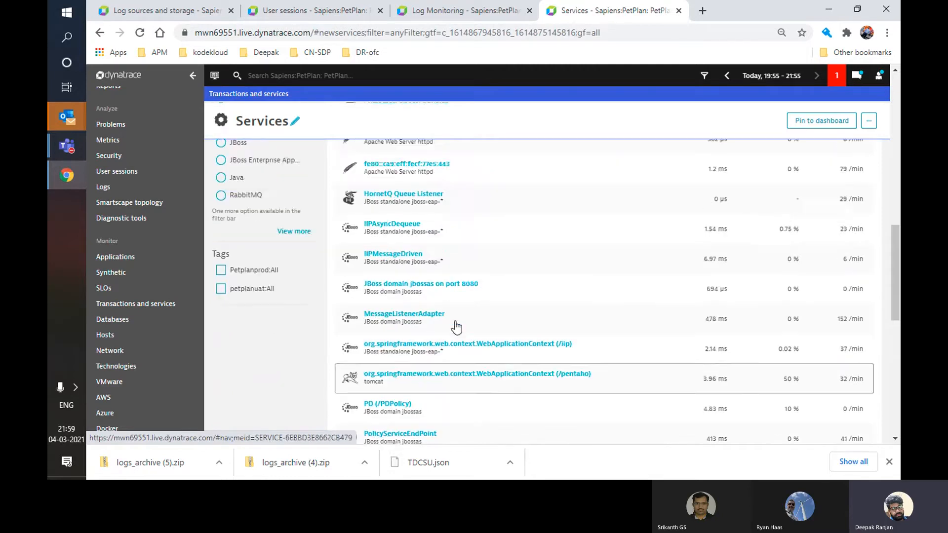
scroll(456, 327, up, 4)
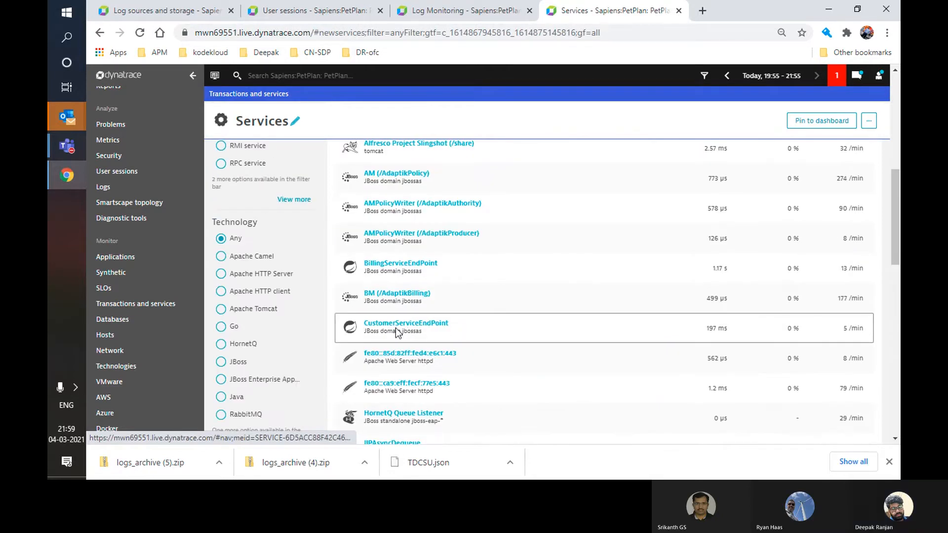
click(408, 273)
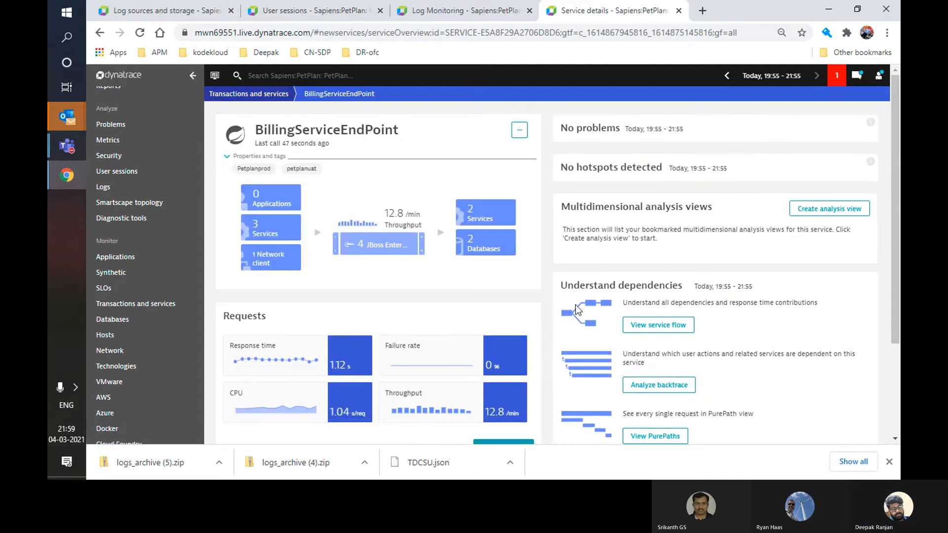
Step: Open the response time details of BillingServiceEndPoint, filter them to the invokeAccountManager request and show that request's additional actions
click(289, 356)
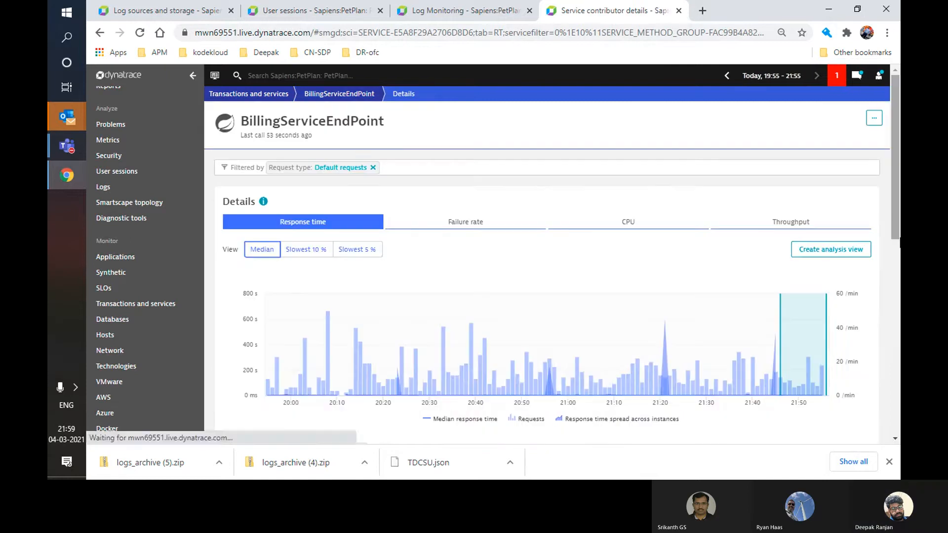
scroll(897, 177, down, 10)
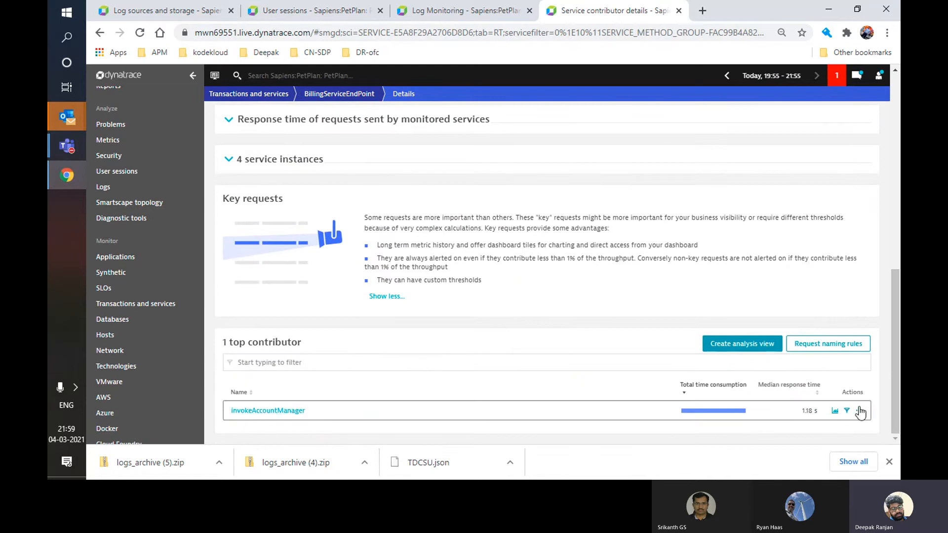
drag(892, 339, 892, 143)
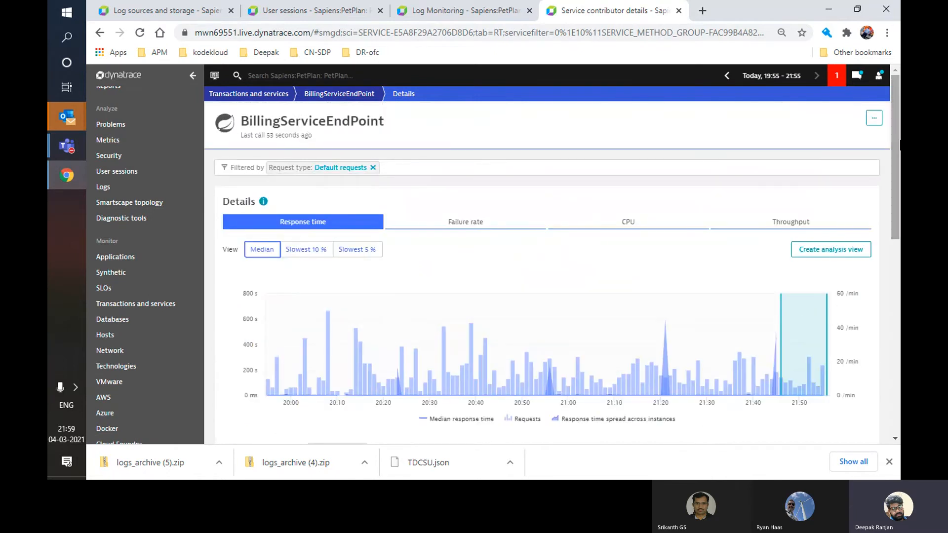
click(875, 118)
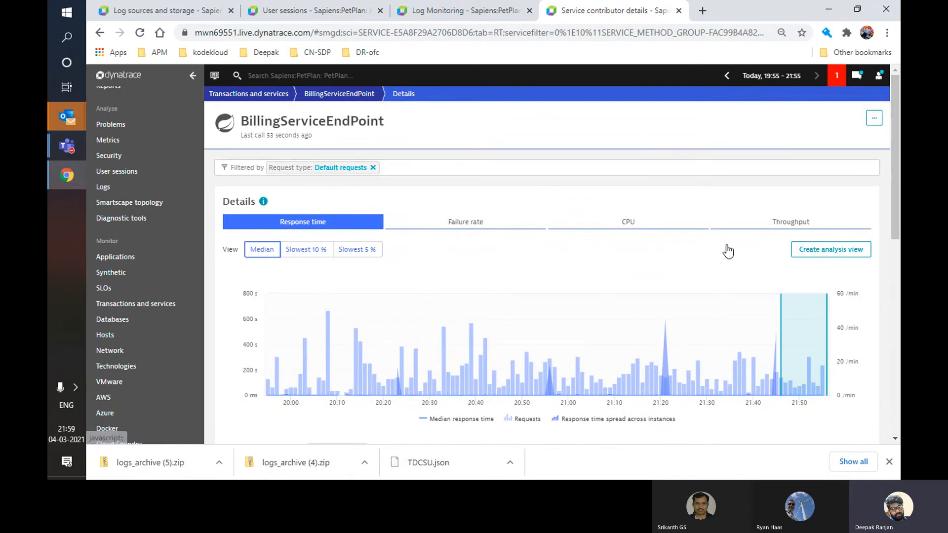
scroll(632, 306, down, 10)
click(287, 411)
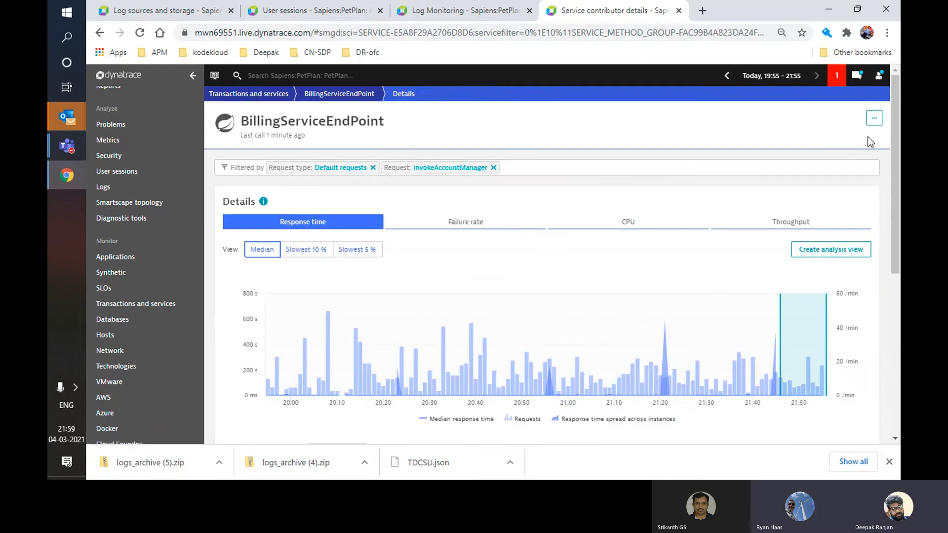
click(880, 119)
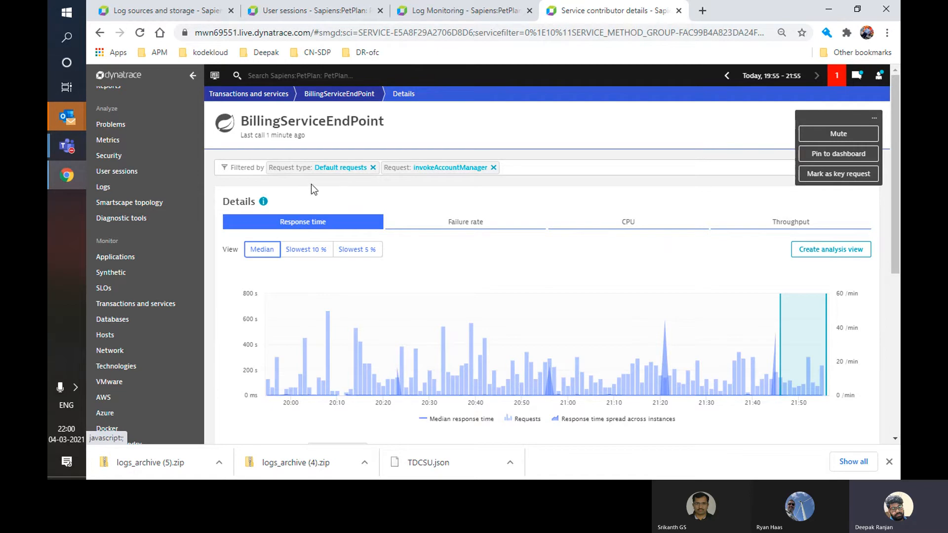
Step: Return to the services list, view the AdaptikBilling PWBillingService on port 8180 and go back to the list
click(159, 310)
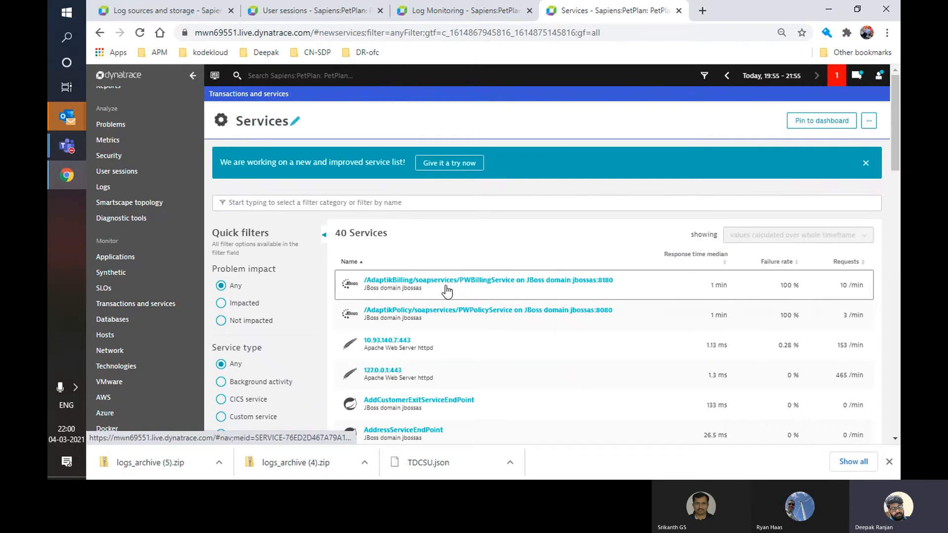
click(440, 286)
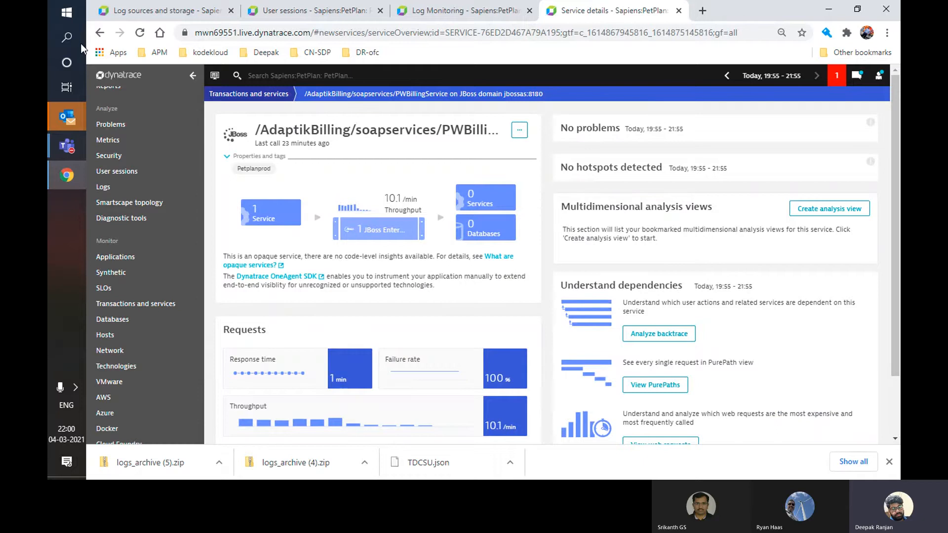
click(99, 33)
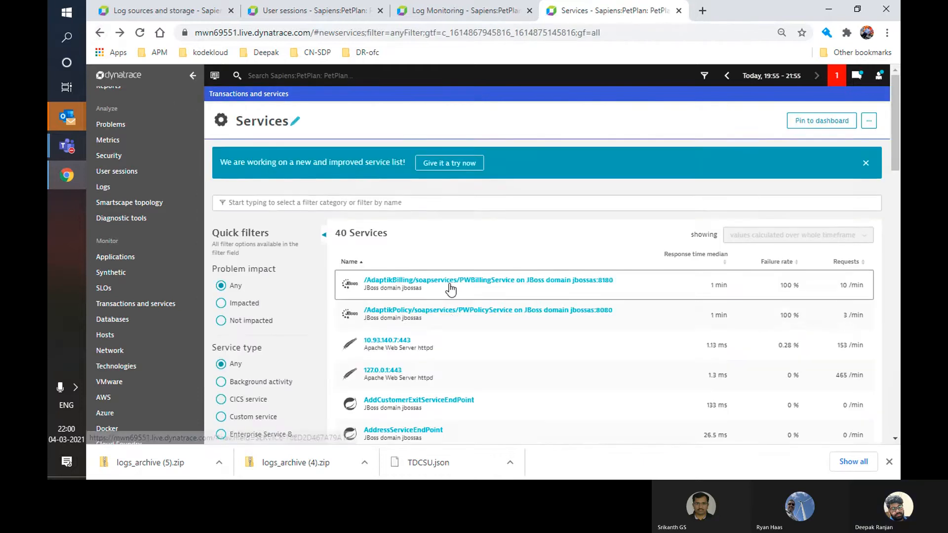
Step: Open the AM (/AdaptikPolicy) service and bring up its response time details
scroll(452, 305, down, 5)
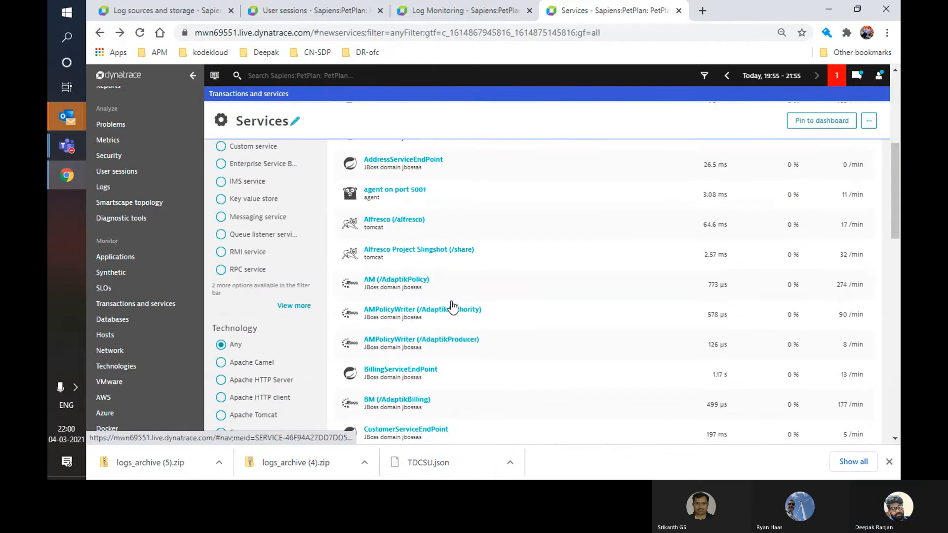
click(402, 283)
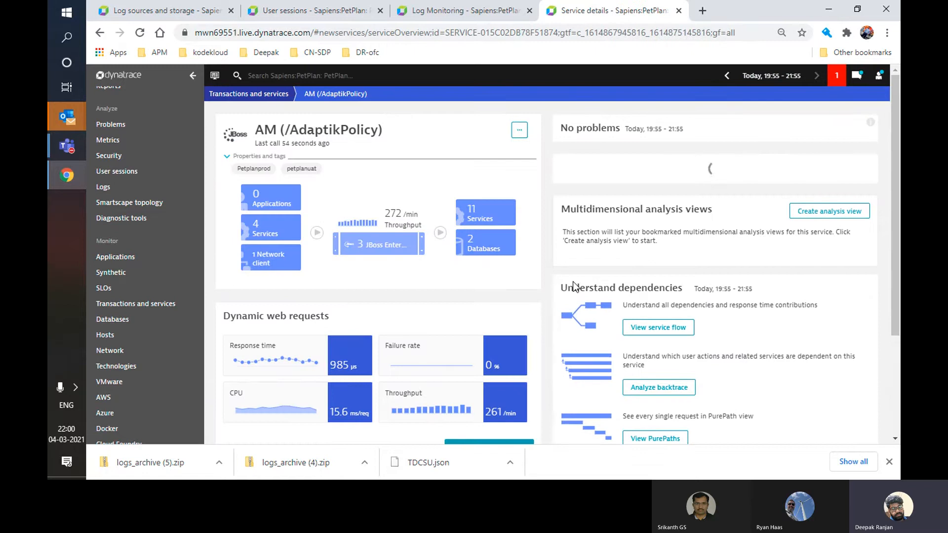
click(282, 363)
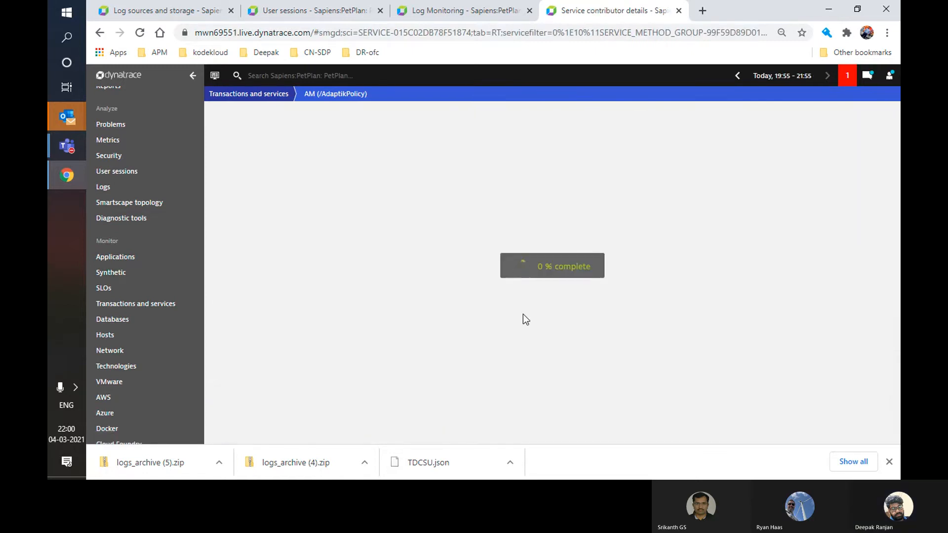
Step: Open the getCustomerDetail, fetchPoliciesAndQuotes, CustomerSearch.html and unresolved AM default-host WebRequest entries from the top requests in separate browser tabs
scroll(523, 314, down, 10)
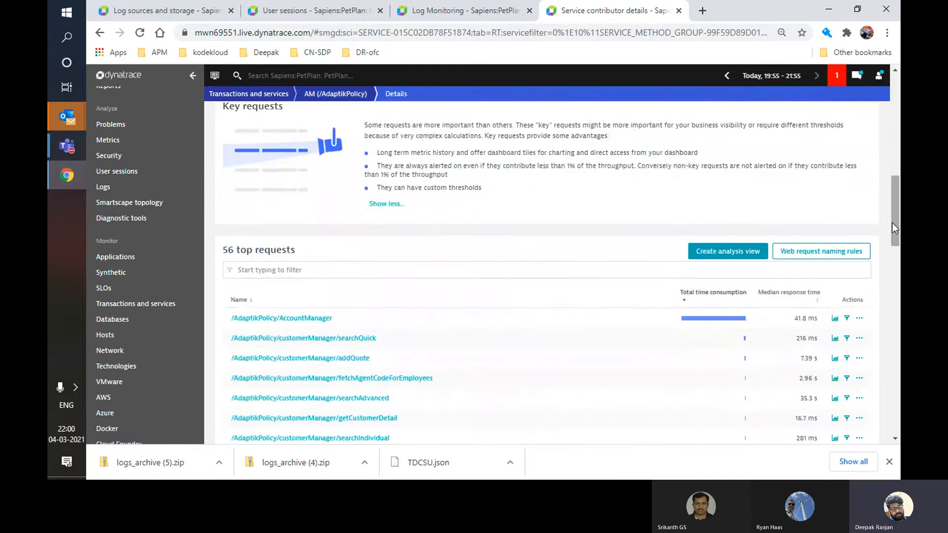
drag(892, 223, 893, 262)
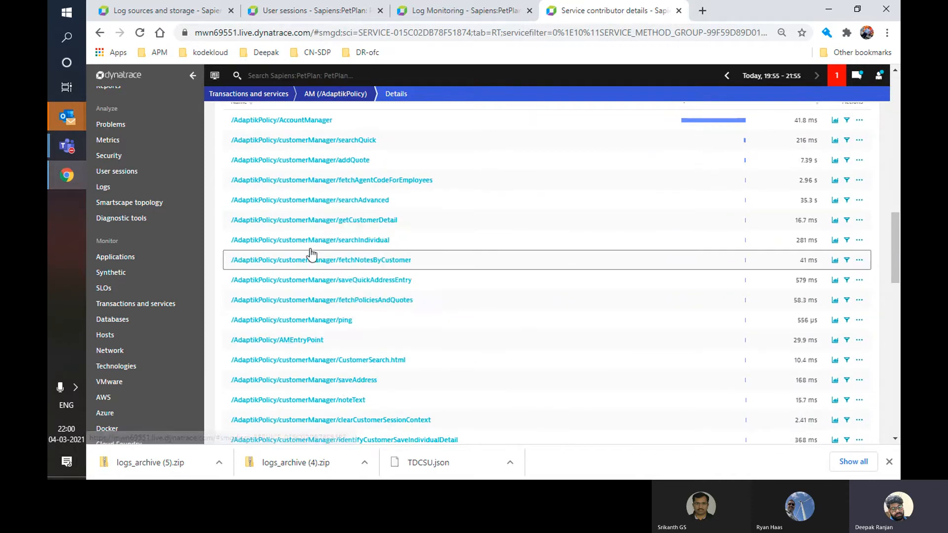
right_click(322, 220)
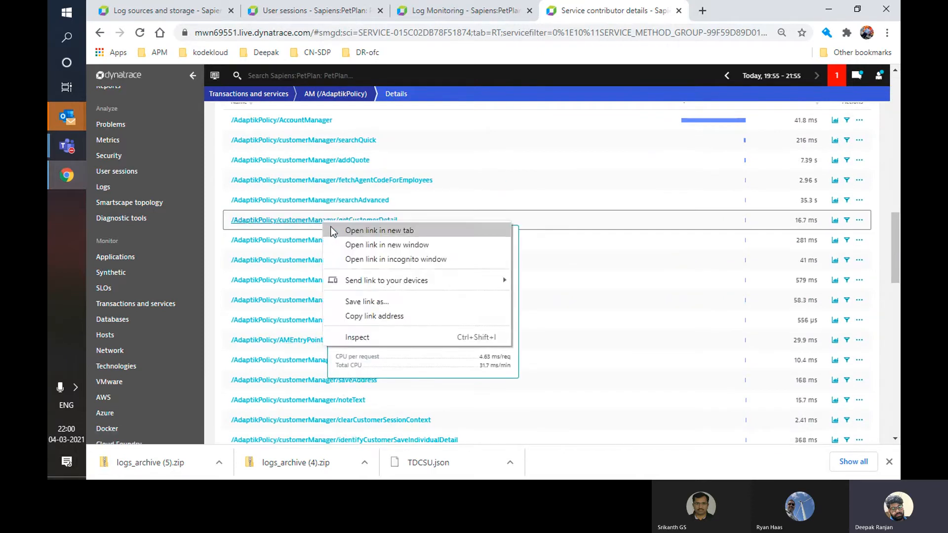
click(332, 230)
right_click(318, 303)
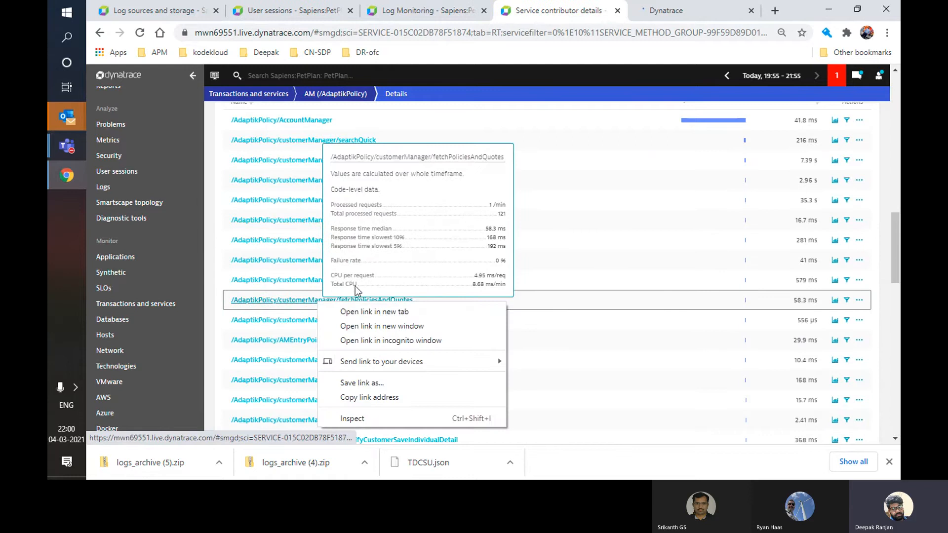
click(359, 312)
right_click(336, 359)
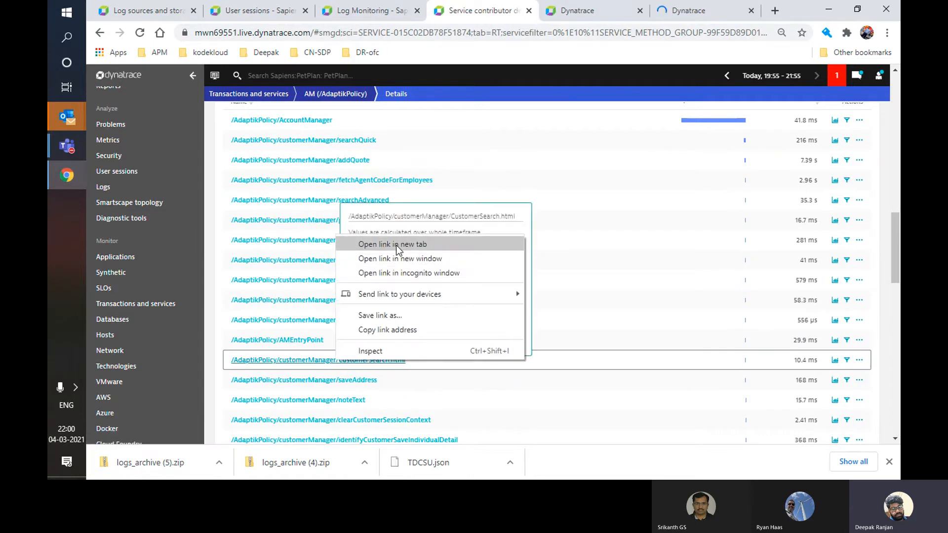
click(396, 244)
scroll(306, 395, down, 5)
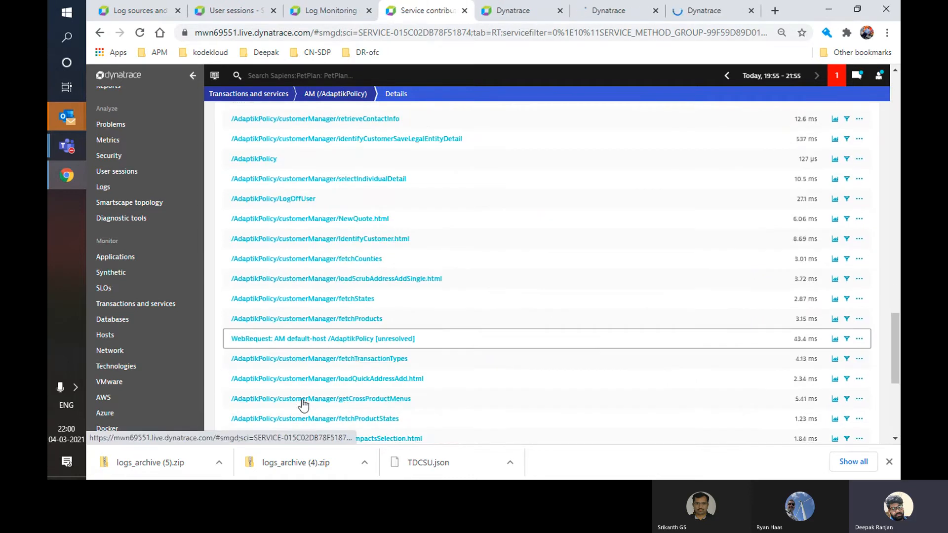
right_click(307, 340)
click(358, 348)
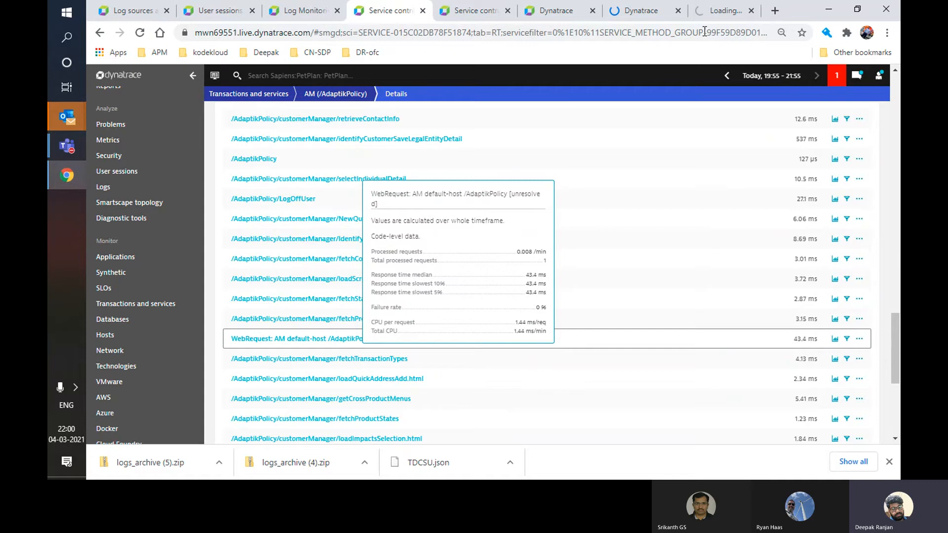
Step: Mark the getCustomerDetail and fetchPoliciesAndQuotes requests of the AM (/AdaptikPolicy) service as key requests
click(486, 6)
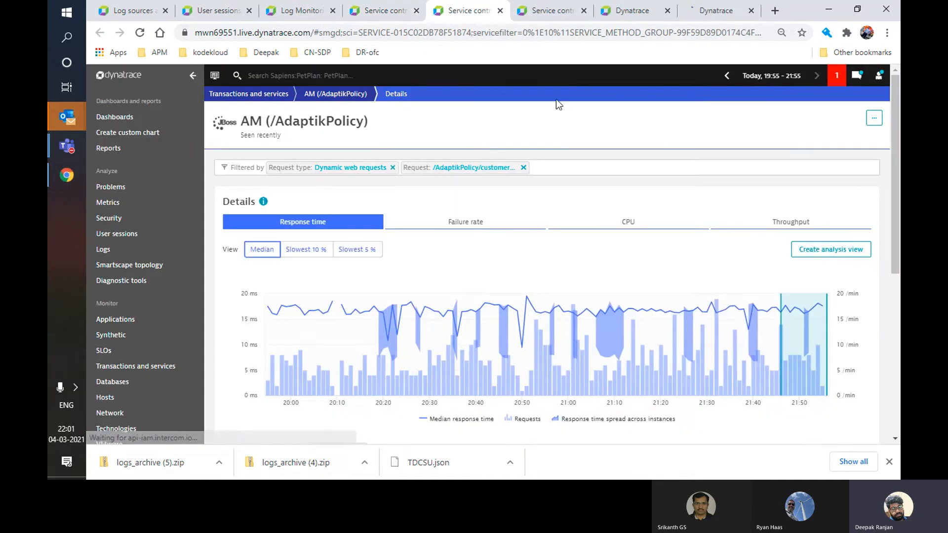
click(874, 118)
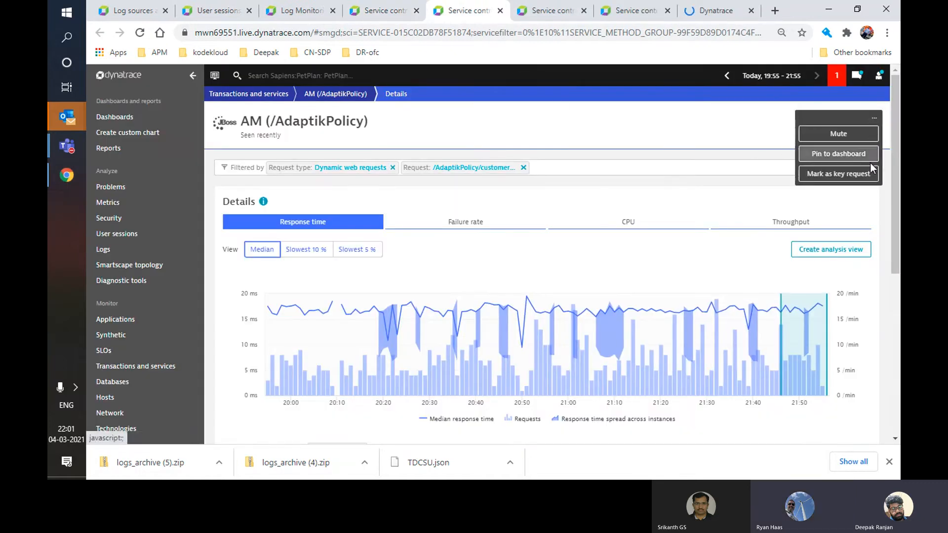
click(838, 174)
click(586, 19)
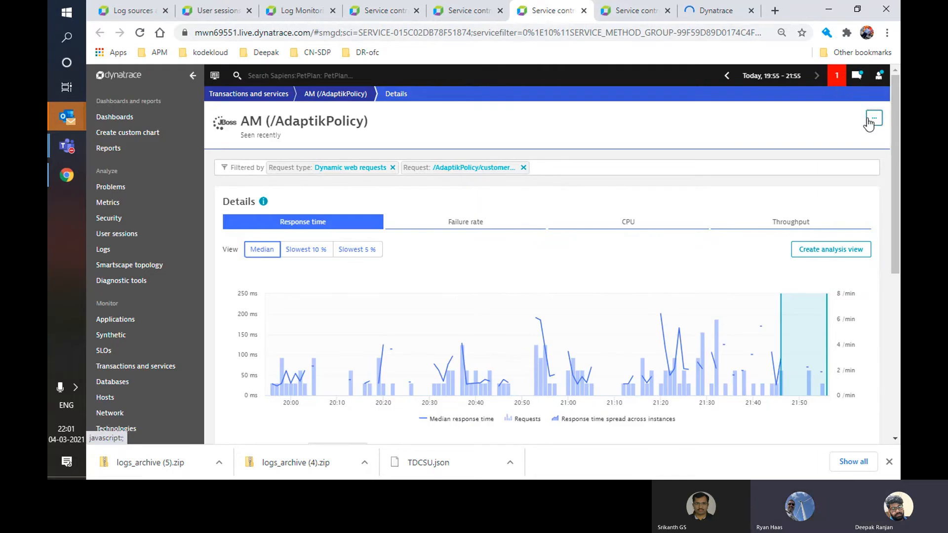
click(874, 118)
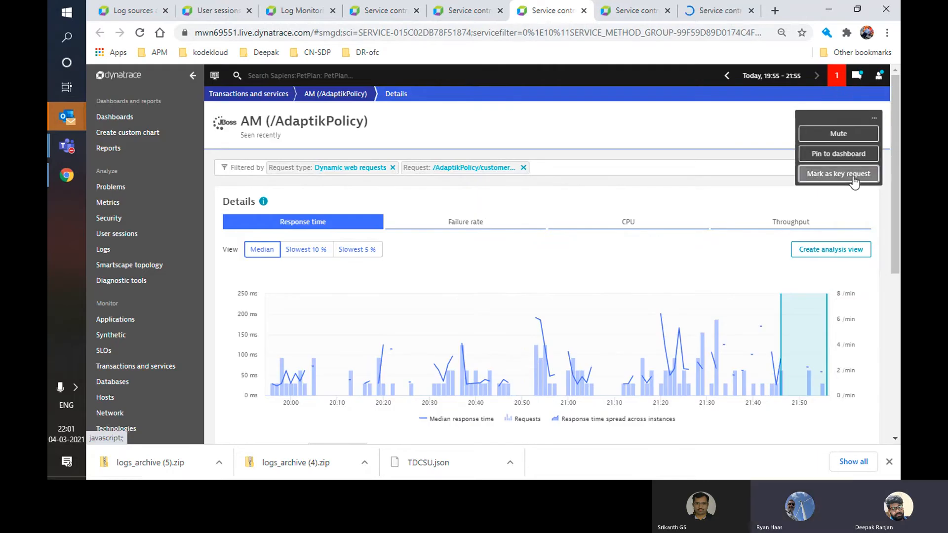
click(838, 174)
Step: Mark the CustomerSearch.html and unresolved AM default-host WebRequest entries as key requests
click(674, 10)
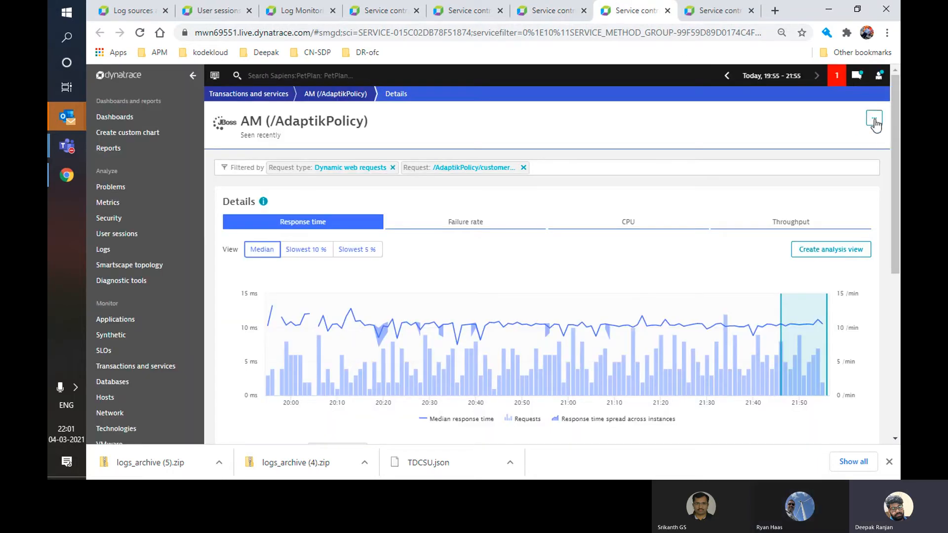
click(874, 119)
click(849, 181)
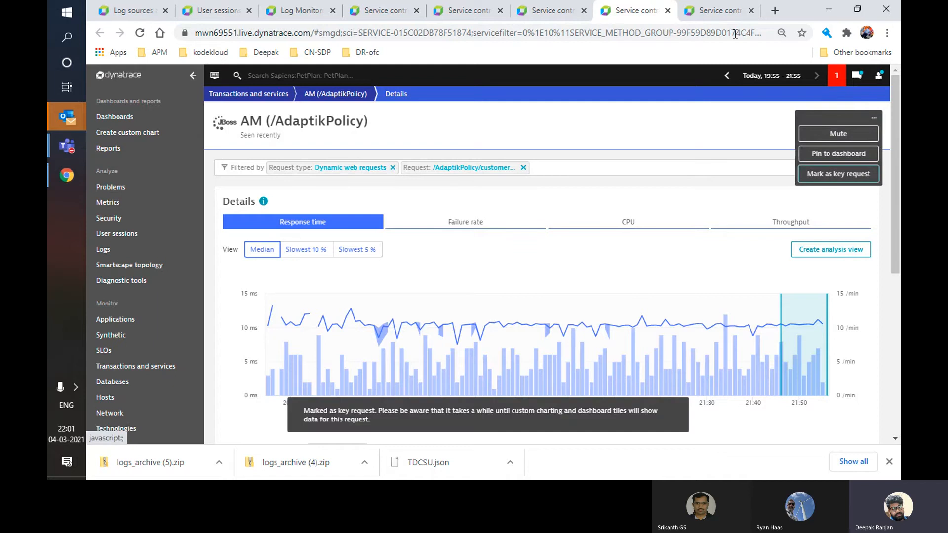
click(704, 8)
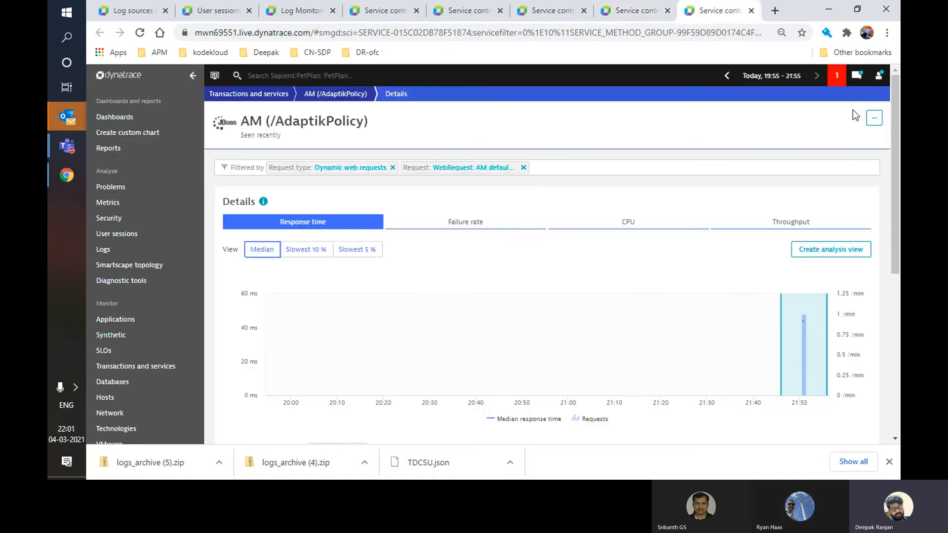
click(874, 120)
click(862, 174)
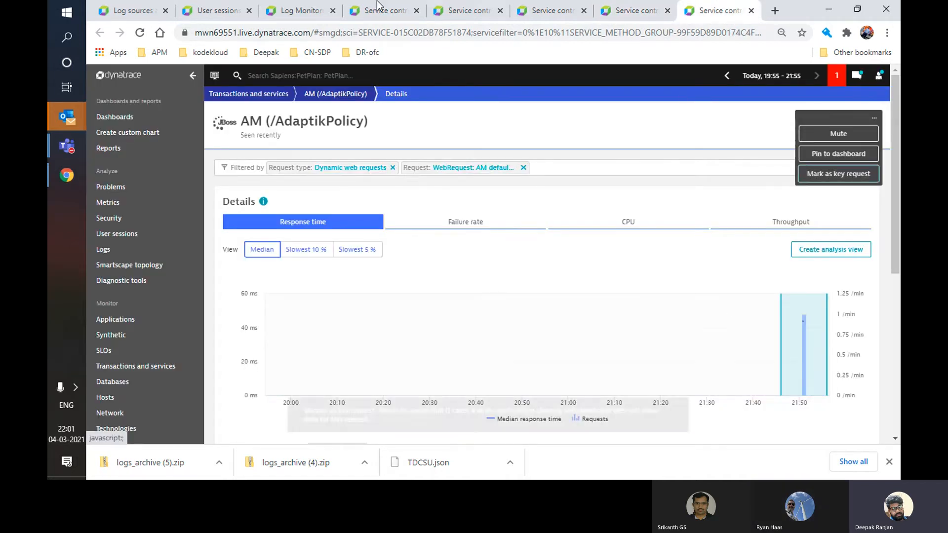
Step: Return to the AM (/AdaptikPolicy) service details, reload them and review the key requests and top requests lists
click(377, 10)
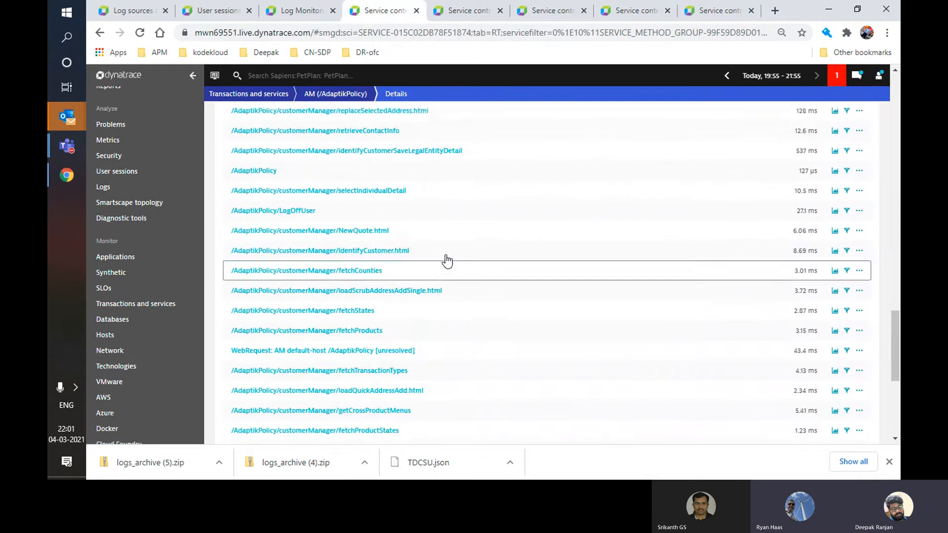
scroll(447, 260, up, 10)
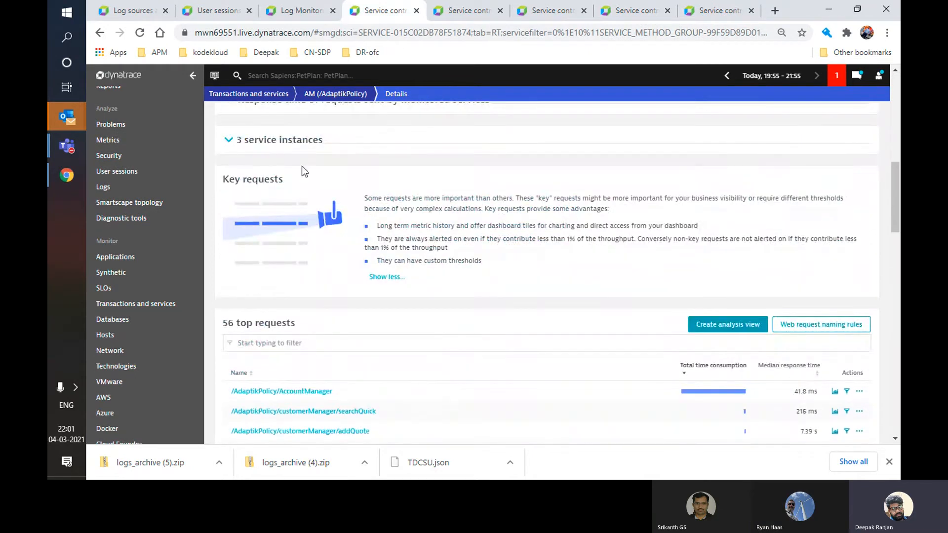
click(143, 37)
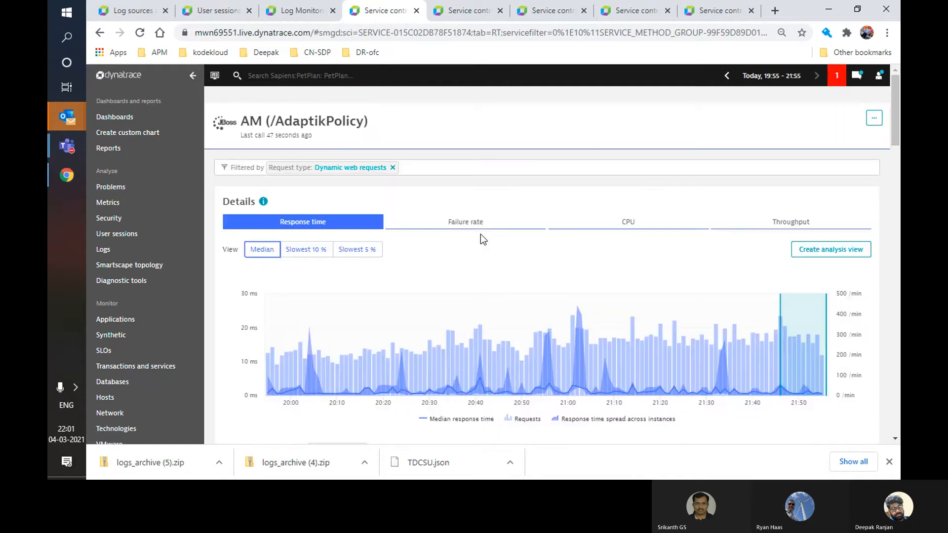
scroll(492, 234, down, 12)
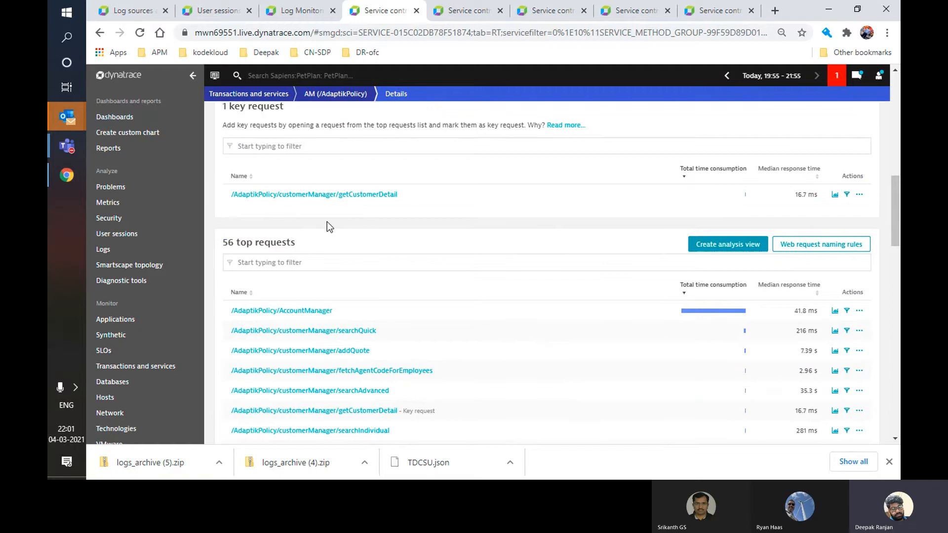
scroll(402, 328, down, 5)
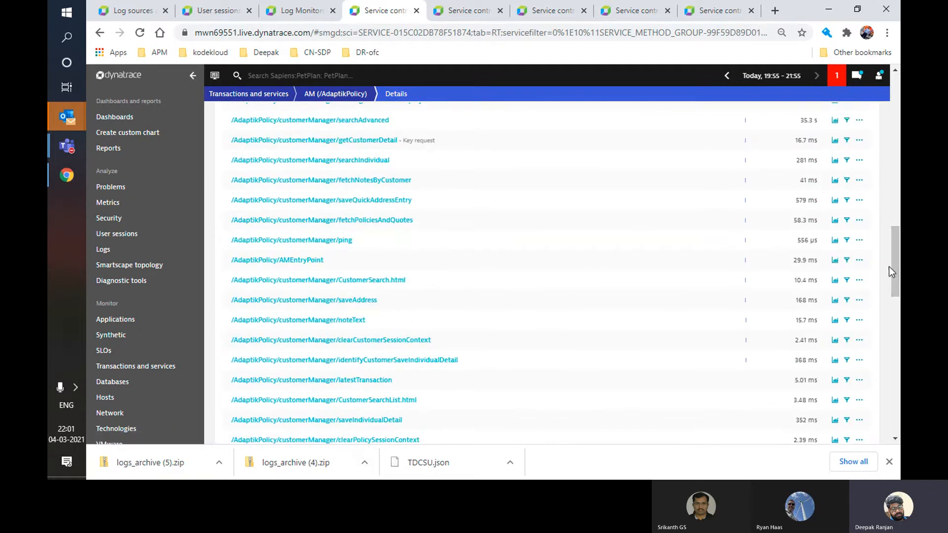
scroll(892, 266, up, 4)
scroll(895, 289, down, 5)
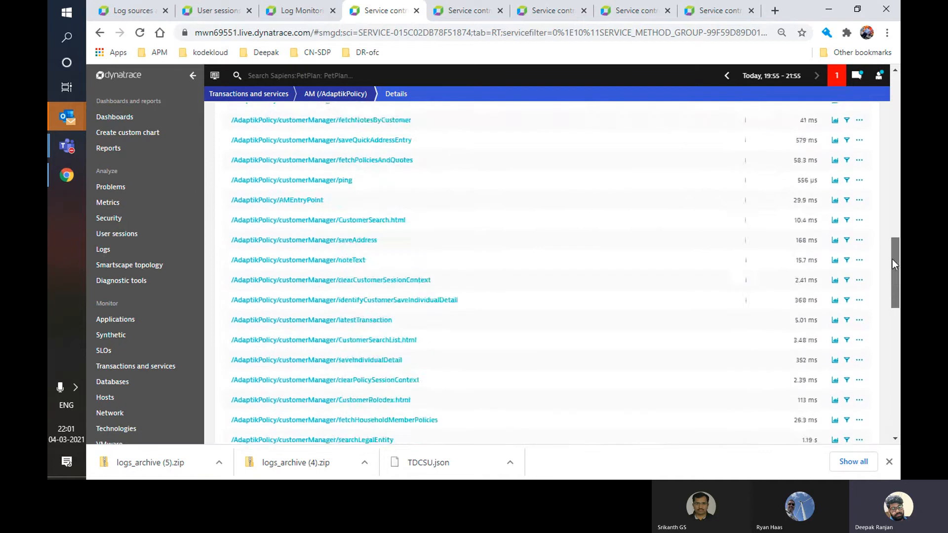
scroll(893, 259, up, 7)
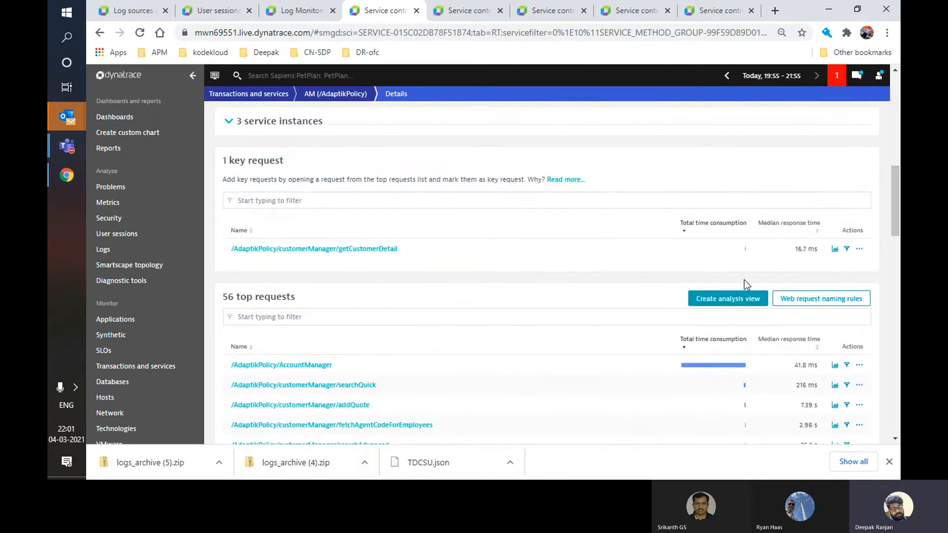
Step: Open the getCustomerDetail key request and list its PurePaths
click(344, 252)
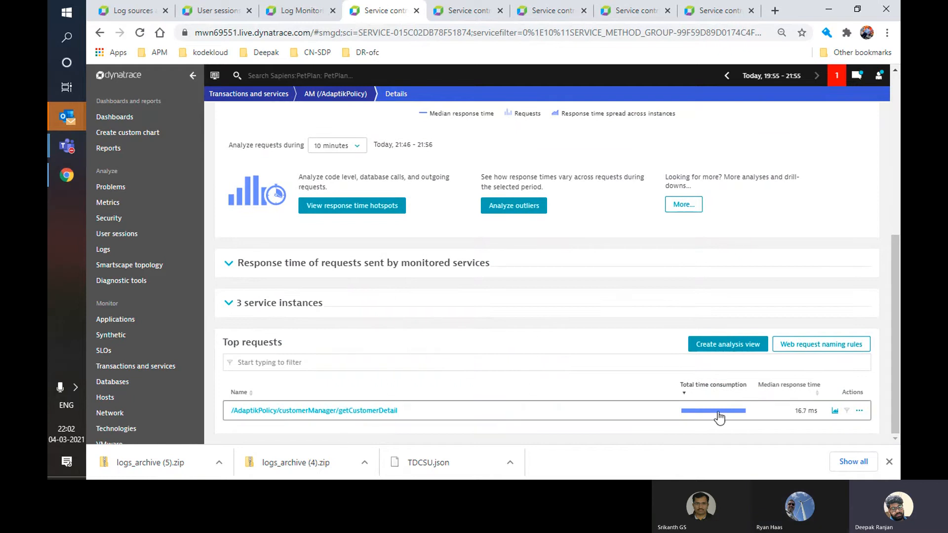
mouse_move(717, 416)
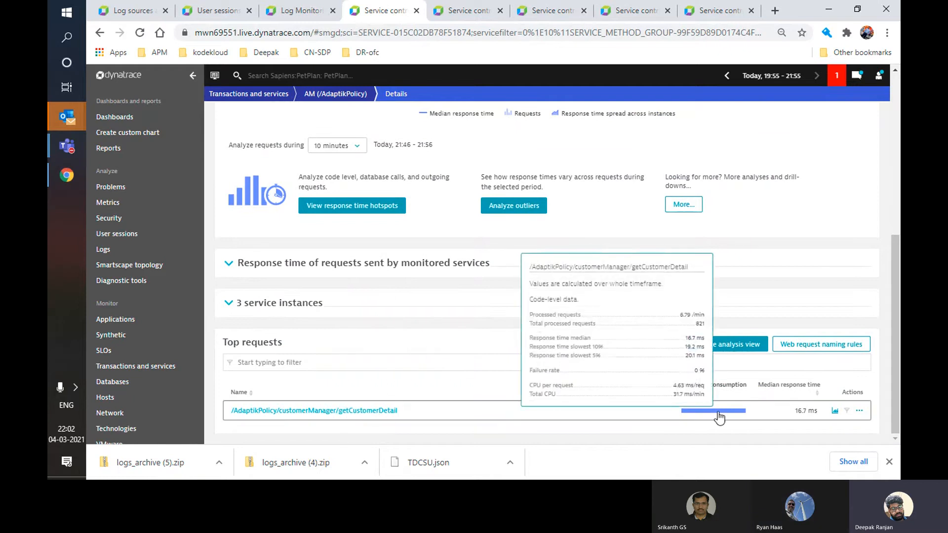
click(859, 411)
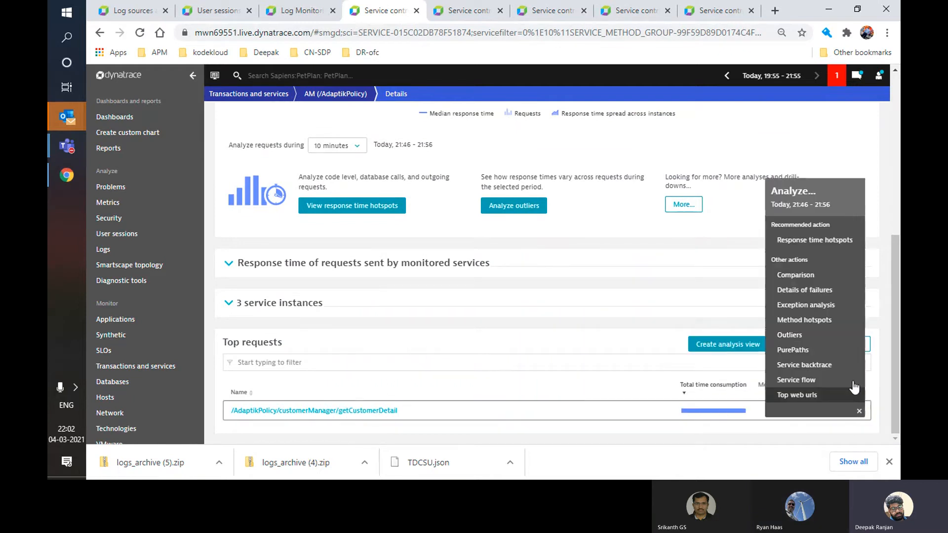
click(832, 350)
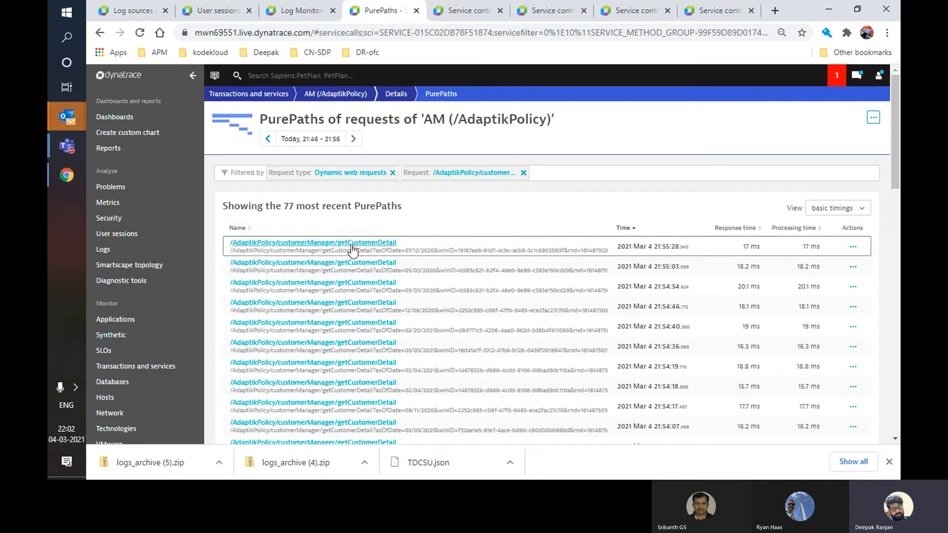
Step: Open the most recent getCustomerDetail PurePath and examine the summary and timing of its CM_CUSTOMER SELECT statement
click(336, 244)
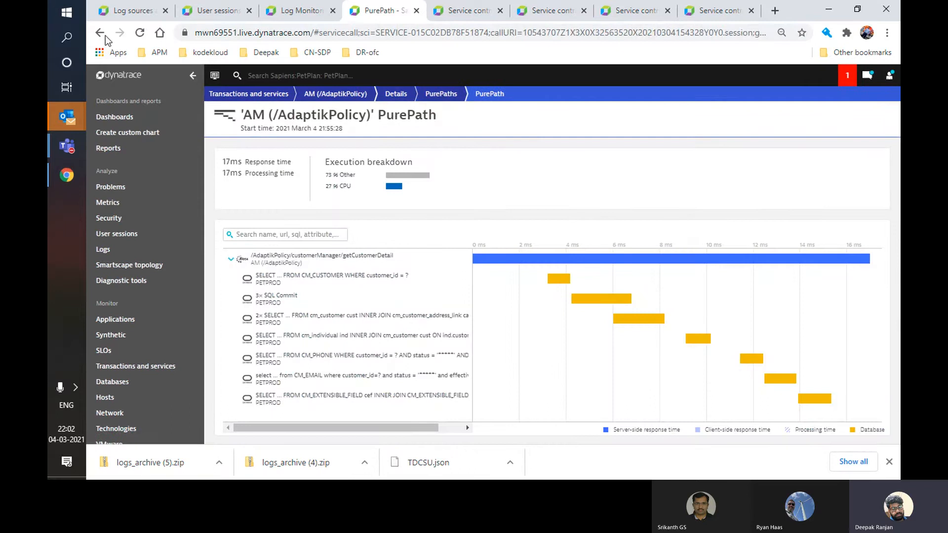
click(104, 37)
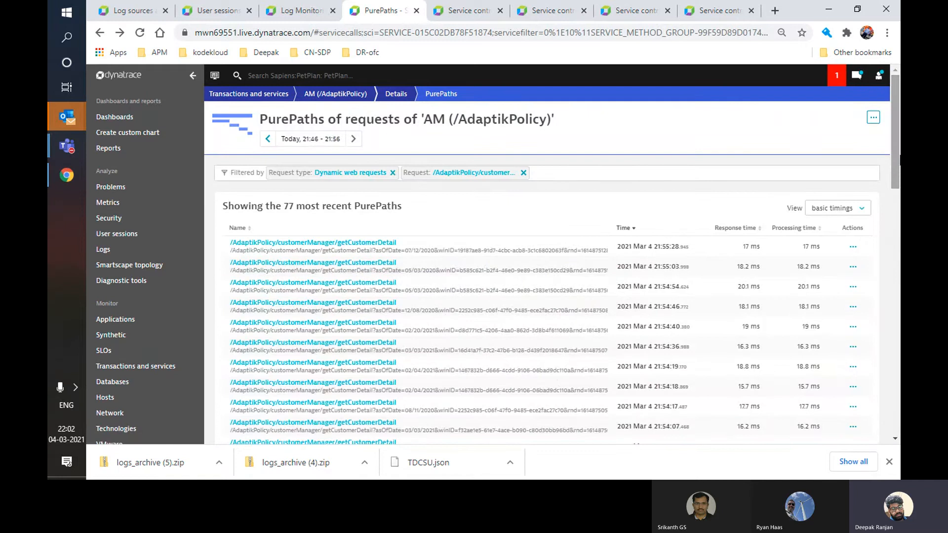
mouse_move(898, 157)
mouse_down()
mouse_move(899, 395)
mouse_move(898, 153)
mouse_up()
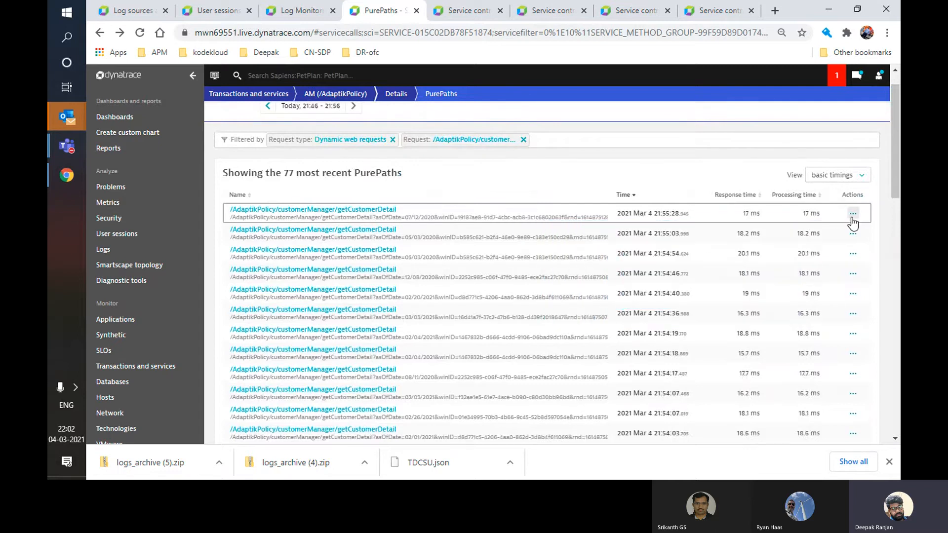
click(386, 210)
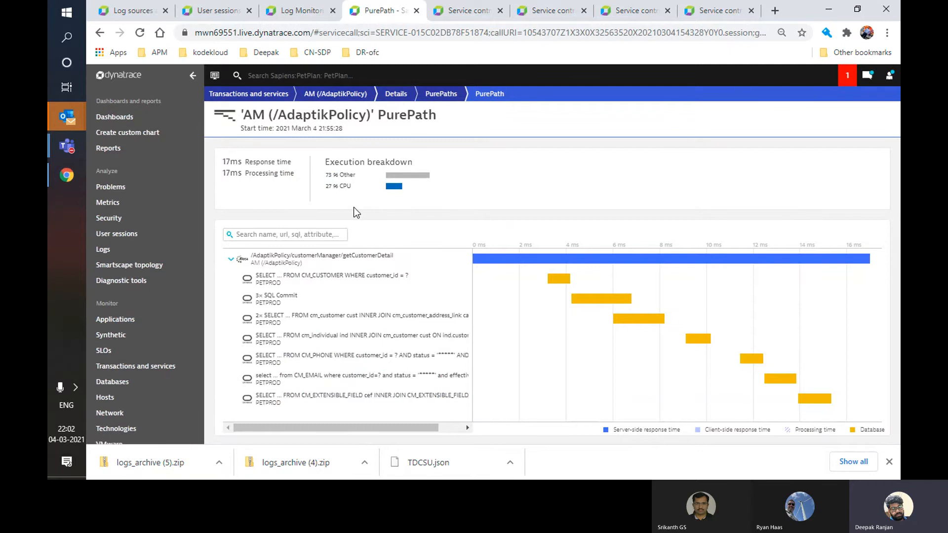
click(326, 279)
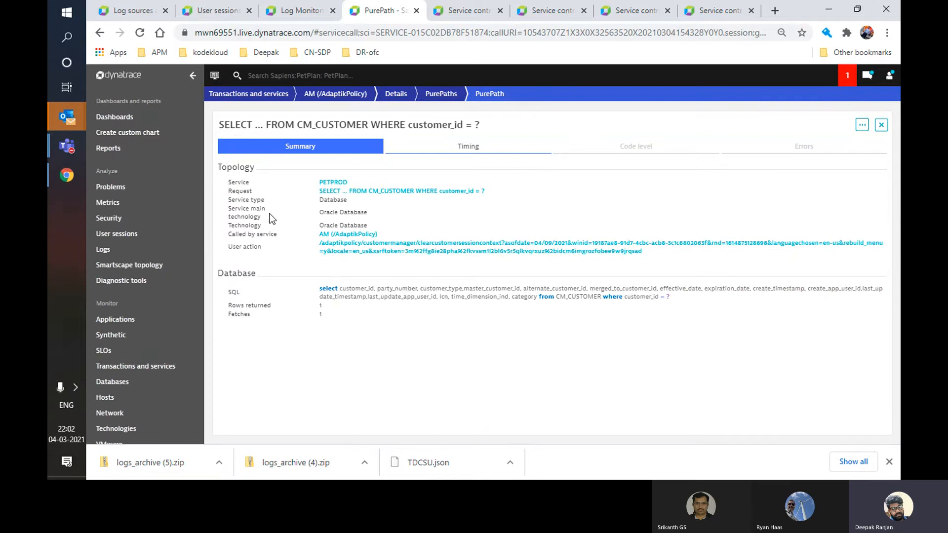
click(478, 151)
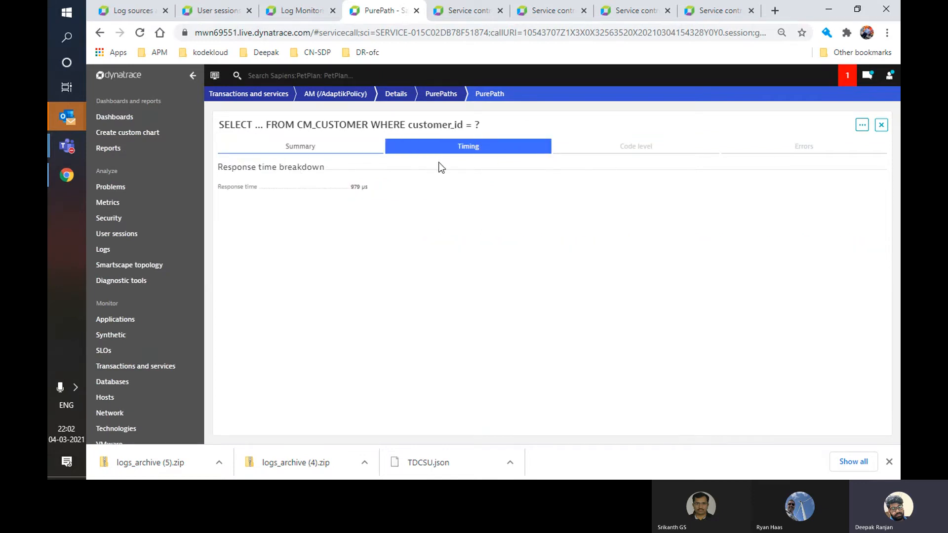
click(316, 159)
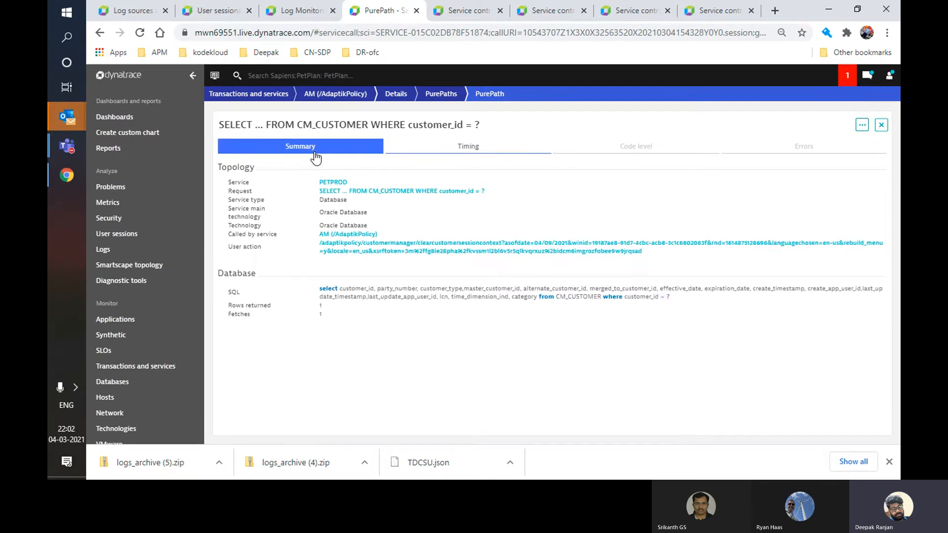
Step: Return to the PurePaths list, open the most recent /AdaptikPolicy PurePath and show the request's code-level details
click(446, 95)
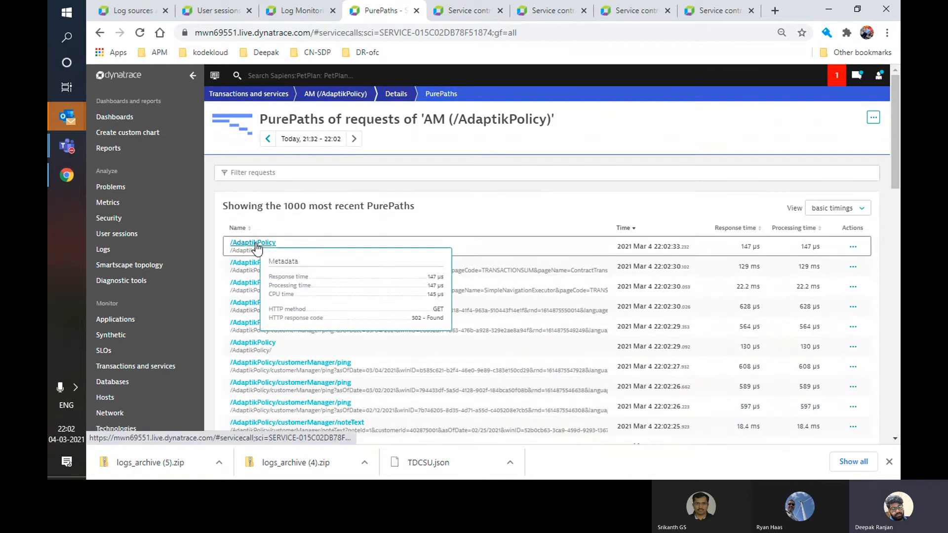
click(255, 242)
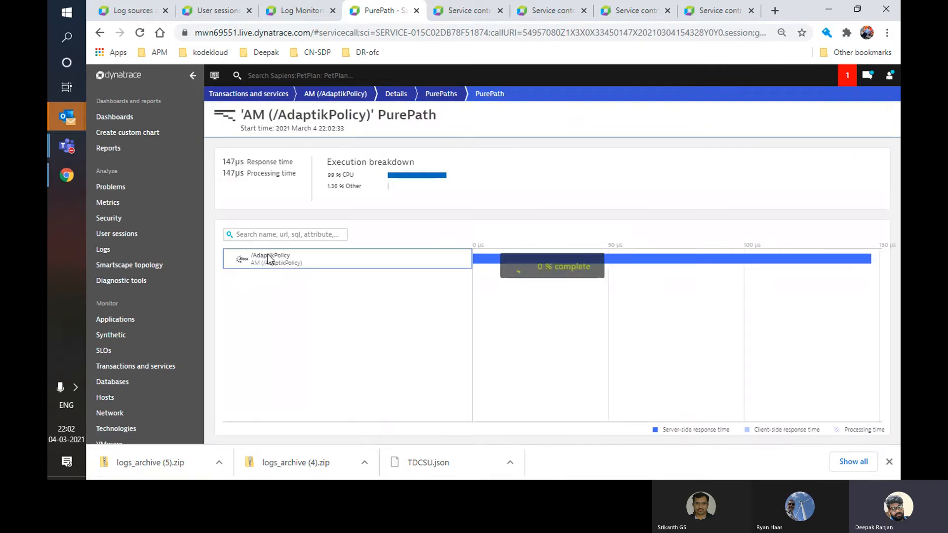
click(268, 260)
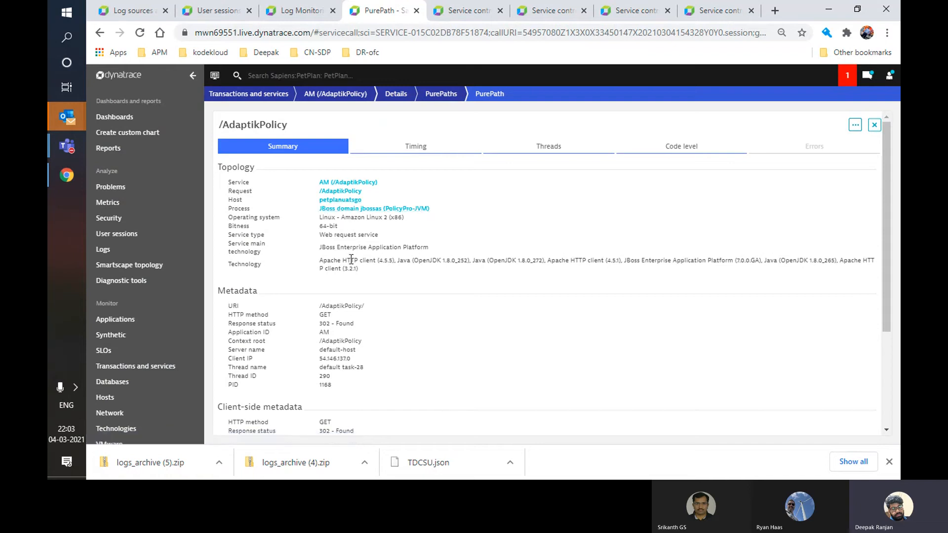
click(696, 160)
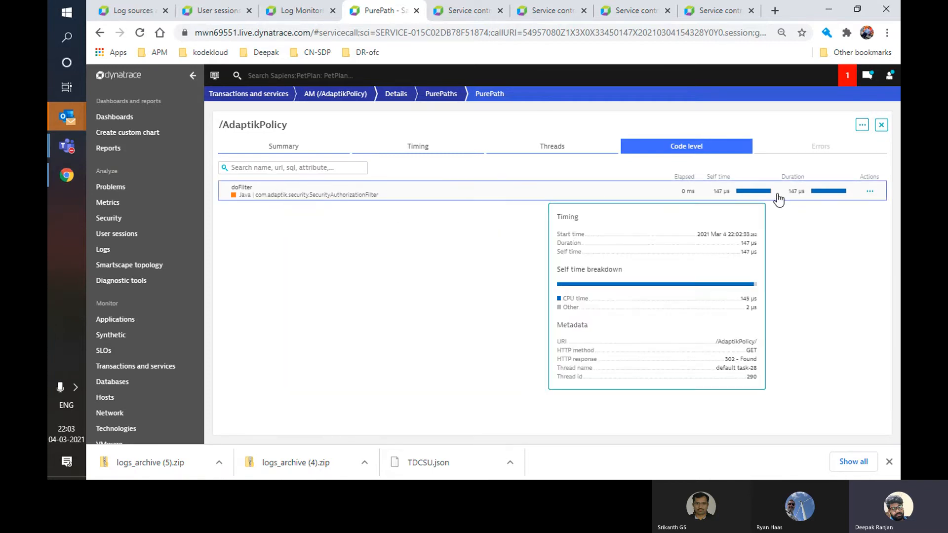
click(869, 195)
click(844, 220)
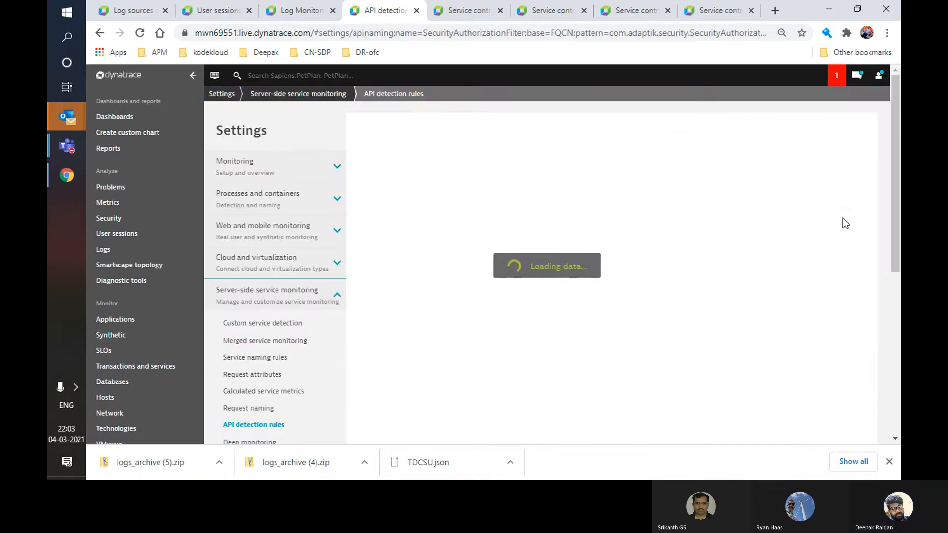
click(100, 33)
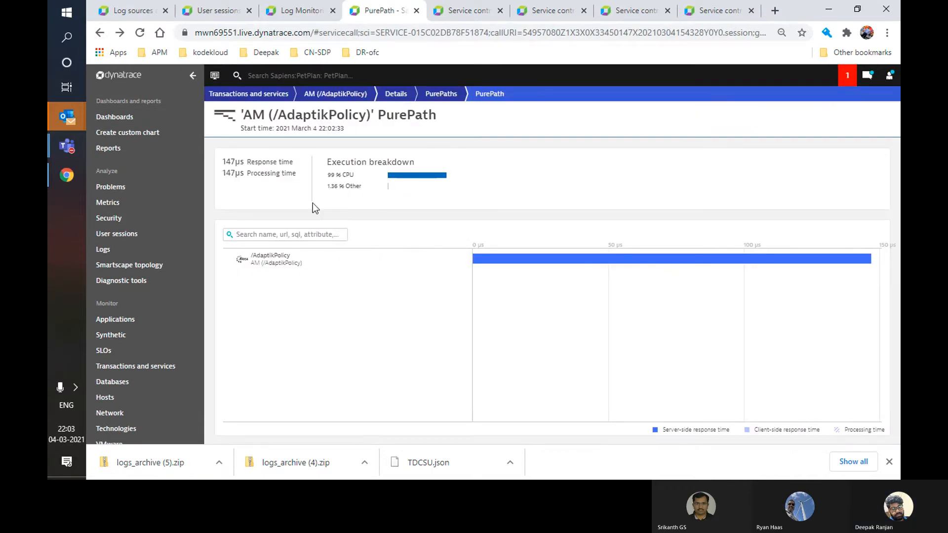
Step: Show the code-level details of the /AdaptikPolicy request and open the source code behind its doFilter method
click(292, 257)
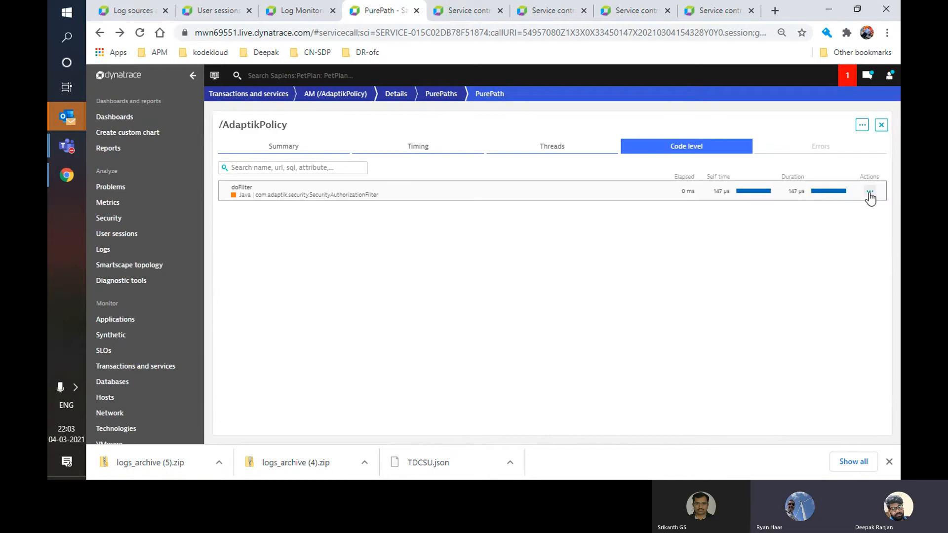
click(870, 194)
click(812, 234)
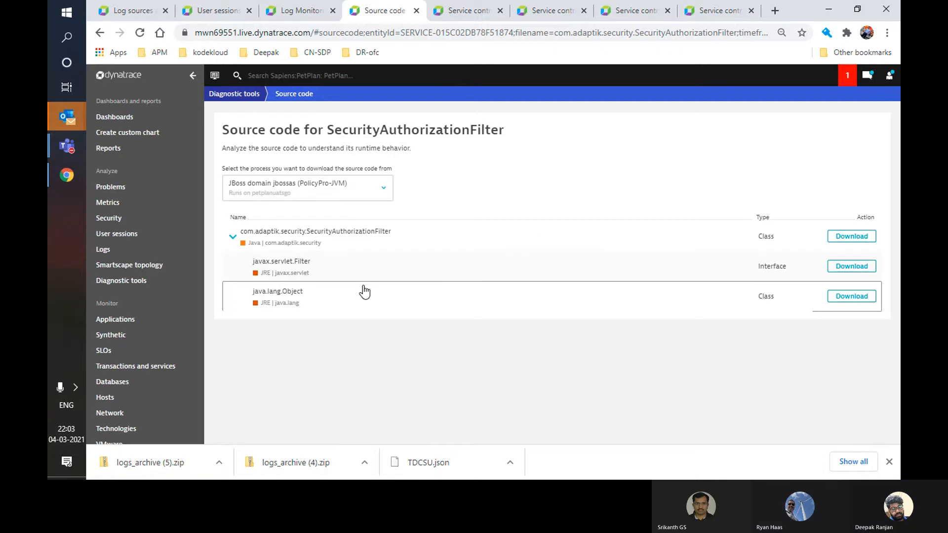
Step: Download the com.adaptik.security.SecurityAuthorizationFilter class, keep the file, and view which processes the source code can be downloaded from
click(860, 244)
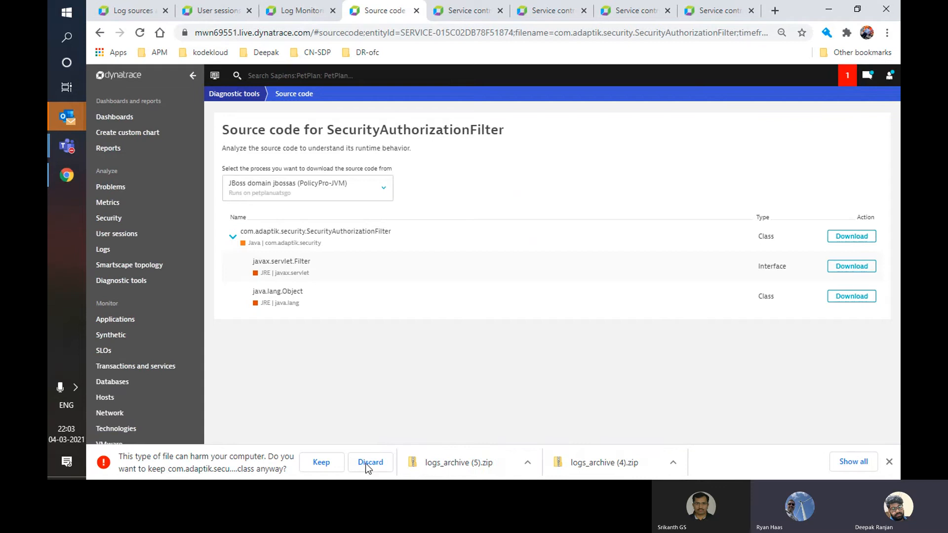
click(323, 463)
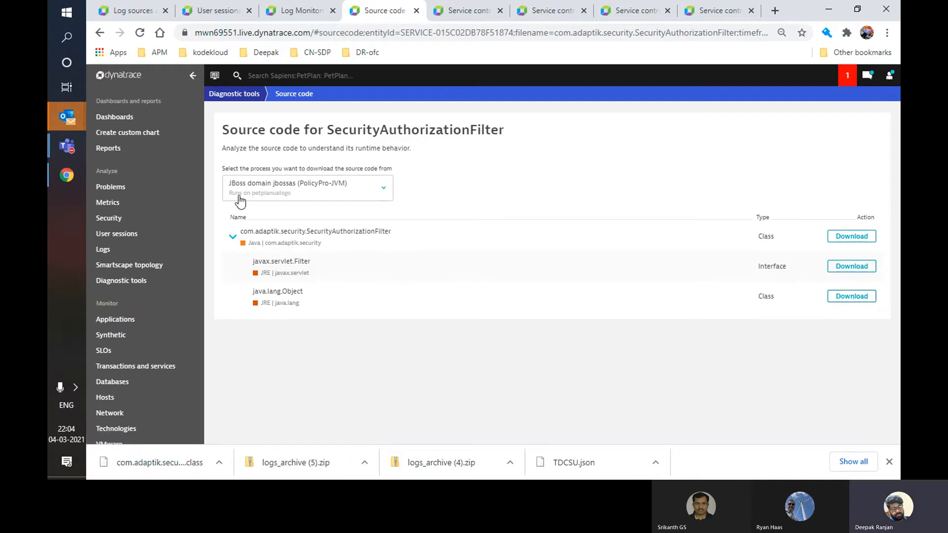
click(390, 198)
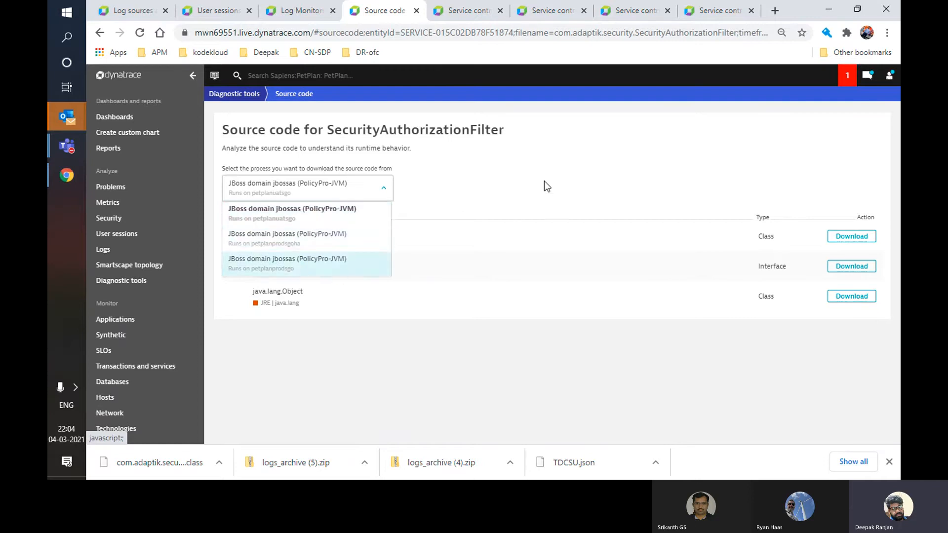
click(398, 144)
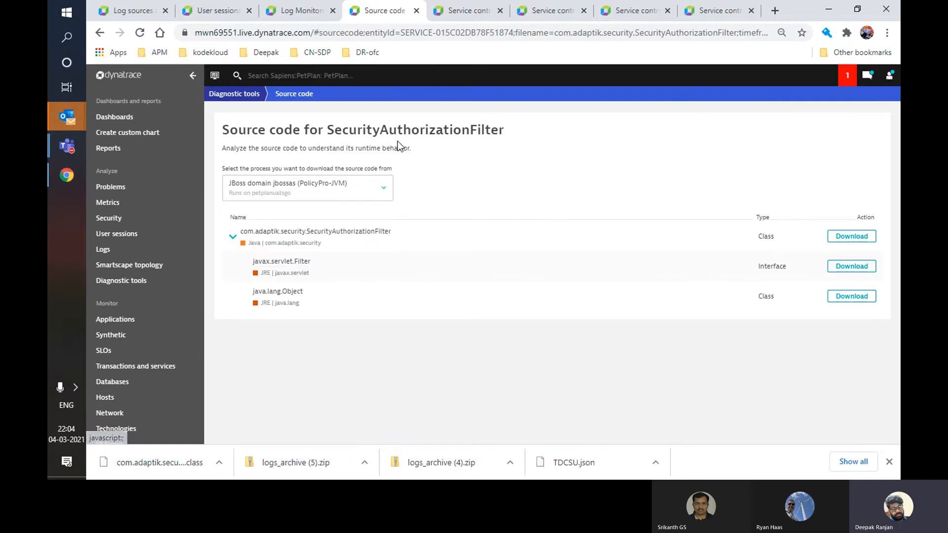
Step: Open the memory dumps diagnostic tool and trigger a dump for the JBoss domain jbossas (AuthorityPro-JVM) process
click(242, 93)
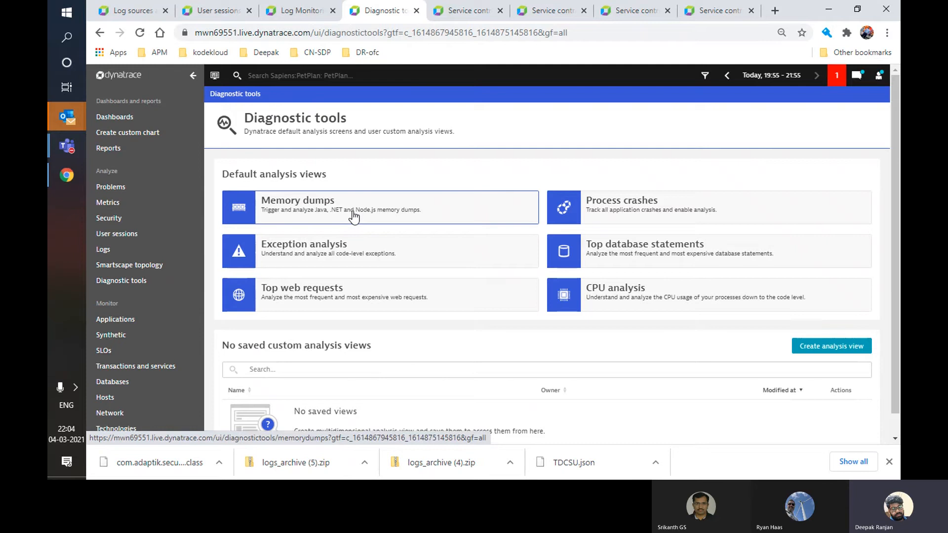
click(312, 206)
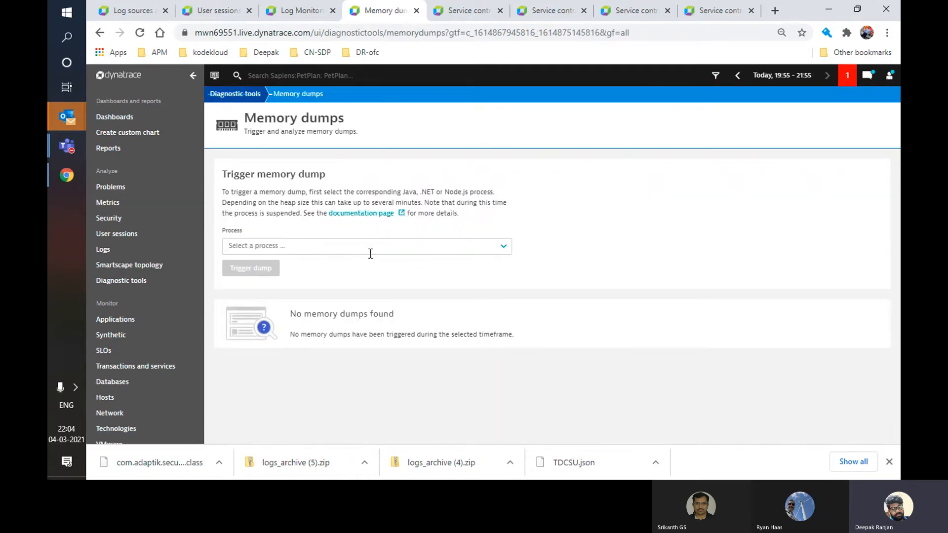
click(370, 254)
click(335, 269)
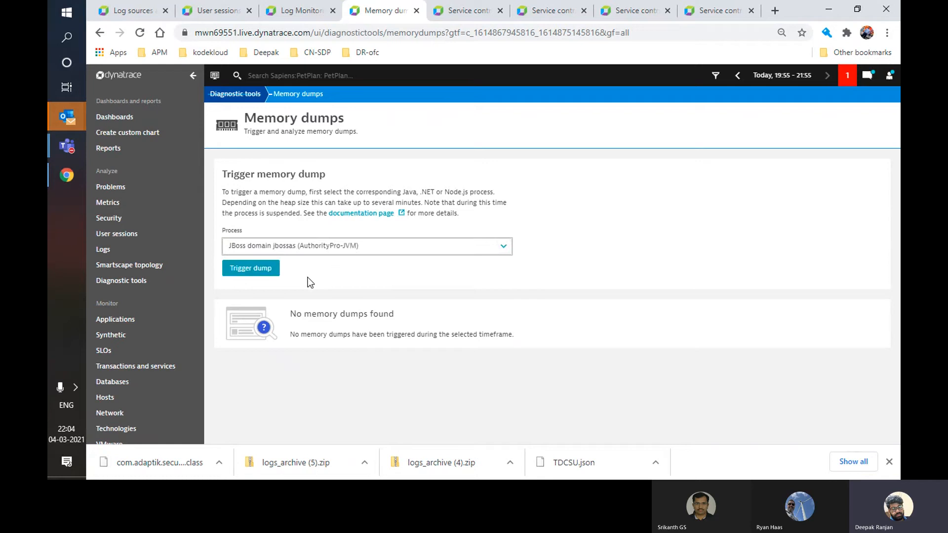
click(262, 274)
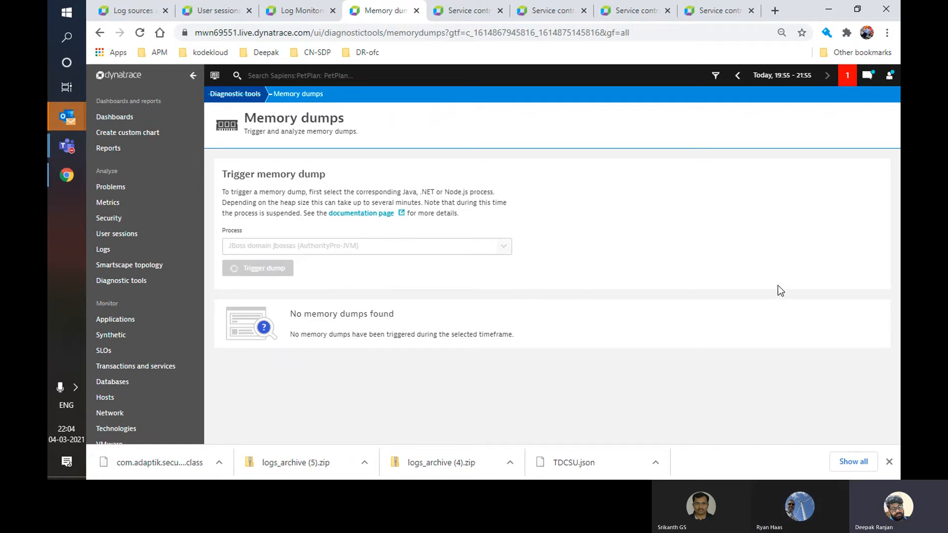
click(886, 461)
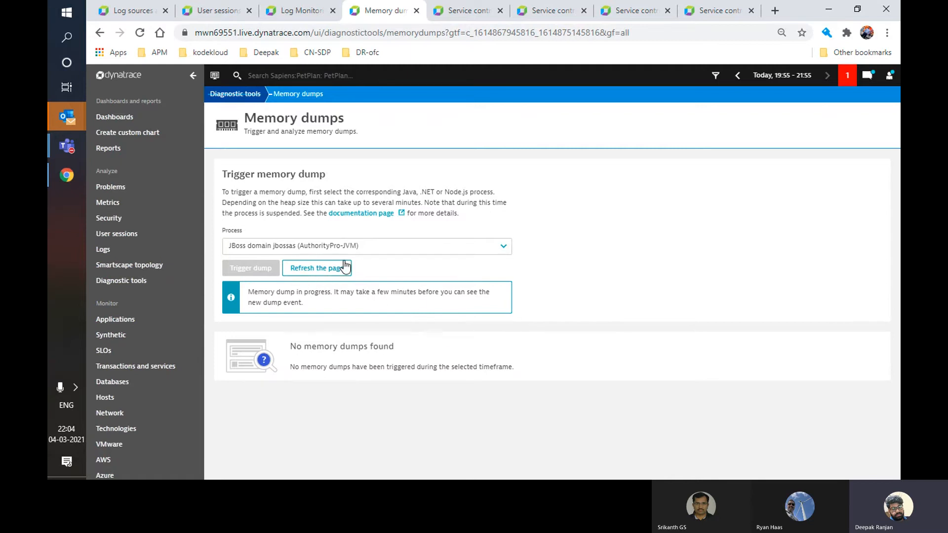
Step: Open the process crashes analysis from the diagnostic tools and set its timeframe to the last 7 days
click(241, 97)
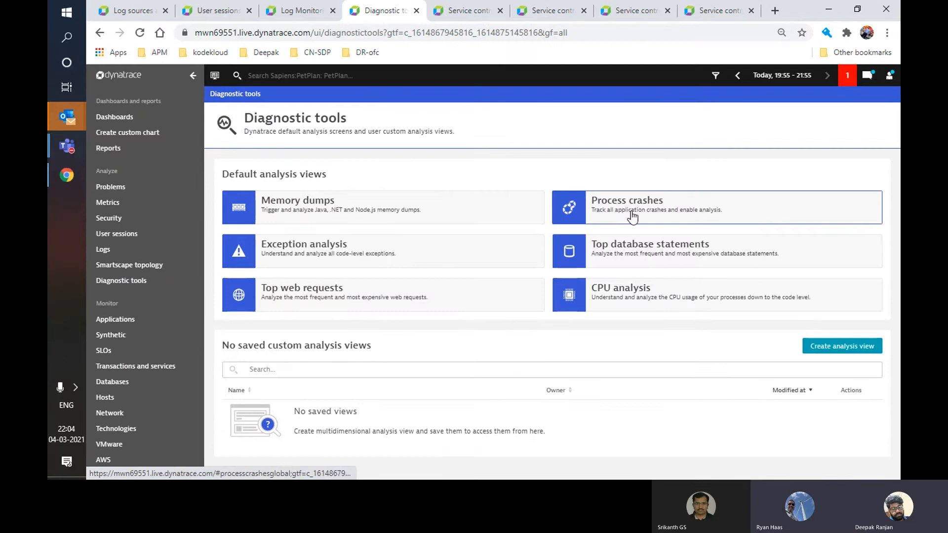
click(632, 215)
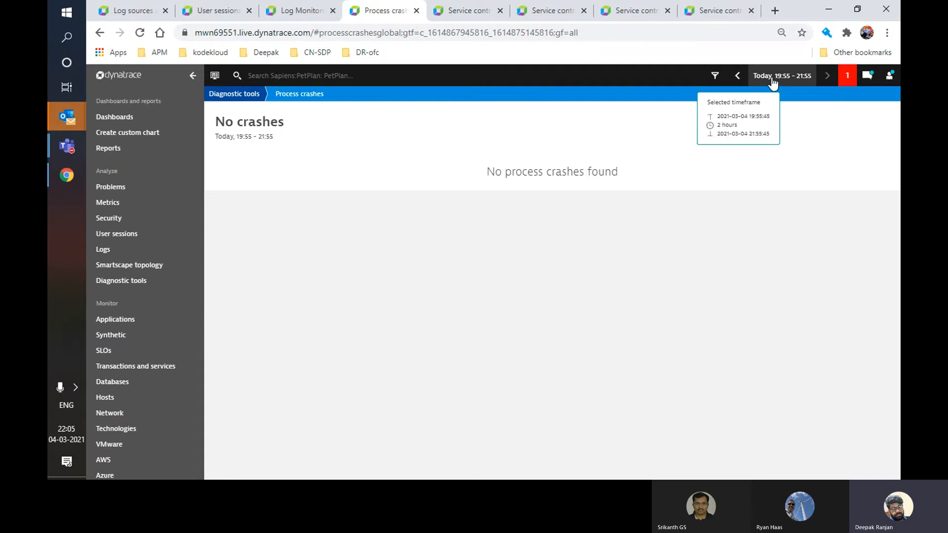
click(773, 83)
click(757, 294)
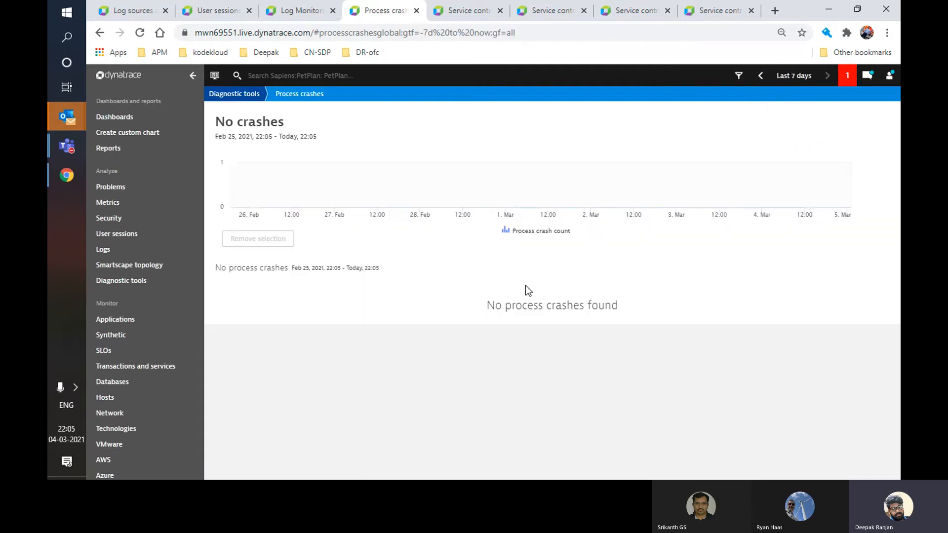
Step: Open the exception analysis, examine its chart and list of exception classes, and try to create a metric from it
click(239, 97)
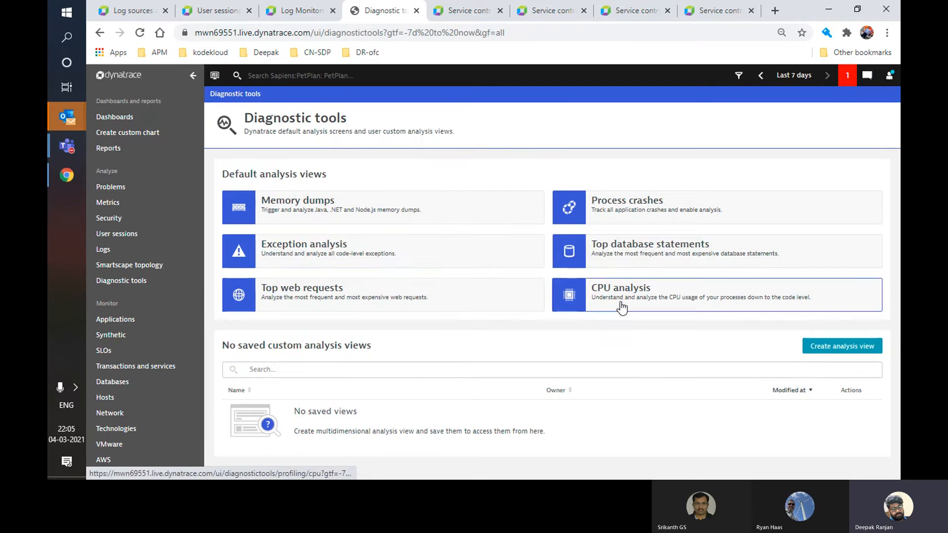
click(352, 245)
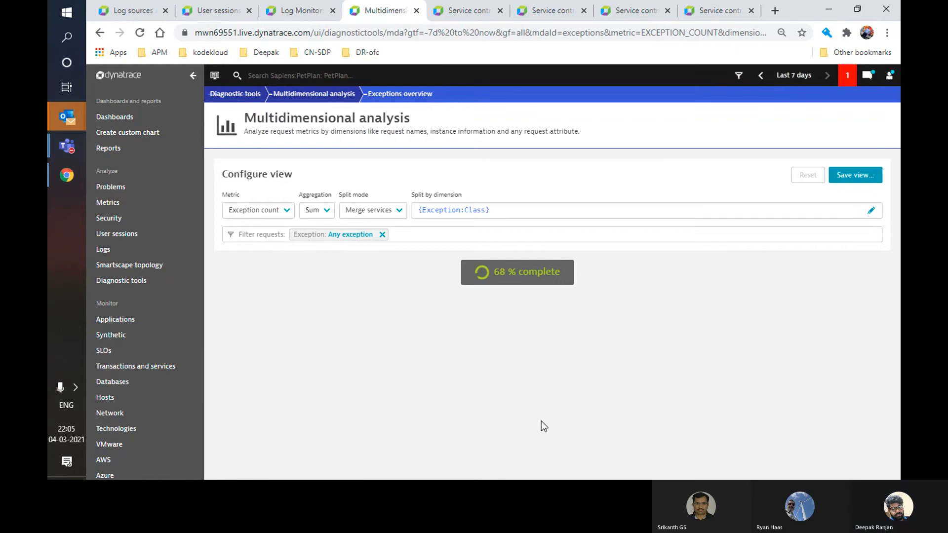
scroll(560, 408, down, 6)
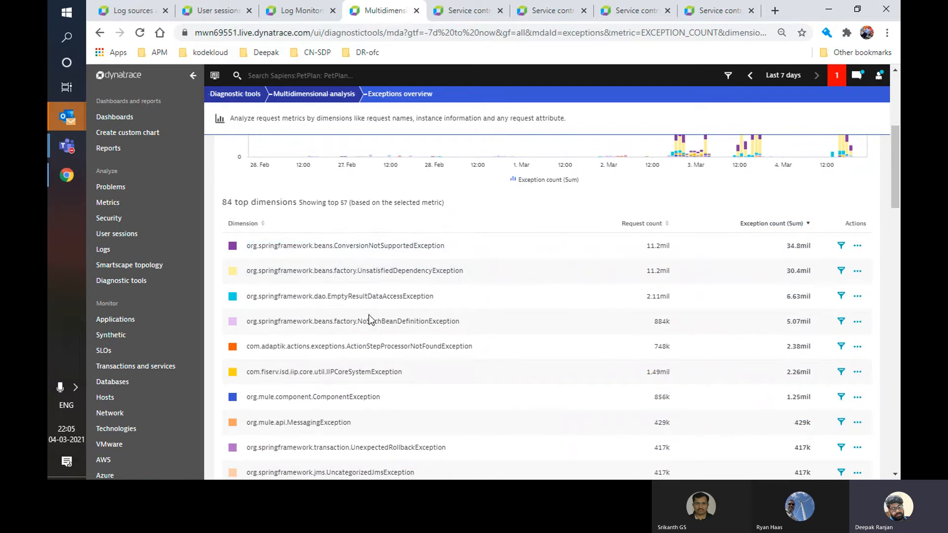
scroll(371, 319, down, 5)
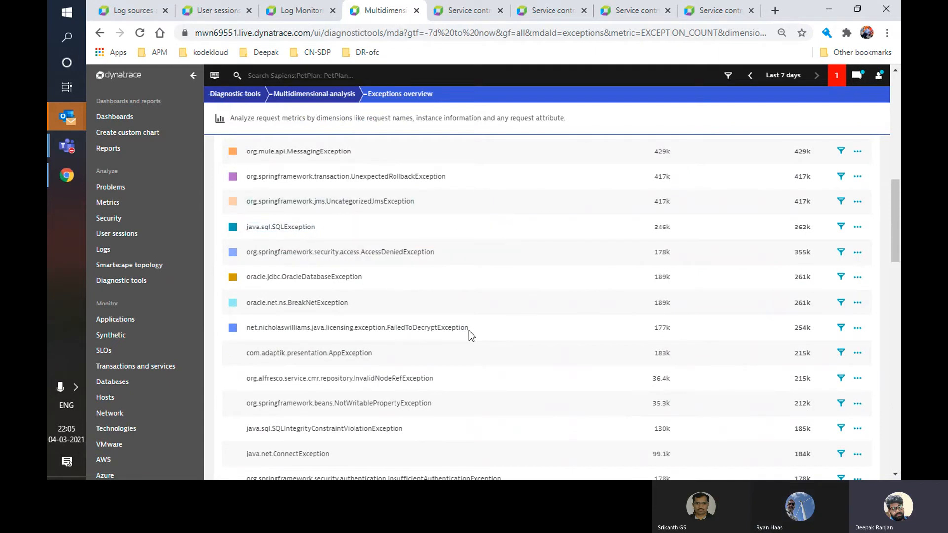
scroll(899, 265, up, 5)
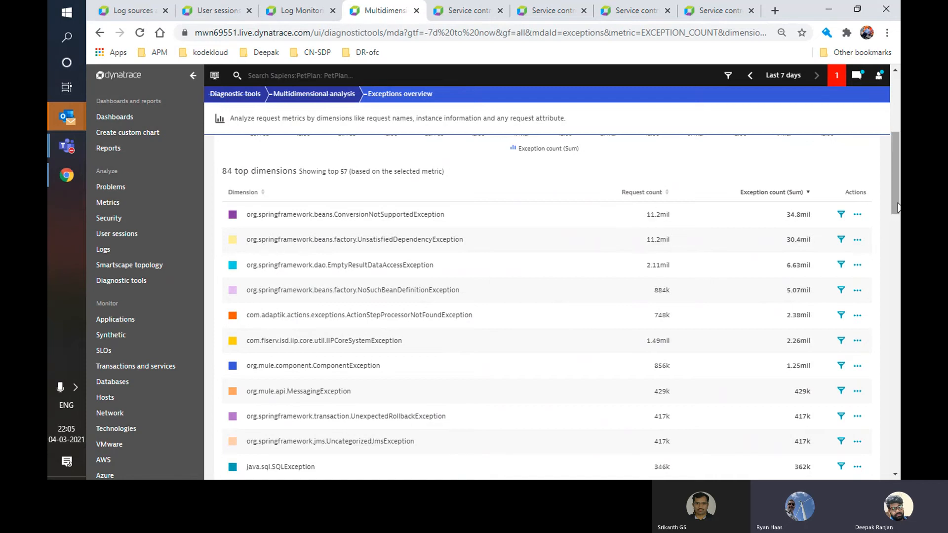
mouse_move(897, 207)
mouse_down()
mouse_move(882, 436)
mouse_move(898, 195)
mouse_up()
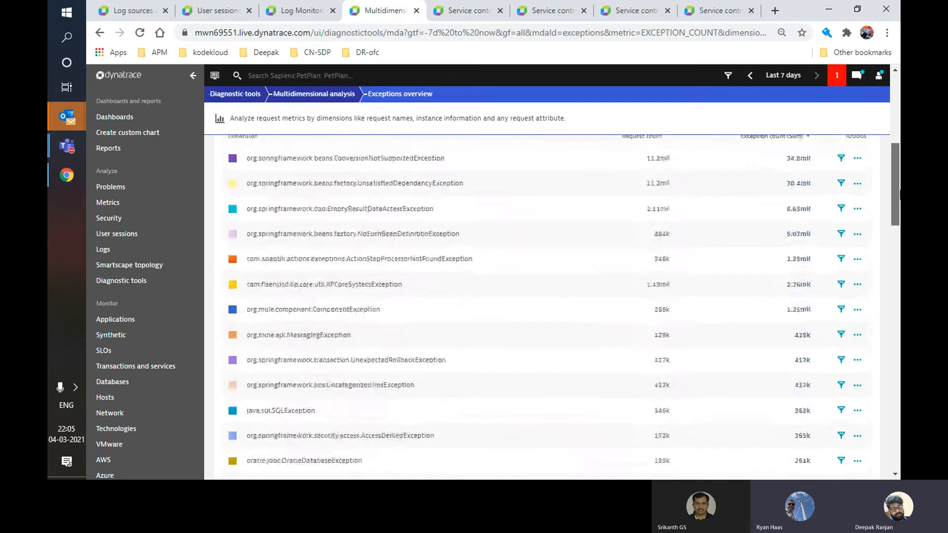
scroll(871, 227, up, 6)
click(822, 212)
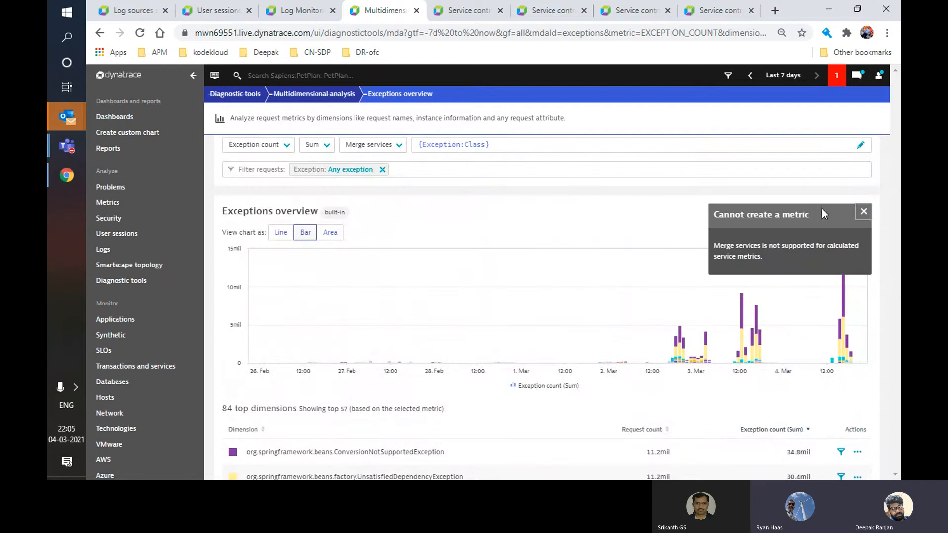
click(863, 211)
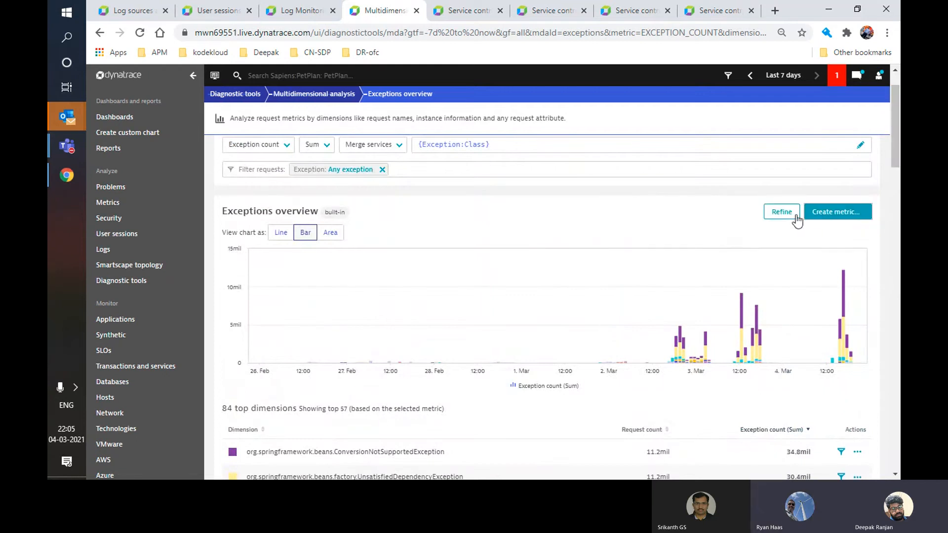
Step: Open the top database statements analysis and examine the statements' request counts in ascending and descending order
click(102, 34)
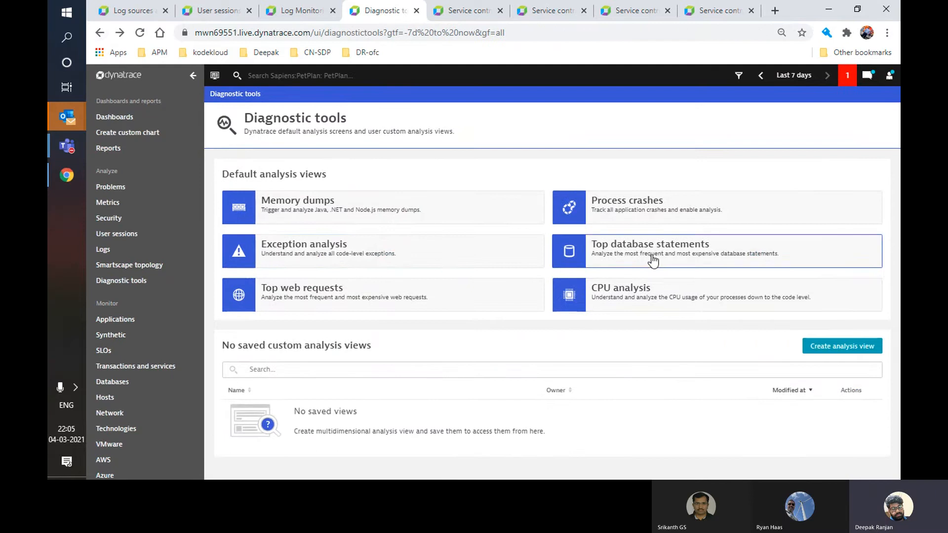
click(717, 252)
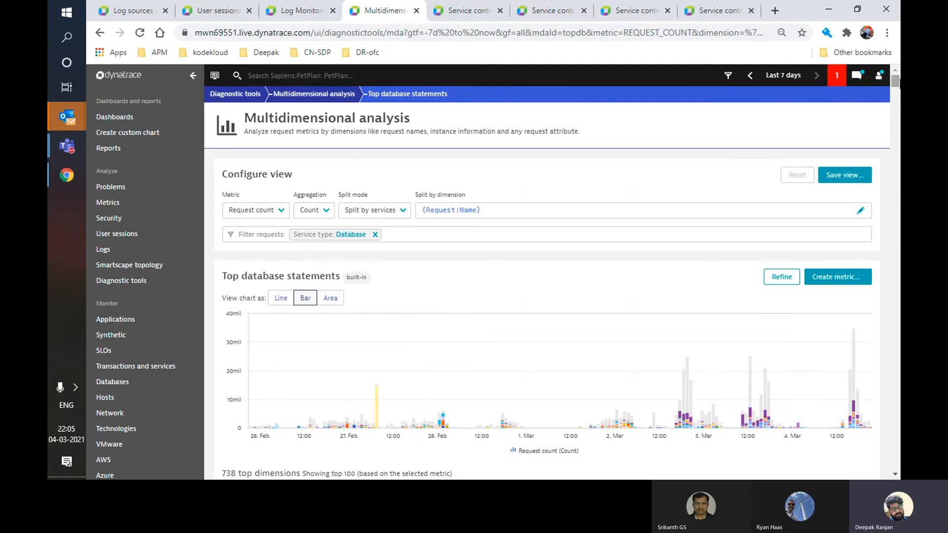
drag(893, 81, 887, 94)
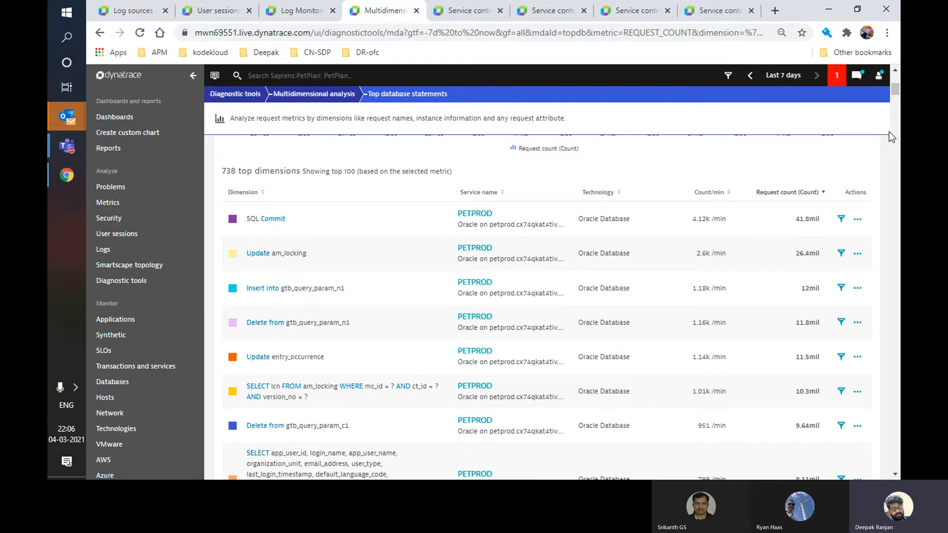
drag(895, 93, 896, 95)
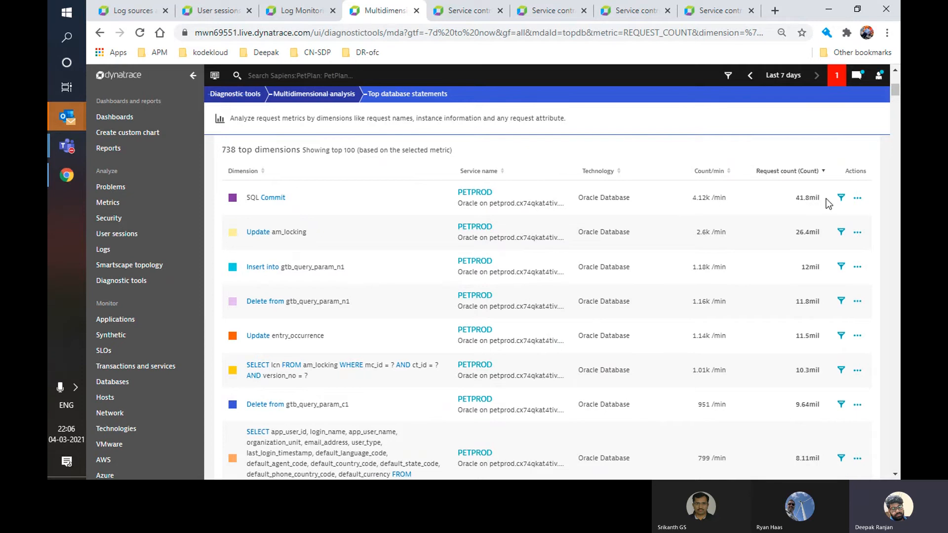
drag(825, 199, 796, 199)
drag(896, 99, 894, 83)
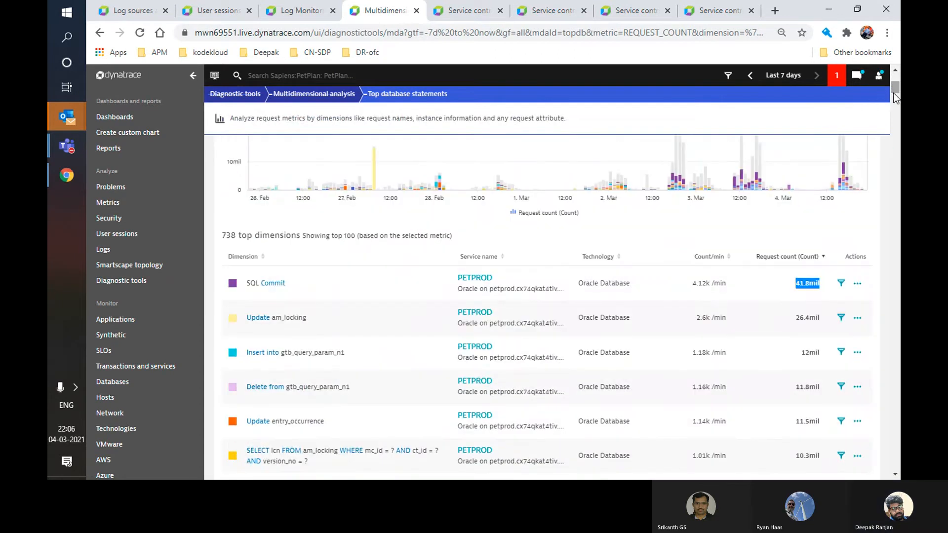
click(805, 263)
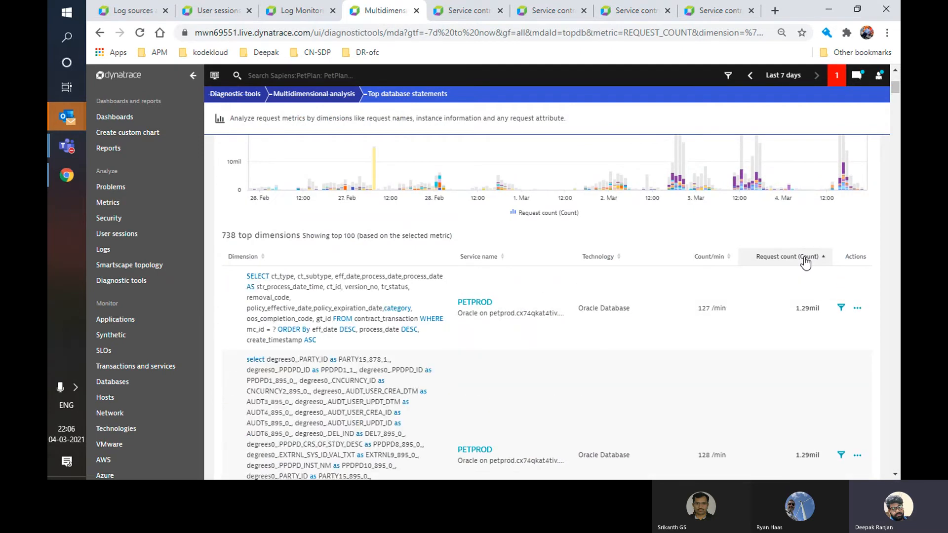
click(805, 263)
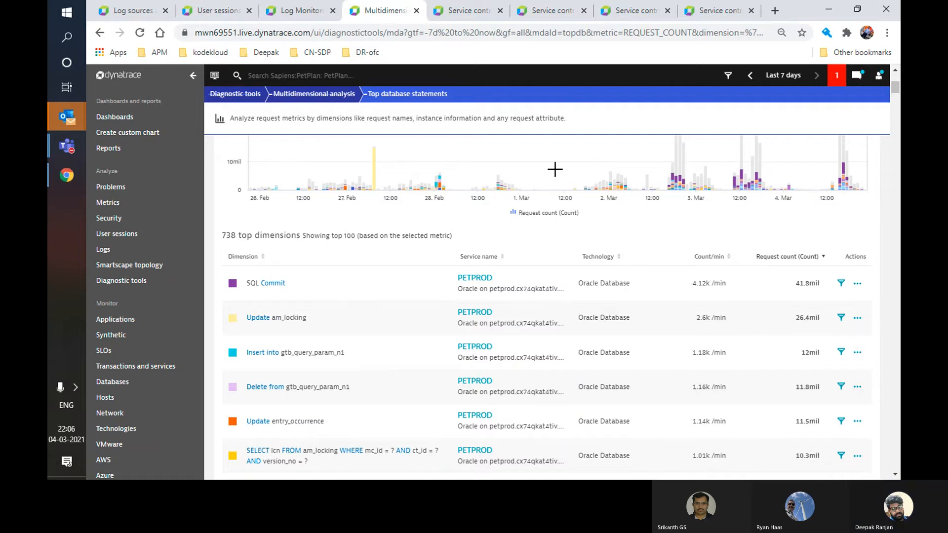
Step: Change the top database statements metric to Failure rate and review the resulting chart and statement list
scroll(458, 298, up, 5)
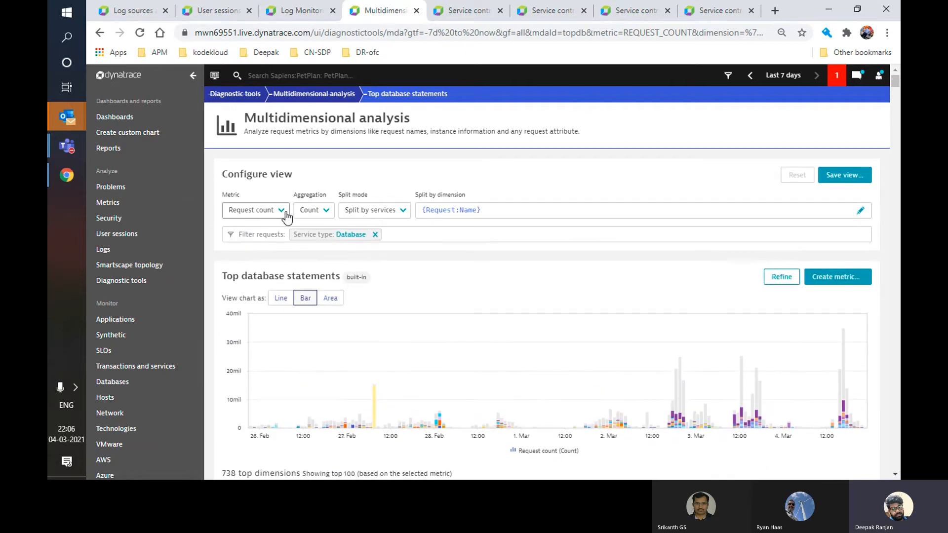
click(265, 211)
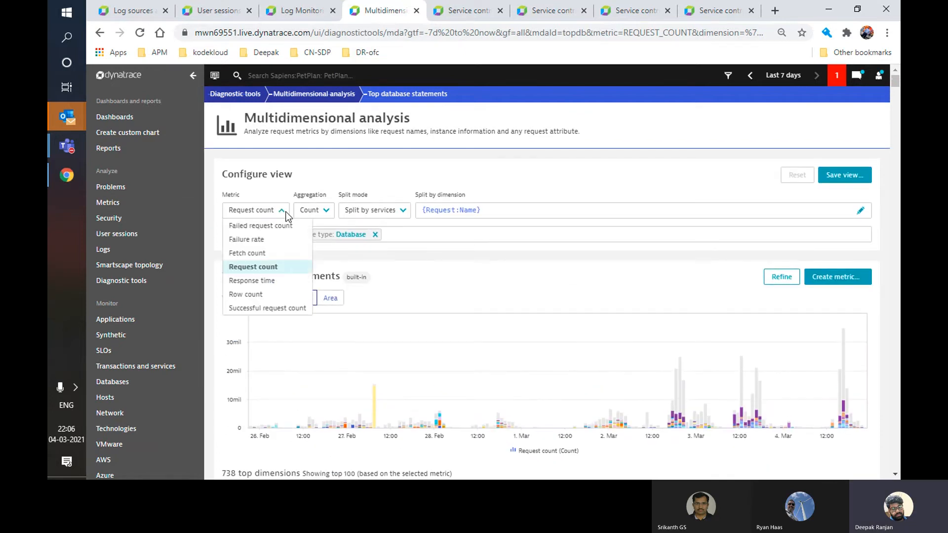
click(273, 244)
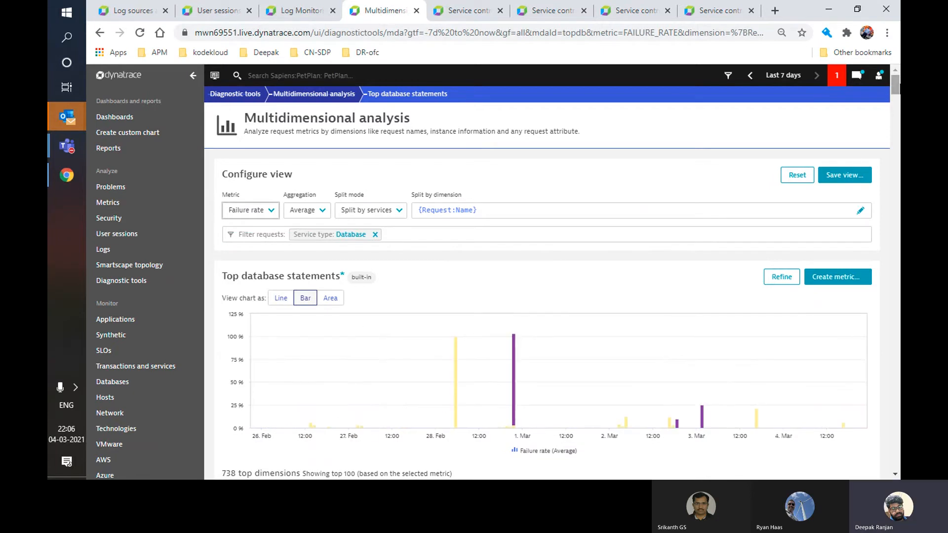
drag(893, 81, 894, 97)
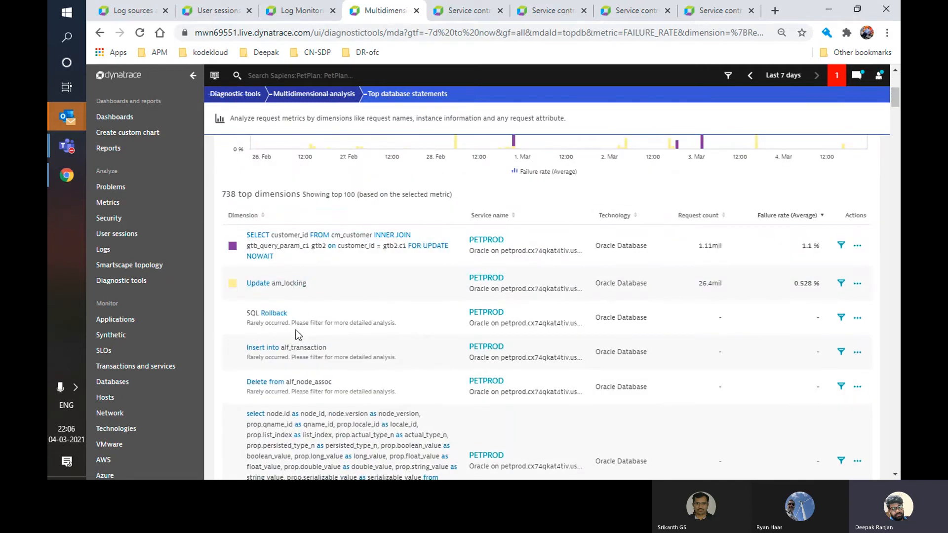
scroll(893, 101, down, 3)
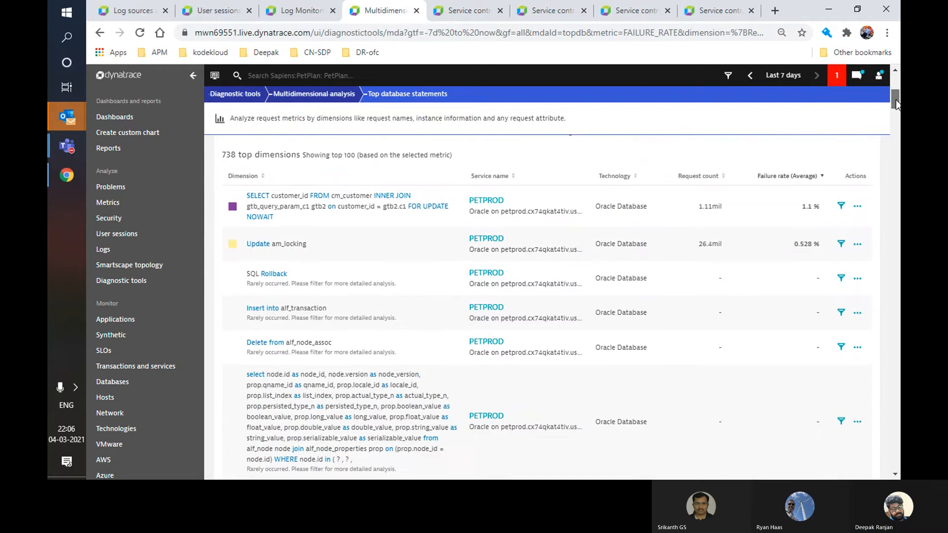
scroll(896, 102, up, 5)
mouse_move(896, 97)
mouse_down()
mouse_move(898, 169)
mouse_move(894, 85)
mouse_up()
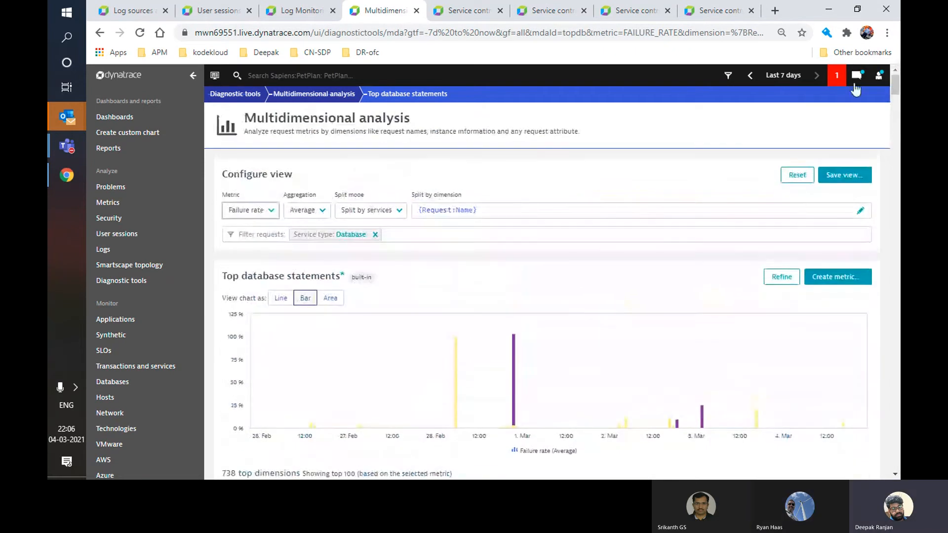
Step: Change the top database statements metric to Successful request count and review the resulting chart and statement list
click(264, 211)
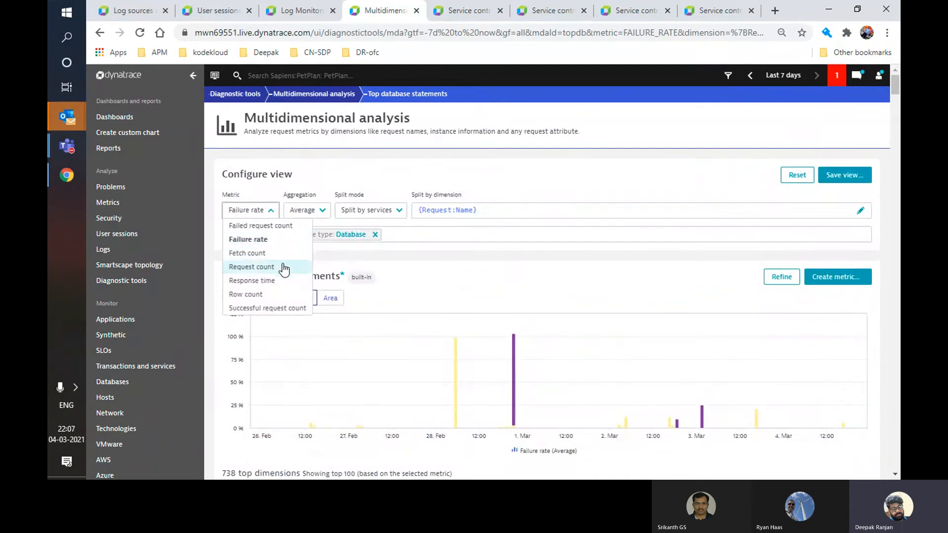
click(290, 309)
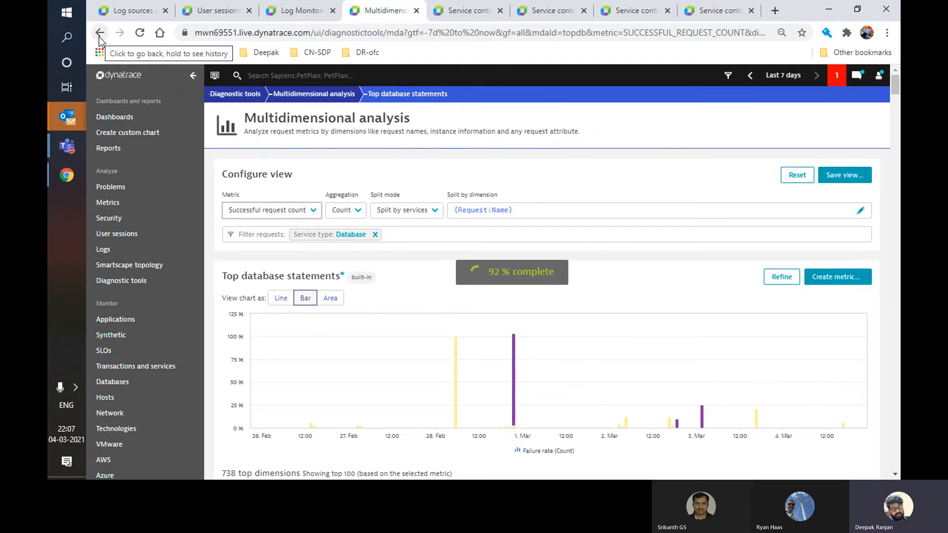
scroll(418, 296, down, 5)
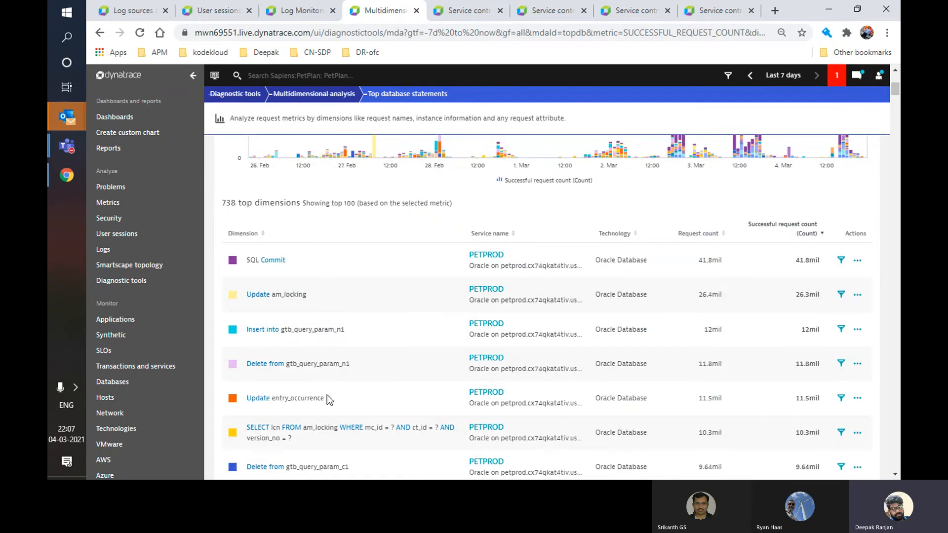
scroll(333, 385, up, 5)
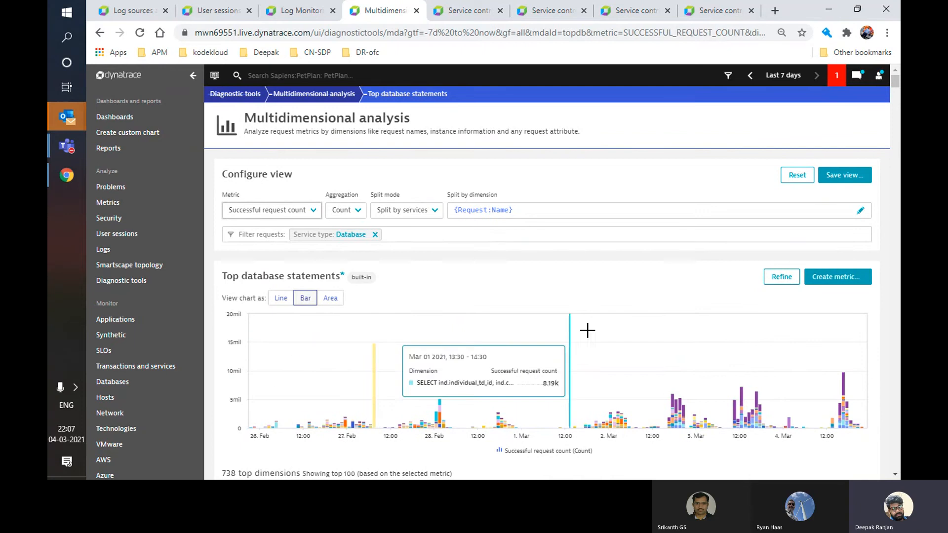
scroll(553, 316, down, 5)
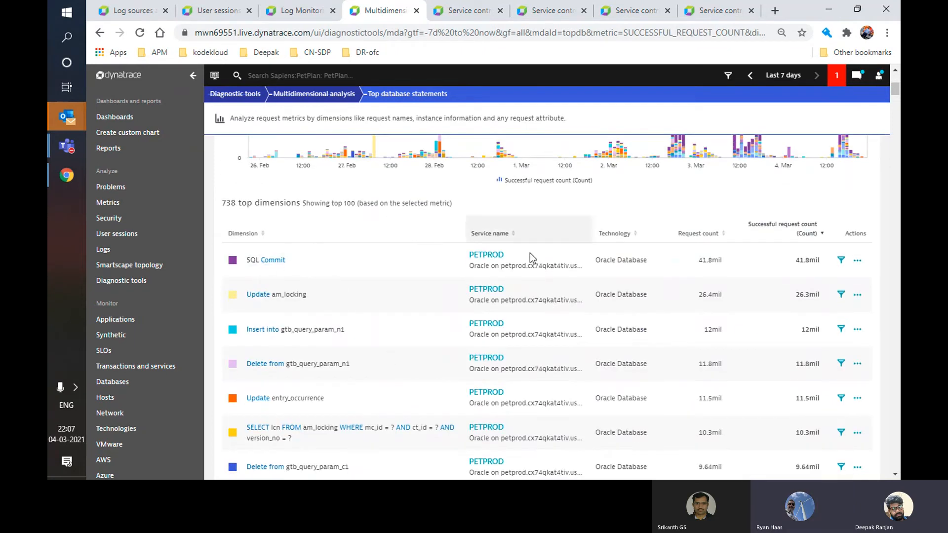
scroll(275, 325, up, 5)
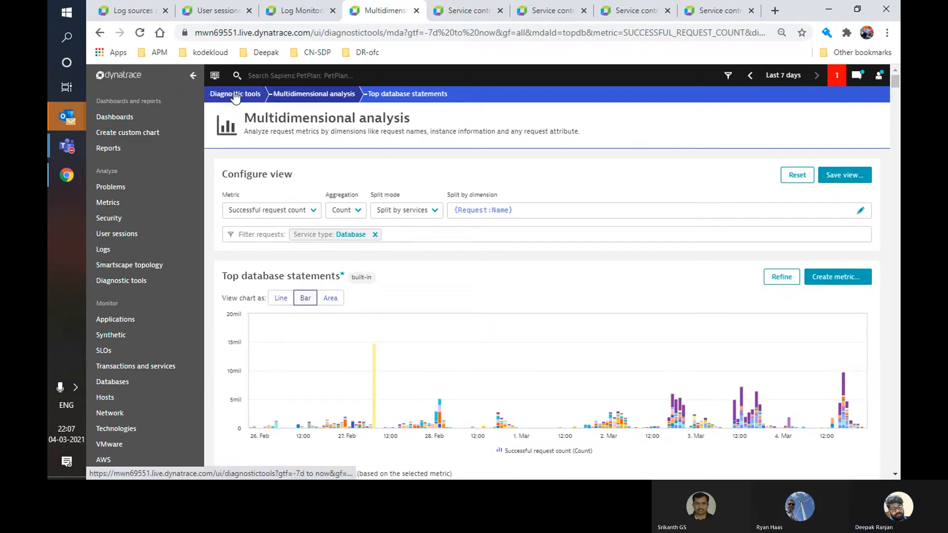
Step: Open the top web requests analysis from the diagnostic tools and set its timeframe to the last 30 minutes
click(216, 90)
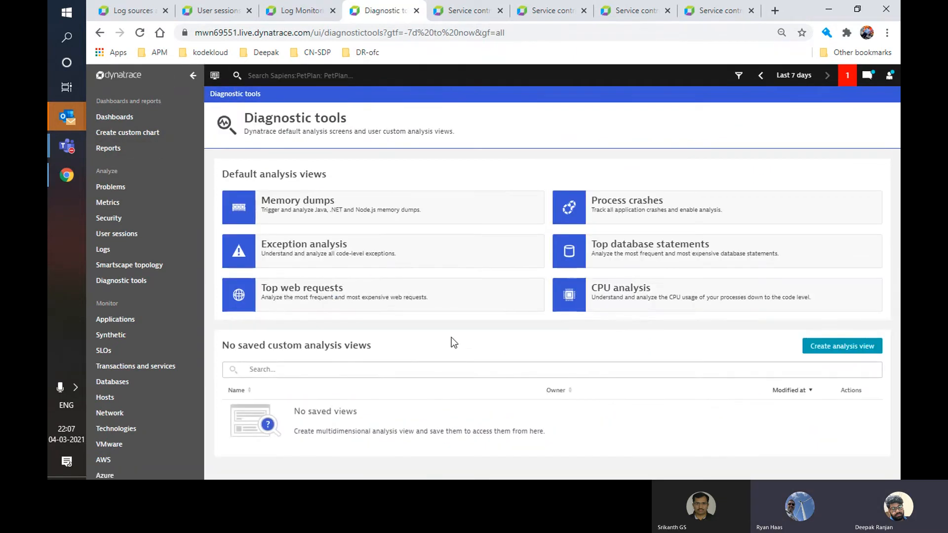
click(333, 295)
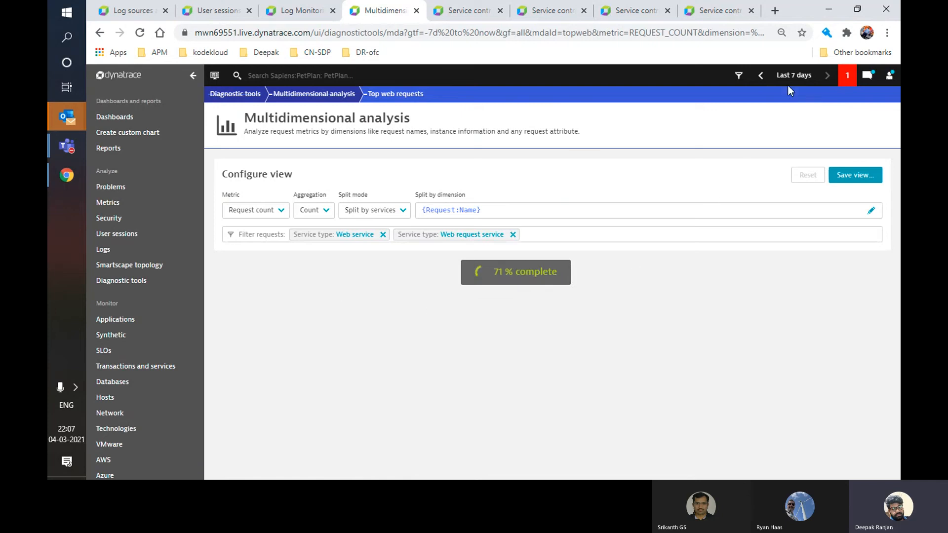
mouse_move(786, 82)
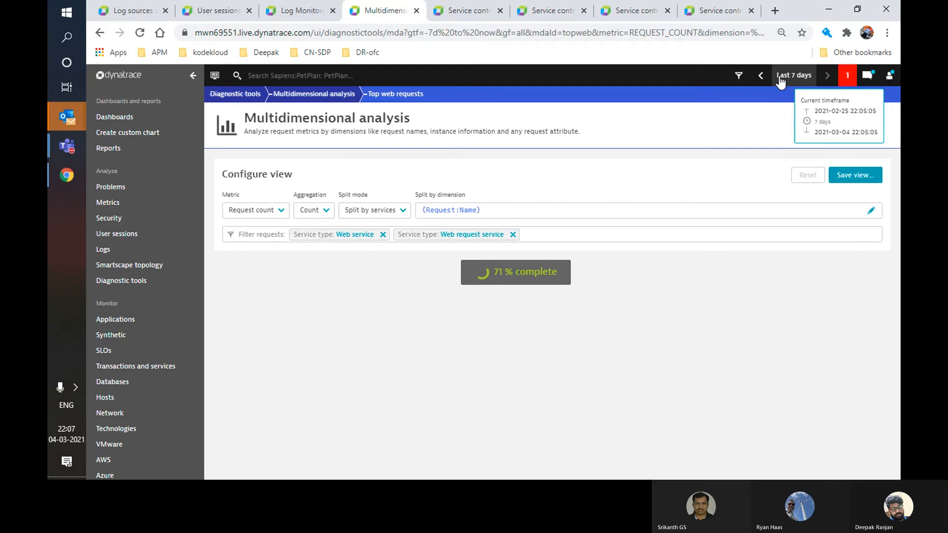
click(780, 79)
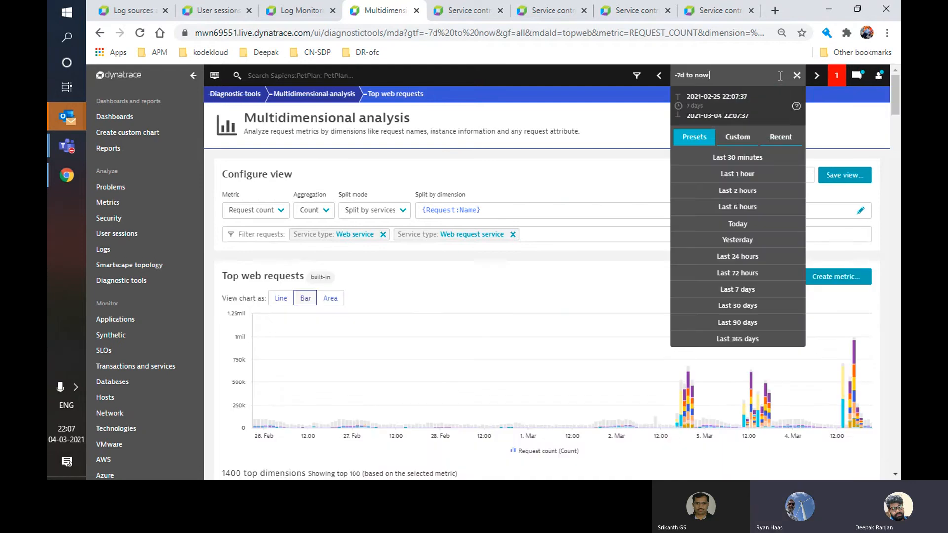
click(765, 157)
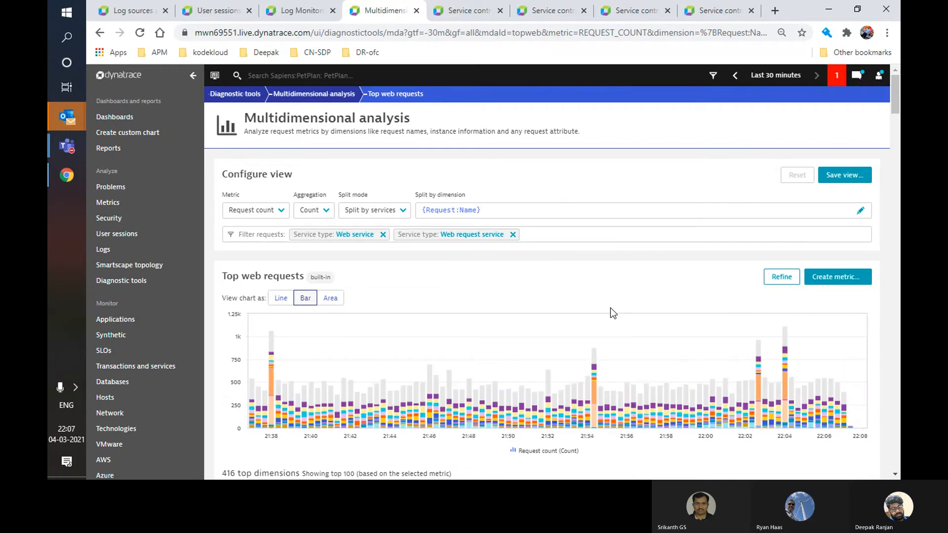
Step: Examine the web requests' per-minute and total request counts, and extend the timeframe to the last 1 hour
scroll(610, 313, down, 5)
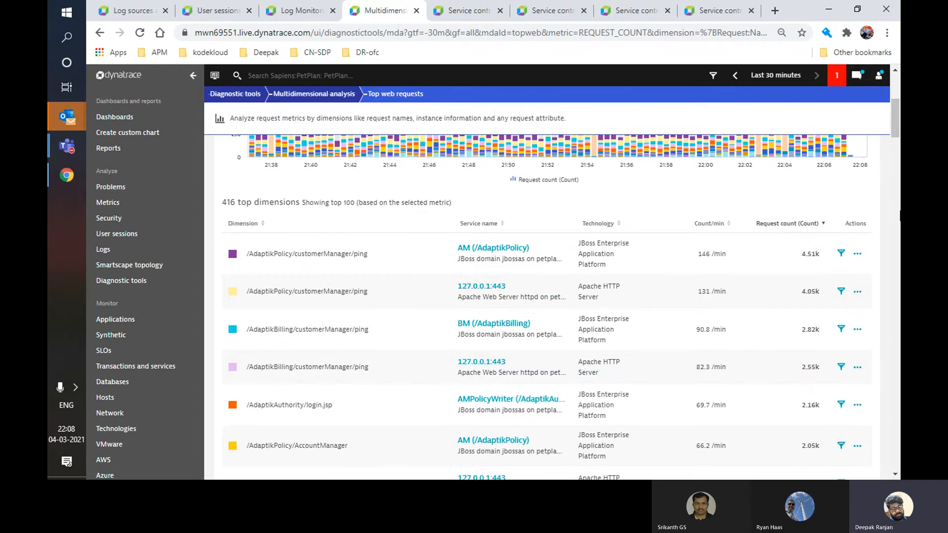
mouse_move(897, 123)
mouse_down()
mouse_move(897, 134)
mouse_move(897, 121)
mouse_up()
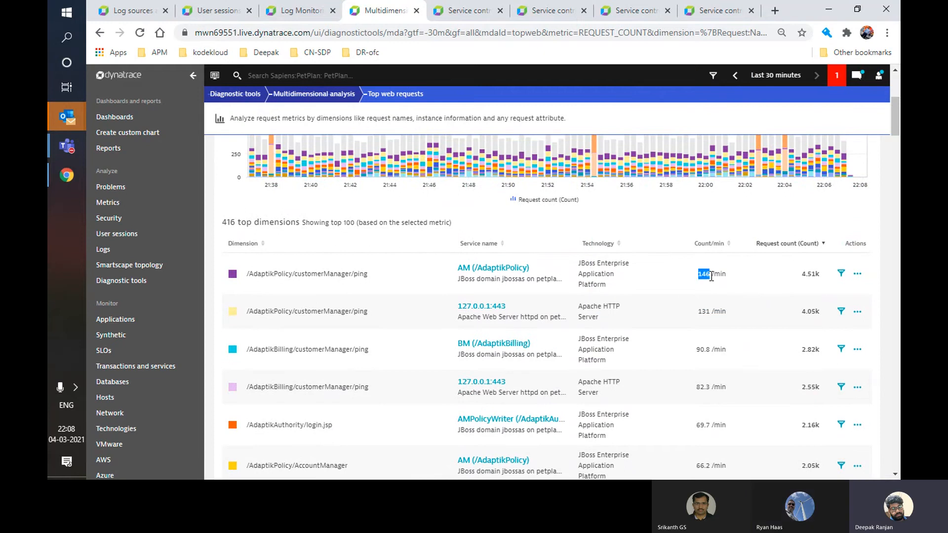
drag(711, 277, 722, 274)
drag(798, 274, 808, 273)
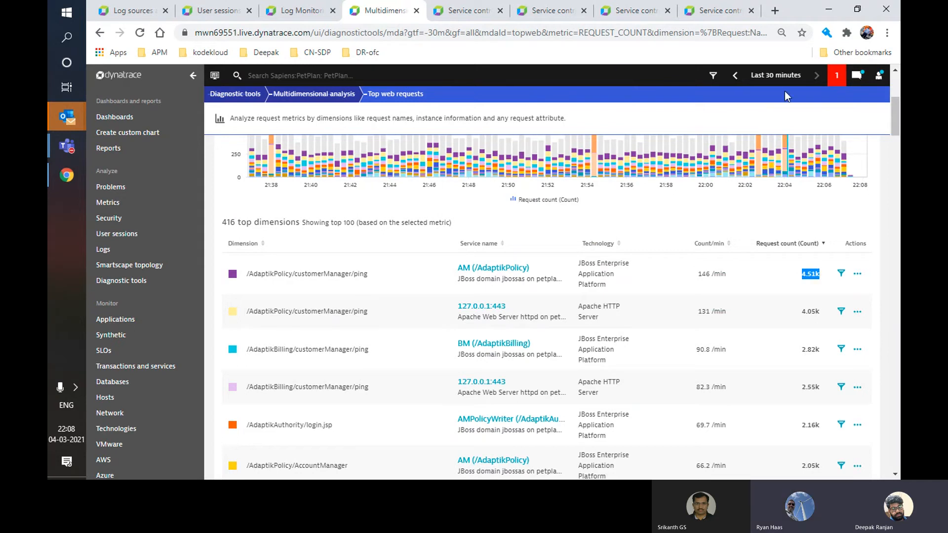
click(779, 76)
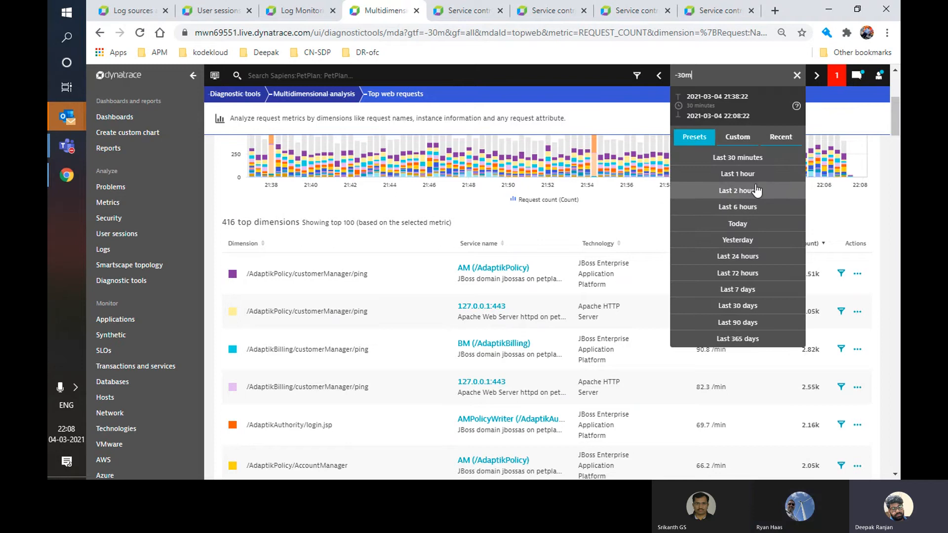
click(749, 174)
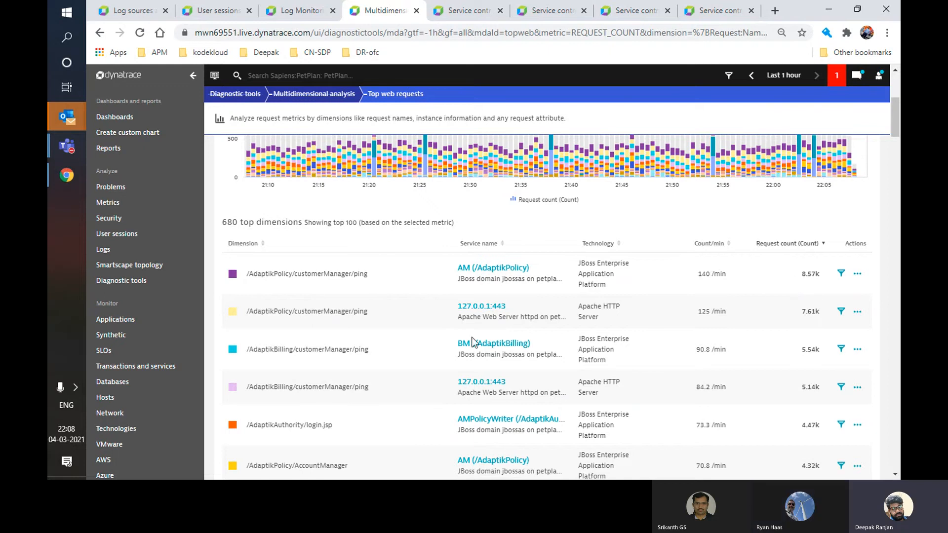
Step: Change the top web requests metric to Response time and examine the average response times in the request list
scroll(470, 371, up, 5)
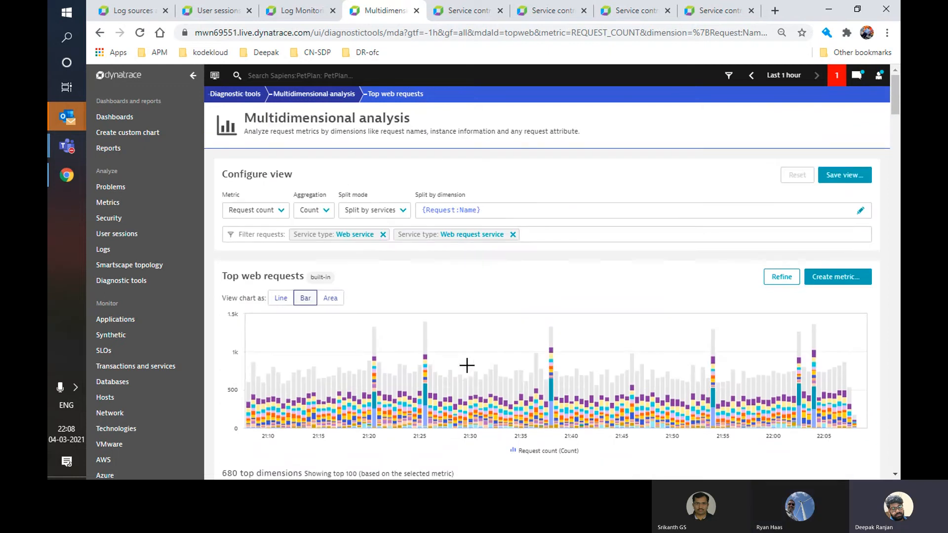
click(279, 210)
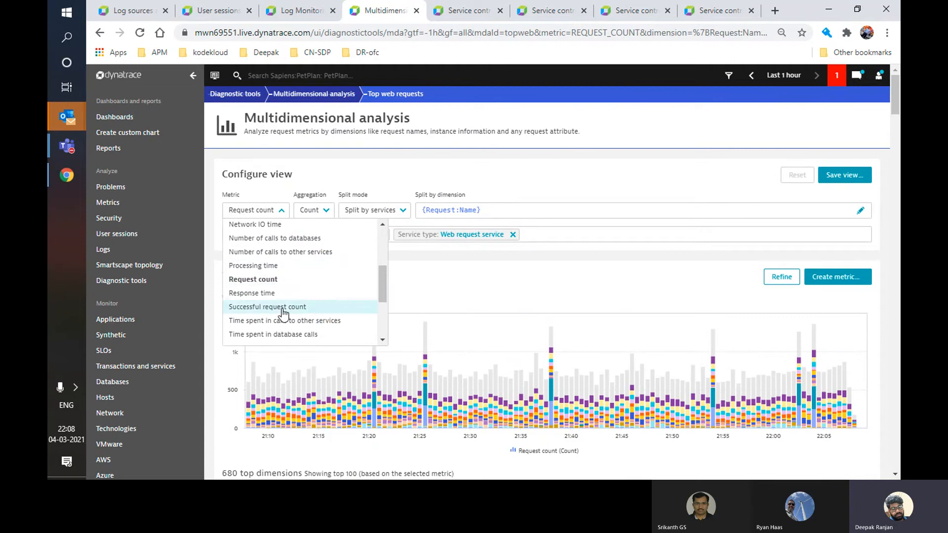
drag(378, 276, 378, 269)
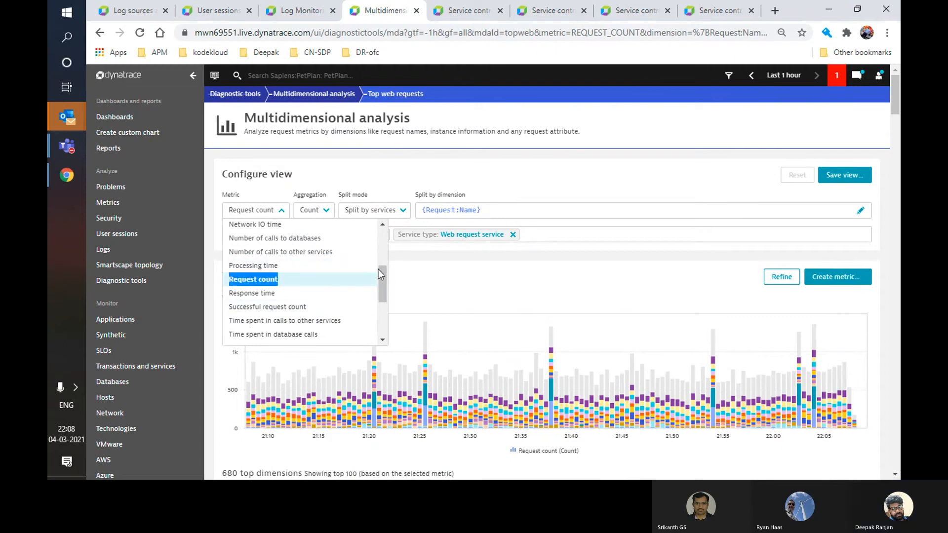
click(280, 293)
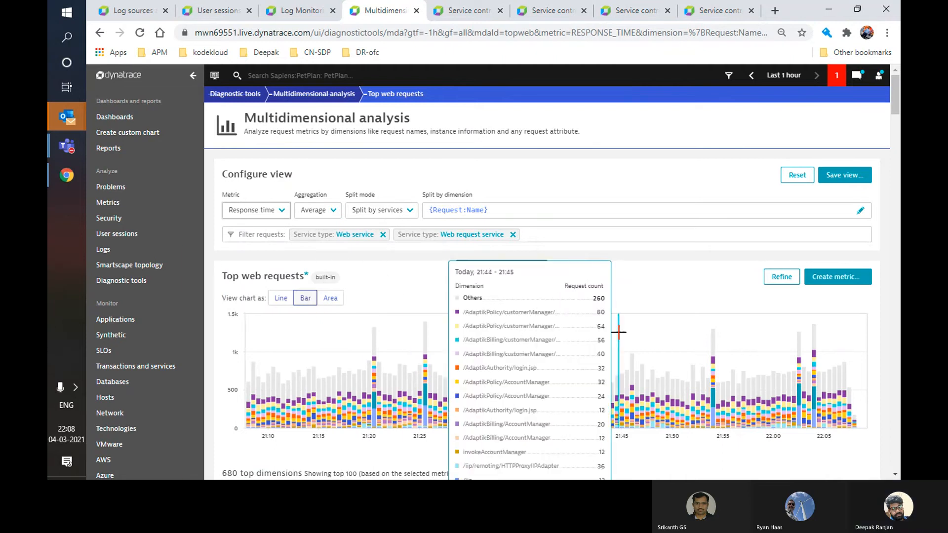
scroll(709, 338, down, 5)
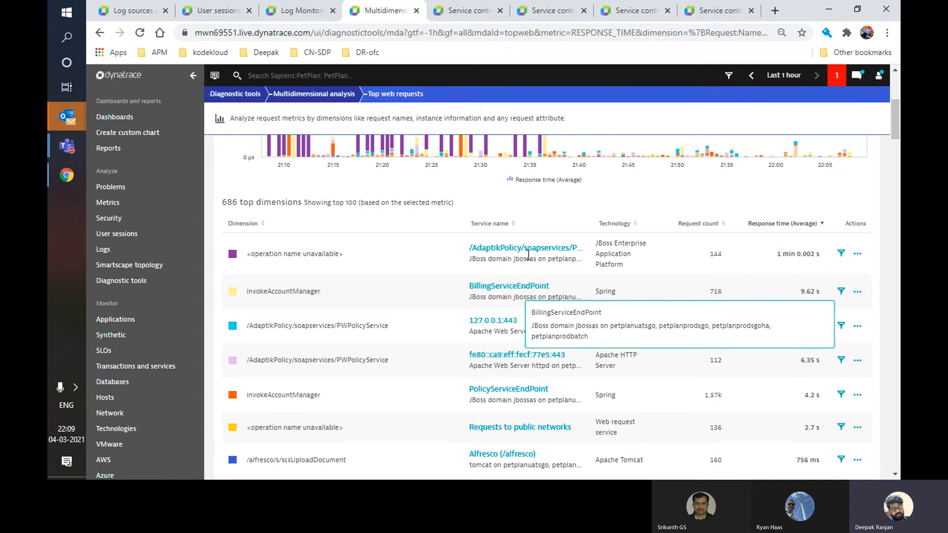
scroll(524, 403, down, 5)
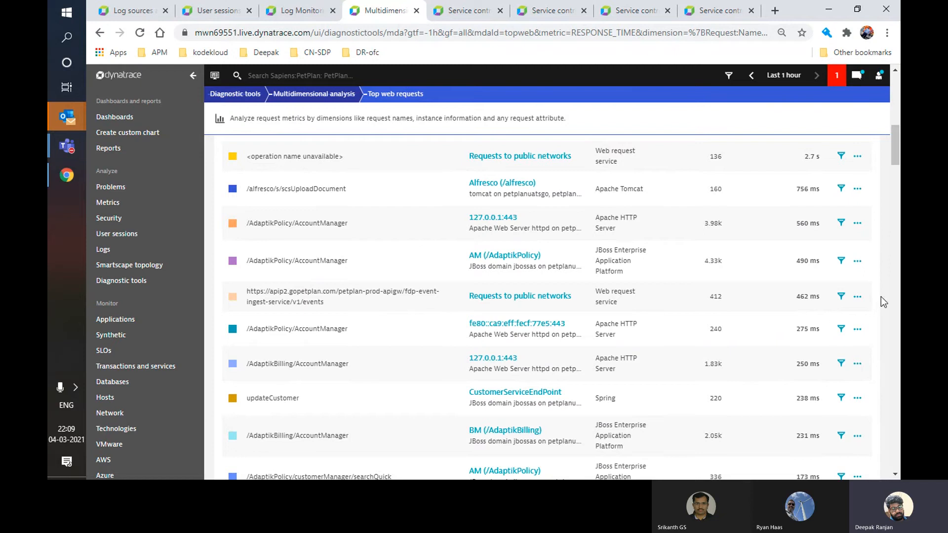
drag(895, 153, 893, 134)
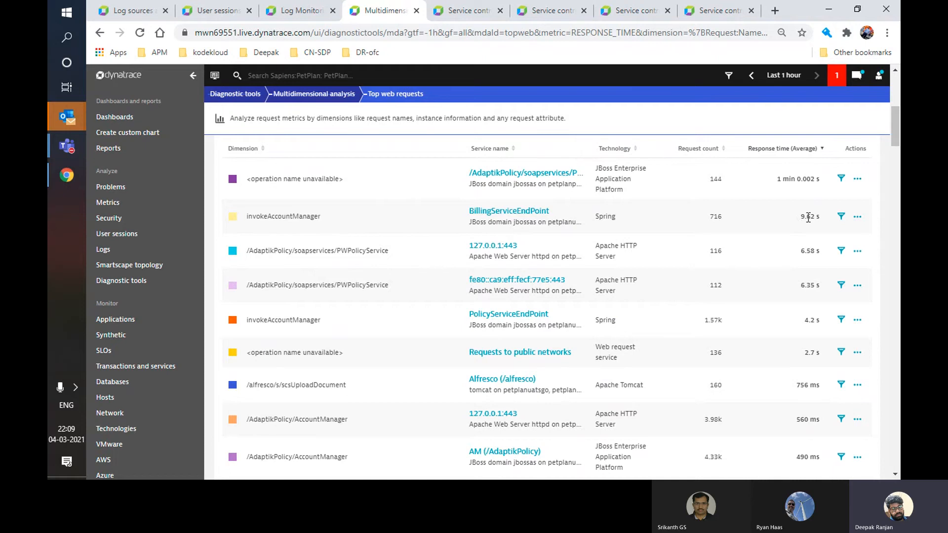
drag(820, 214, 804, 212)
mouse_move(894, 122)
mouse_down()
mouse_move(895, 111)
mouse_move(895, 124)
mouse_up()
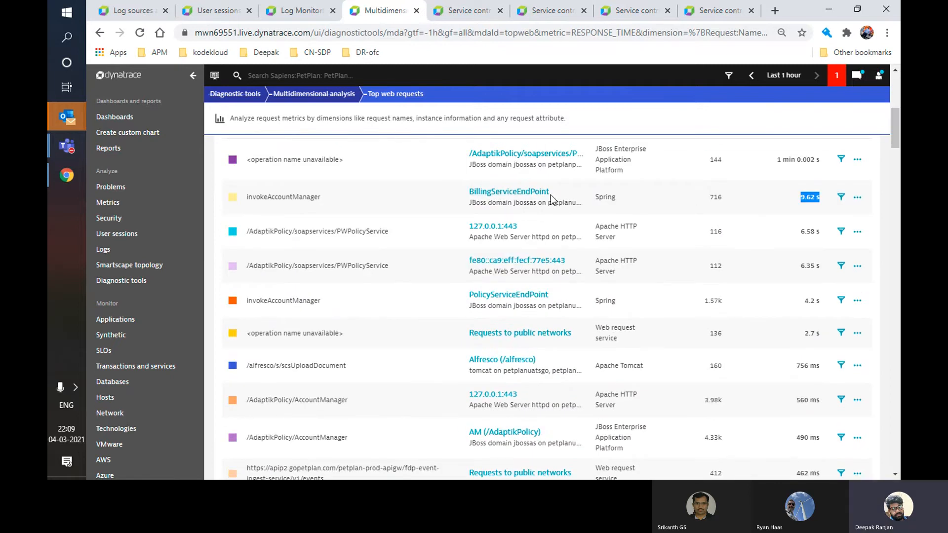
Step: Open the BillingServiceEndPoint analysis from the web requests list and show the PurePaths of its invokeAccountManager request
click(523, 195)
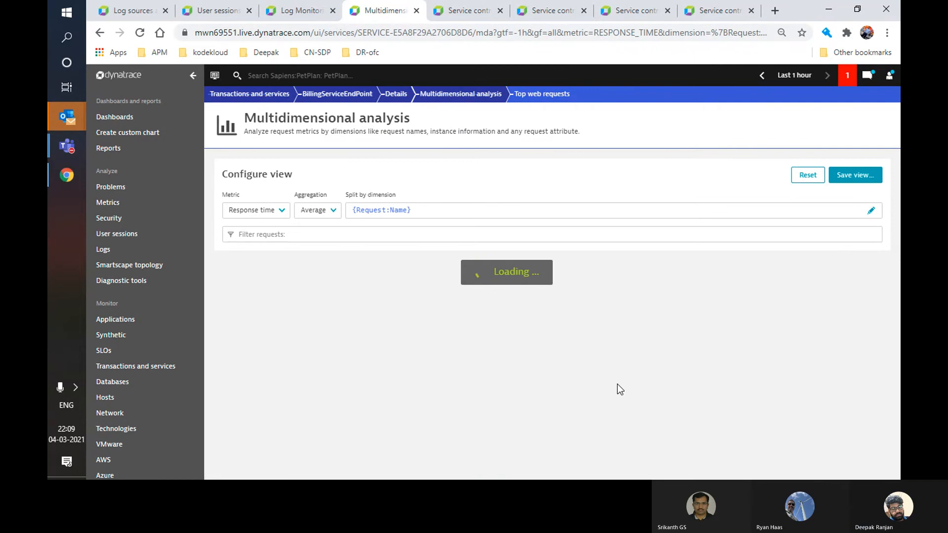
scroll(617, 385, down, 2)
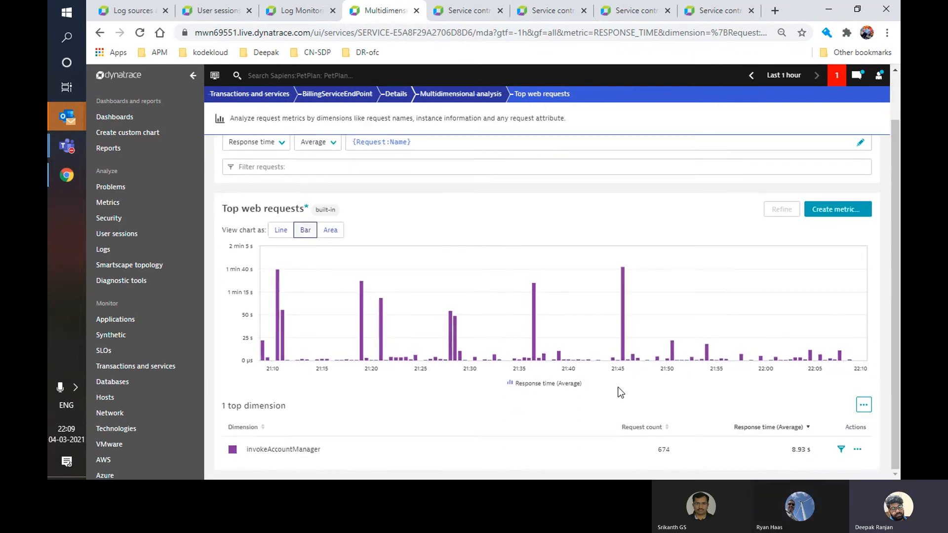
click(857, 449)
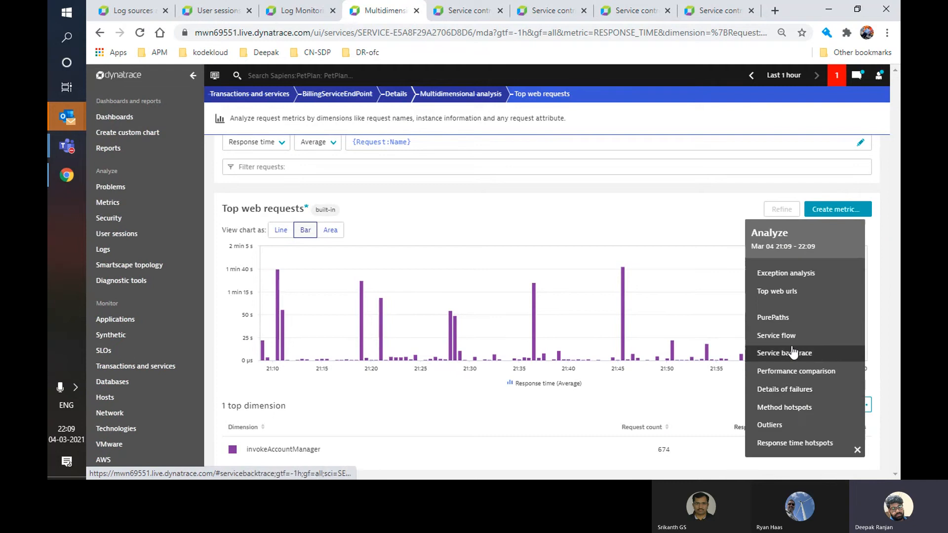
click(785, 315)
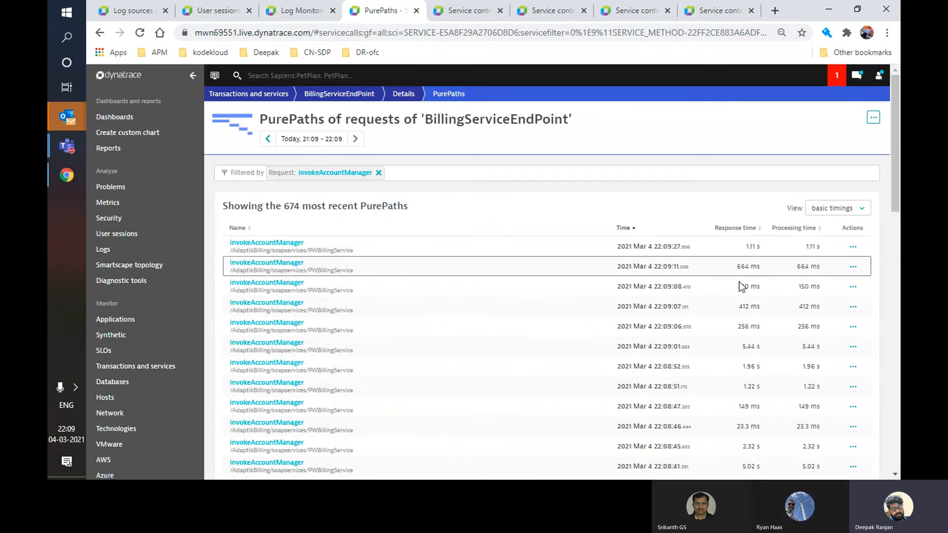
Step: Open the most recent invokeAccountManager PurePath and examine the exceptions listed in the errors of its top-level call
click(289, 244)
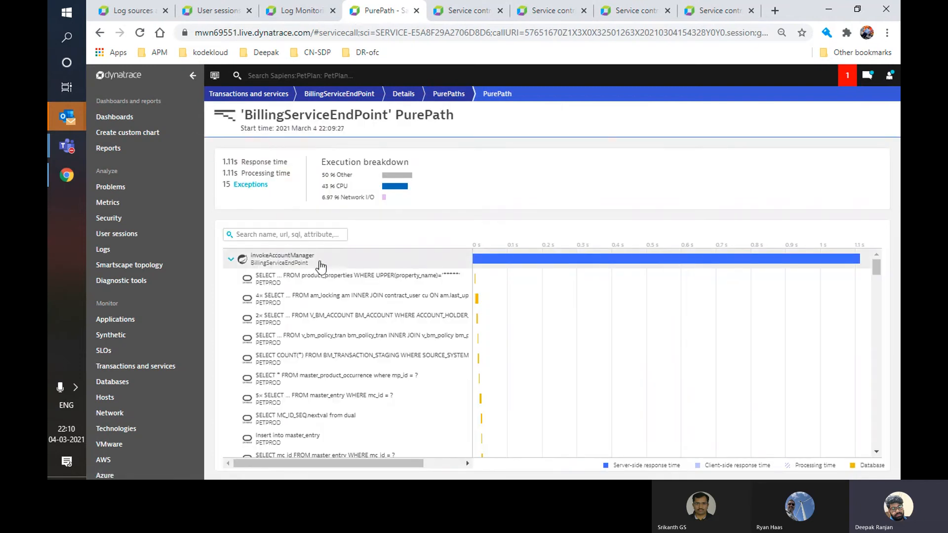
click(309, 280)
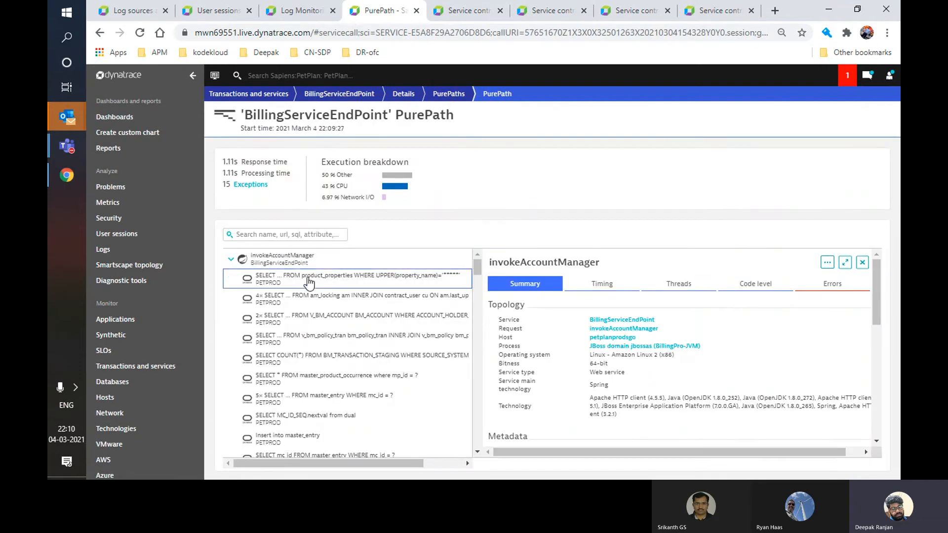
click(308, 280)
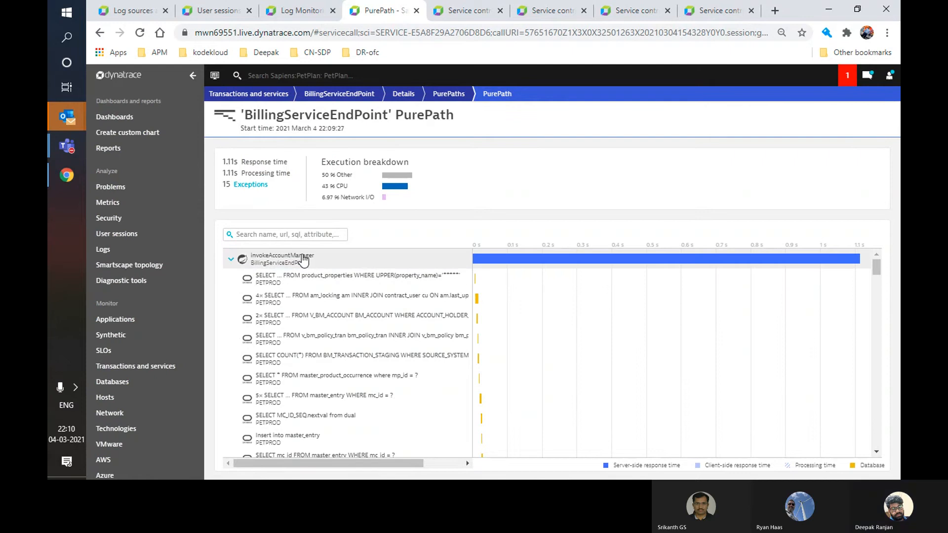
click(302, 256)
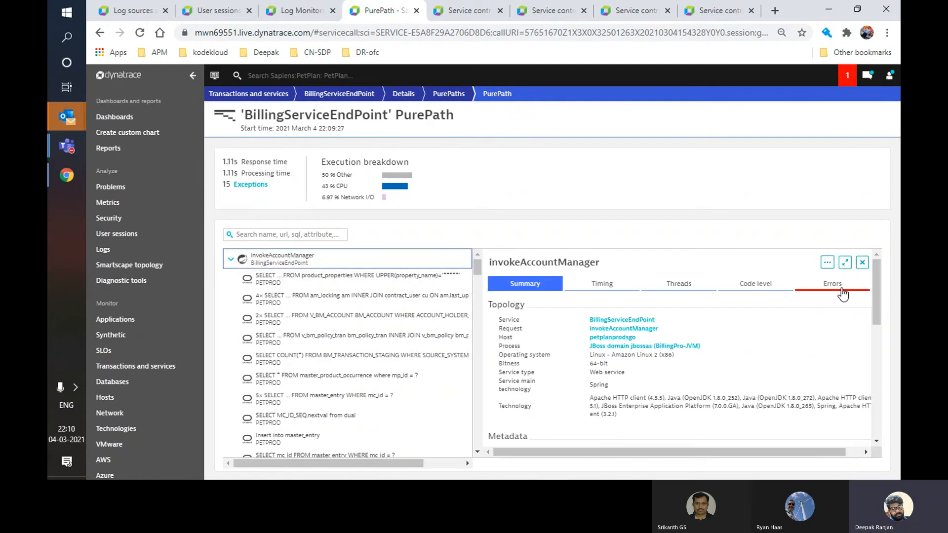
click(842, 295)
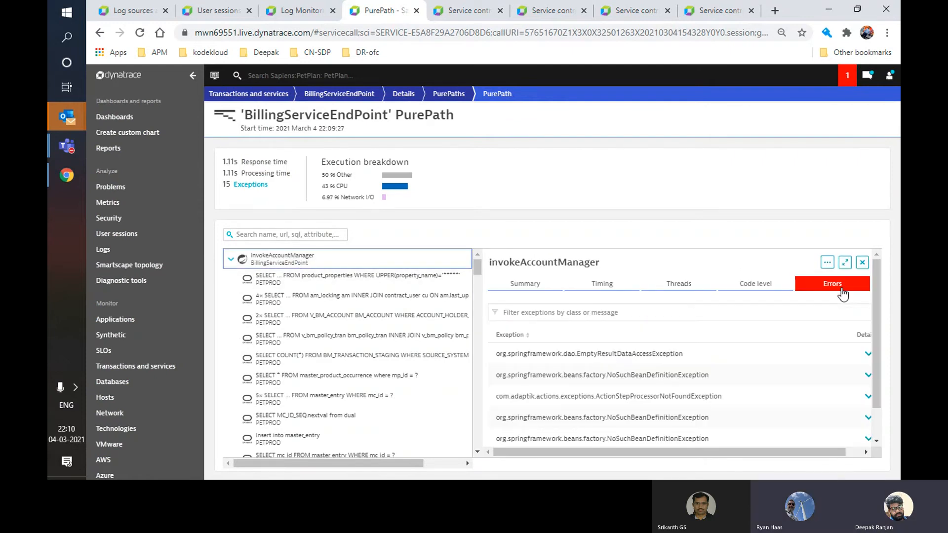
drag(709, 451, 735, 452)
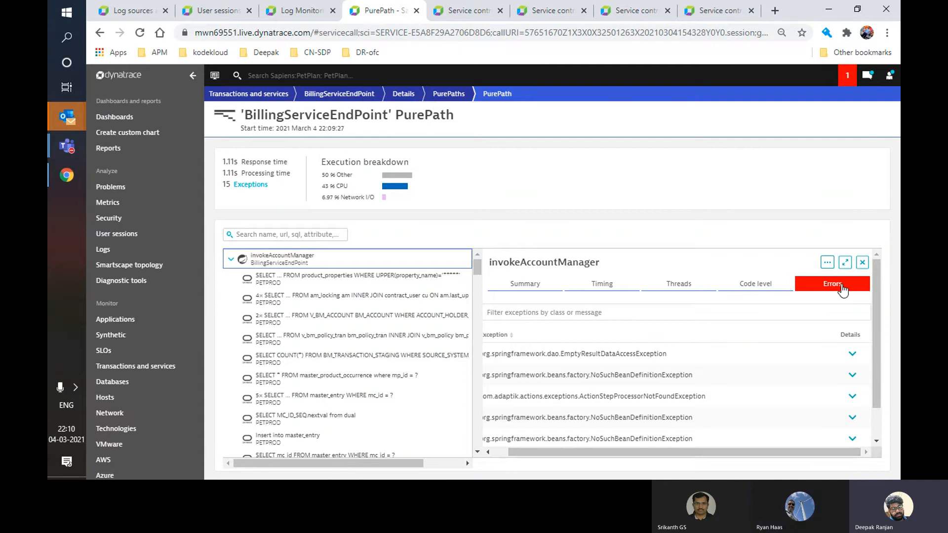
drag(717, 453, 658, 454)
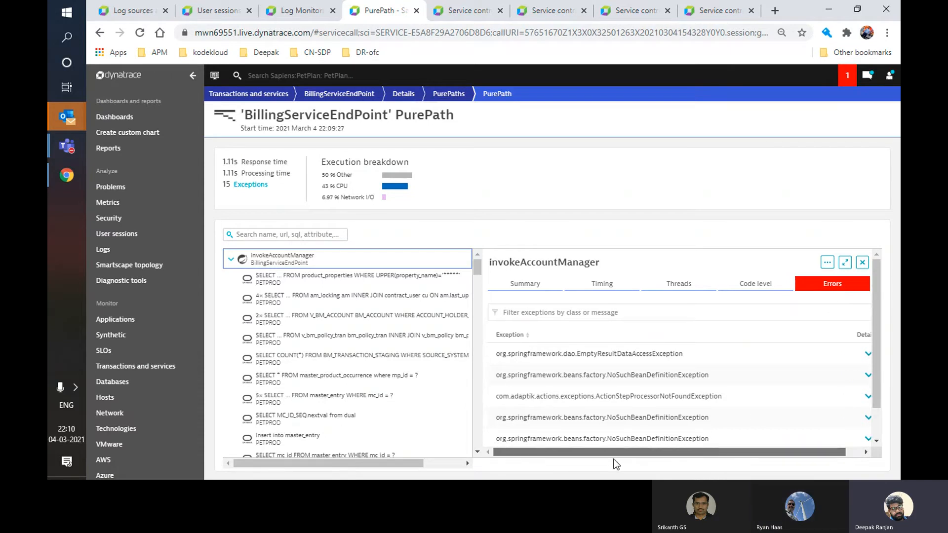
Step: Page through the exceptions listed in the errors of the invokeAccountManager call
scroll(580, 359, down, 2)
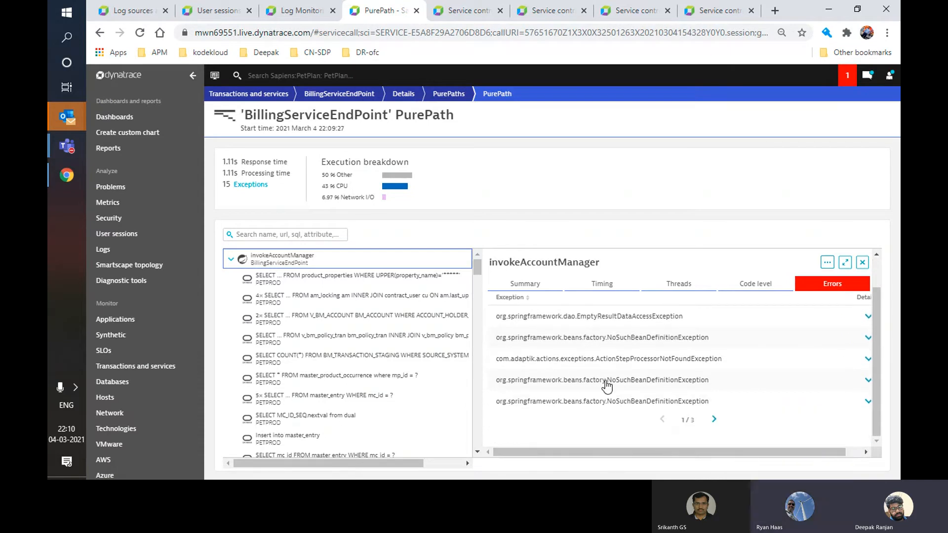
click(715, 419)
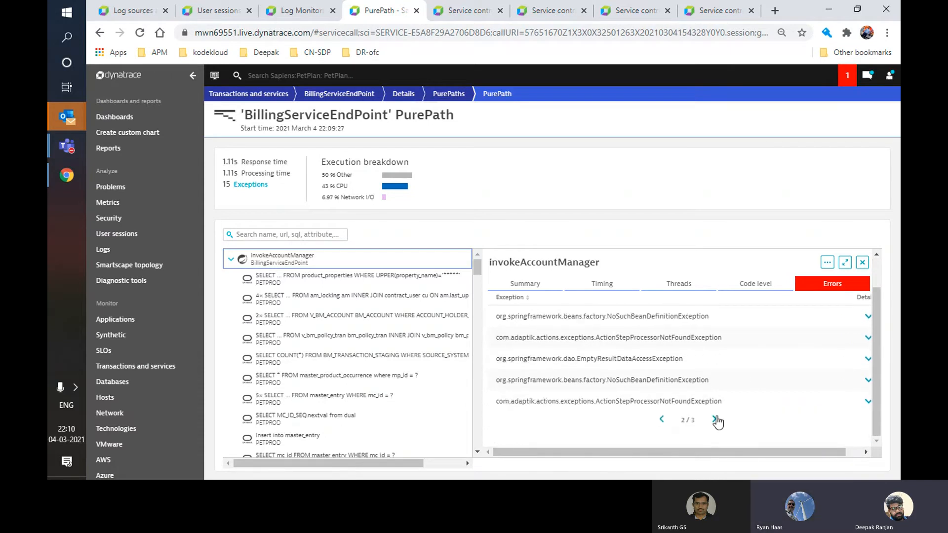
click(662, 420)
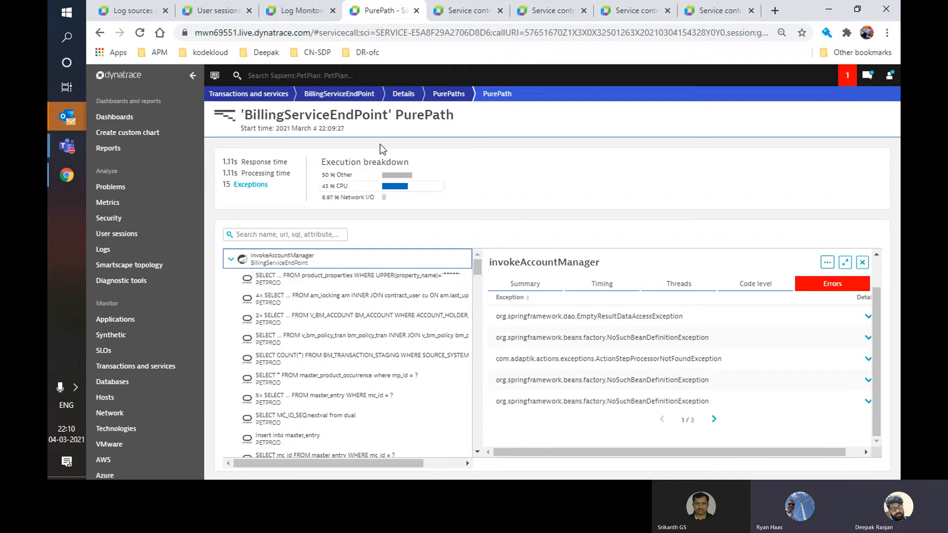
Step: Return from the PurePath to the BillingServiceEndPoint multidimensional analysis of top web requests
click(101, 33)
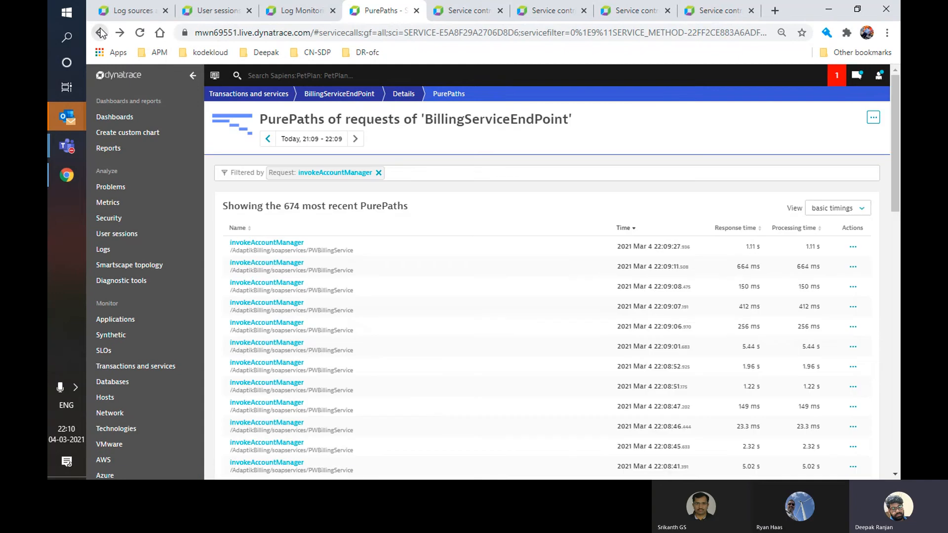
click(101, 33)
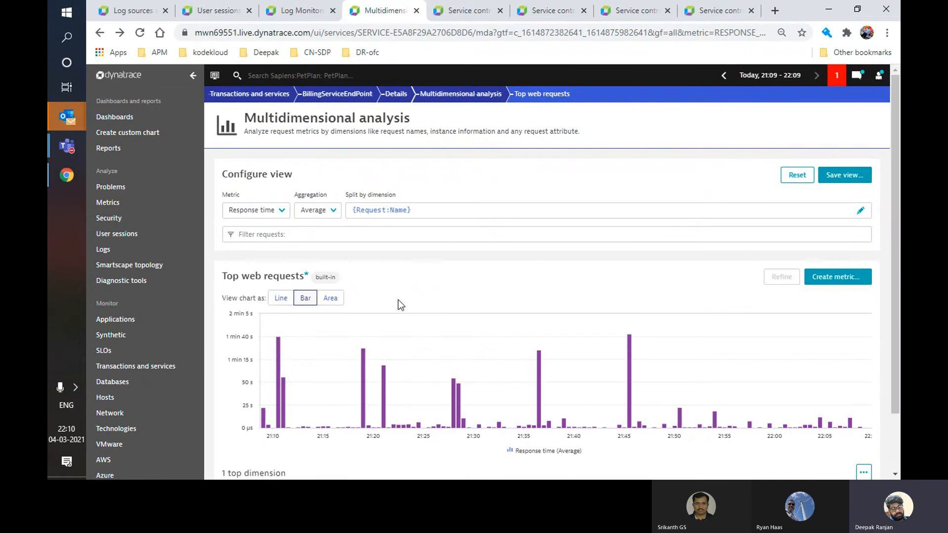
scroll(398, 301, down, 1)
scroll(257, 194, up, 1)
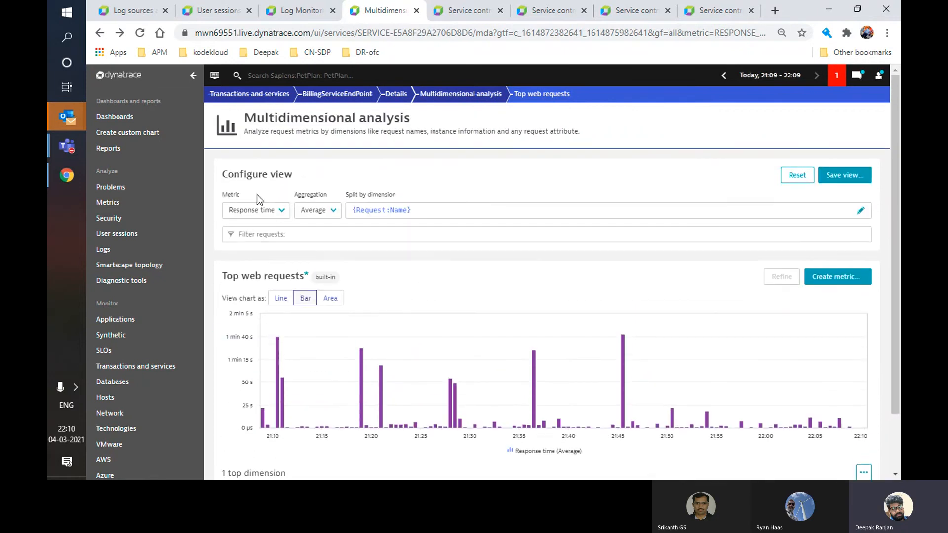
Step: Change the analysis metric to HTTP 4xx count and examine the chart and the invokeAccountManager row
click(275, 212)
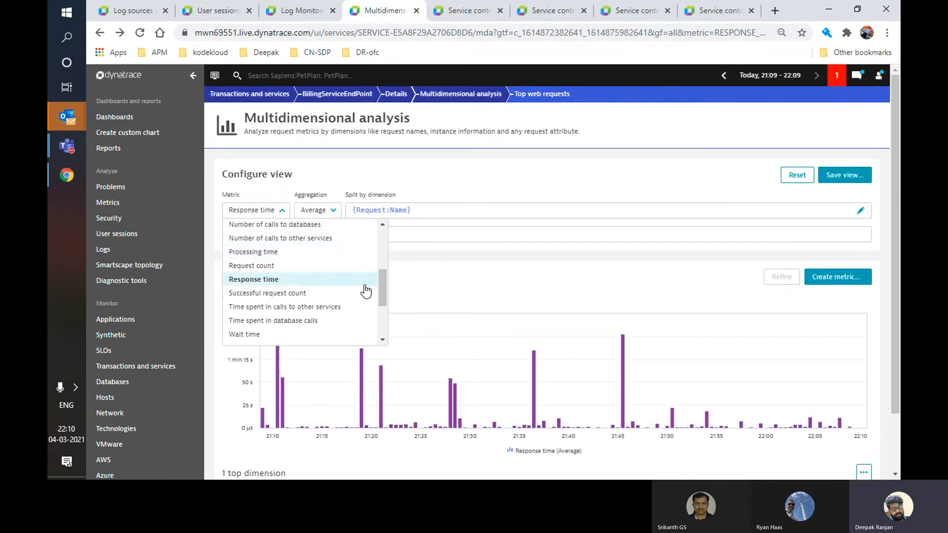
drag(383, 289, 381, 247)
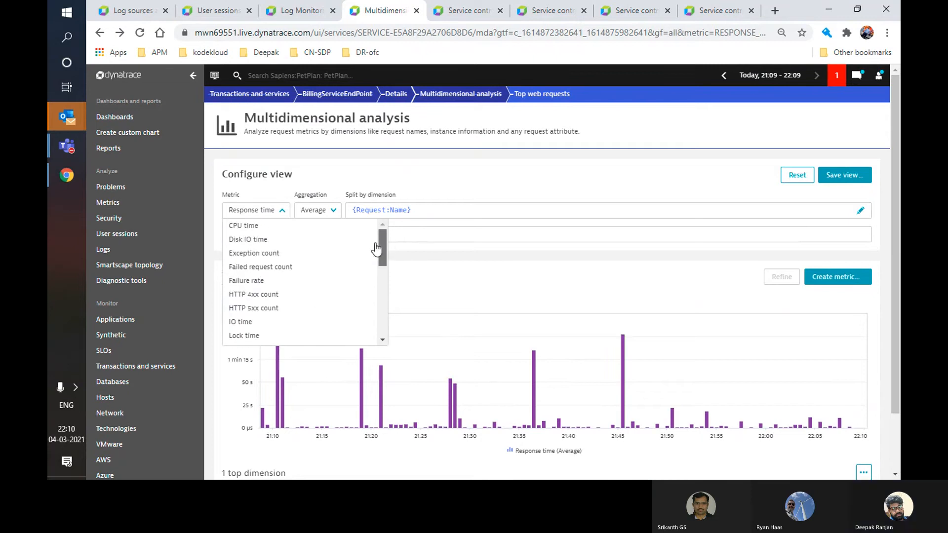
click(301, 295)
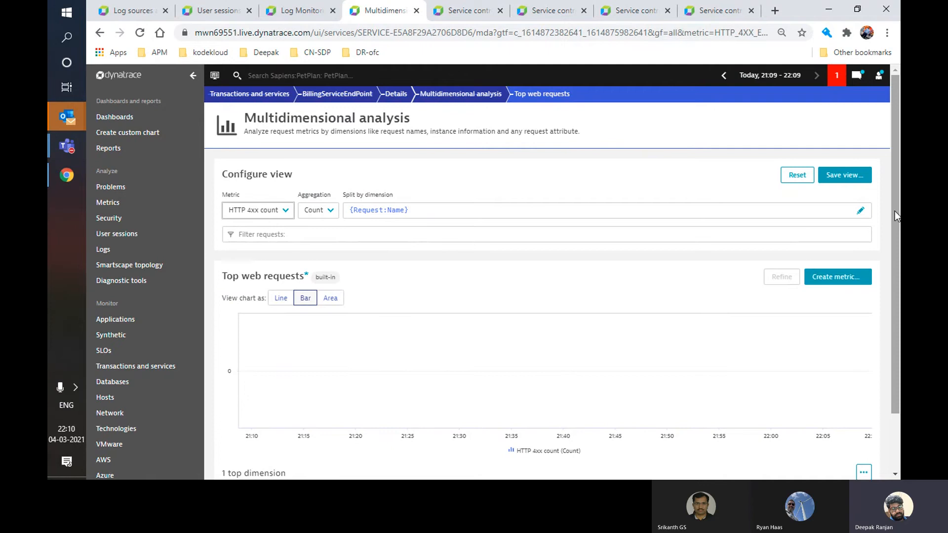
drag(894, 211, 896, 321)
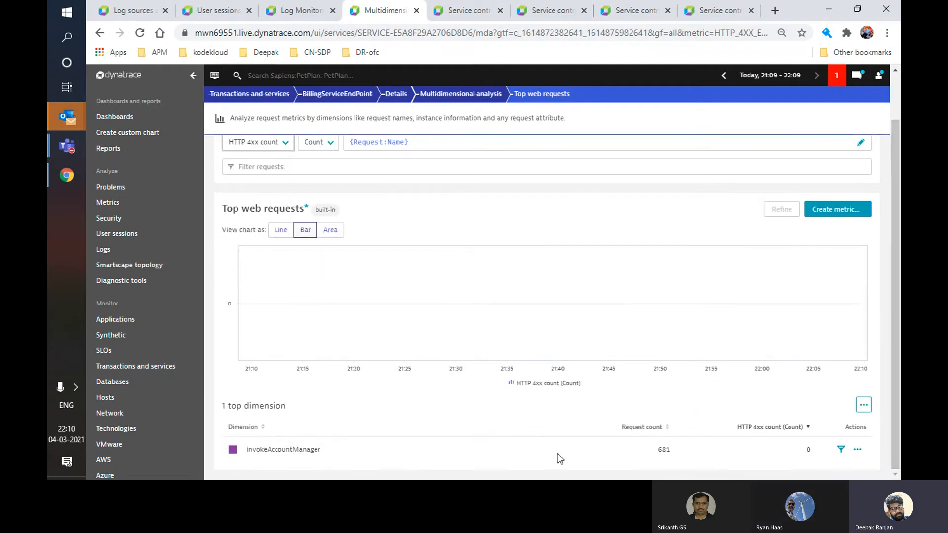
Step: Change the analysis metric to HTTP 5xx count and examine the chart and dimension list for the requests
click(283, 143)
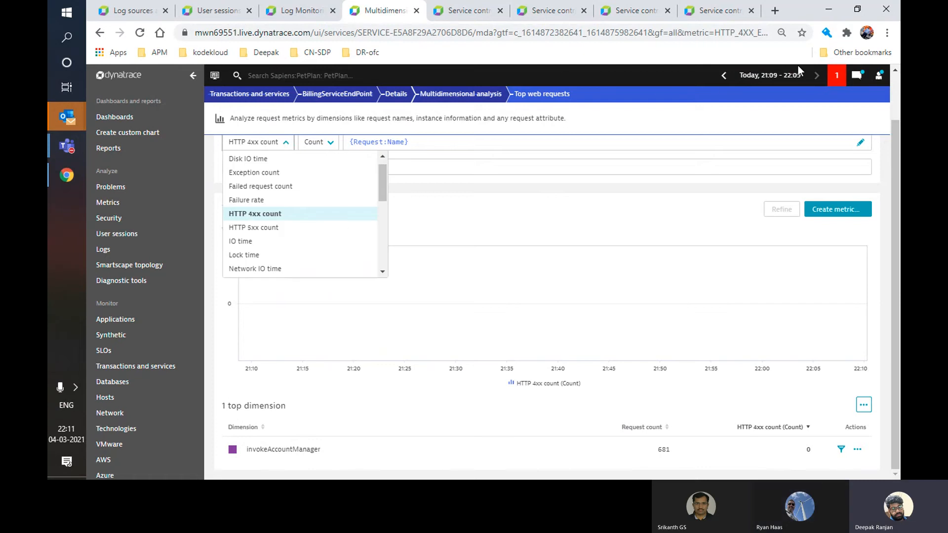
click(775, 78)
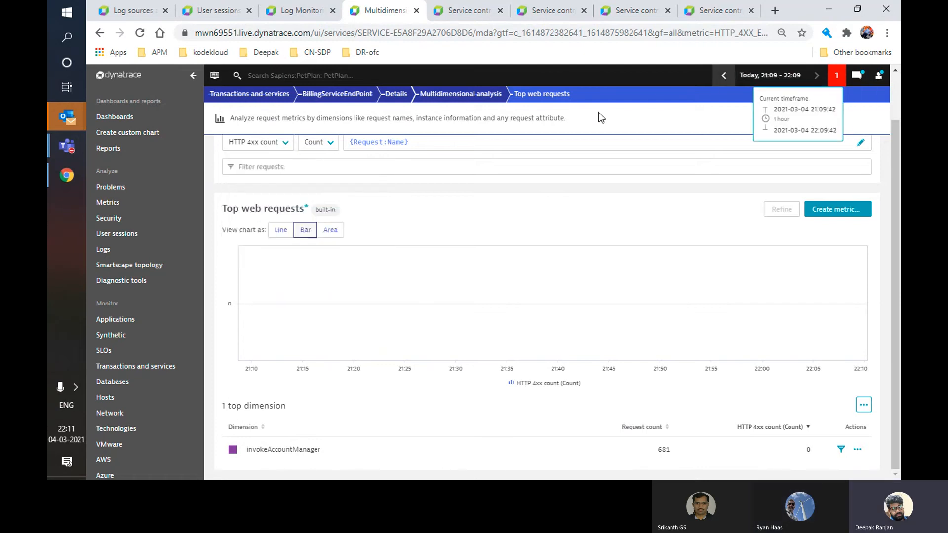
click(285, 143)
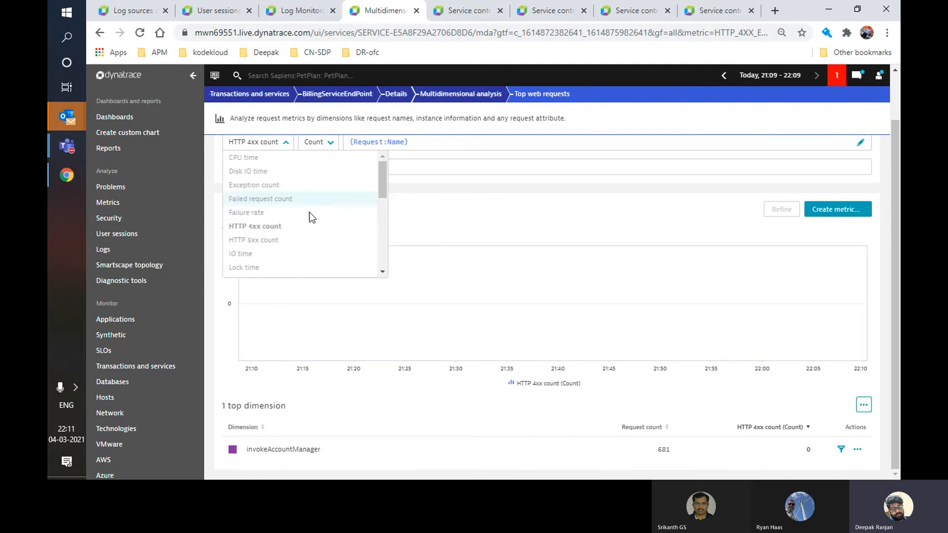
click(309, 242)
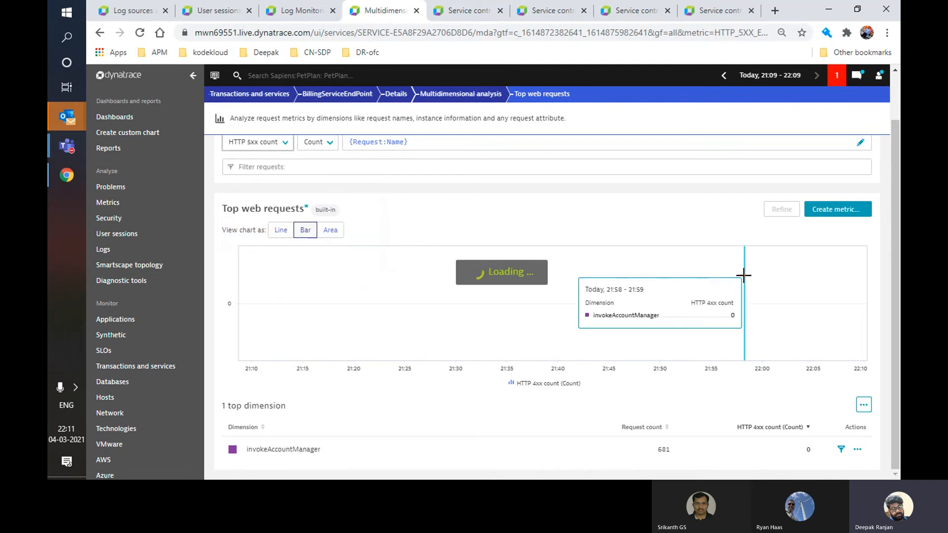
scroll(746, 278, down, 1)
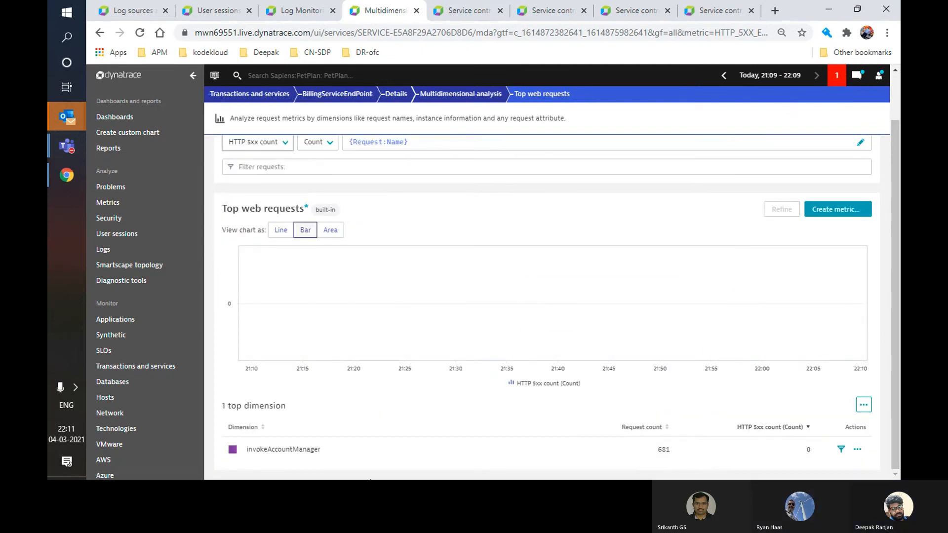
scroll(313, 250, up, 1)
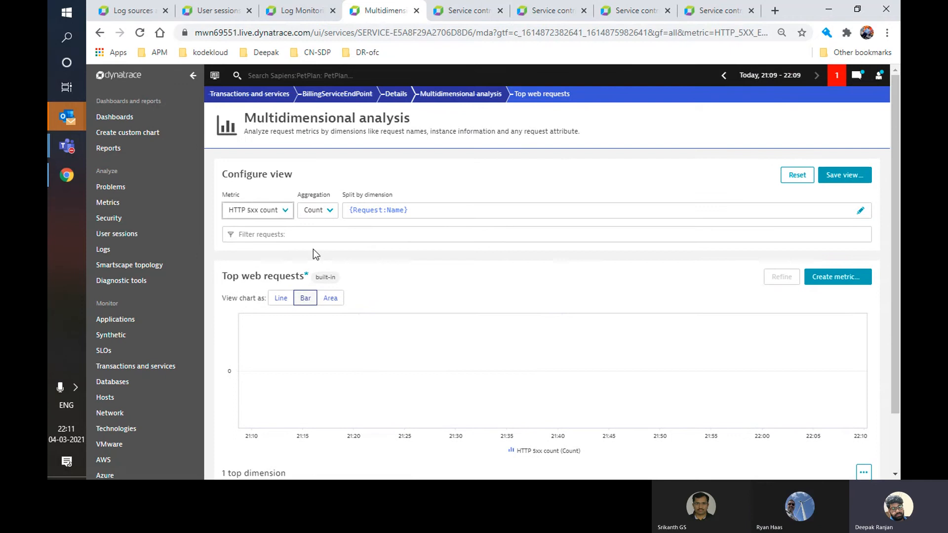
Step: Change the analysis metric to IO time and examine the average values for the web requests
click(285, 213)
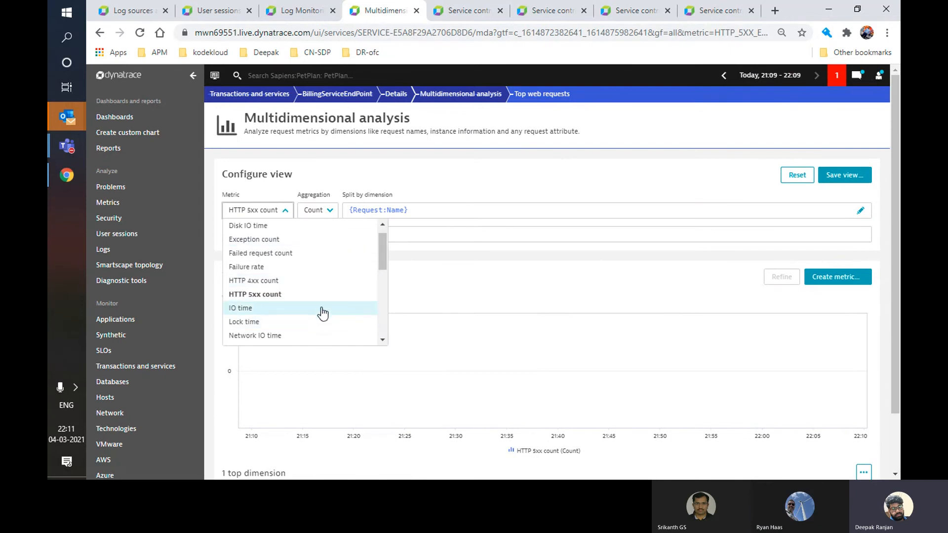
click(300, 310)
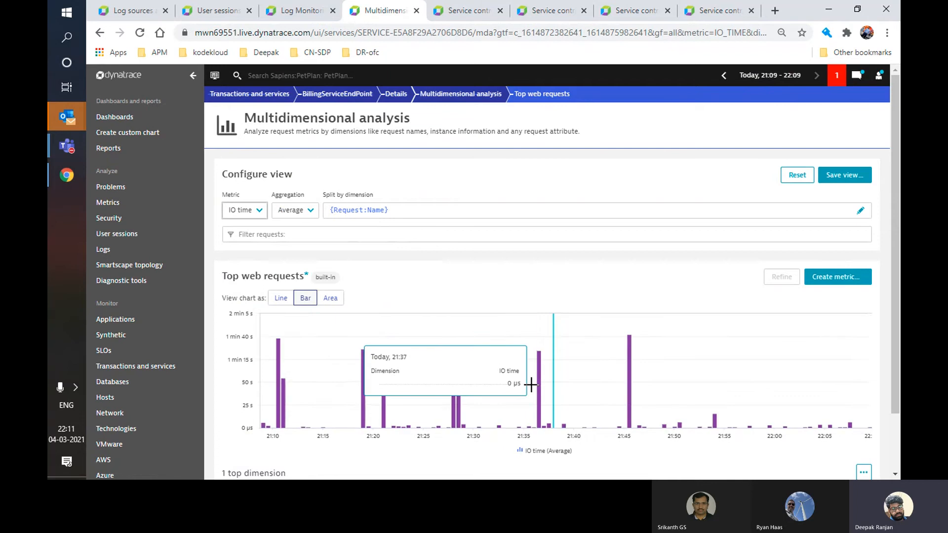
scroll(494, 404, down, 2)
scroll(576, 326, up, 2)
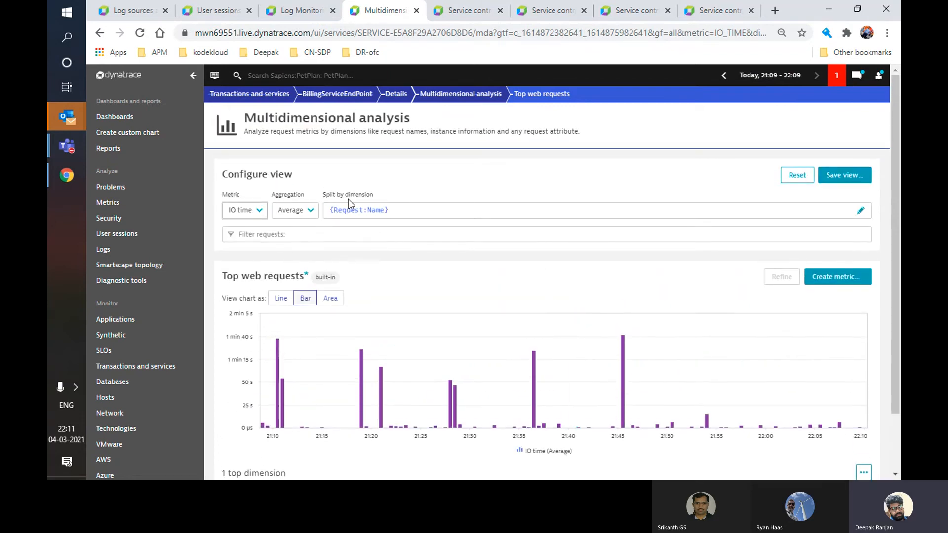
Step: Leave the multidimensional analysis and return to the diagnostic tools overview
click(99, 35)
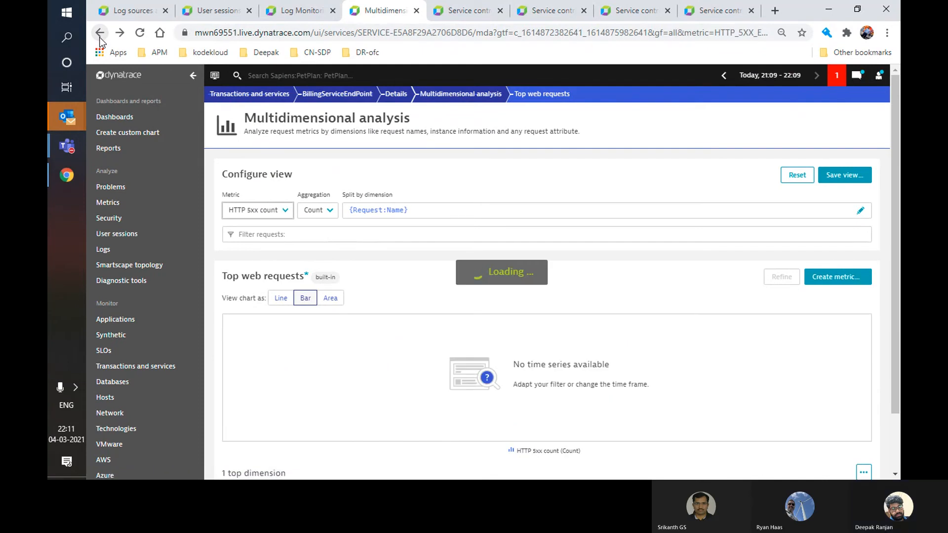
click(100, 36)
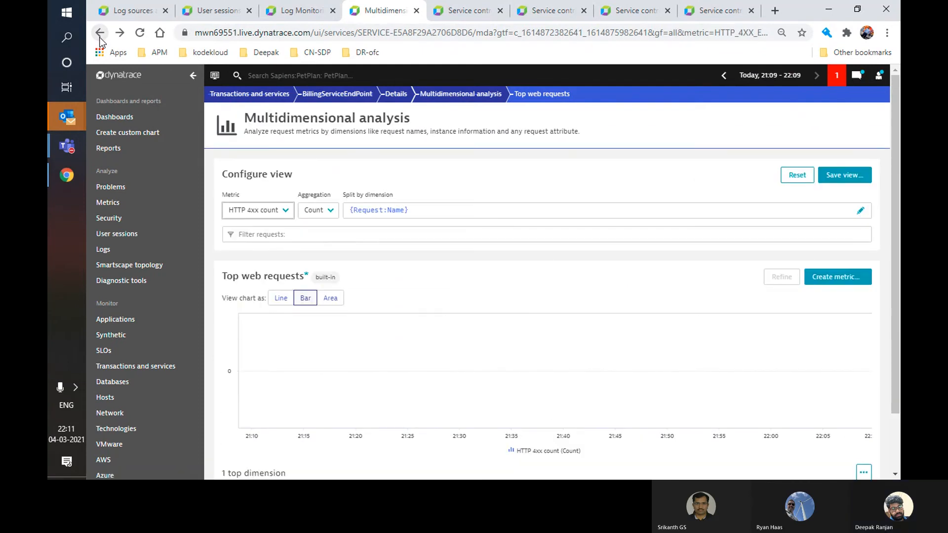
click(100, 35)
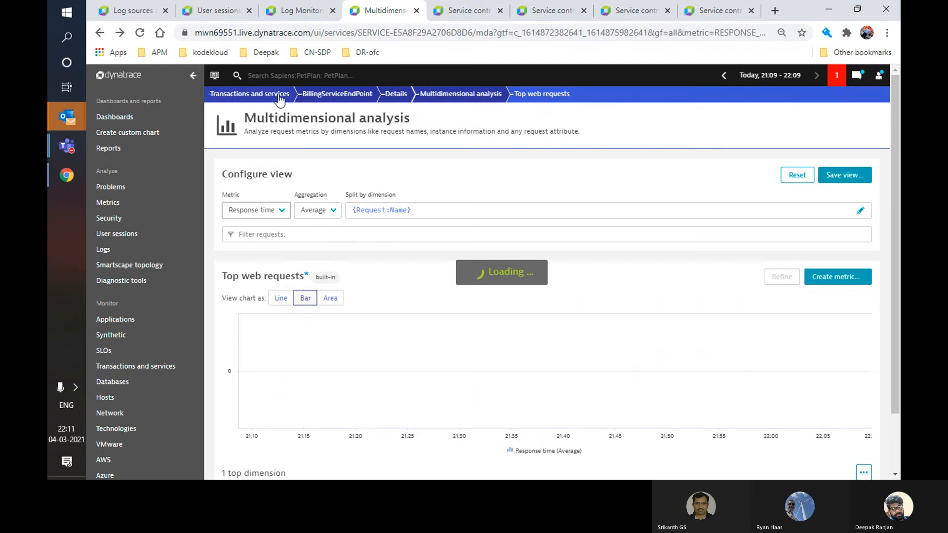
click(279, 96)
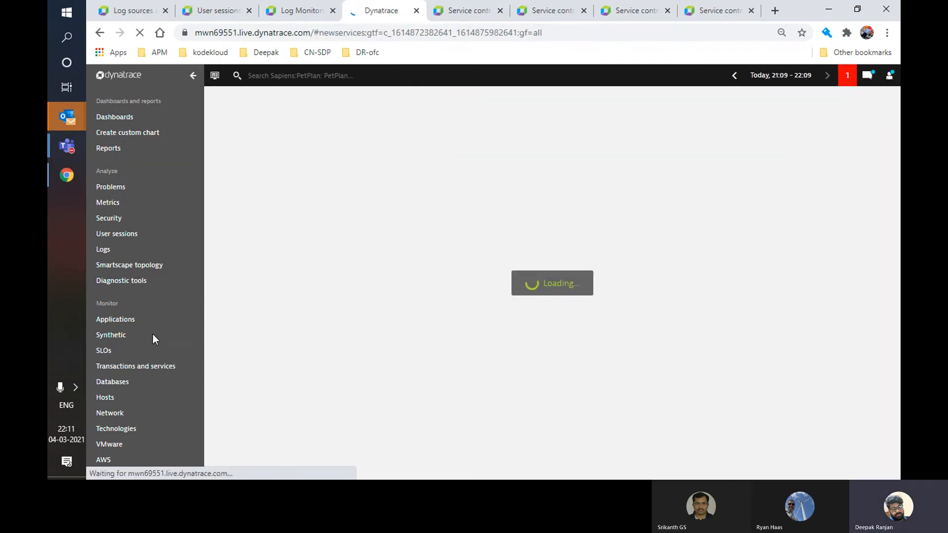
click(142, 280)
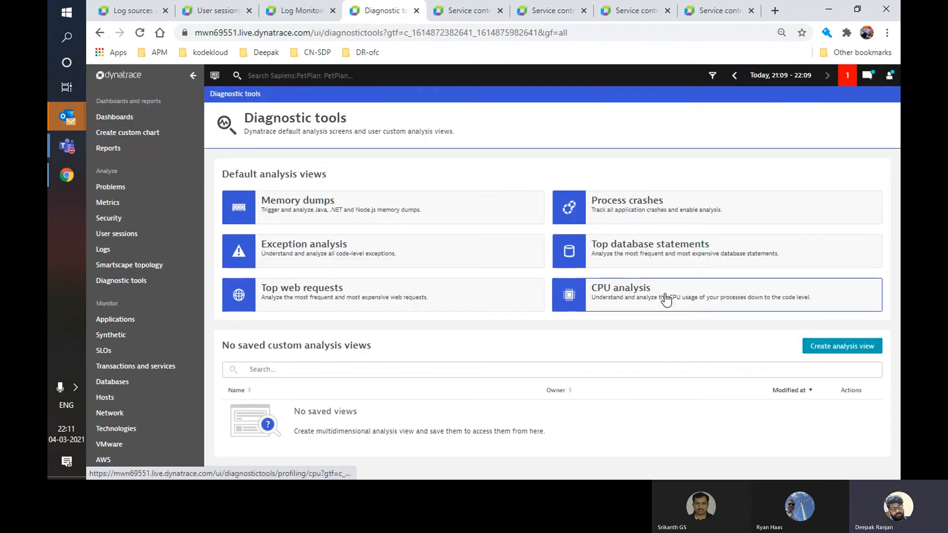
Step: Open the CPU analysis and examine the consumed CPU and garbage collection share of the process groups
click(666, 298)
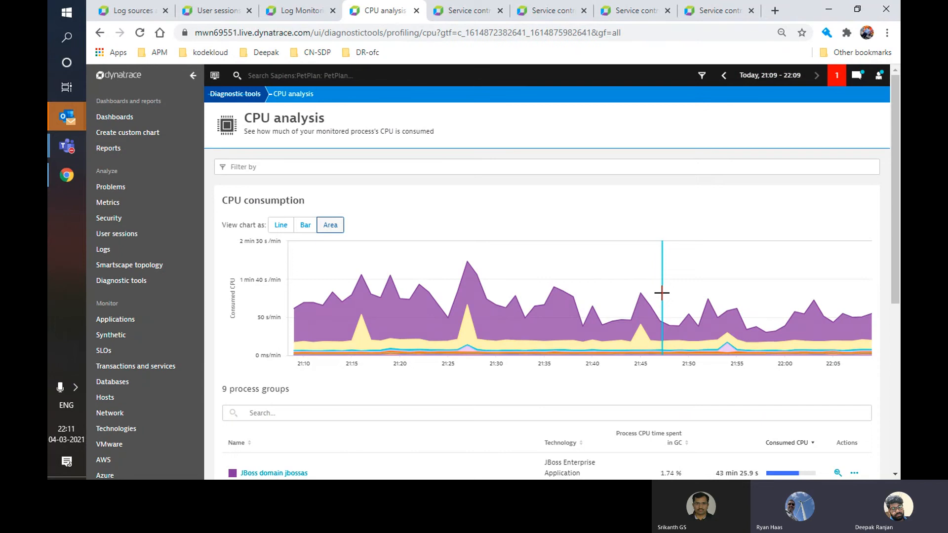
drag(893, 193, 889, 321)
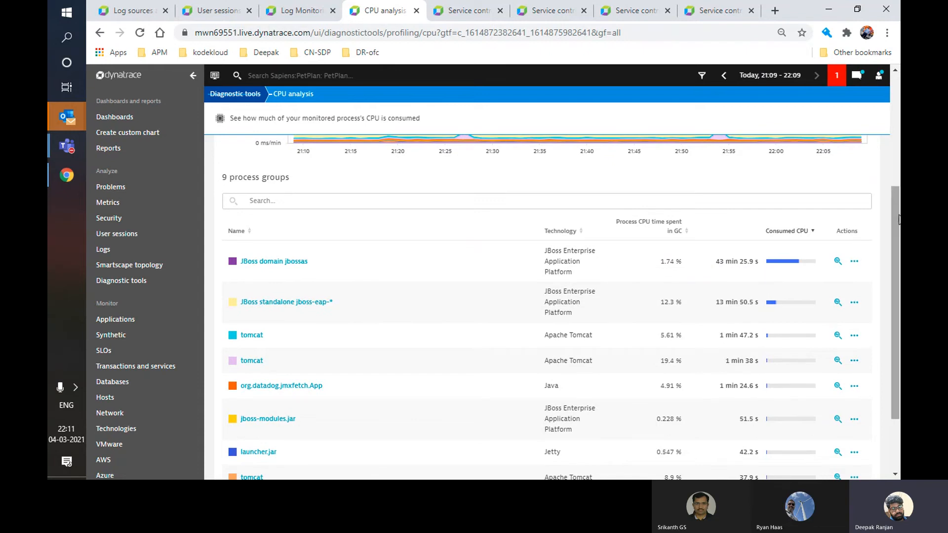
mouse_move(895, 227)
mouse_down()
mouse_move(898, 287)
mouse_move(898, 167)
mouse_move(896, 244)
mouse_up()
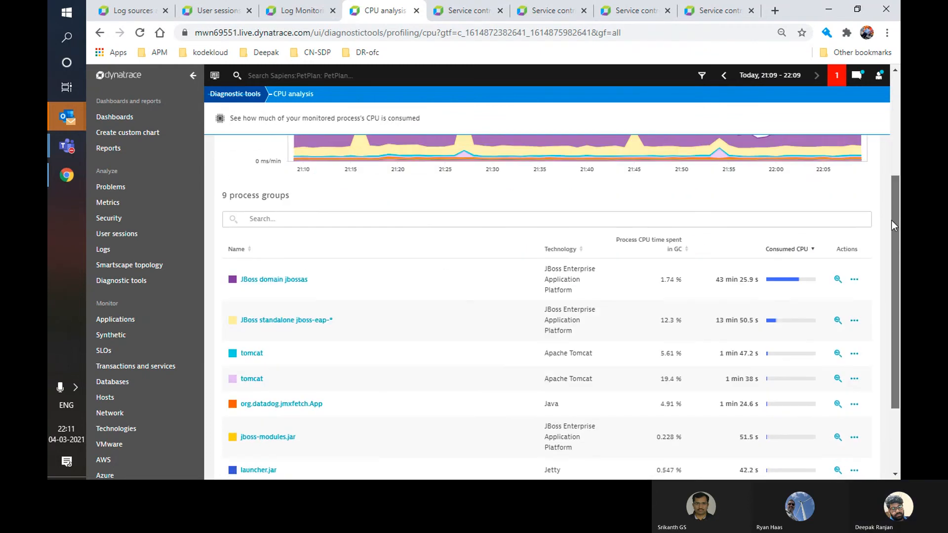
Step: Open the JBoss domain jbossas process group and examine its CPU consumption split by services
click(296, 272)
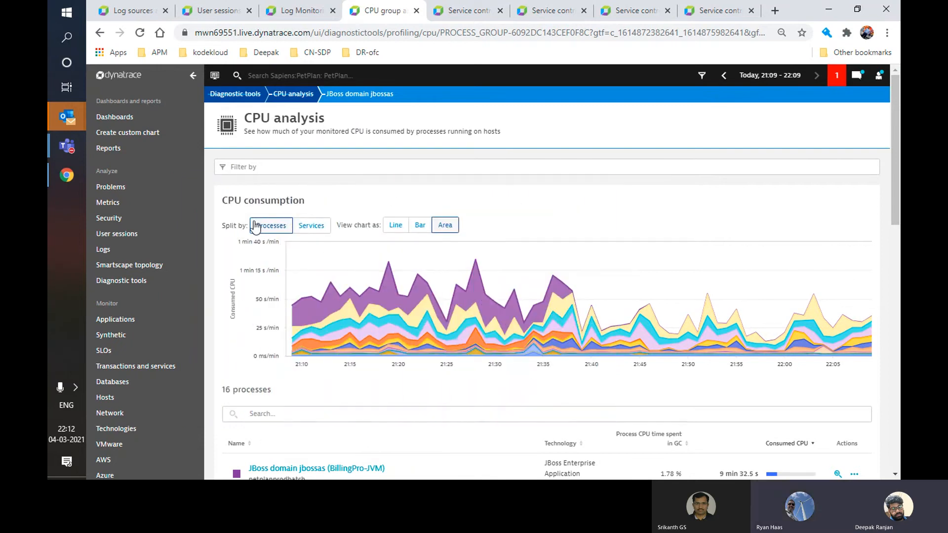
click(316, 227)
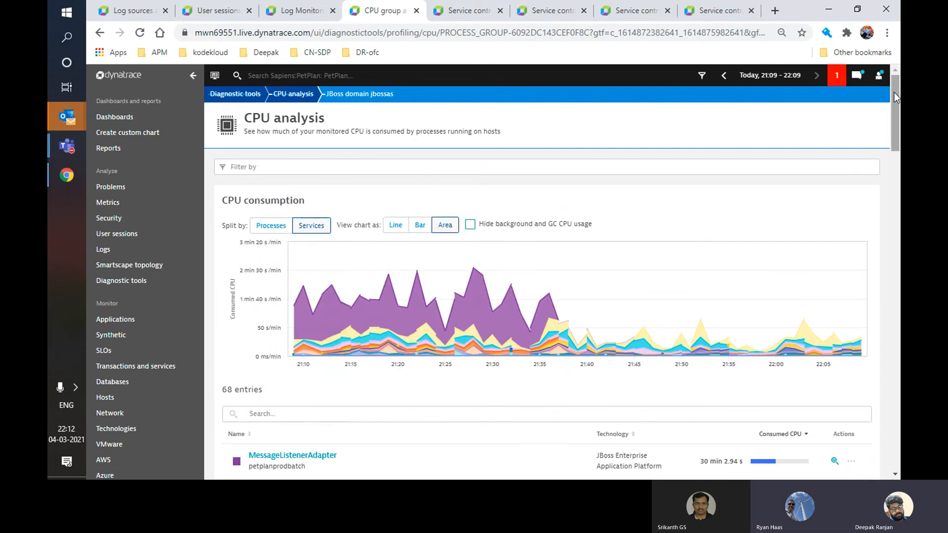
drag(894, 93, 893, 153)
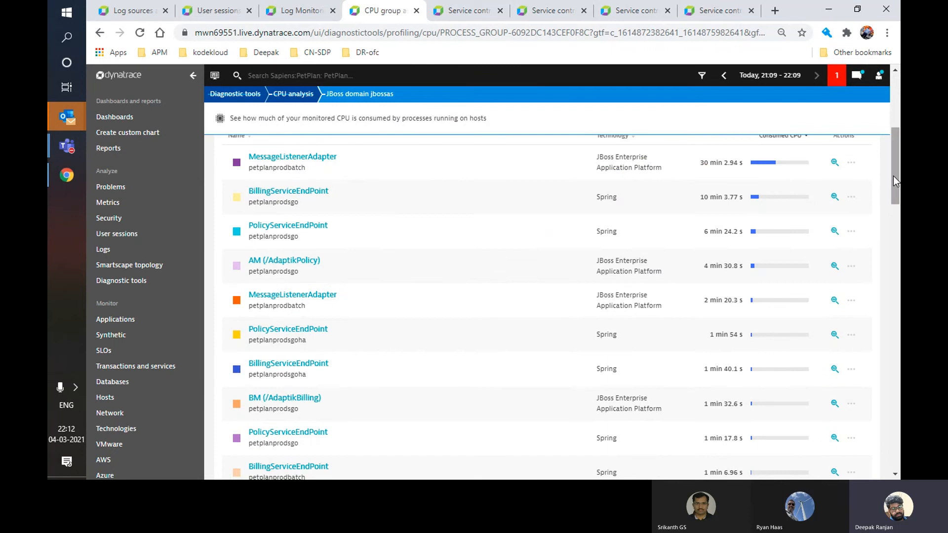
drag(893, 176, 887, 110)
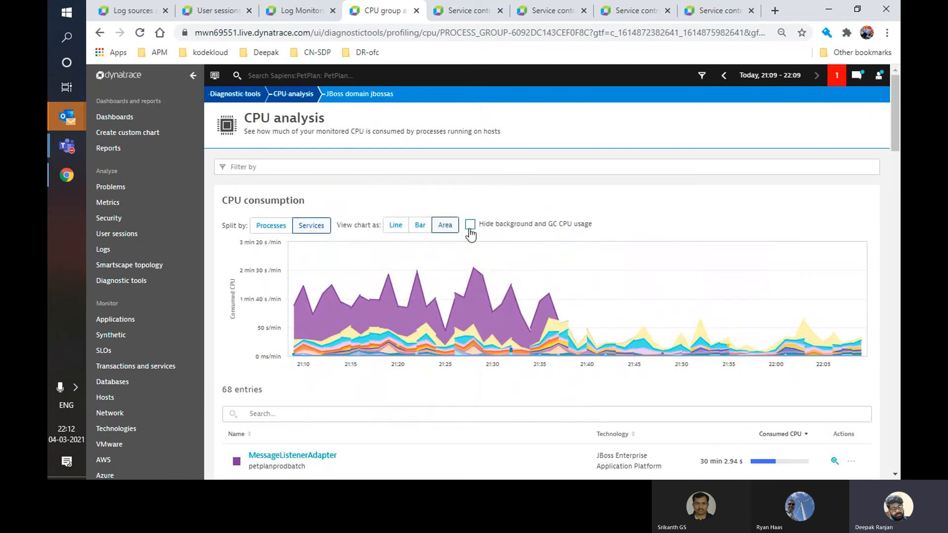
Step: Compare the service CPU consumption with and without background and GC CPU usage, and return to the view that hides it
click(470, 229)
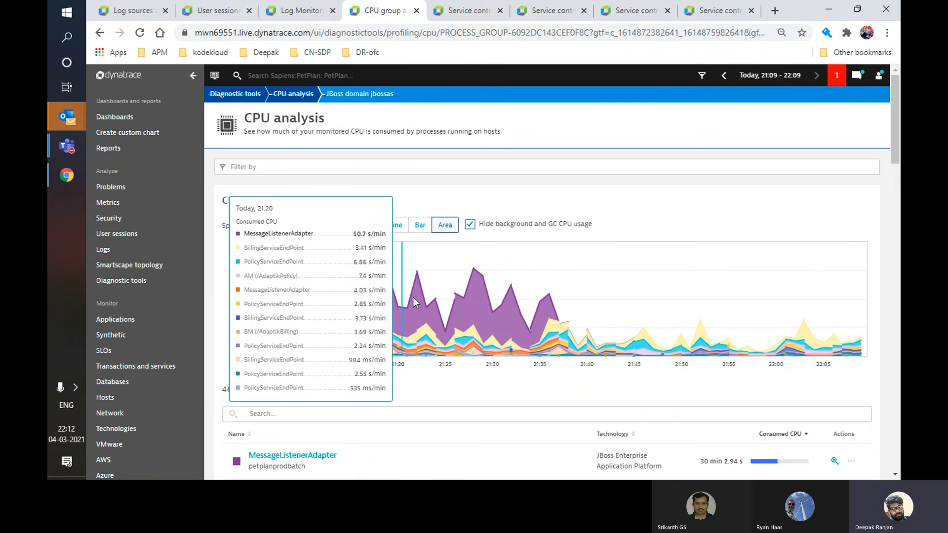
click(469, 228)
scroll(381, 336, down, 10)
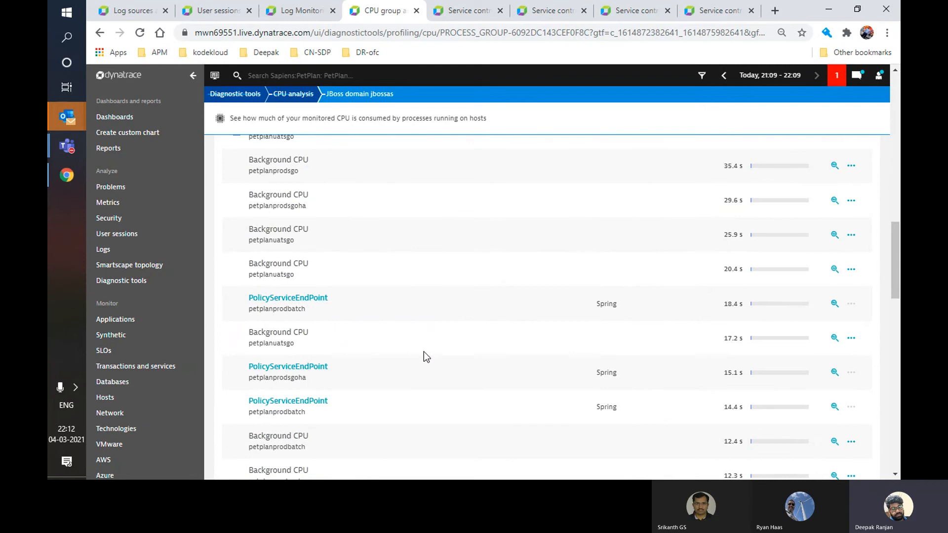
scroll(424, 351, up, 10)
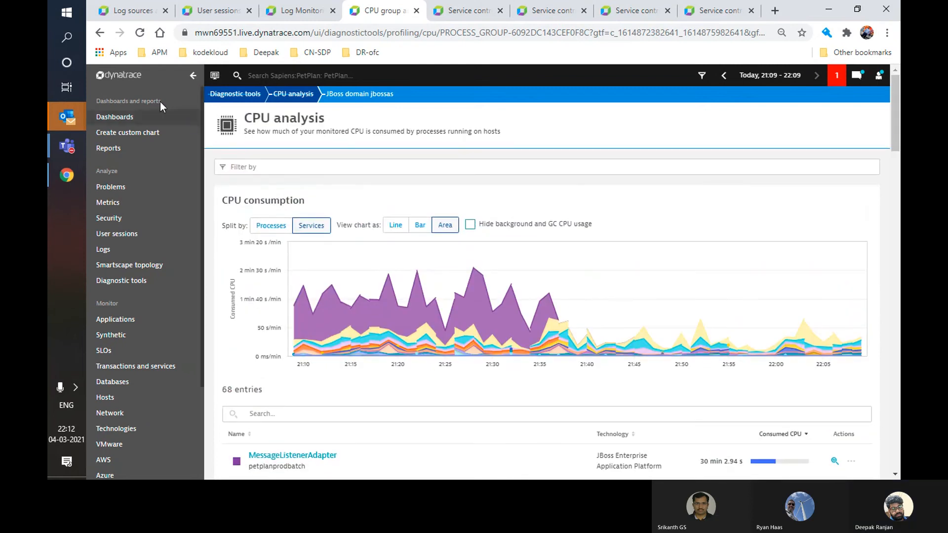
click(101, 33)
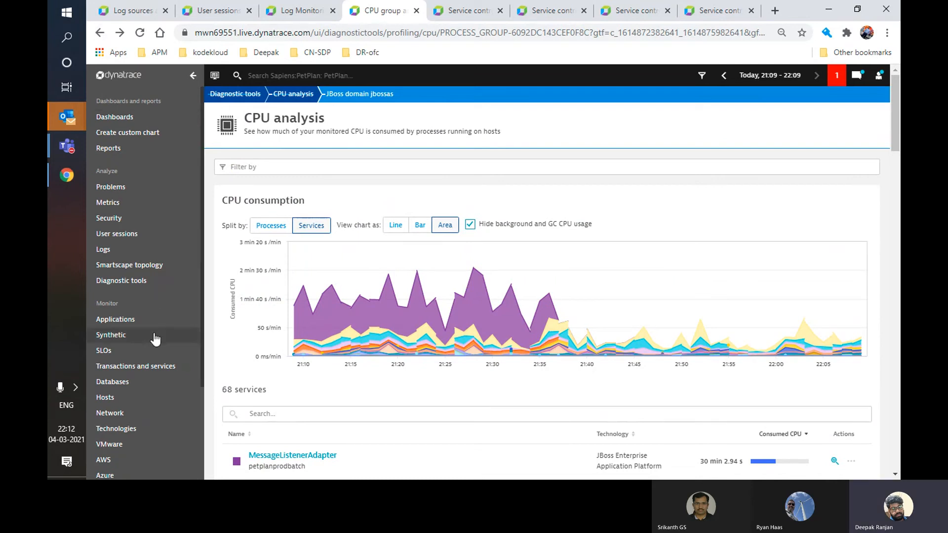
Step: Open the PETPROD database from the databases list and examine its SQL query, modification and transaction metrics
click(129, 281)
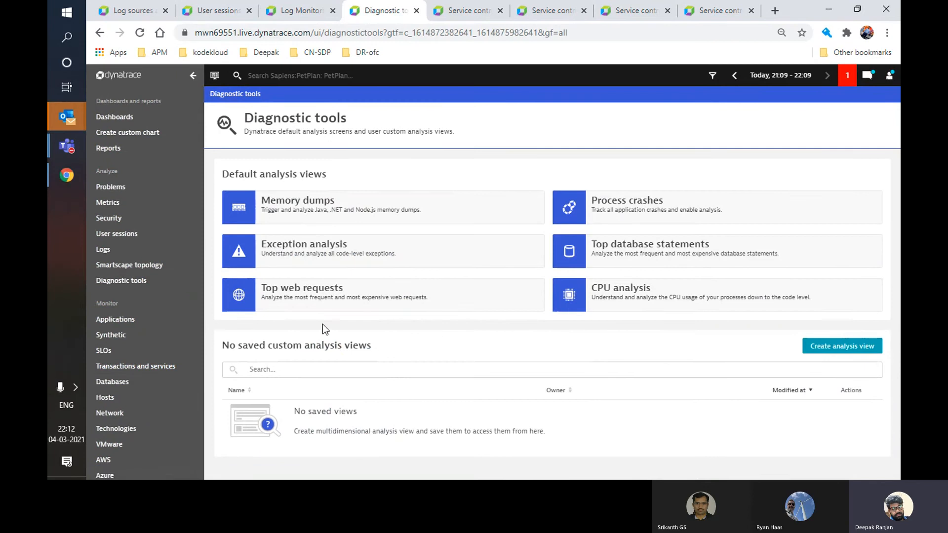
click(143, 381)
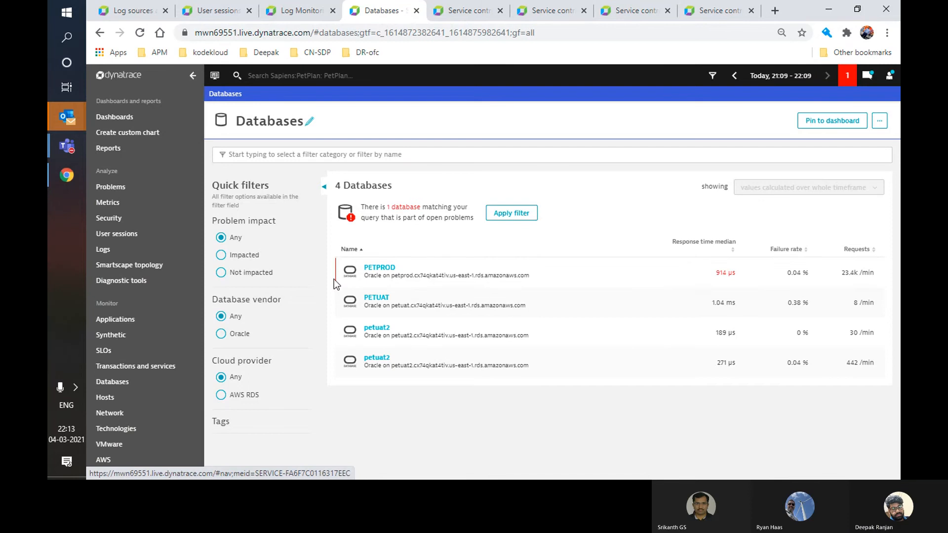
click(379, 272)
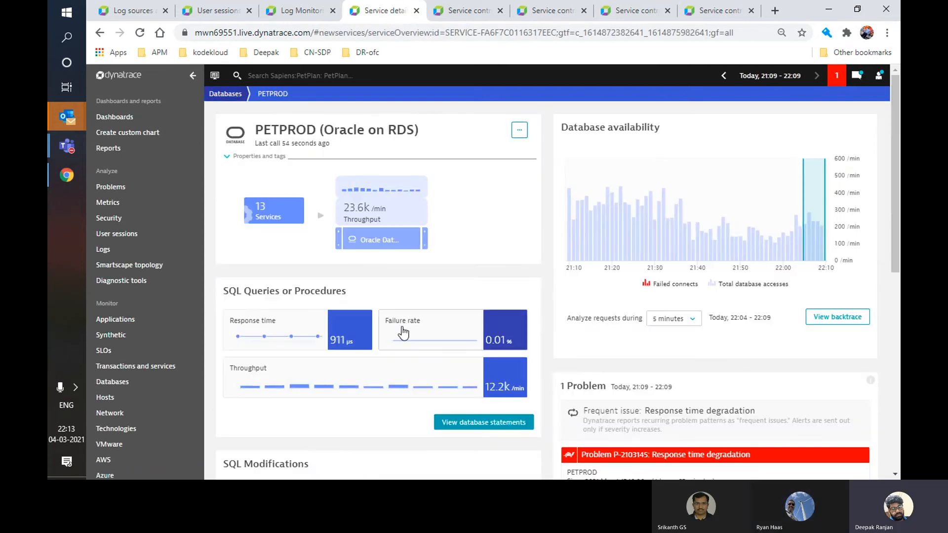
scroll(893, 227, down, 2)
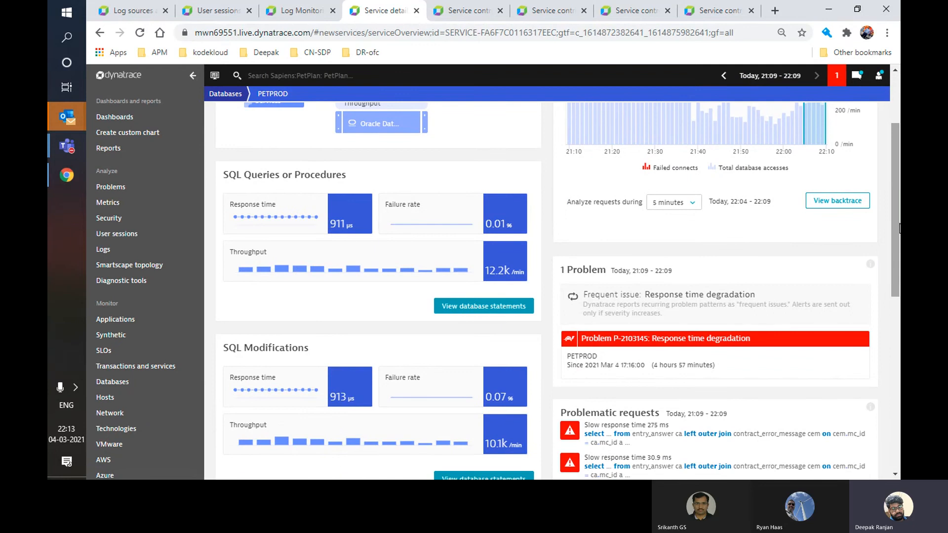
scroll(898, 276, down, 2)
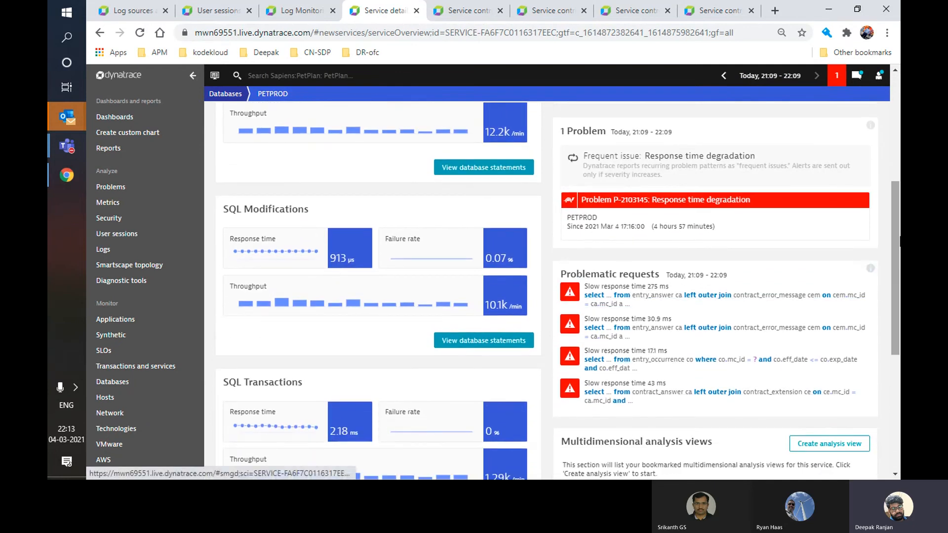
drag(898, 249, 899, 370)
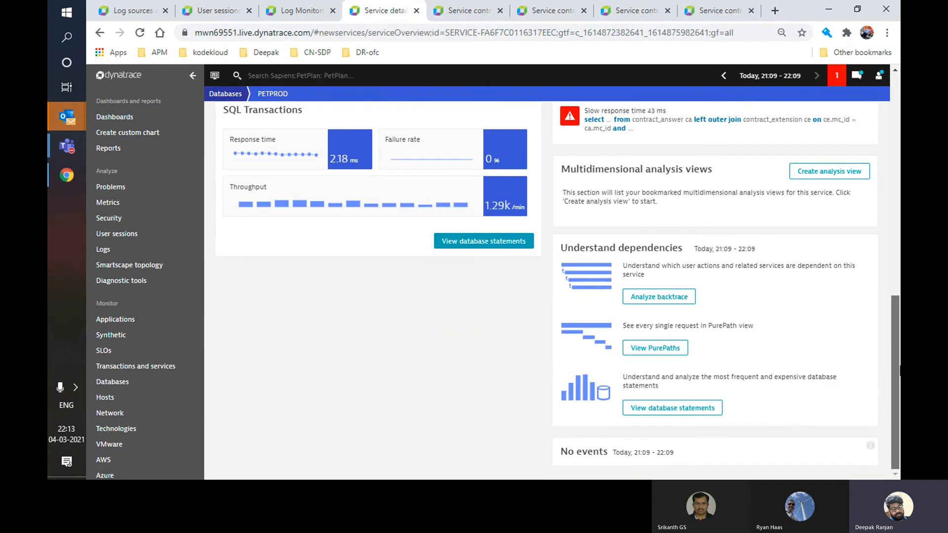
Step: View the PurePaths of requests of PETPROD and return to the database overview
scroll(753, 376, up, 2)
click(655, 423)
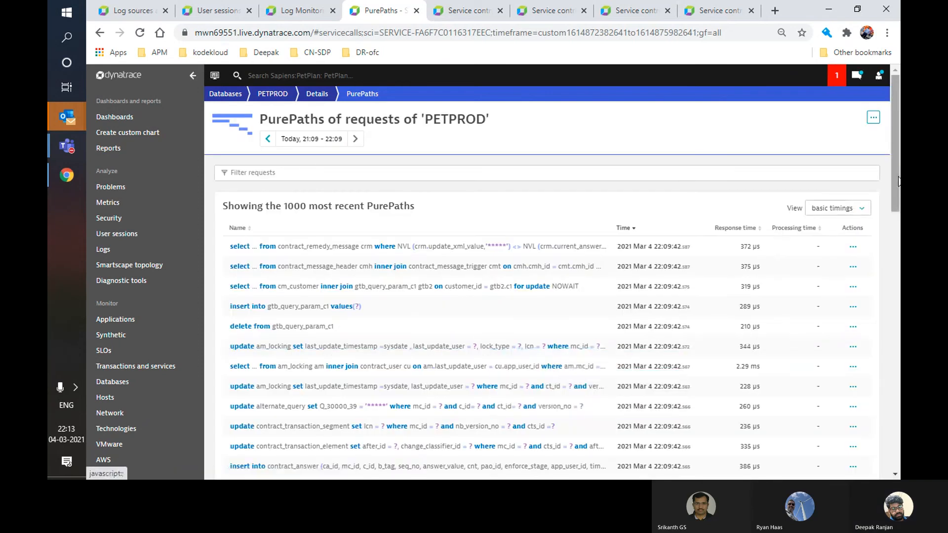
drag(898, 181, 899, 154)
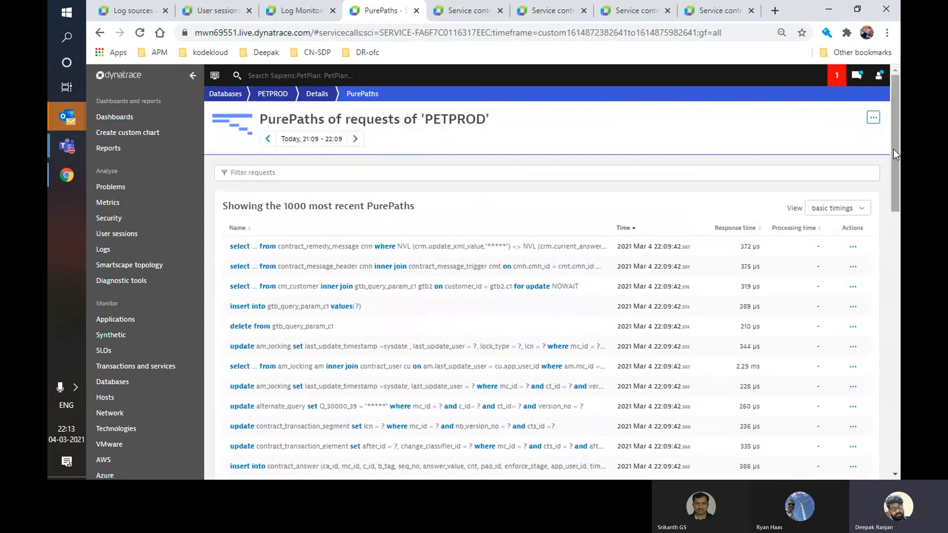
click(100, 32)
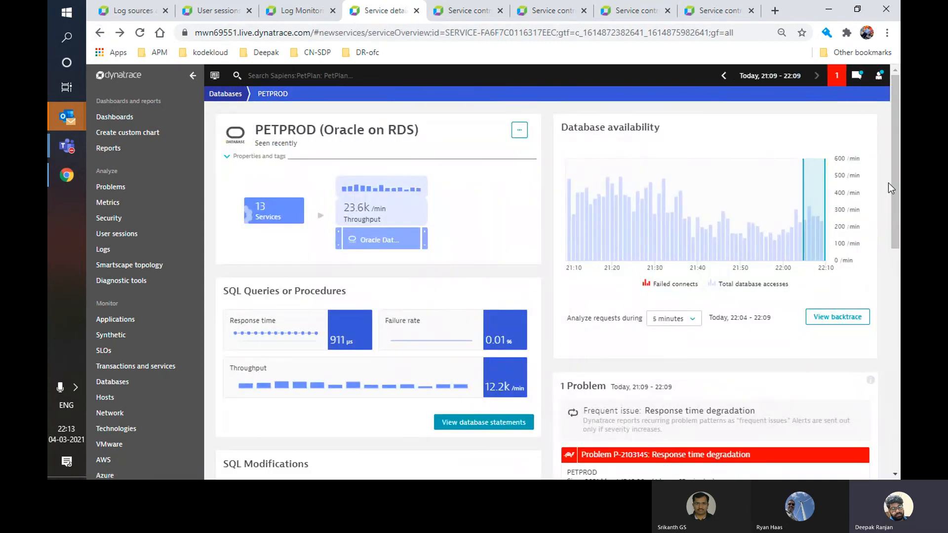
Step: Open PETPROD's response time degradation problem and examine the affected SQL statement and the exceeded custom threshold
scroll(775, 314, down, 3)
click(695, 318)
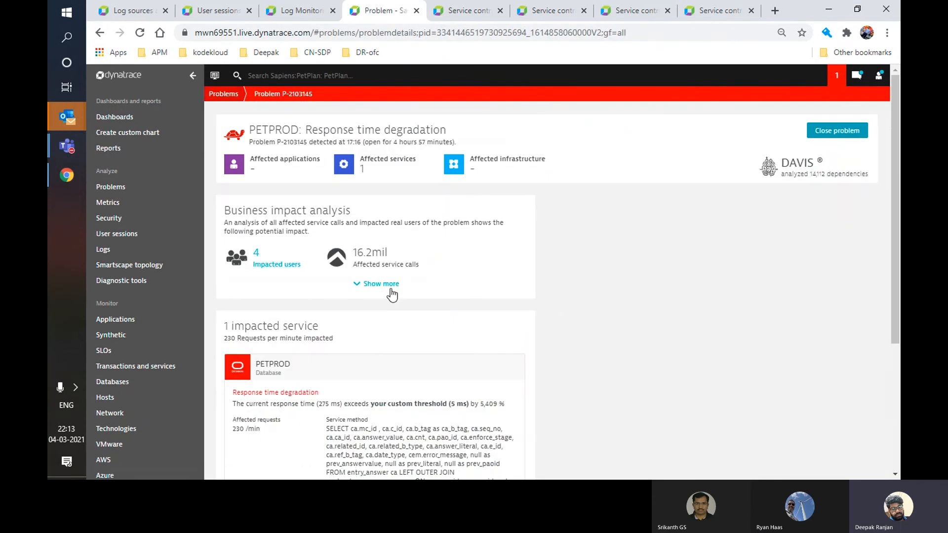
scroll(492, 330, down, 4)
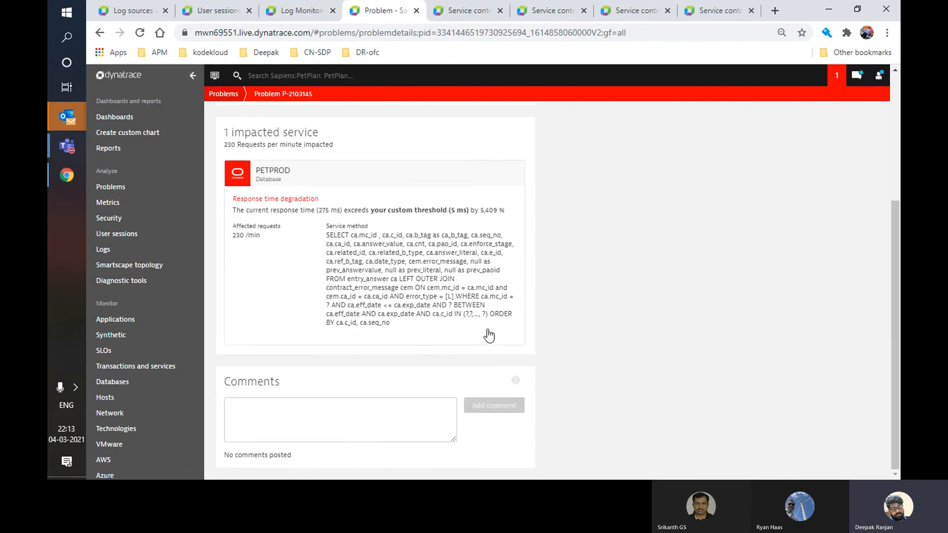
click(376, 278)
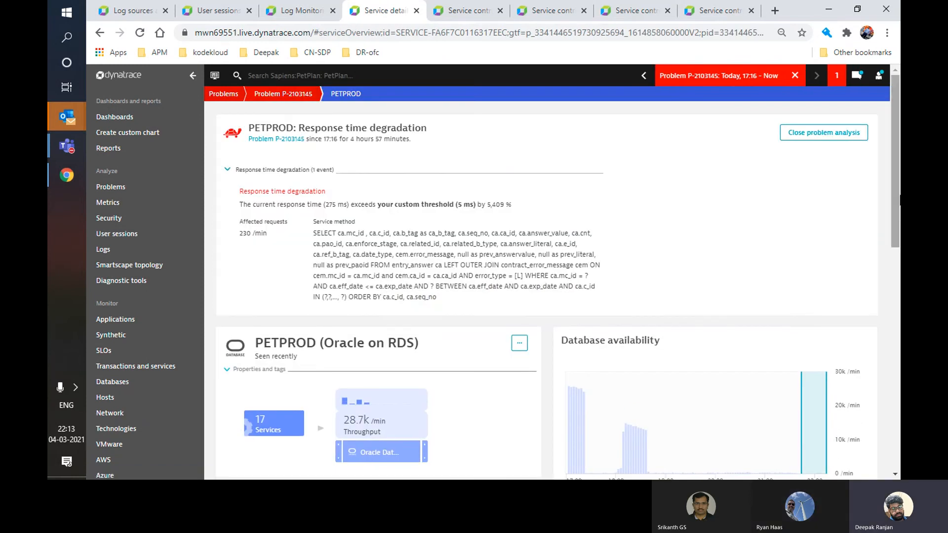
mouse_move(896, 174)
mouse_down()
mouse_move(894, 292)
mouse_move(890, 165)
mouse_up()
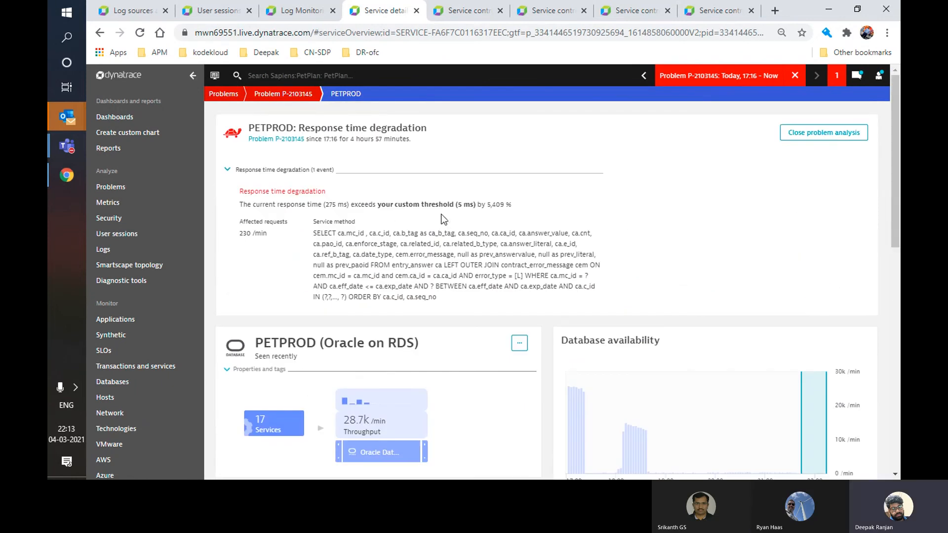
drag(240, 205, 479, 208)
click(515, 206)
Step: Clear the problem timeframe in the databases list and reopen the PETPROD database
click(149, 382)
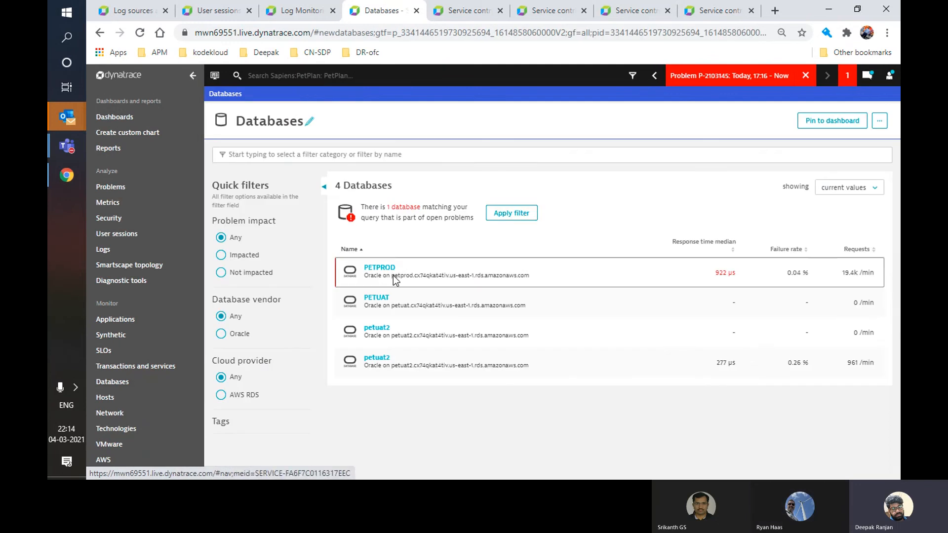
click(394, 278)
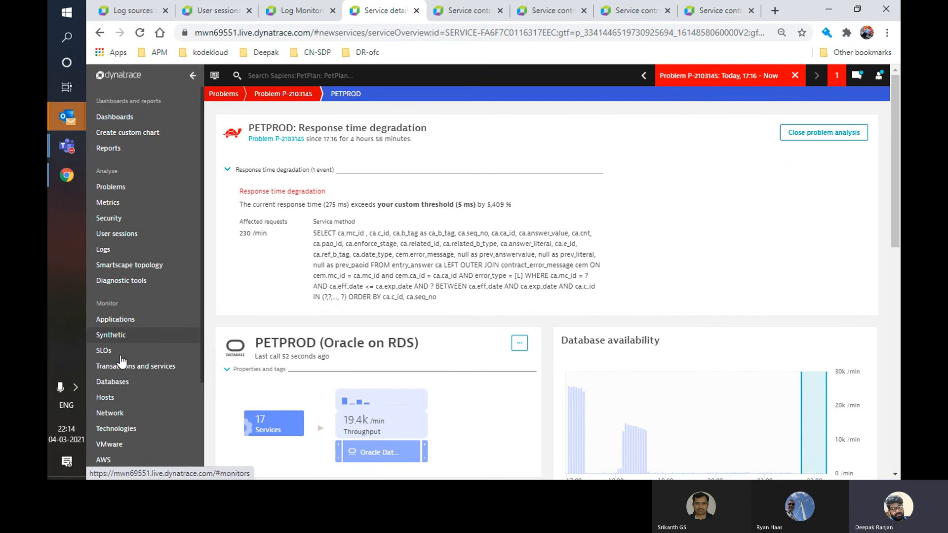
click(120, 382)
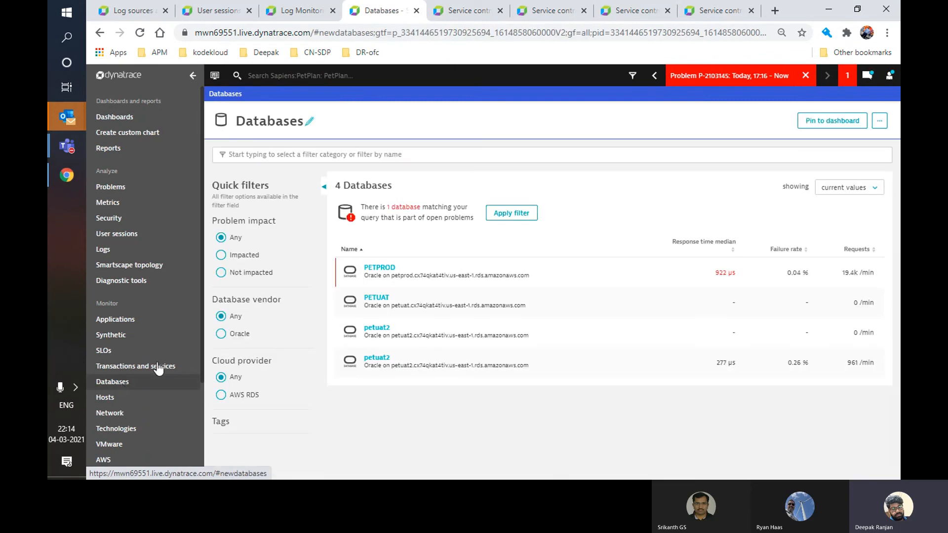
click(805, 76)
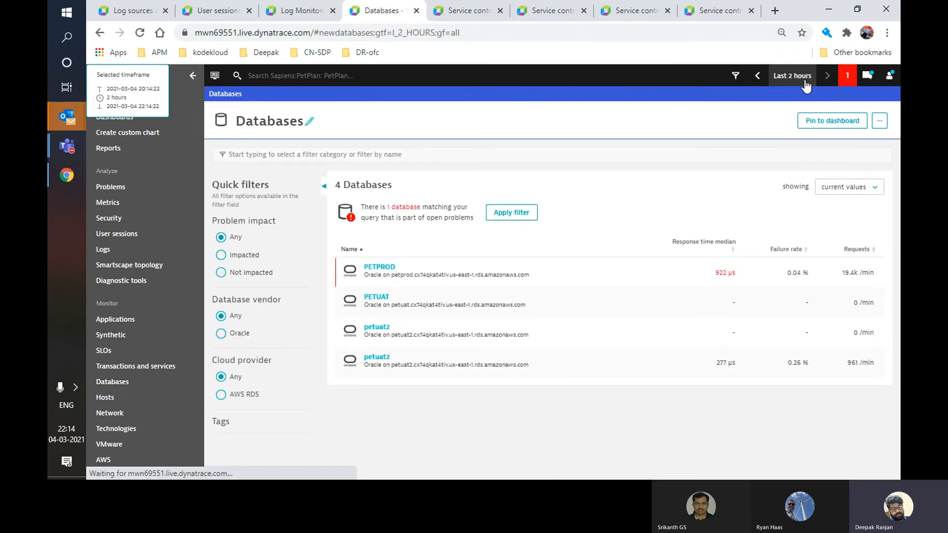
click(394, 269)
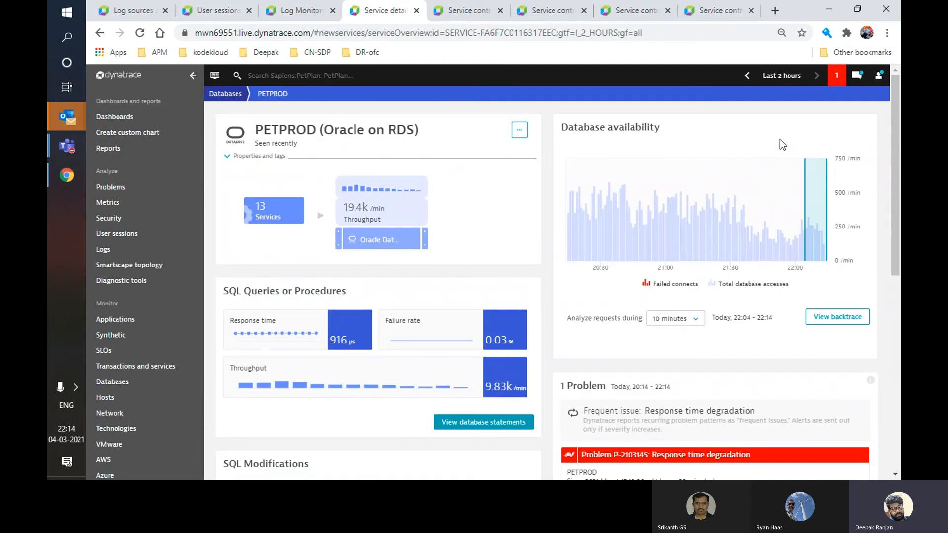
Step: Open the anomaly detection section of PETPROD's database settings
click(518, 131)
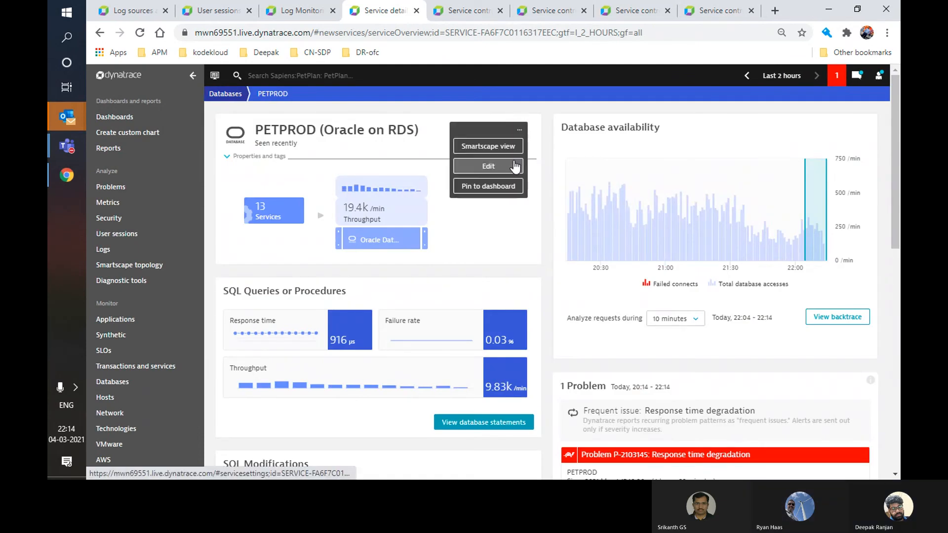
click(501, 167)
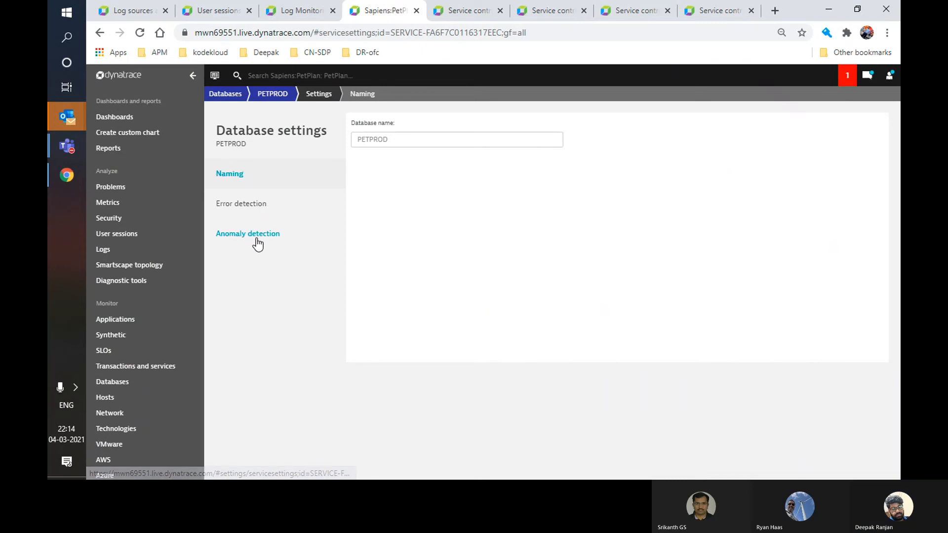
click(265, 236)
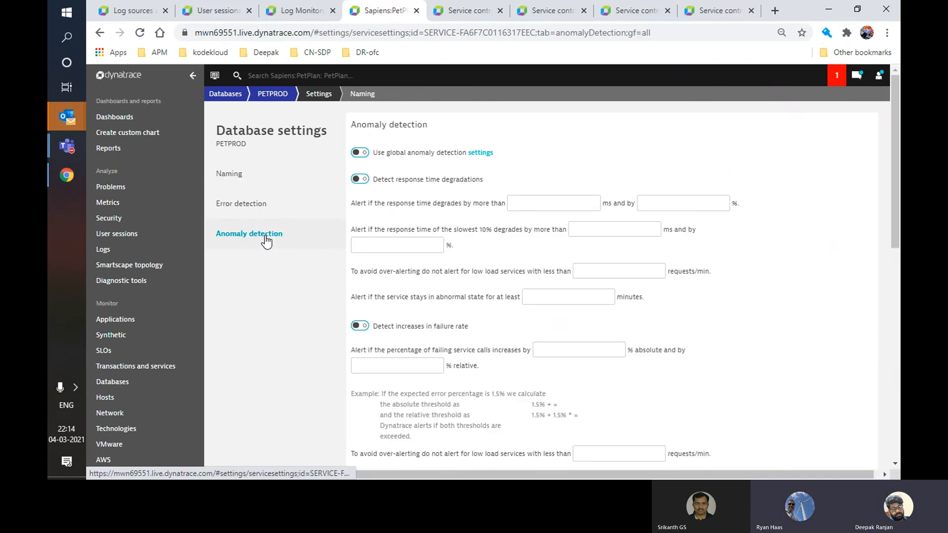
Step: Open the global anomaly detection settings for database services and examine the response time, failure rate, load and failed connection thresholds
click(488, 154)
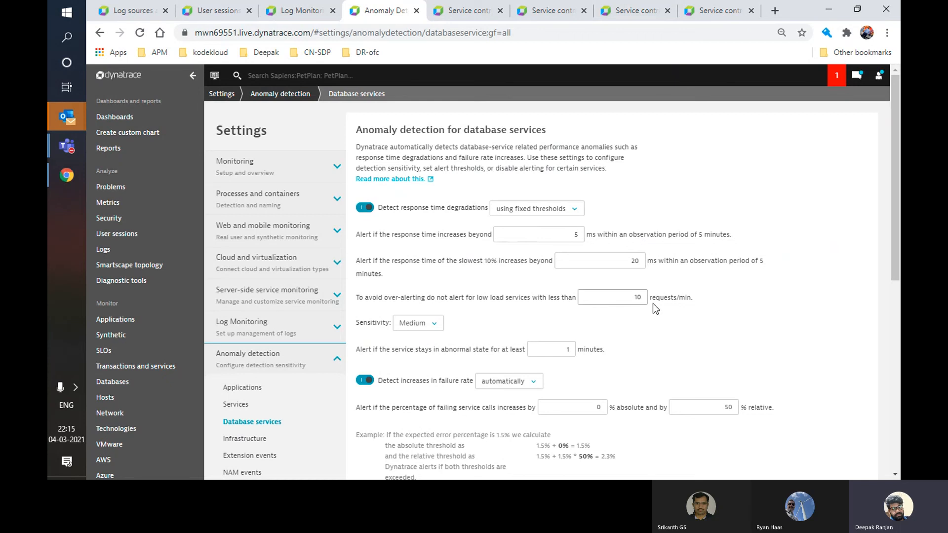
scroll(898, 217, down, 2)
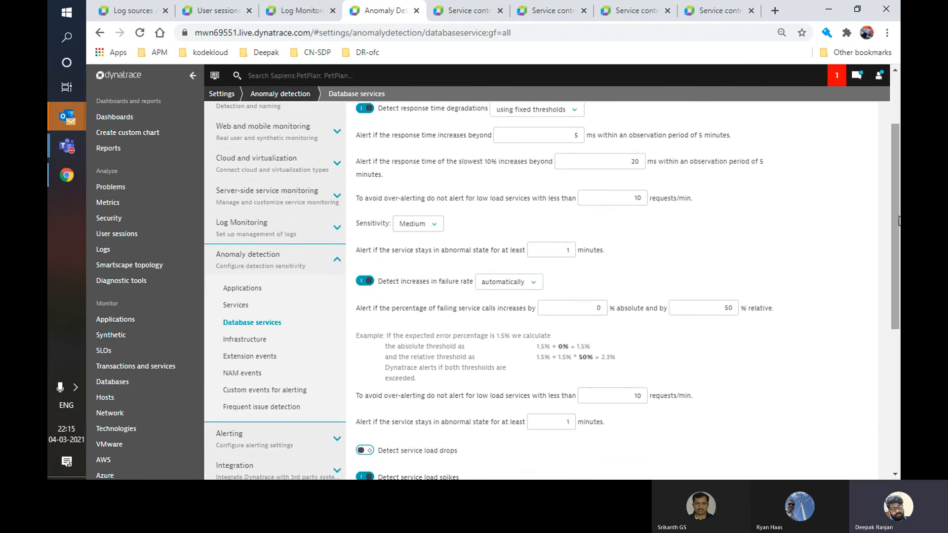
scroll(898, 219, down, 1)
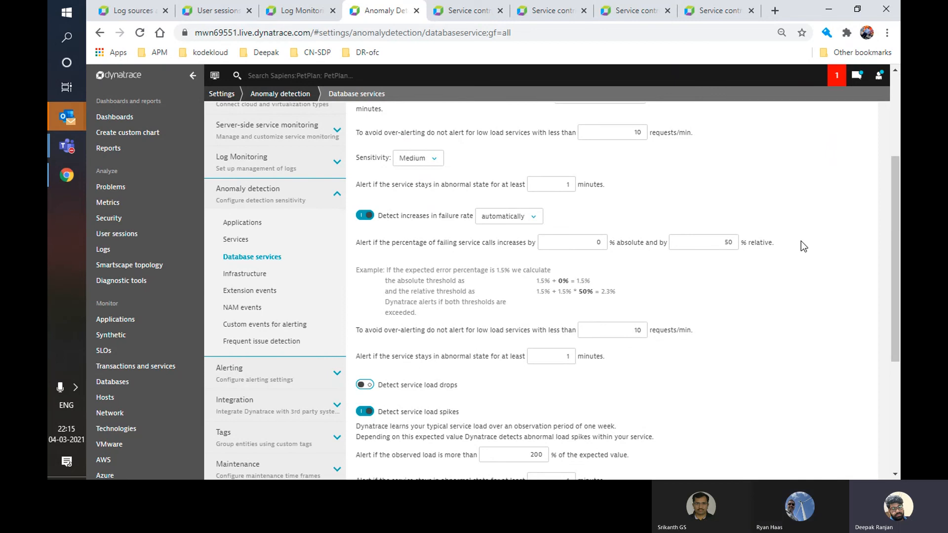
drag(898, 229, 900, 338)
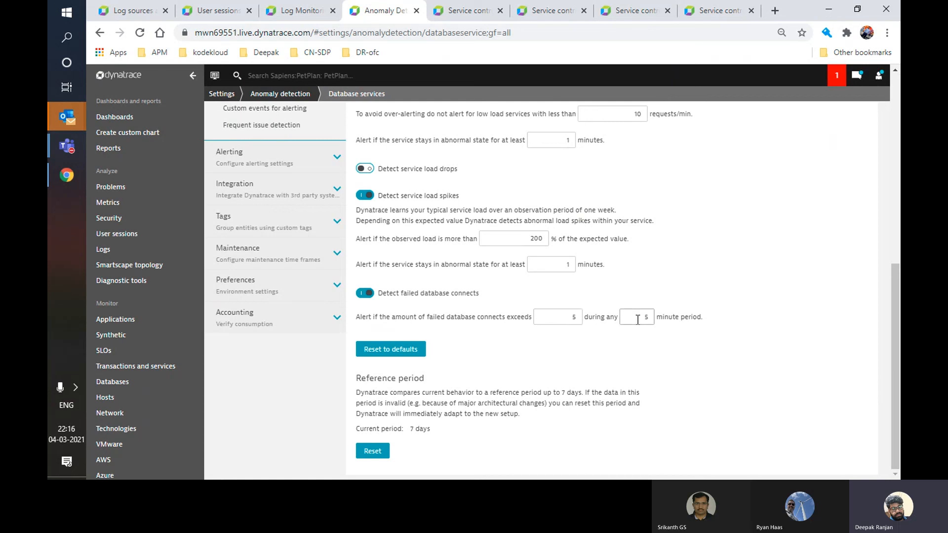
click(580, 317)
drag(895, 318, 898, 128)
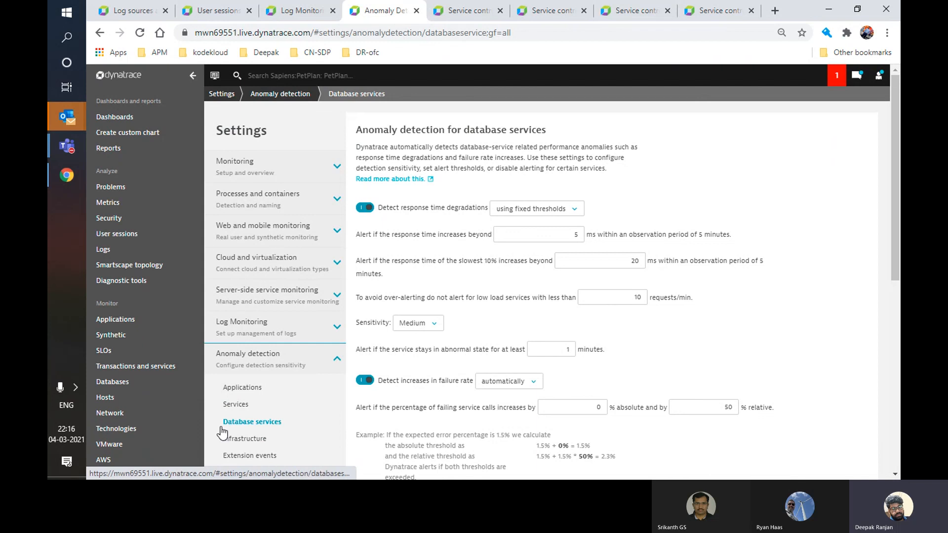
Step: Review the anomaly detection settings for applications and services, and open those for infrastructure
click(246, 389)
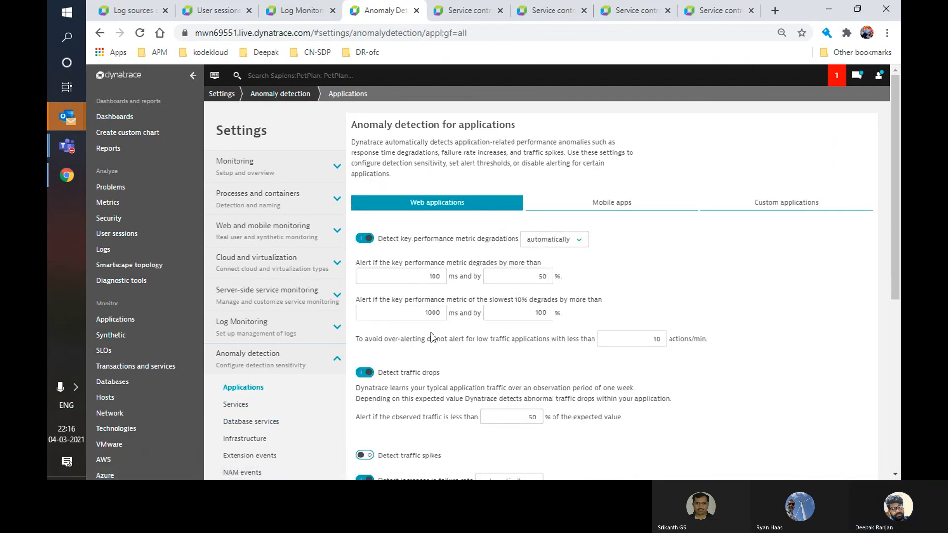
scroll(299, 381, down, 5)
scroll(296, 306, up, 5)
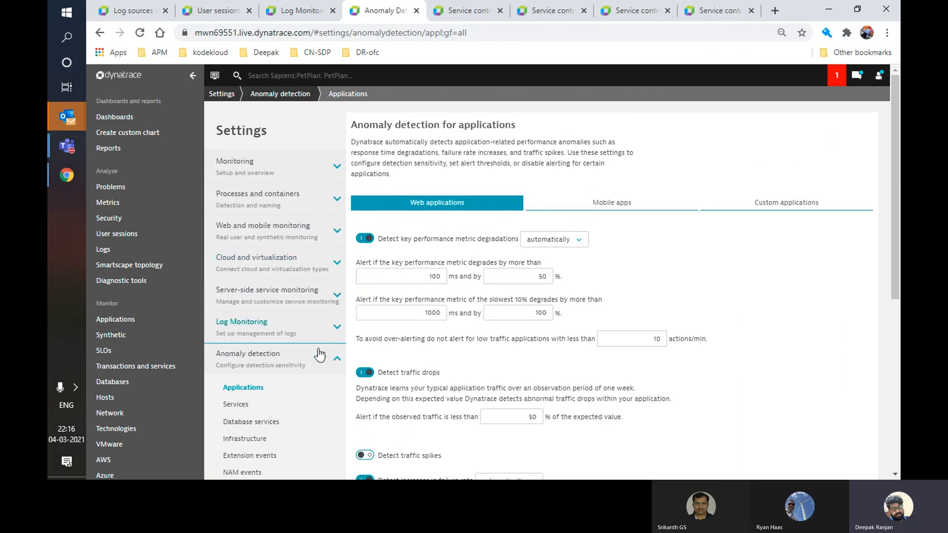
click(237, 406)
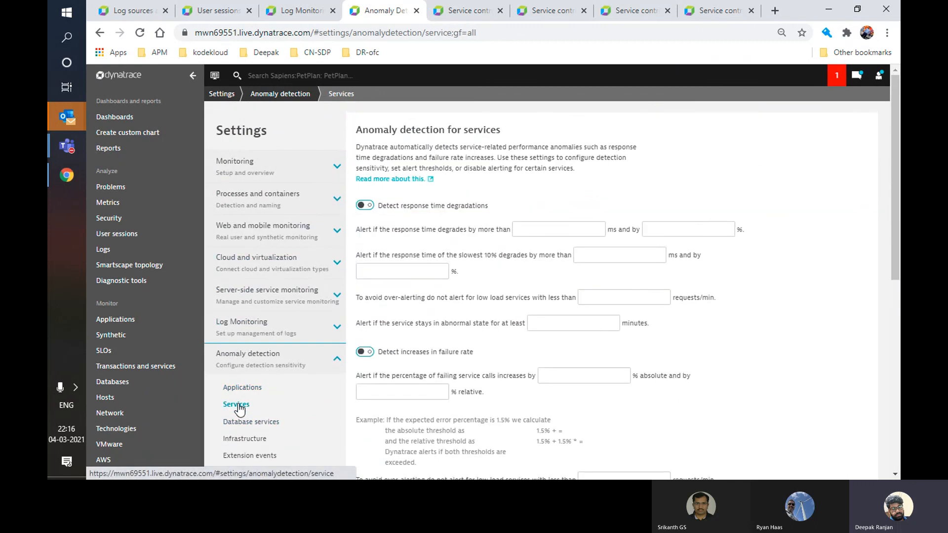
click(253, 421)
click(256, 439)
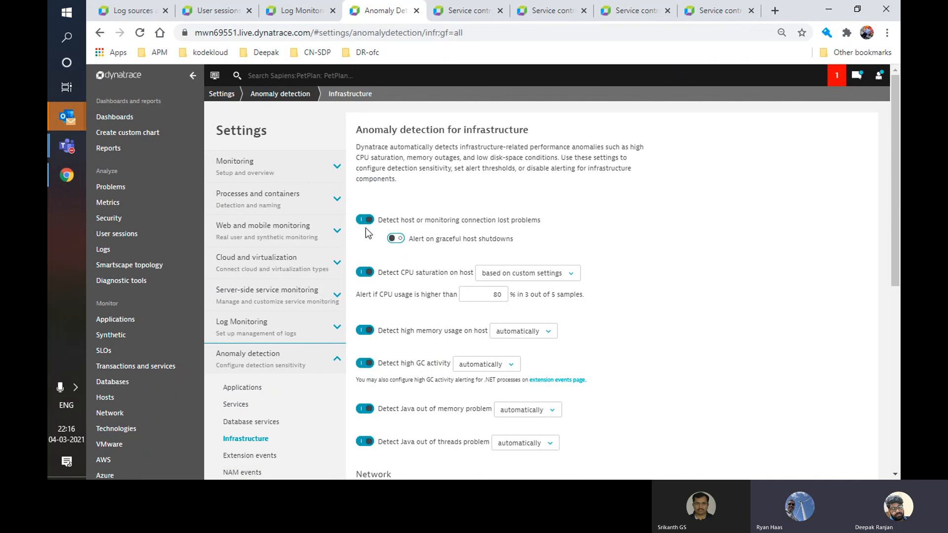
Step: Enable alerting on graceful host shutdowns and set high memory usage detection on hosts to be based on custom settings
click(396, 238)
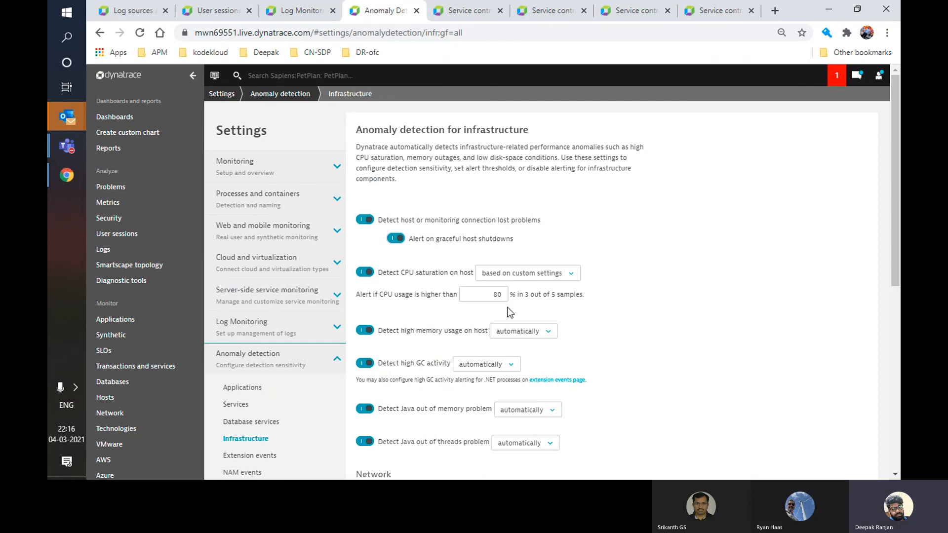
click(570, 277)
click(567, 297)
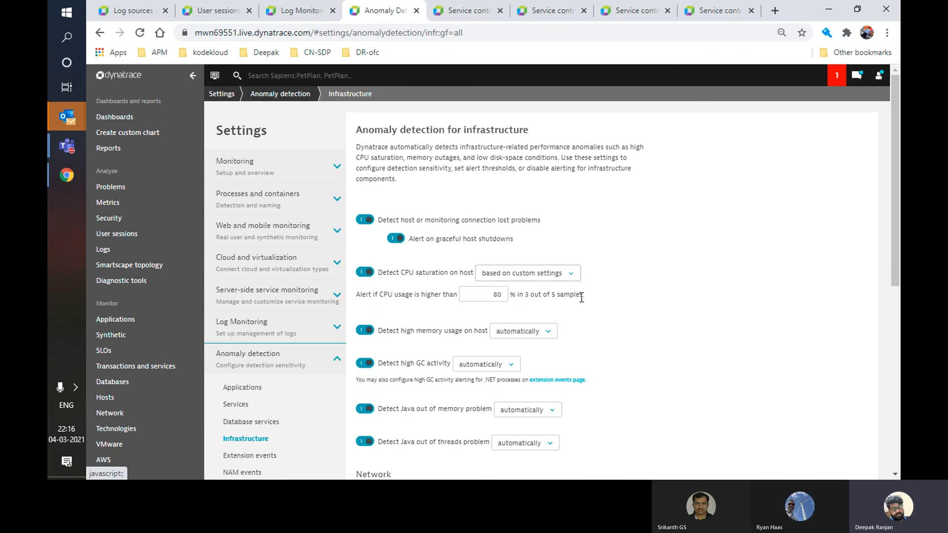
click(543, 337)
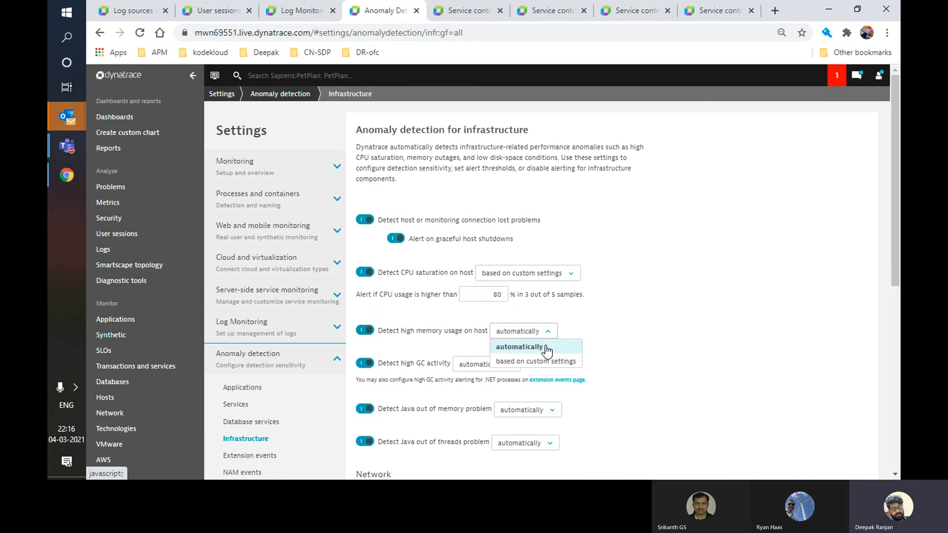
click(561, 360)
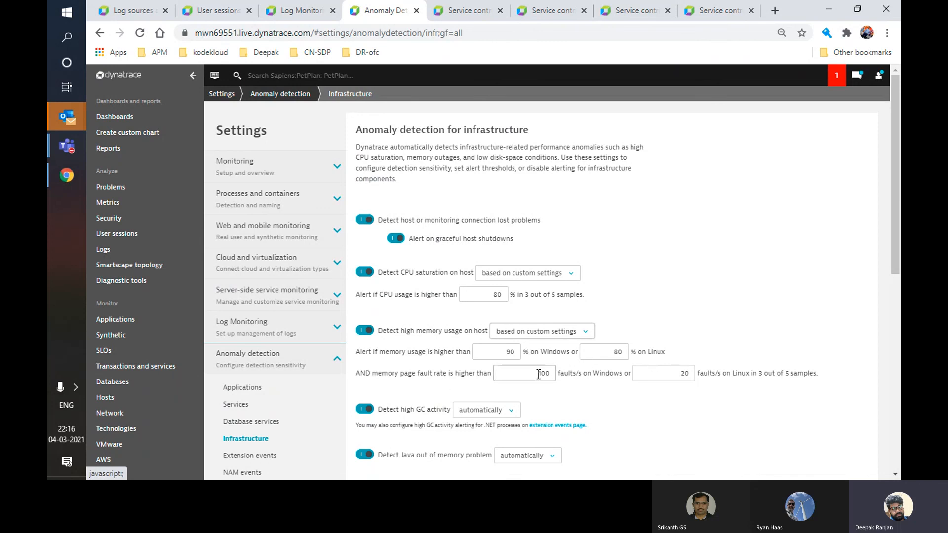
Step: Set high GC activity detection to be based on custom settings and review the infrastructure thresholds
scroll(504, 373, down, 5)
click(486, 141)
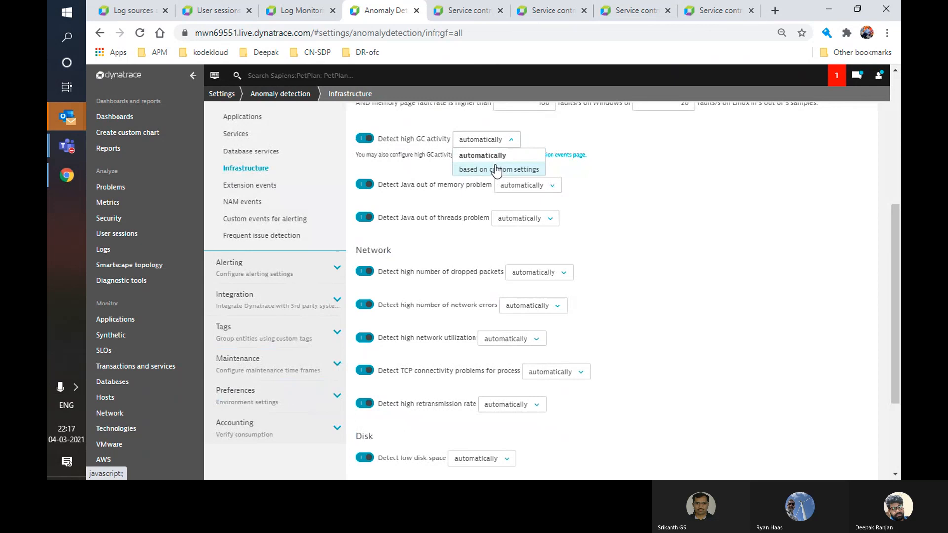
click(491, 168)
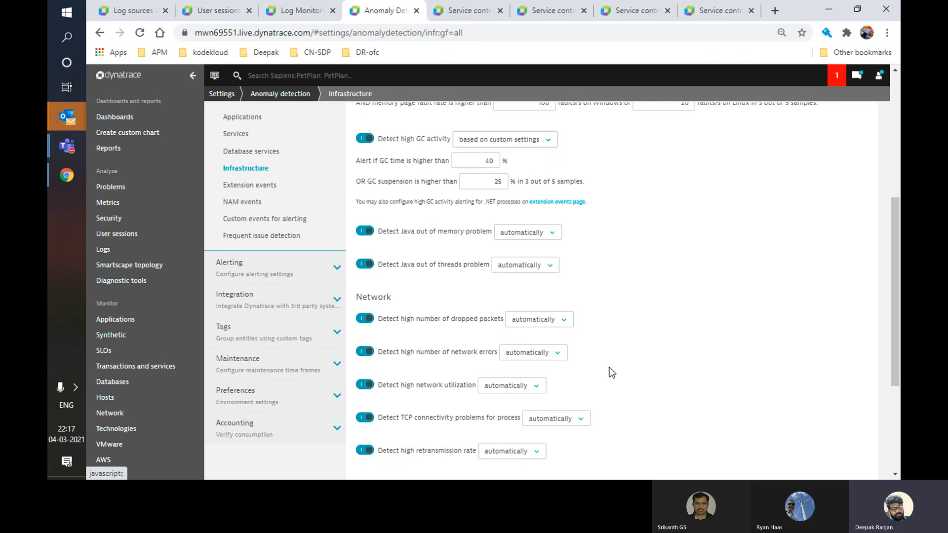
scroll(611, 413, up, 5)
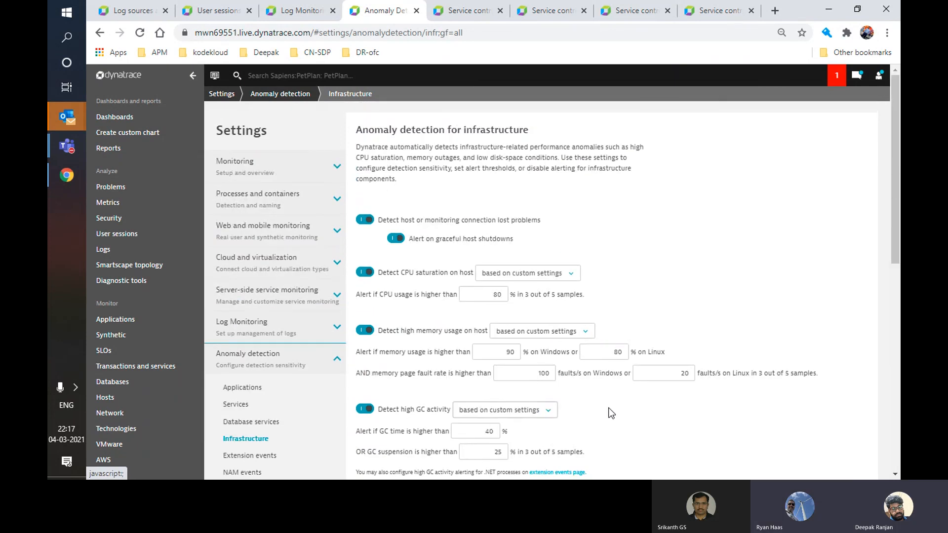
scroll(260, 379, down, 5)
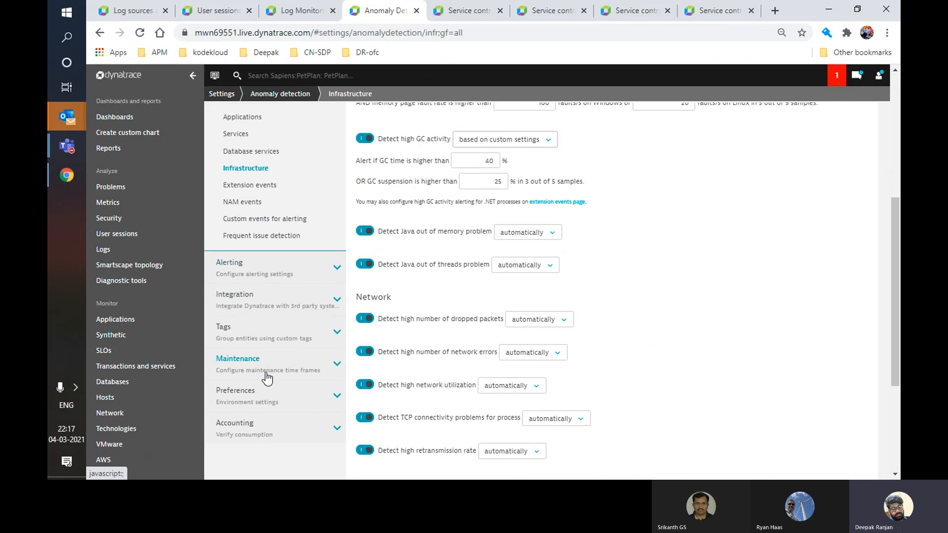
Step: View the problems list, then open the problem notifications page in the integration settings
click(112, 187)
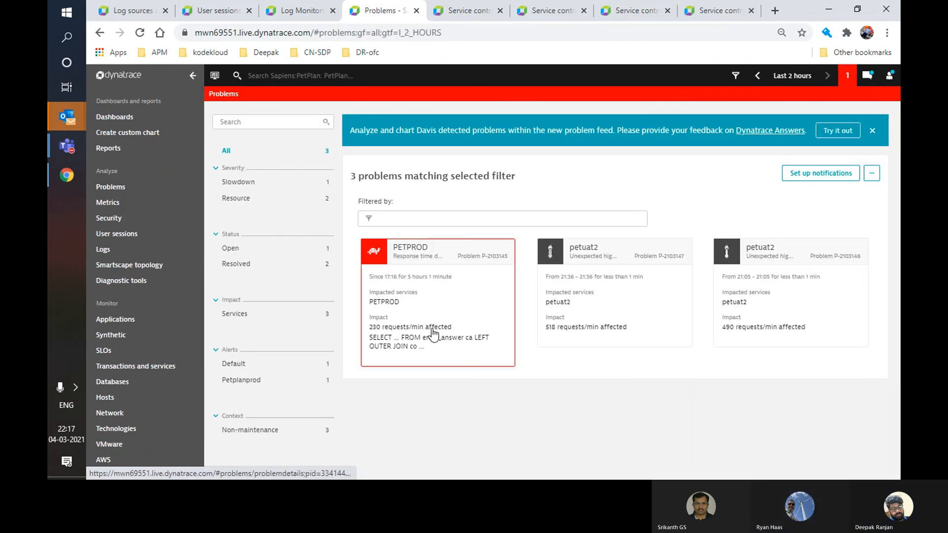
scroll(148, 435, down, 3)
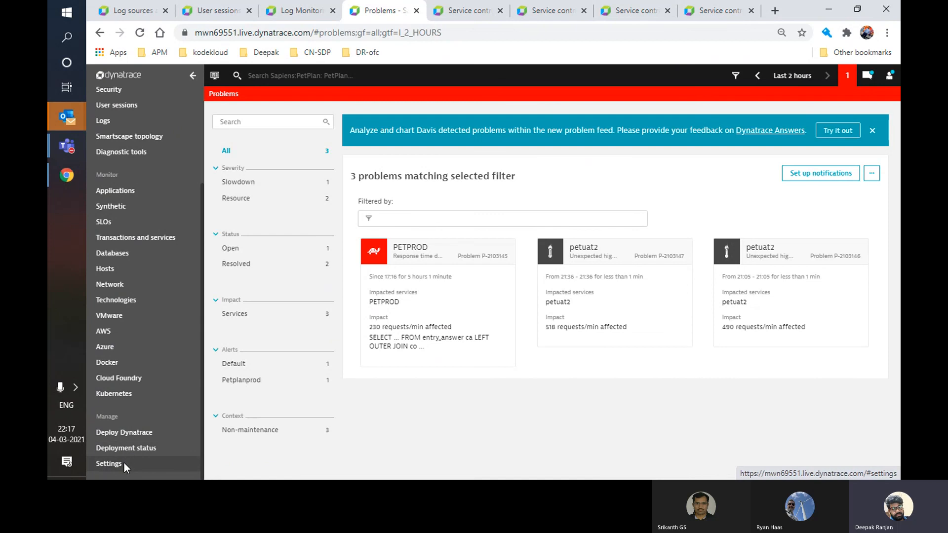
click(109, 463)
scroll(281, 412, down, 10)
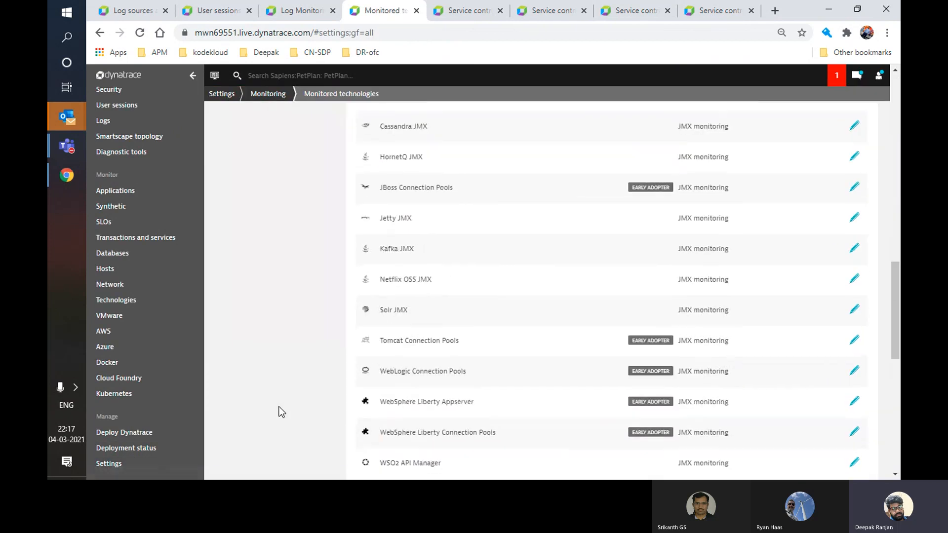
scroll(282, 412, up, 8)
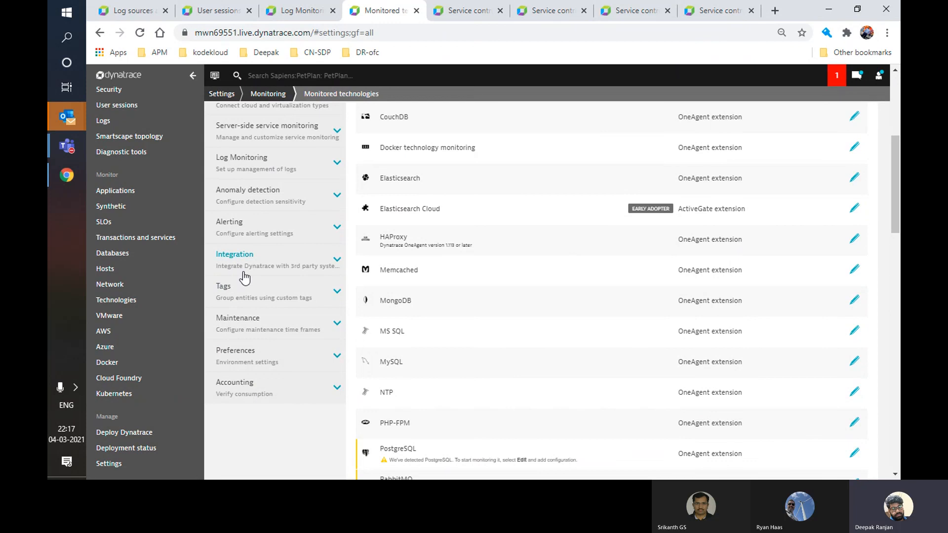
click(242, 257)
click(276, 292)
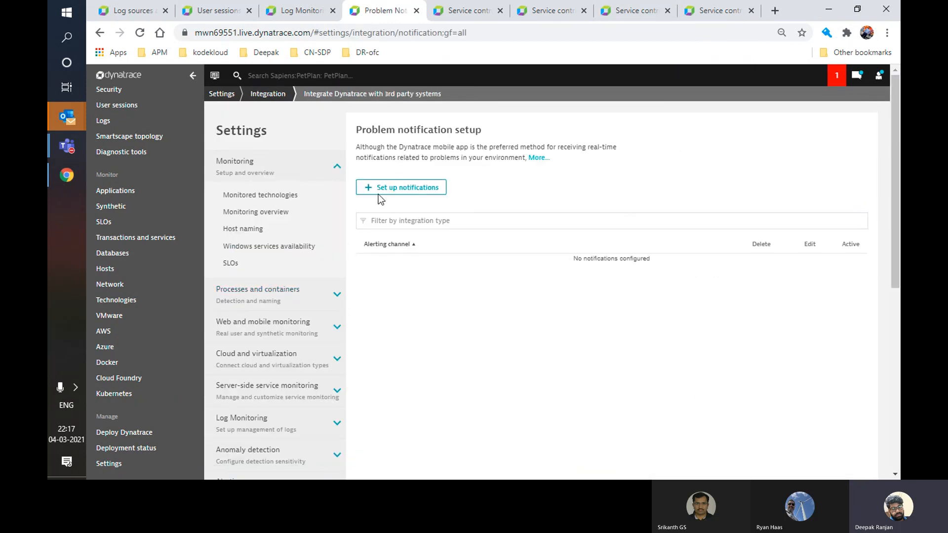
Step: Start setting up an email notification integration and examine its recipient, subject and placeholder fields
click(424, 187)
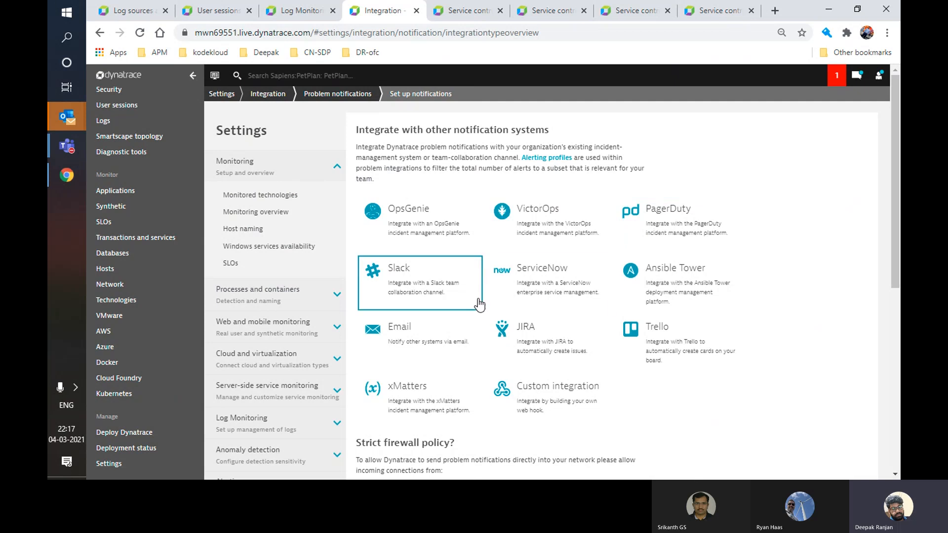
click(414, 340)
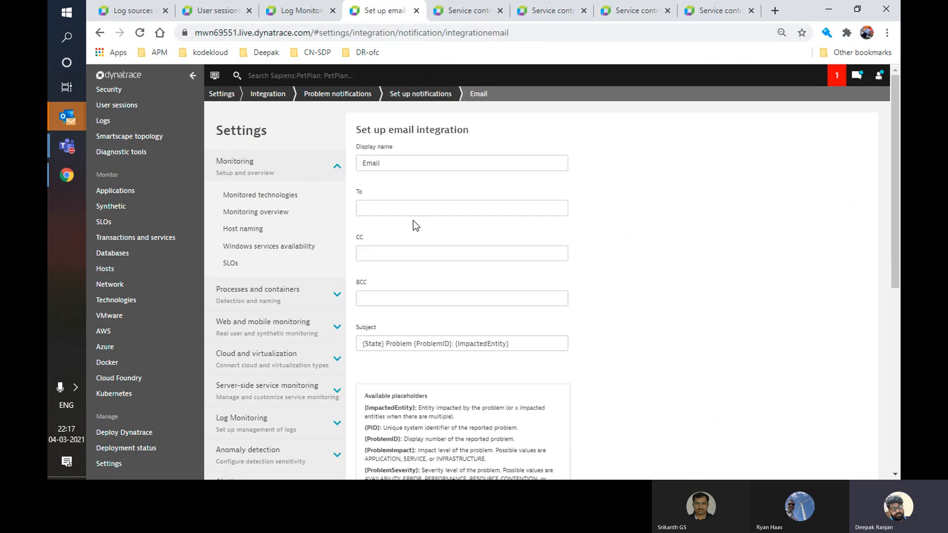
click(410, 211)
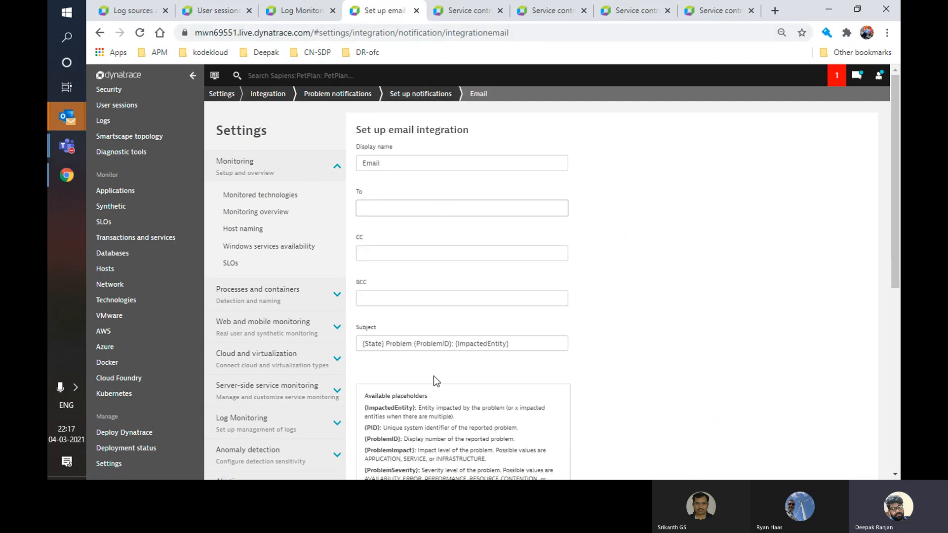
scroll(433, 375, down, 5)
scroll(440, 303, up, 5)
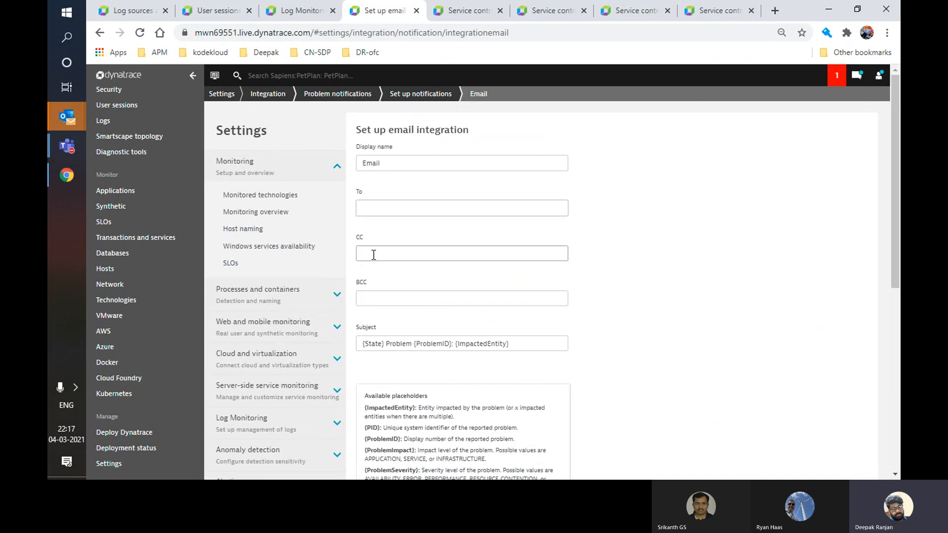
scroll(393, 355, down, 5)
scroll(393, 356, up, 5)
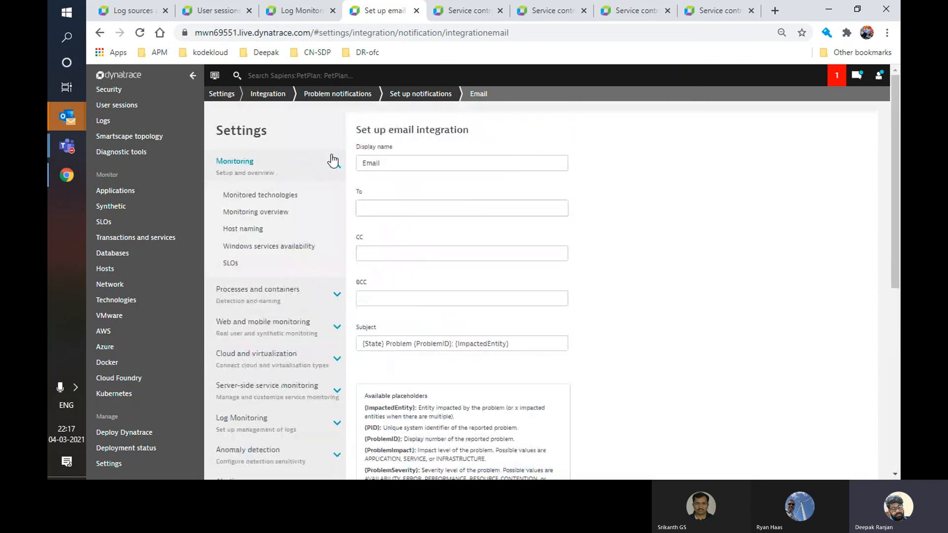
Step: Return to the notification systems overview and examine the available third-party integrations, firewall addresses and DAVIS Assistant section
click(363, 96)
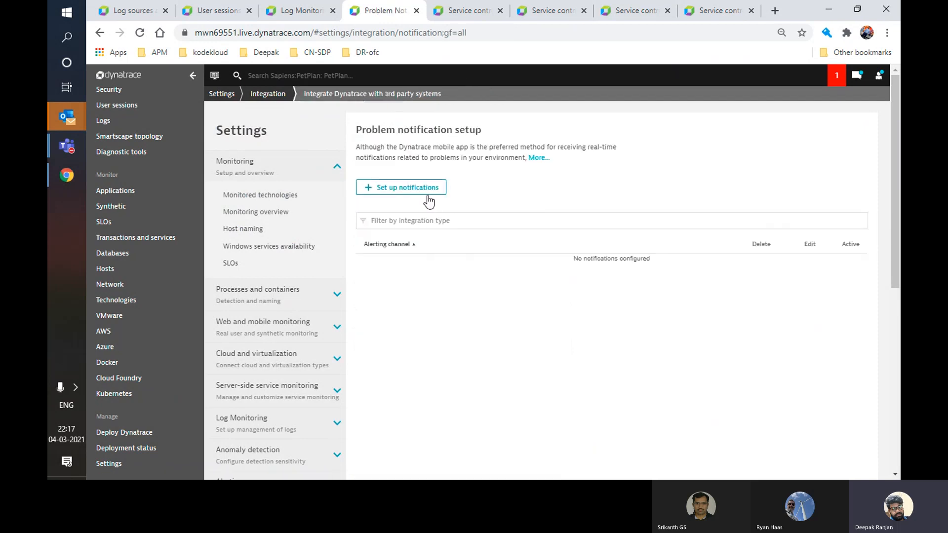
click(424, 193)
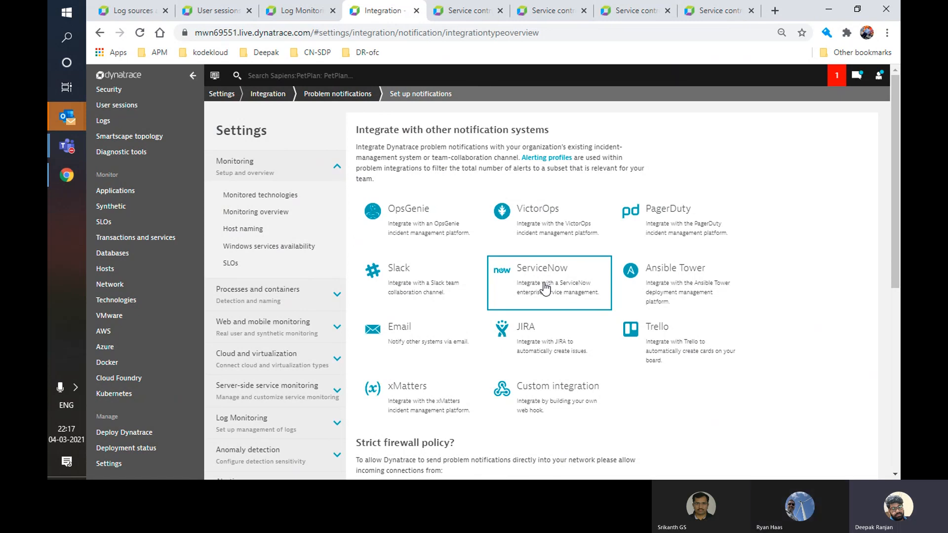
scroll(274, 384, down, 5)
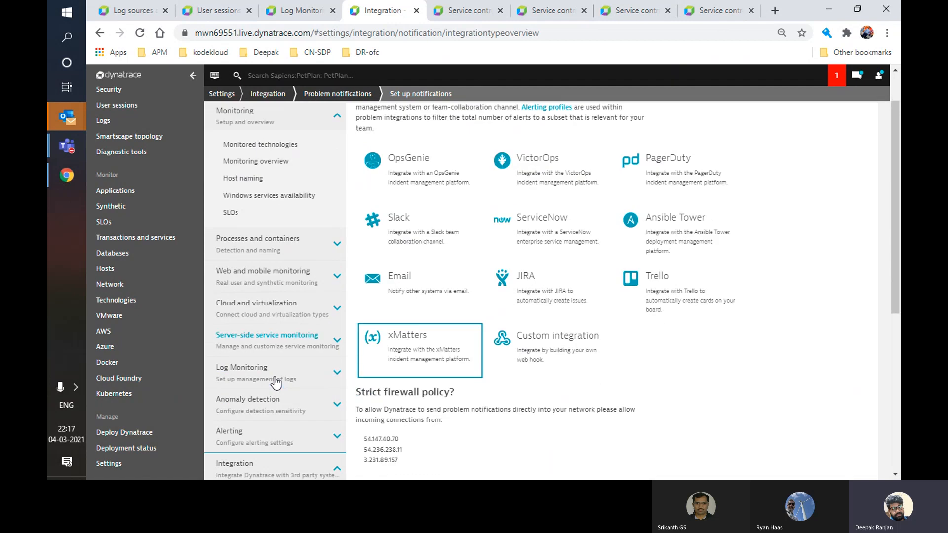
scroll(274, 379, down, 2)
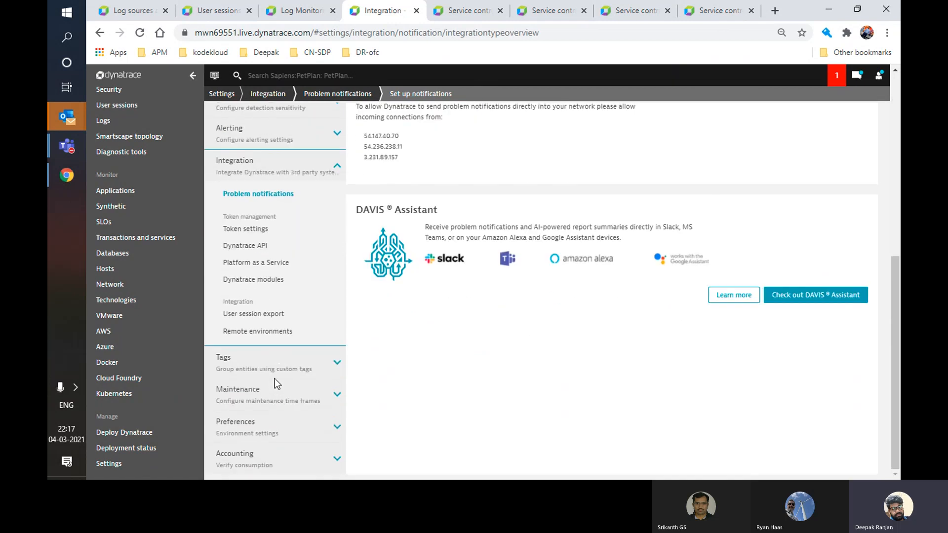
scroll(274, 378, up, 5)
scroll(275, 378, down, 5)
scroll(274, 378, up, 5)
scroll(274, 378, up, 2)
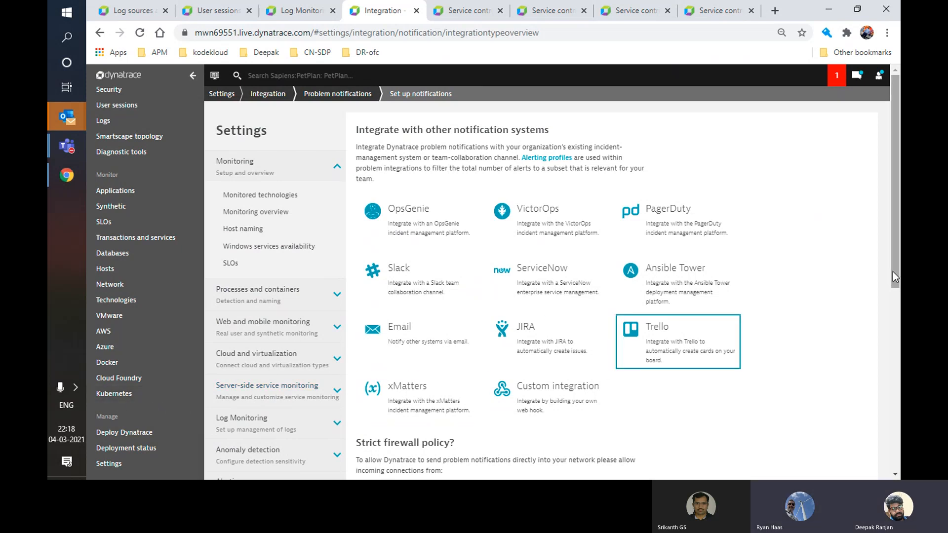
drag(893, 262, 893, 291)
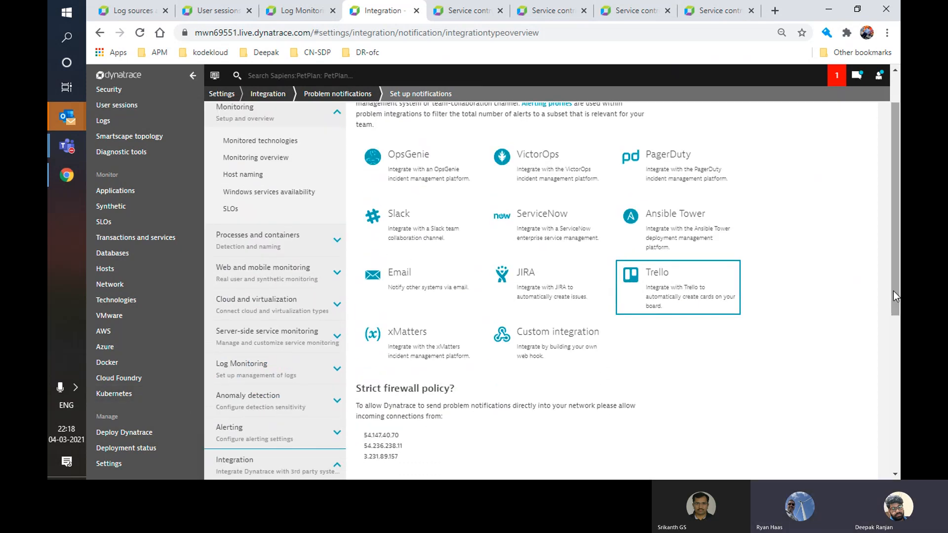